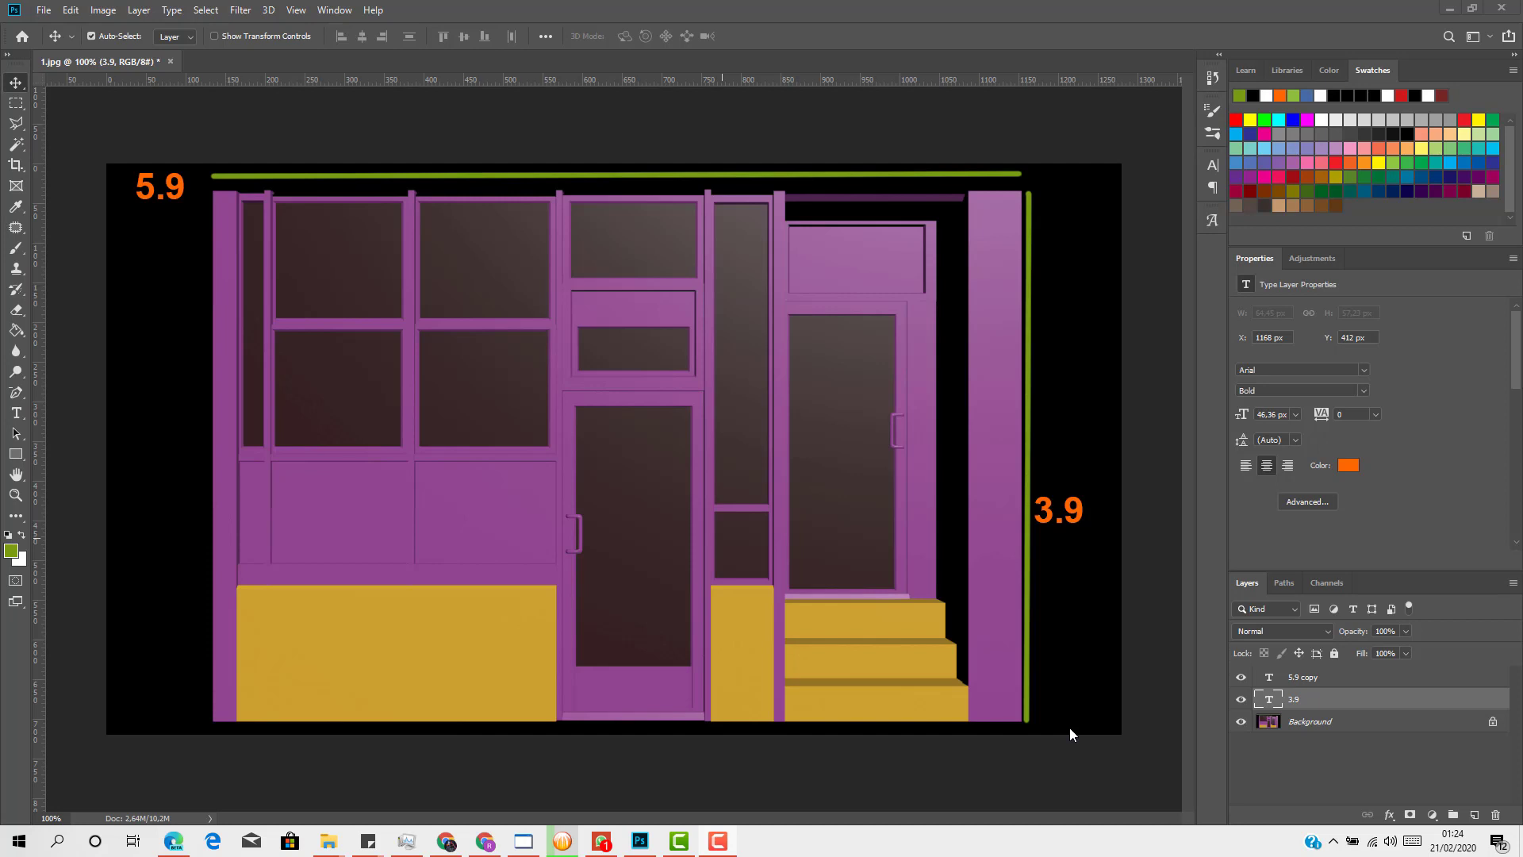
Add an empty layer above all the others and choose a bright red foreground colour for the Brush
left_click(1473, 815)
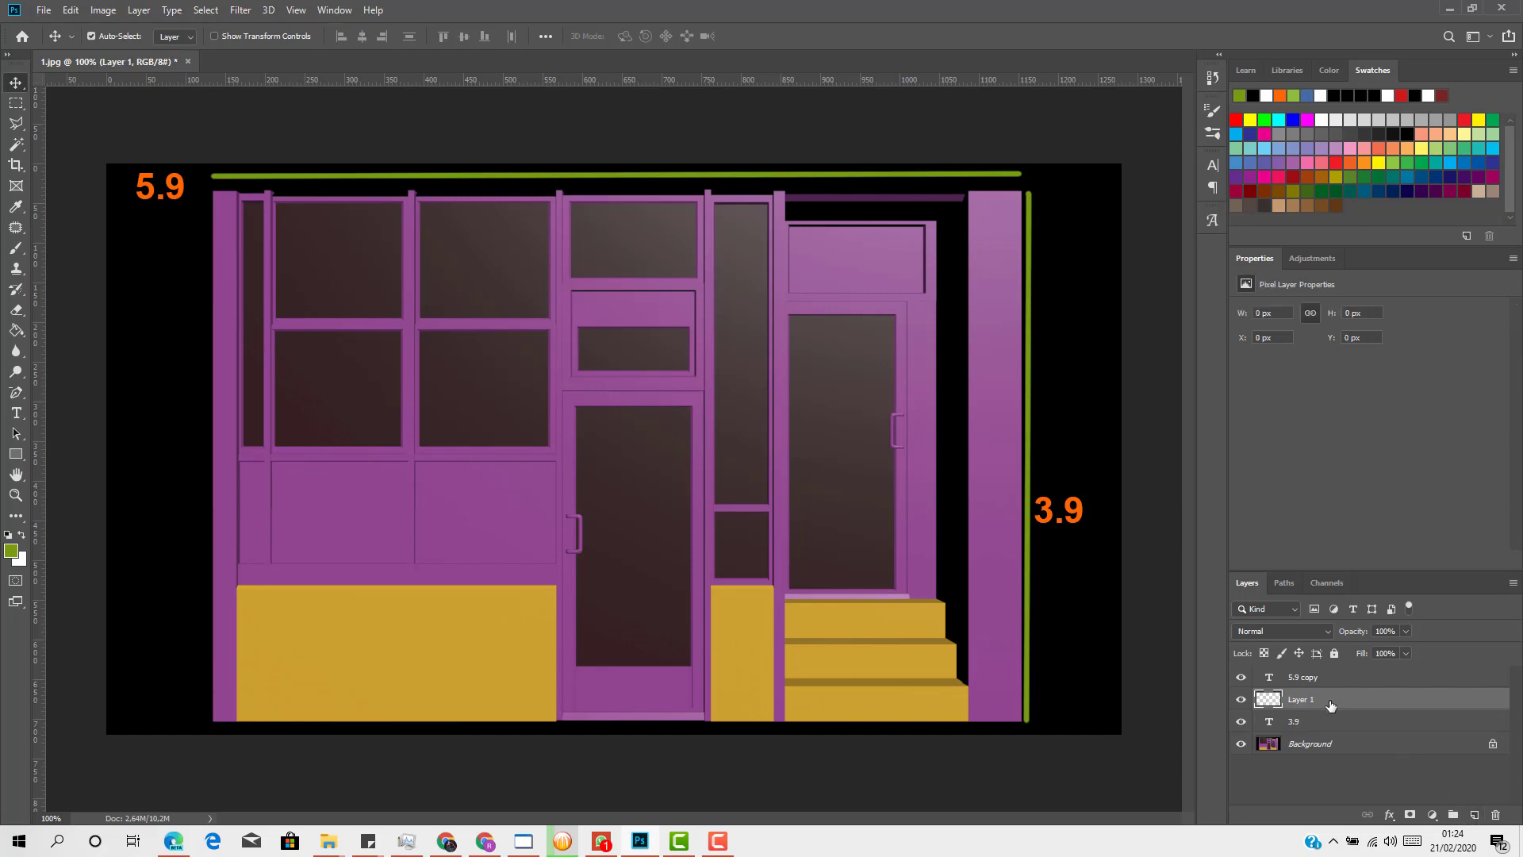
mouse_move(1330, 680)
left_mouse_down()
mouse_move(1330, 655)
mouse_move(1330, 671)
left_mouse_up()
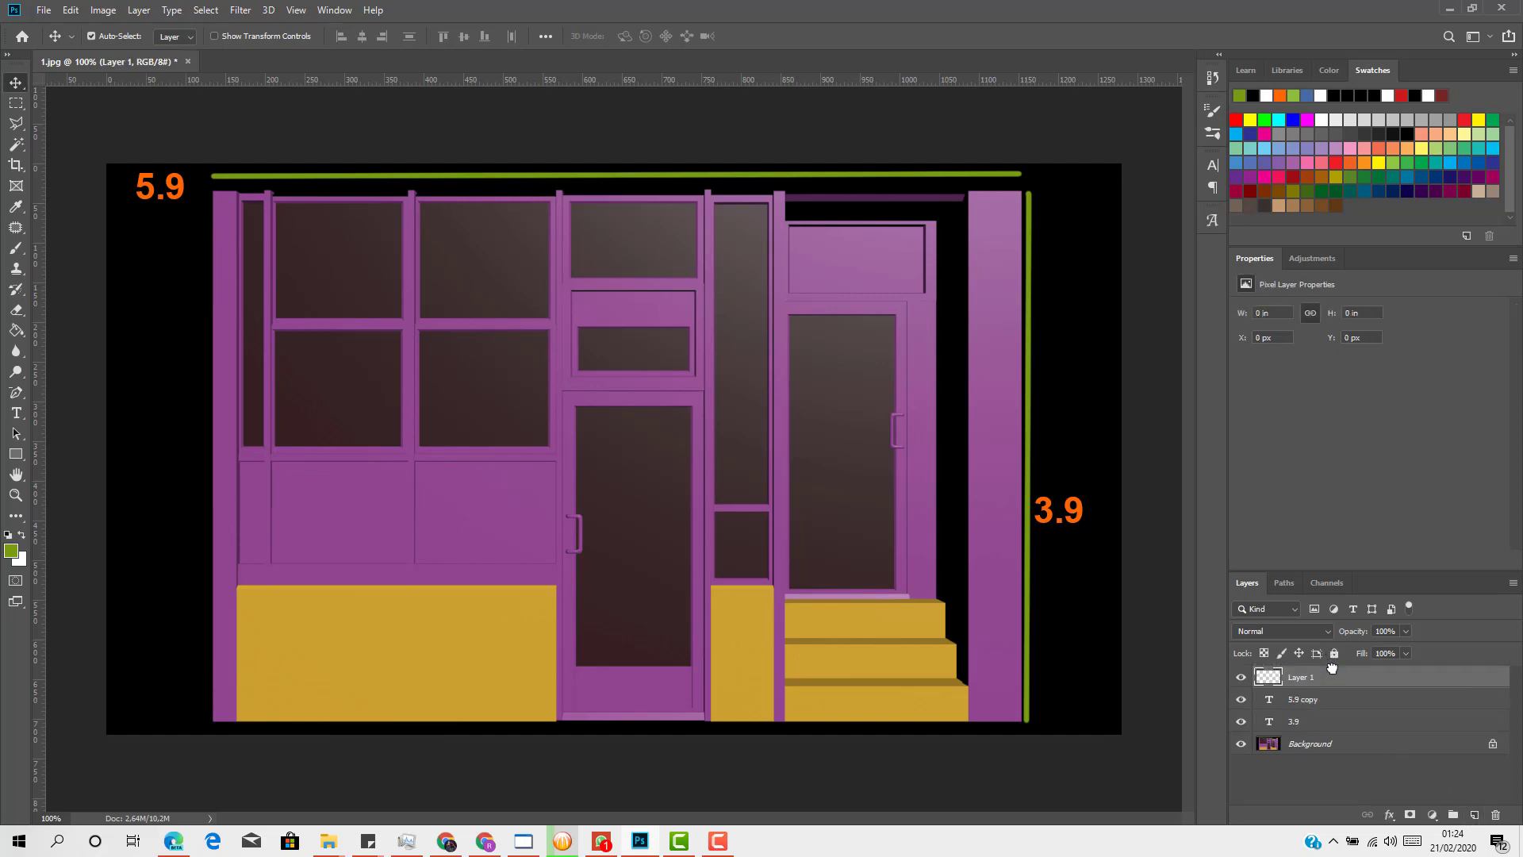
left_click(16, 247)
left_click(13, 552)
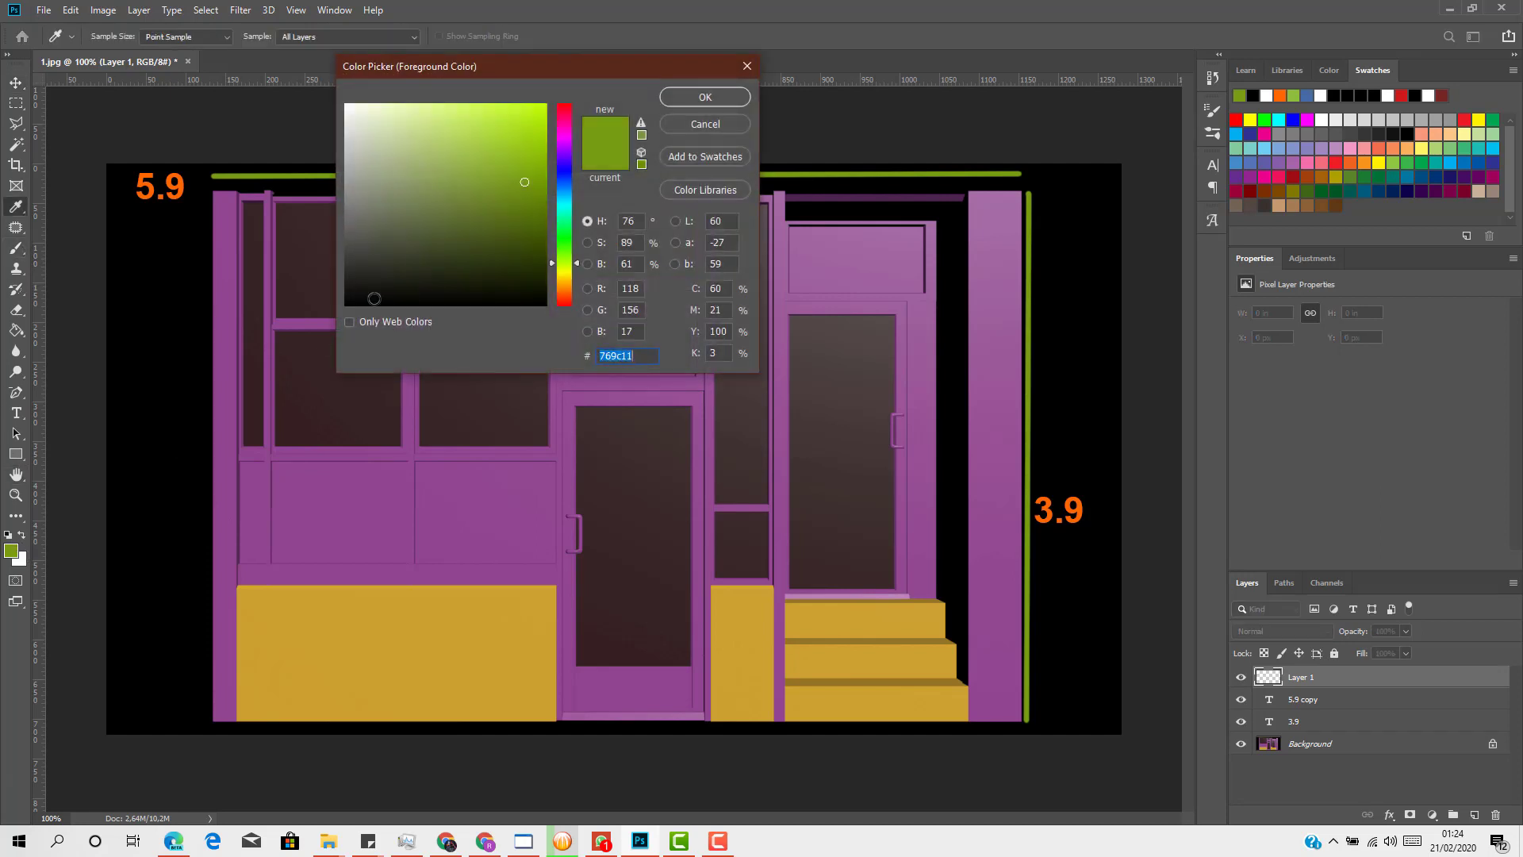
left_click_drag(359, 202, 346, 104)
left_click_drag(565, 139, 564, 104)
left_click(521, 123)
left_click(705, 98)
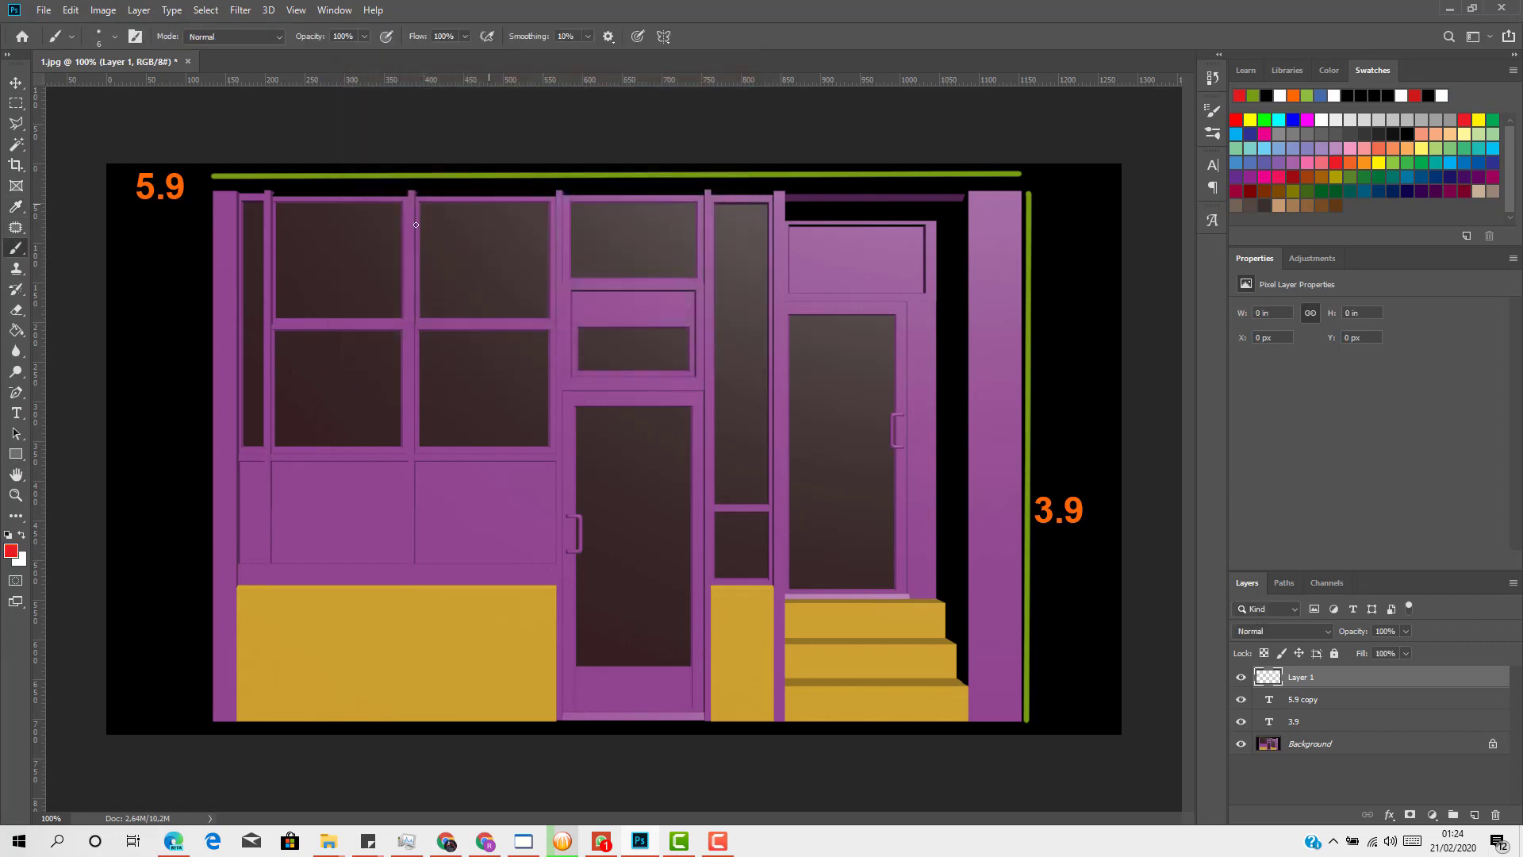
Outline the two upper-left windows in red and mark each of the four large window panes with freehand strokes
mouse_move(276, 206)
left_mouse_down()
mouse_move(273, 312)
mouse_move(400, 315)
mouse_move(403, 200)
mouse_move(278, 202)
left_mouse_up()
mouse_move(422, 206)
left_mouse_down()
mouse_move(415, 314)
mouse_move(549, 316)
mouse_move(548, 204)
mouse_move(420, 208)
left_mouse_up()
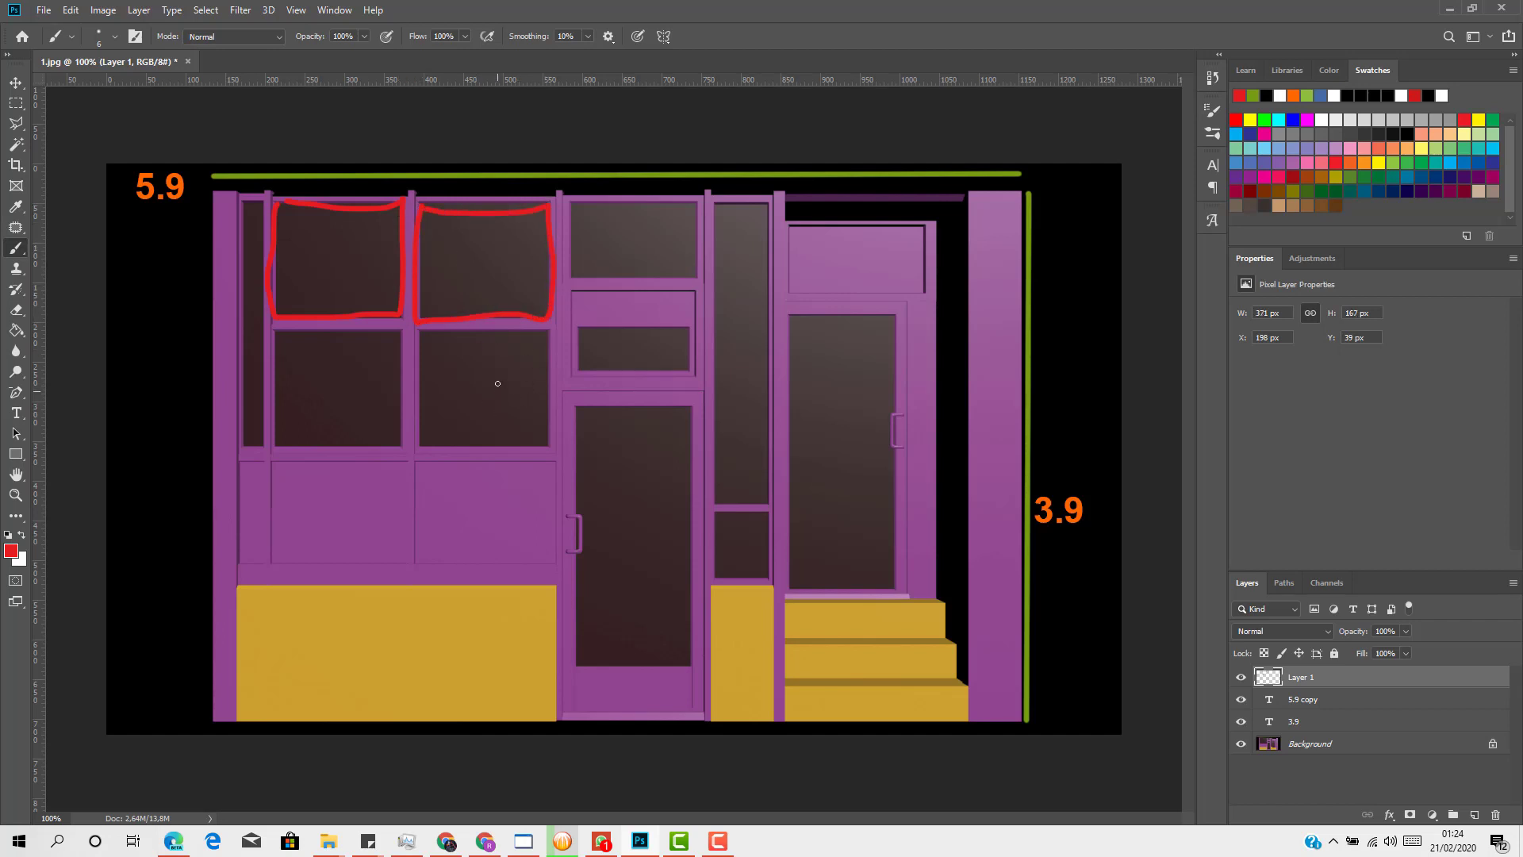
mouse_move(465, 243)
left_mouse_down()
mouse_move(444, 270)
mouse_move(469, 270)
left_mouse_up()
left_click_drag(343, 221, 325, 264)
mouse_move(363, 380)
left_mouse_down()
mouse_move(333, 414)
mouse_move(378, 435)
left_mouse_up()
mouse_move(488, 369)
left_mouse_down()
mouse_move(462, 395)
mouse_move(496, 415)
left_mouse_up()
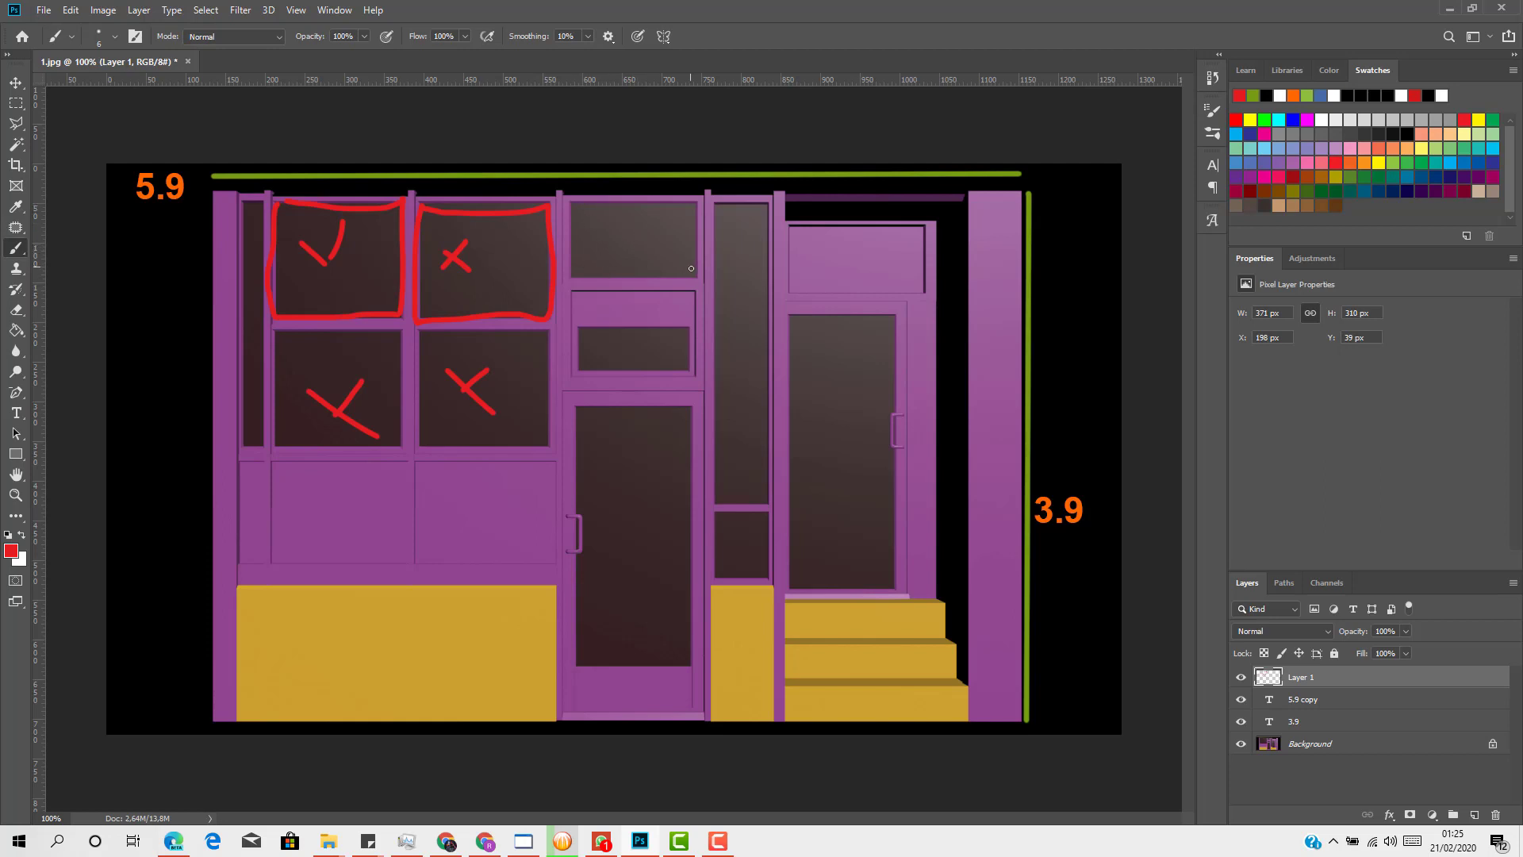
Mark the panes above the middle door, both door glasses and the narrow windows between them with red strokes
mouse_move(694, 271)
left_mouse_down()
mouse_move(684, 234)
mouse_move(586, 208)
mouse_move(587, 270)
mouse_move(690, 270)
left_mouse_up()
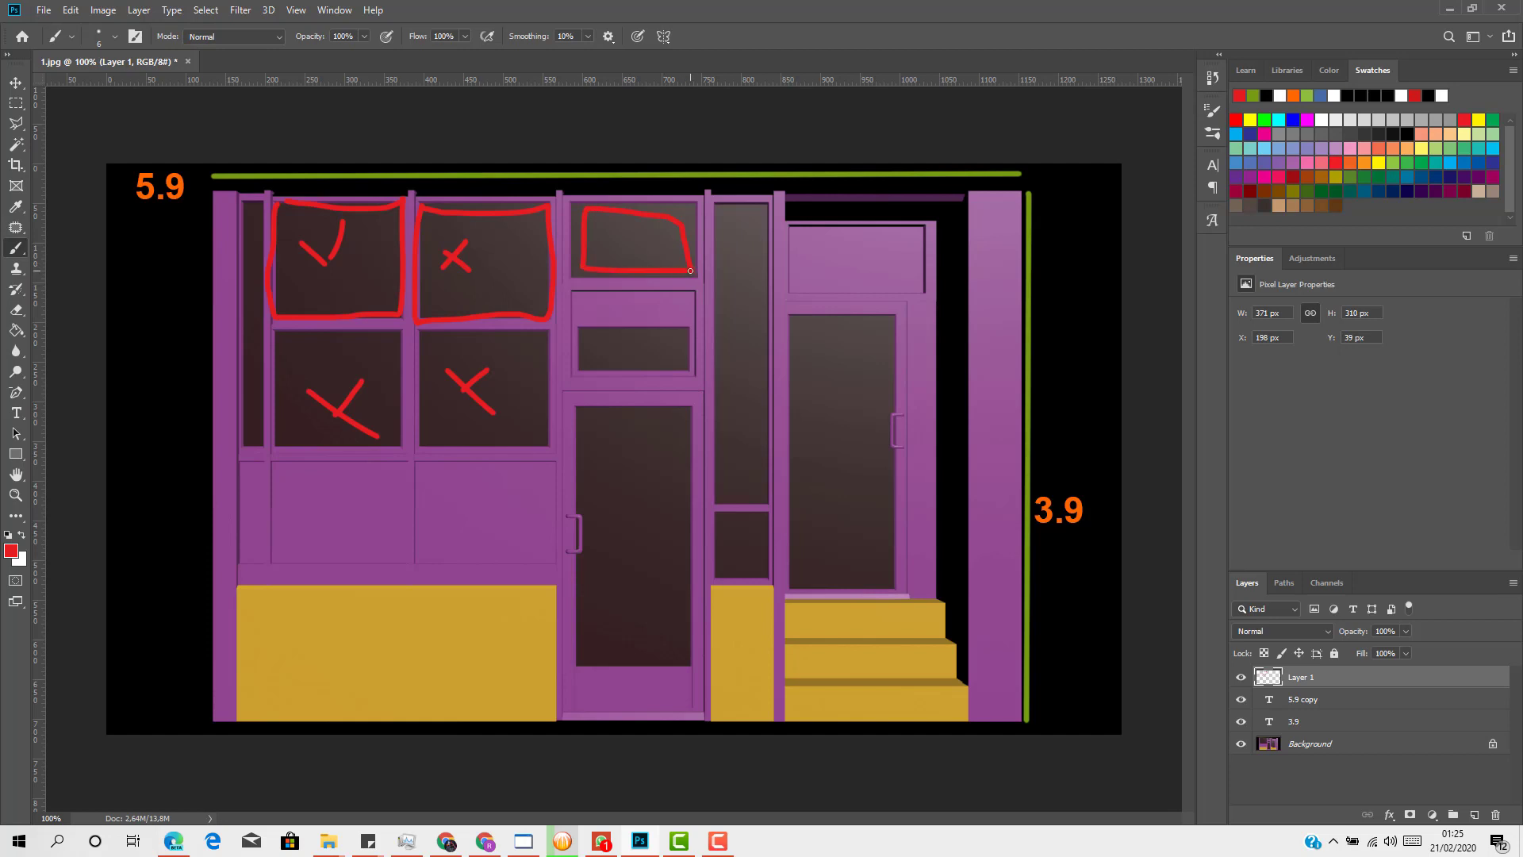
mouse_move(587, 335)
left_mouse_down()
mouse_move(645, 355)
mouse_move(636, 339)
left_mouse_up()
left_click_drag(617, 446, 633, 589)
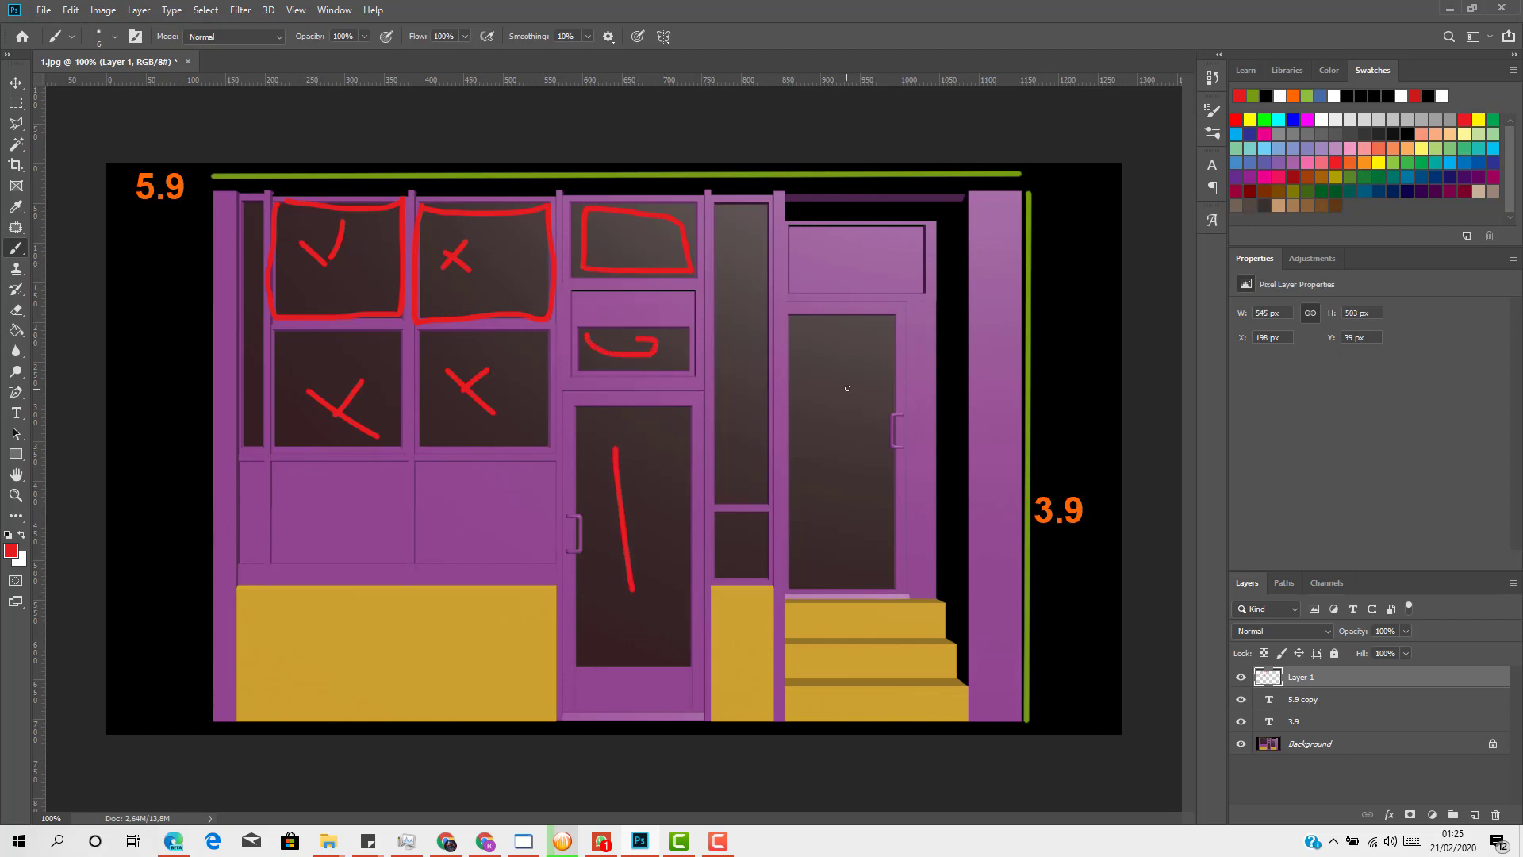
left_click_drag(847, 388, 857, 536)
left_click_drag(739, 251, 749, 346)
left_click_drag(749, 535, 745, 568)
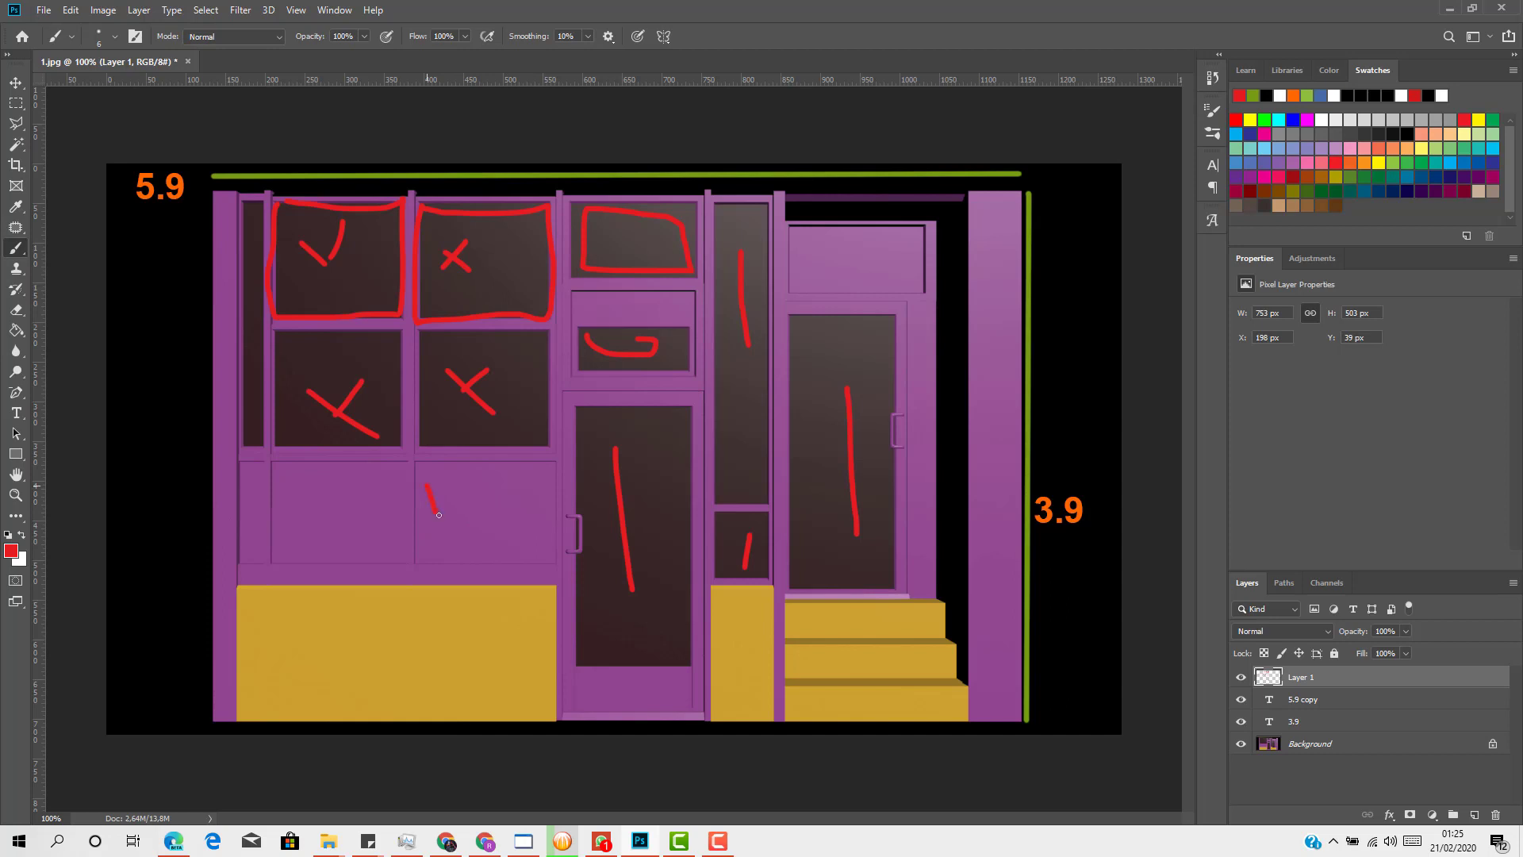
Mark the remaining facade parts in red: lower purple panels, far-left window, panel above the door, right pillar, yellow bases and steps
left_click_drag(439, 514, 538, 491)
mouse_move(338, 513)
left_mouse_down()
mouse_move(371, 516)
mouse_move(255, 530)
left_mouse_up()
left_click_drag(254, 234, 255, 368)
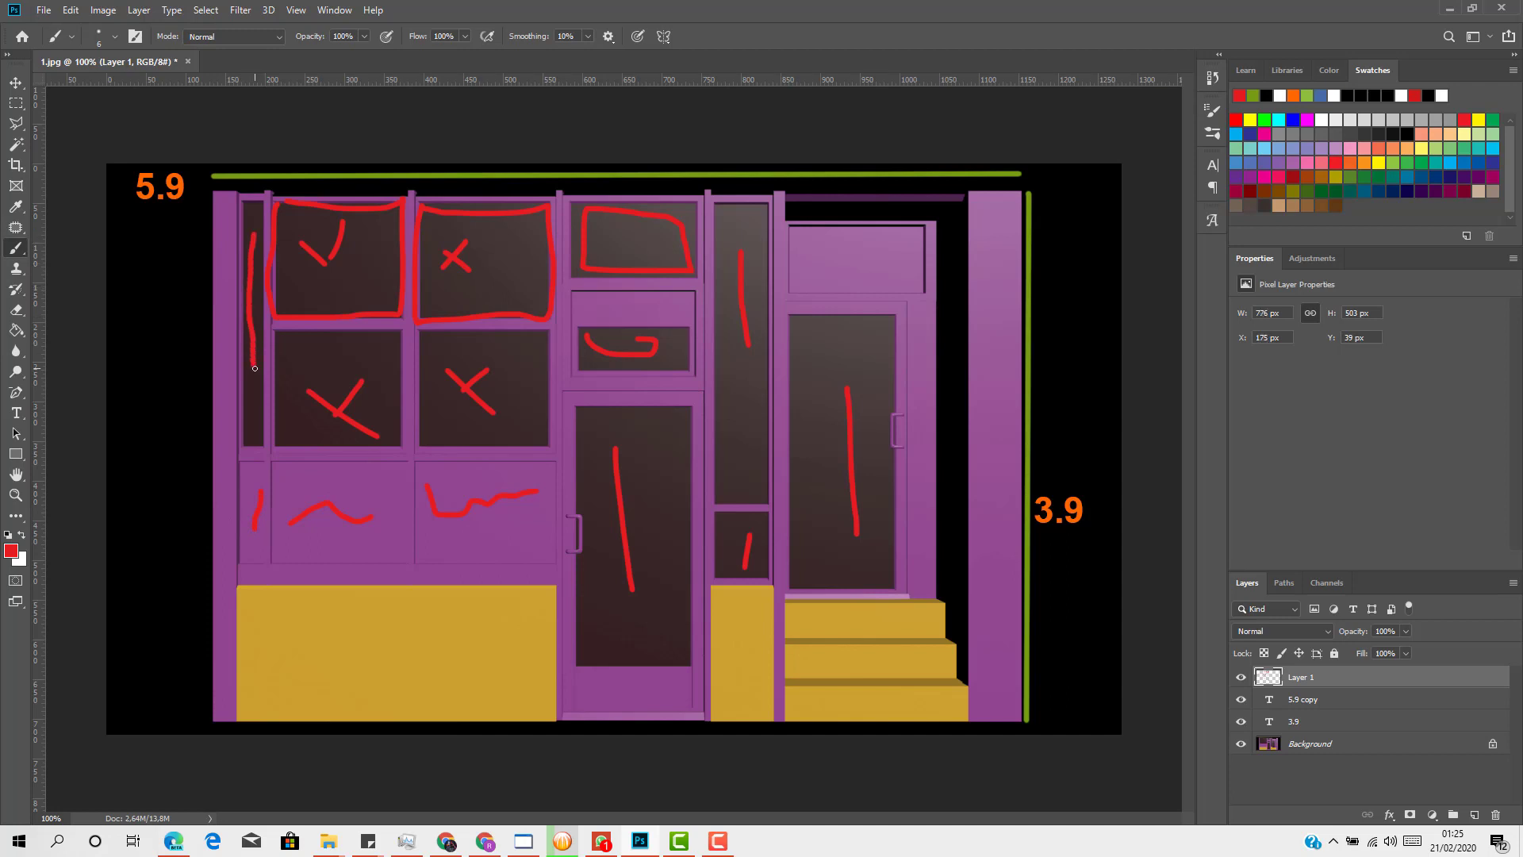
left_click_drag(620, 304, 657, 306)
left_click_drag(989, 257, 999, 527)
left_click_drag(749, 616, 741, 697)
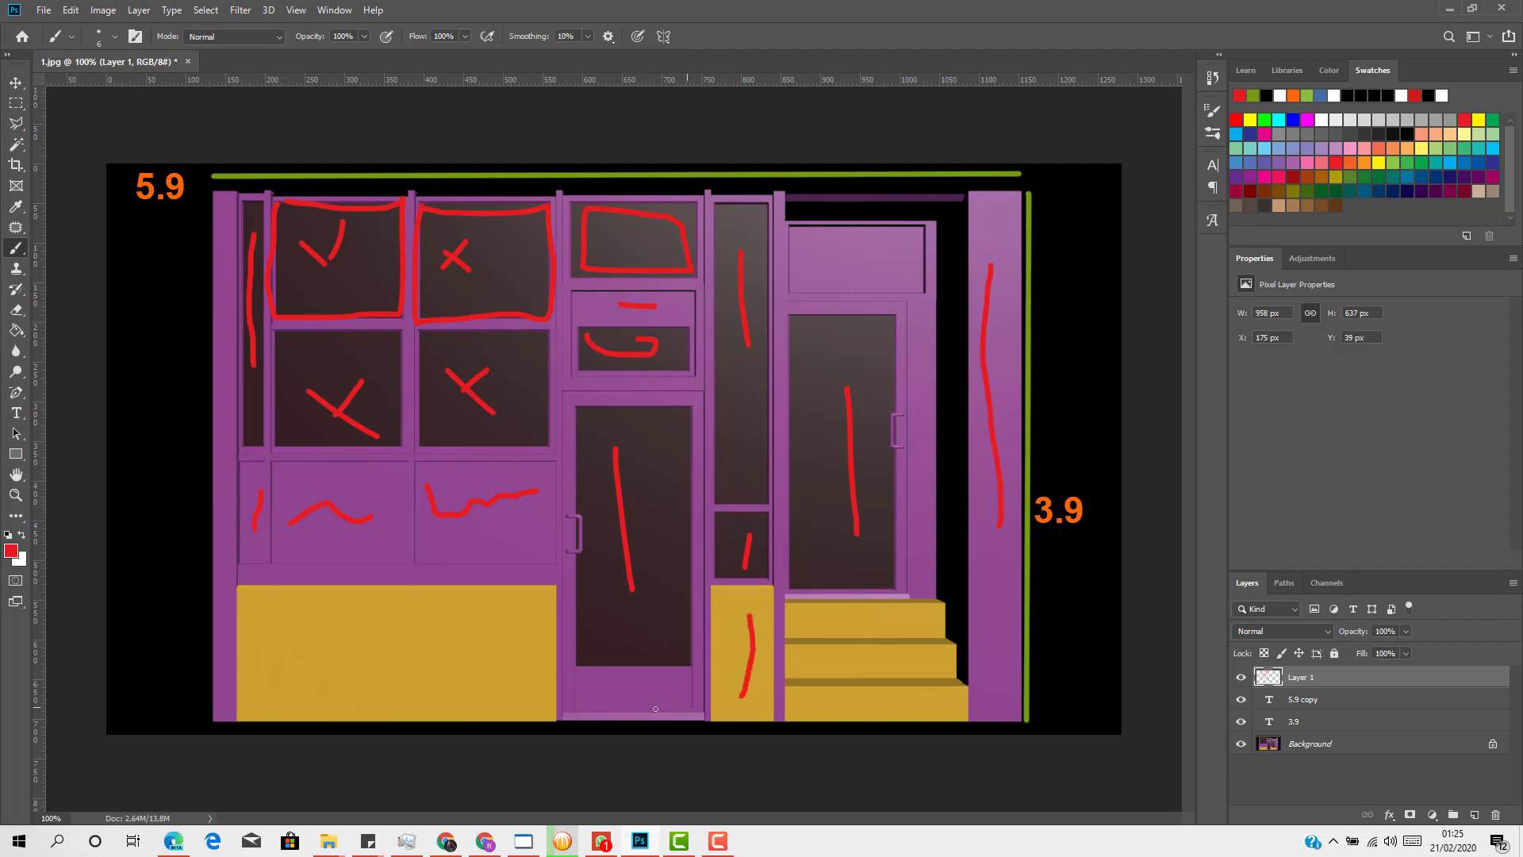
left_click_drag(515, 665, 469, 706)
left_click_drag(867, 625, 891, 698)
Switch to 3ds Max and examine the storefront model from several angles and distances
left_click(524, 842)
middle_click_drag(628, 587, 683, 399, "alt")
scroll(492, 445, "up", 7)
scroll(428, 495, "down", 2)
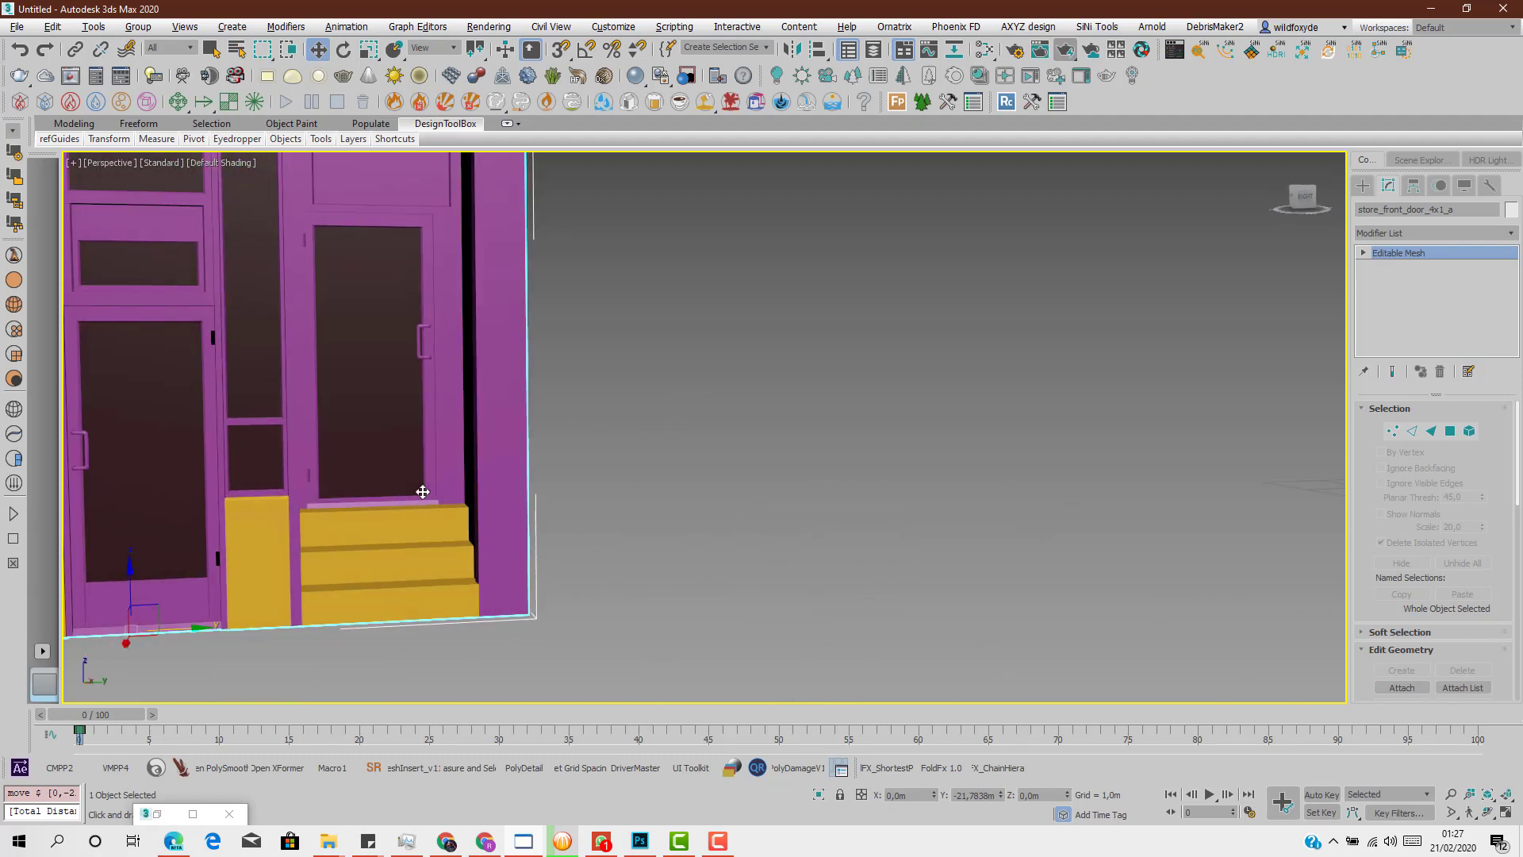
scroll(635, 517, "down", 5)
scroll(664, 530, "down", 3)
middle_click_drag(664, 530, 936, 492, "alt")
scroll(629, 561, "up", 5)
scroll(611, 539, "down", 5)
scroll(635, 579, "up", 8)
scroll(624, 580, "down", 8)
Put the storefront model on a new layer and freeze that layer
left_click(1423, 160)
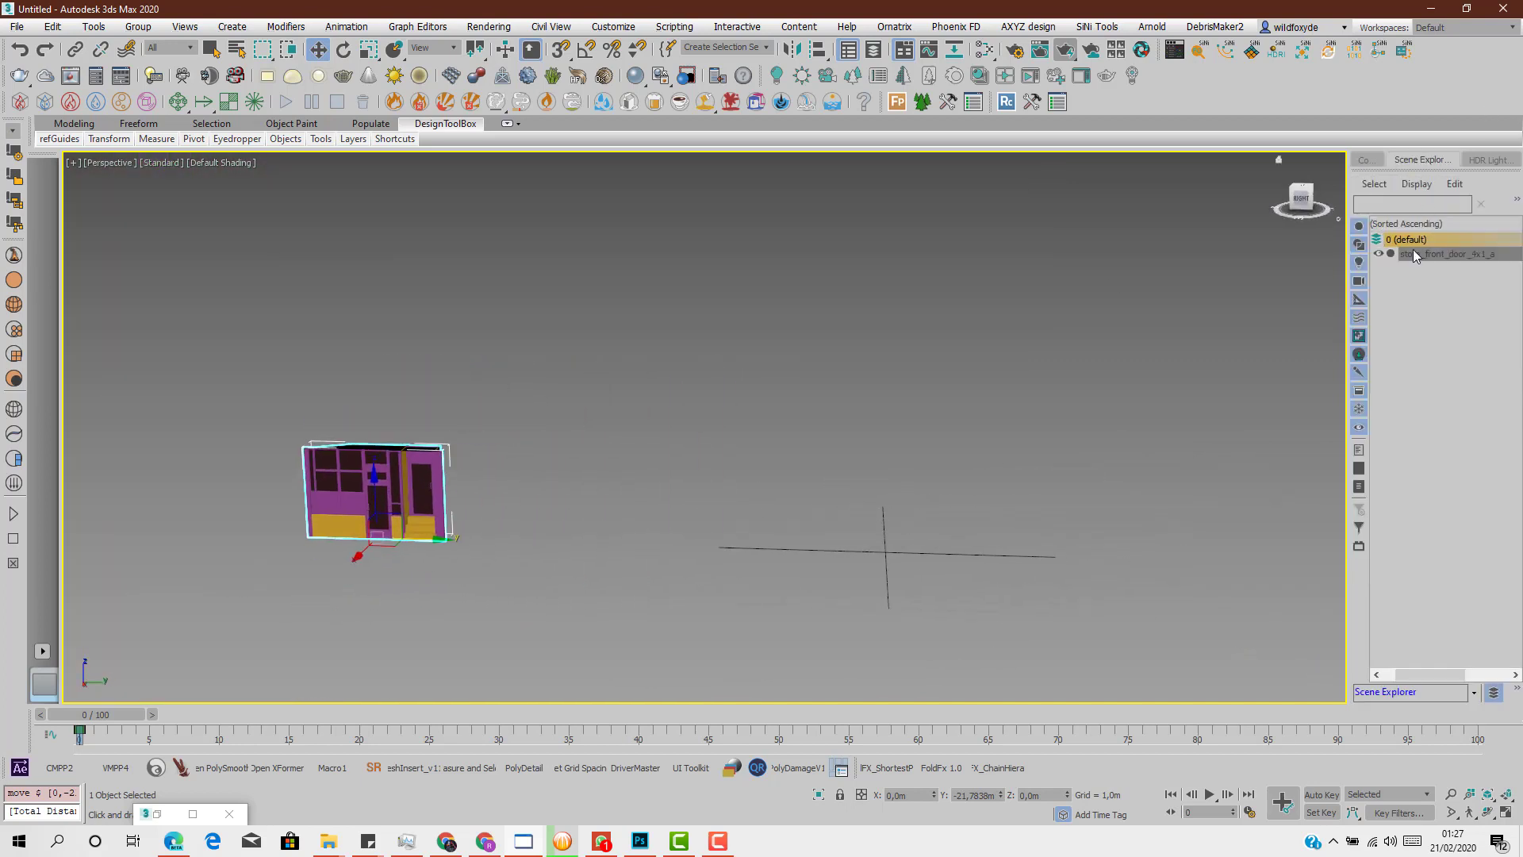
left_click(1426, 230)
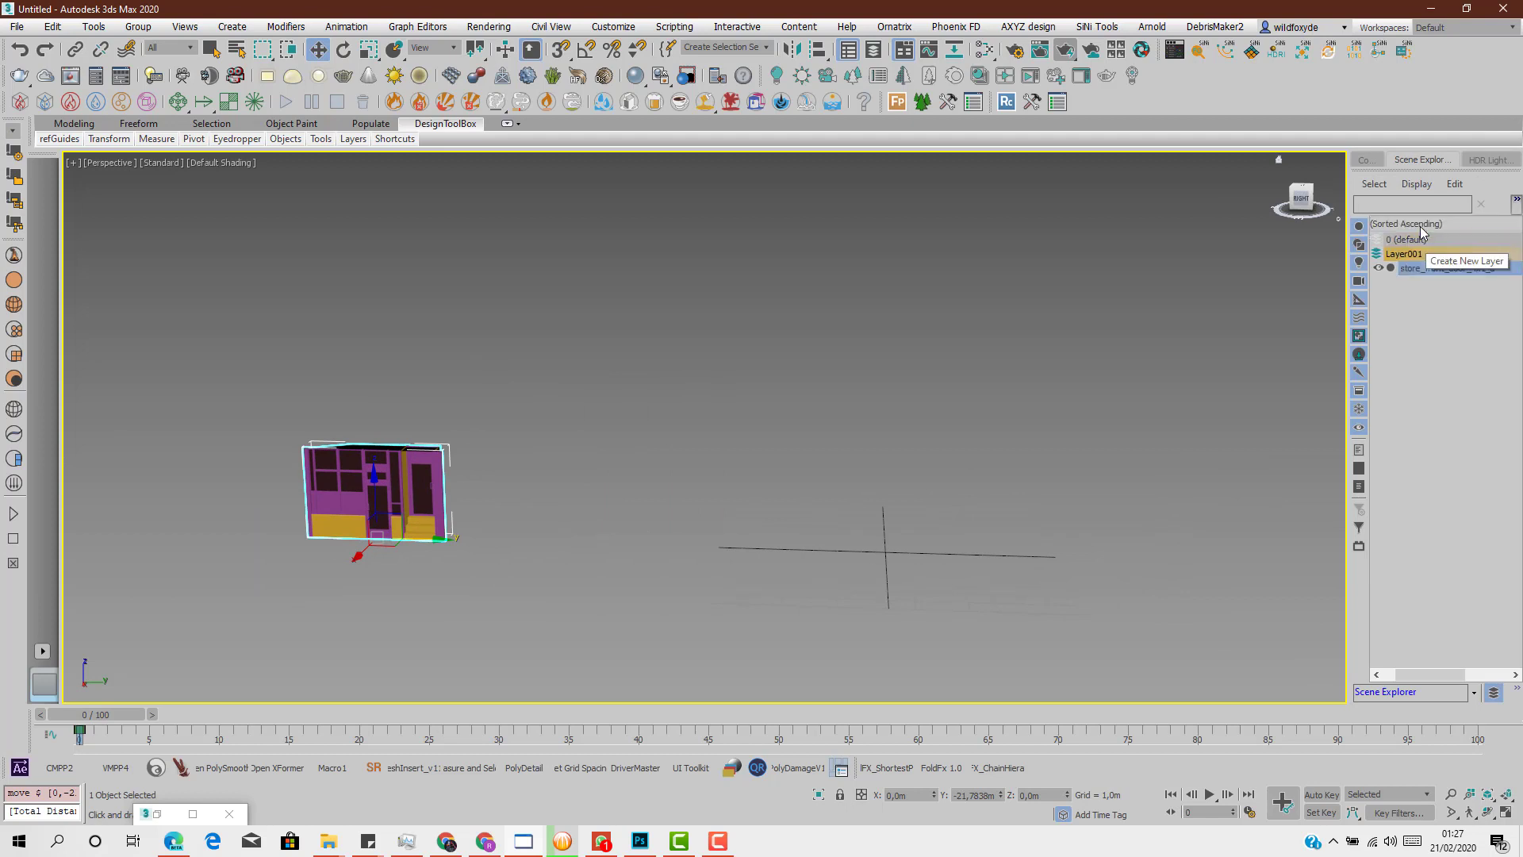
left_click(1420, 288)
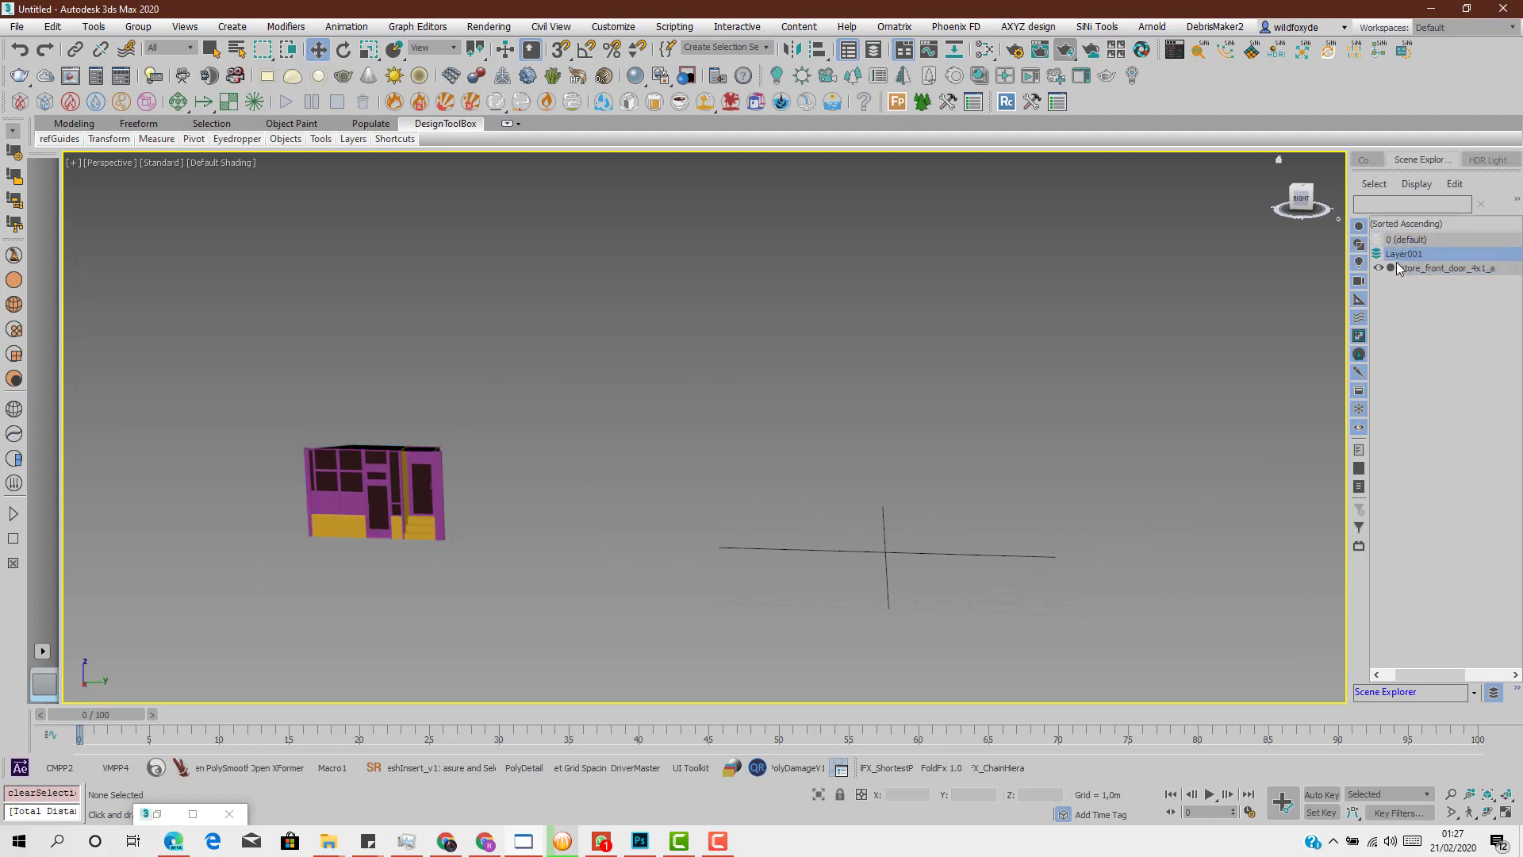
left_click_drag(1420, 675, 1490, 675)
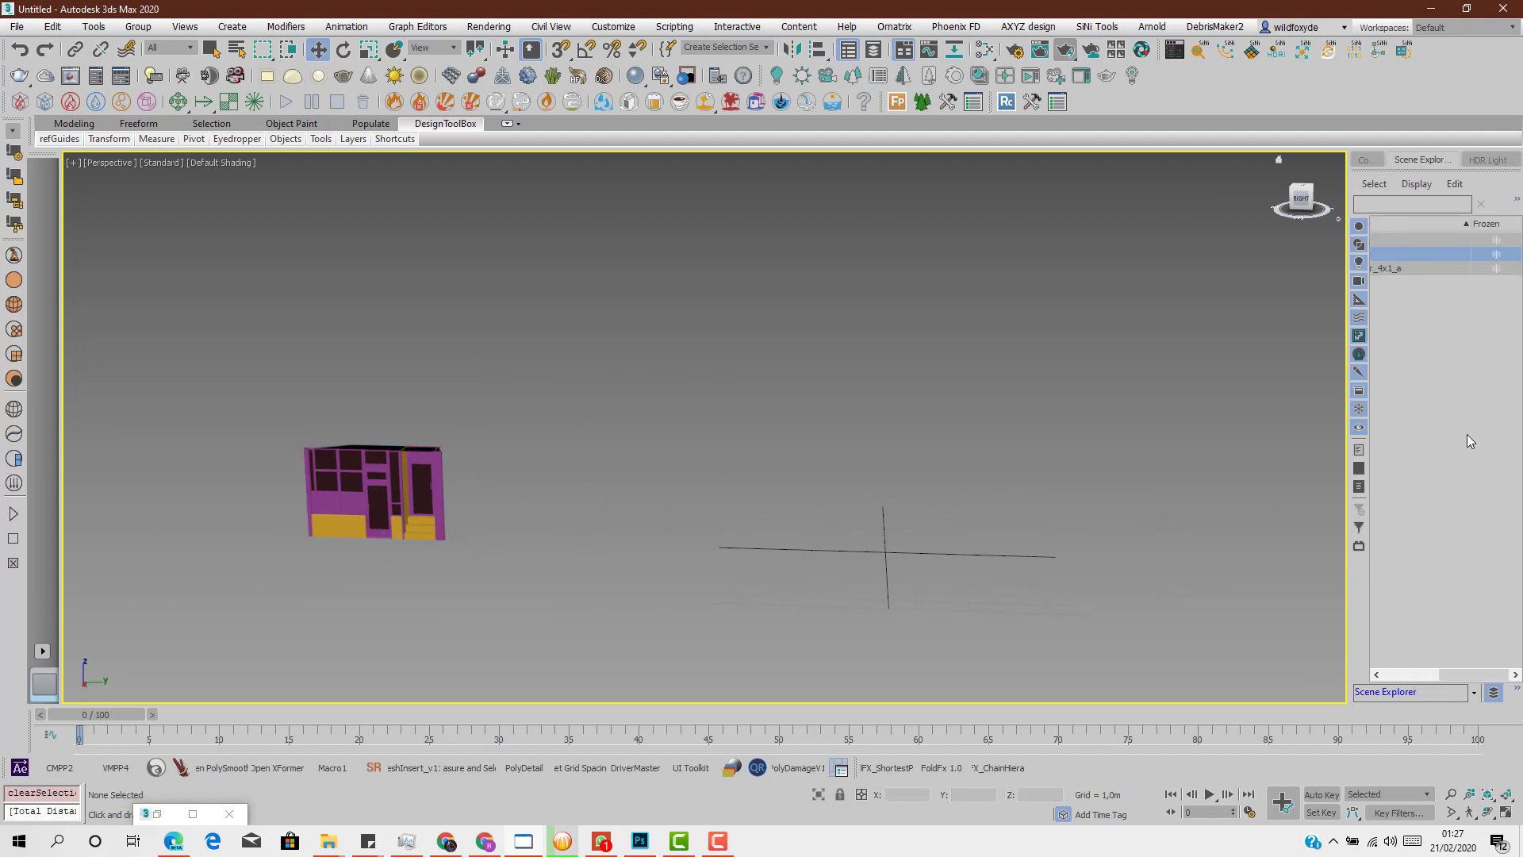
left_click(1496, 254)
Turn off Show Frozen in Gray in the object properties of store_front_door_4x1_a, then deselect the model
left_click(1449, 270)
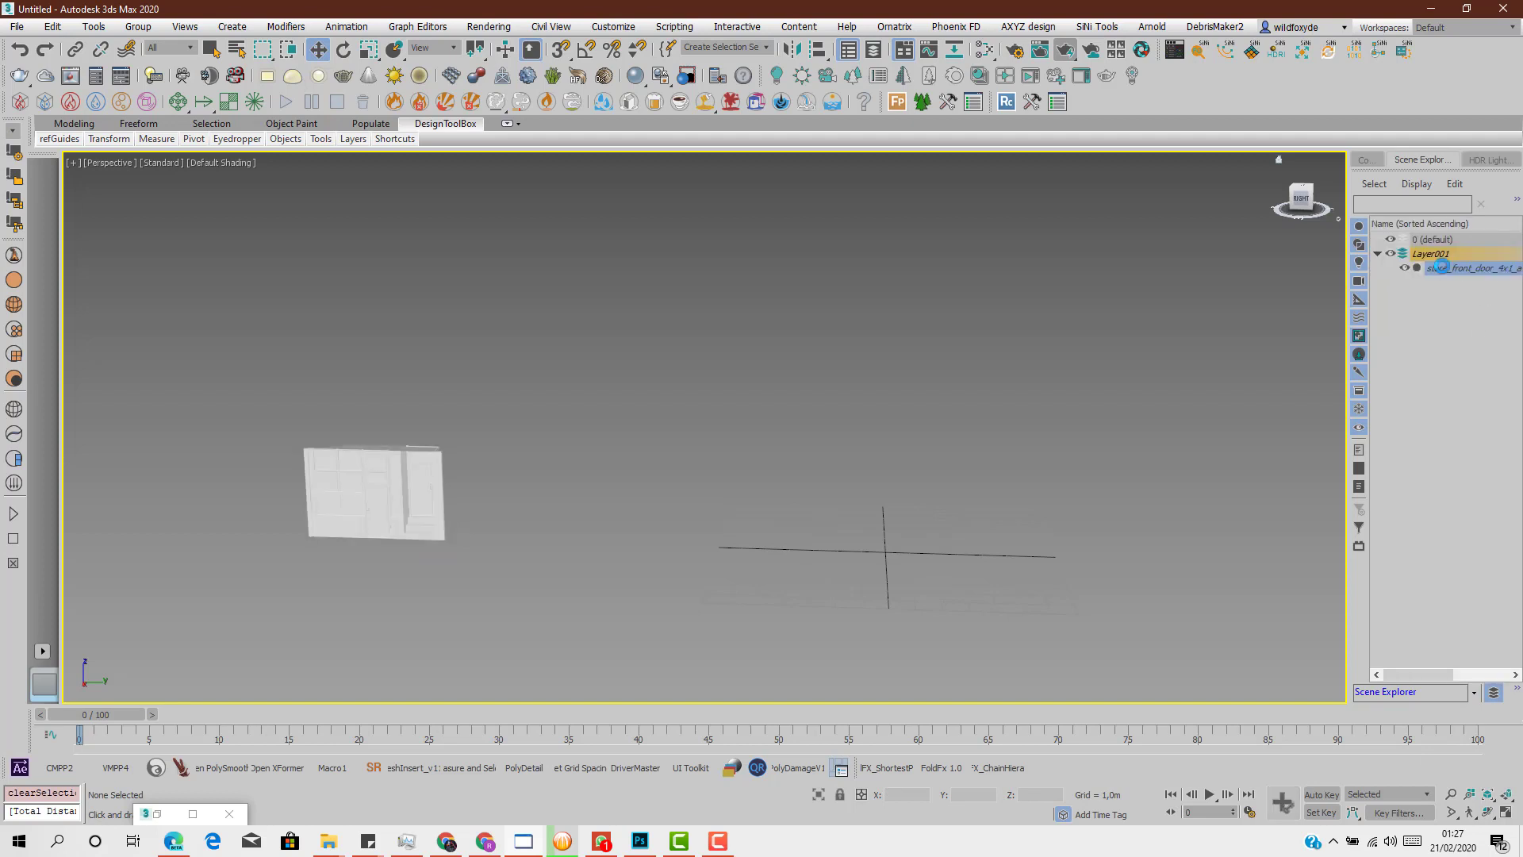
right_click(414, 490)
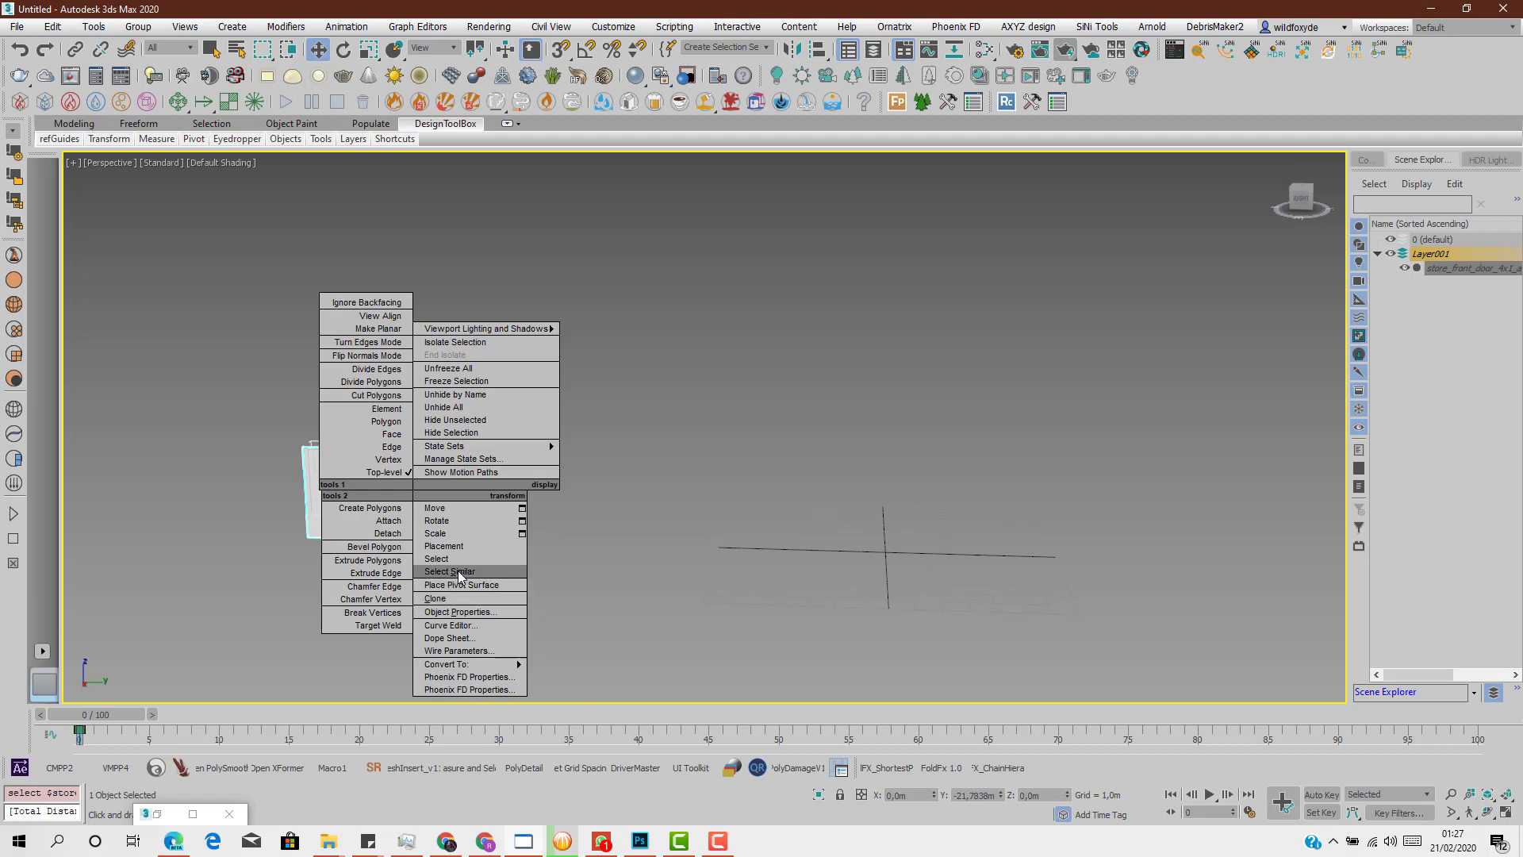
left_click(459, 611)
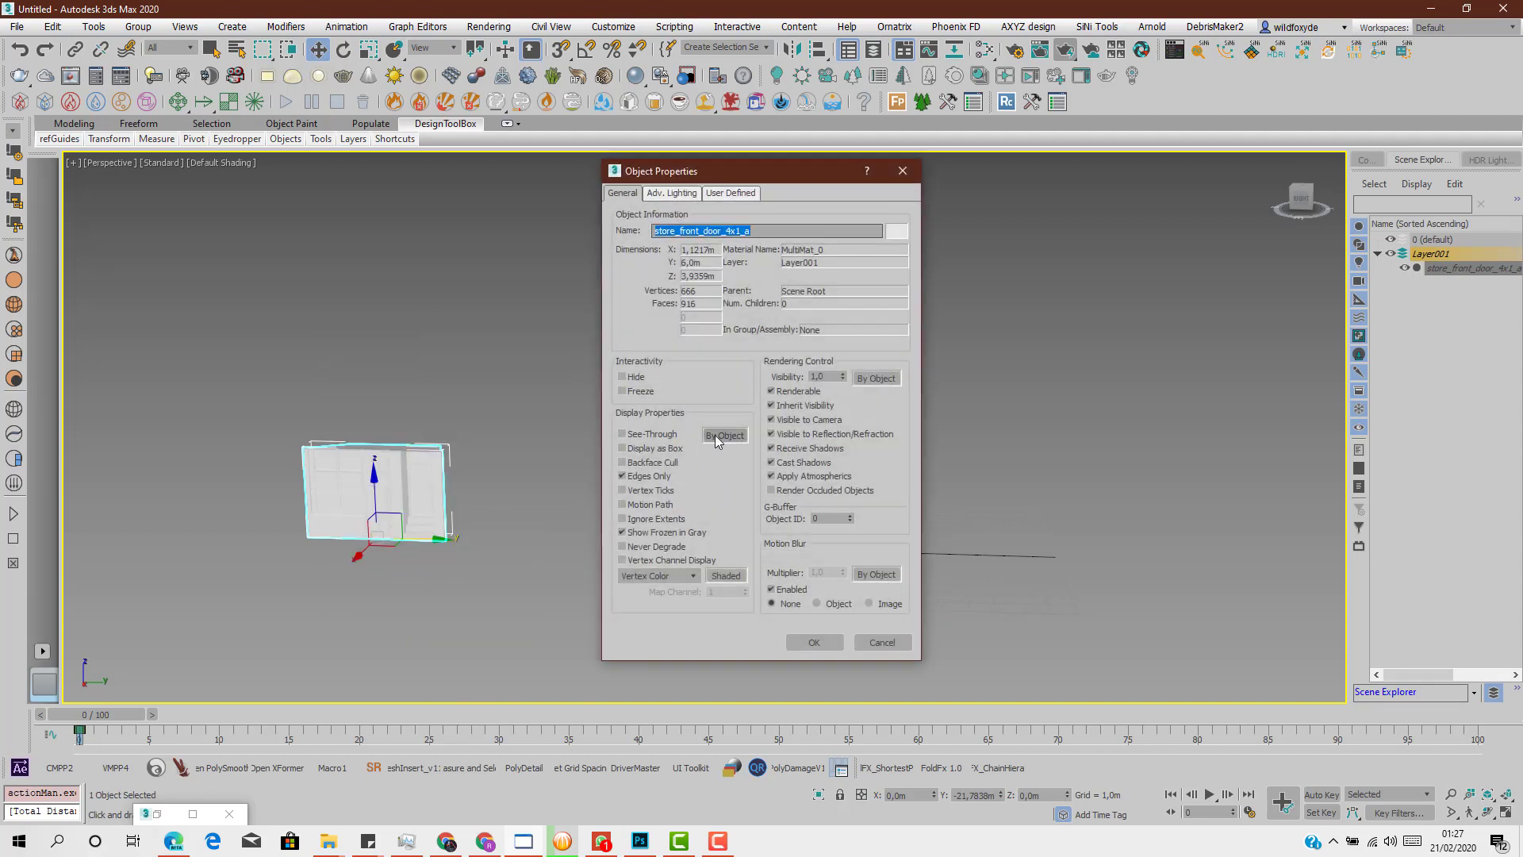
left_click(622, 531)
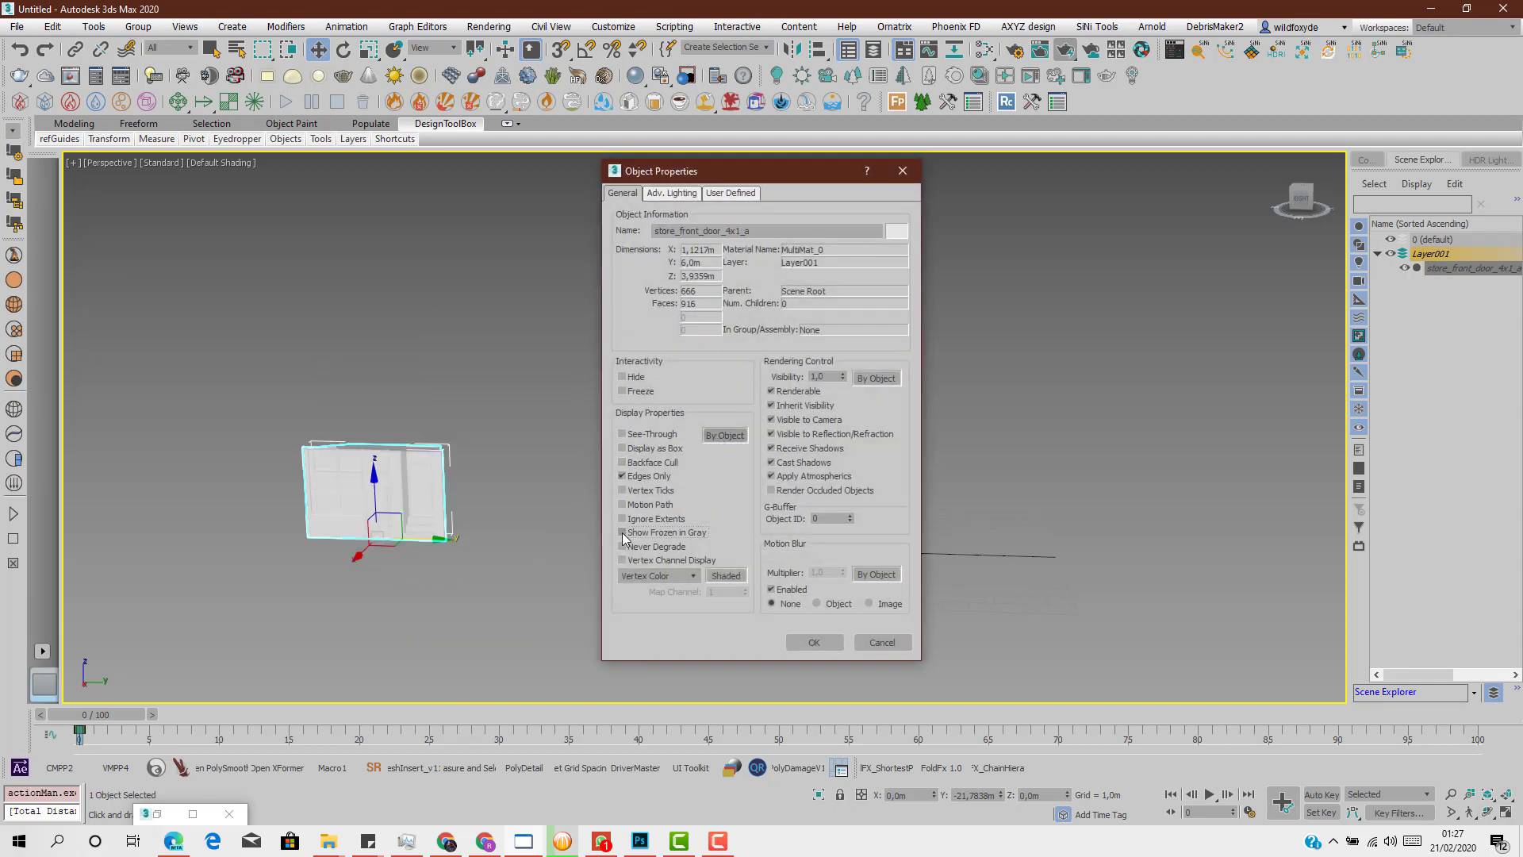
left_click(814, 642)
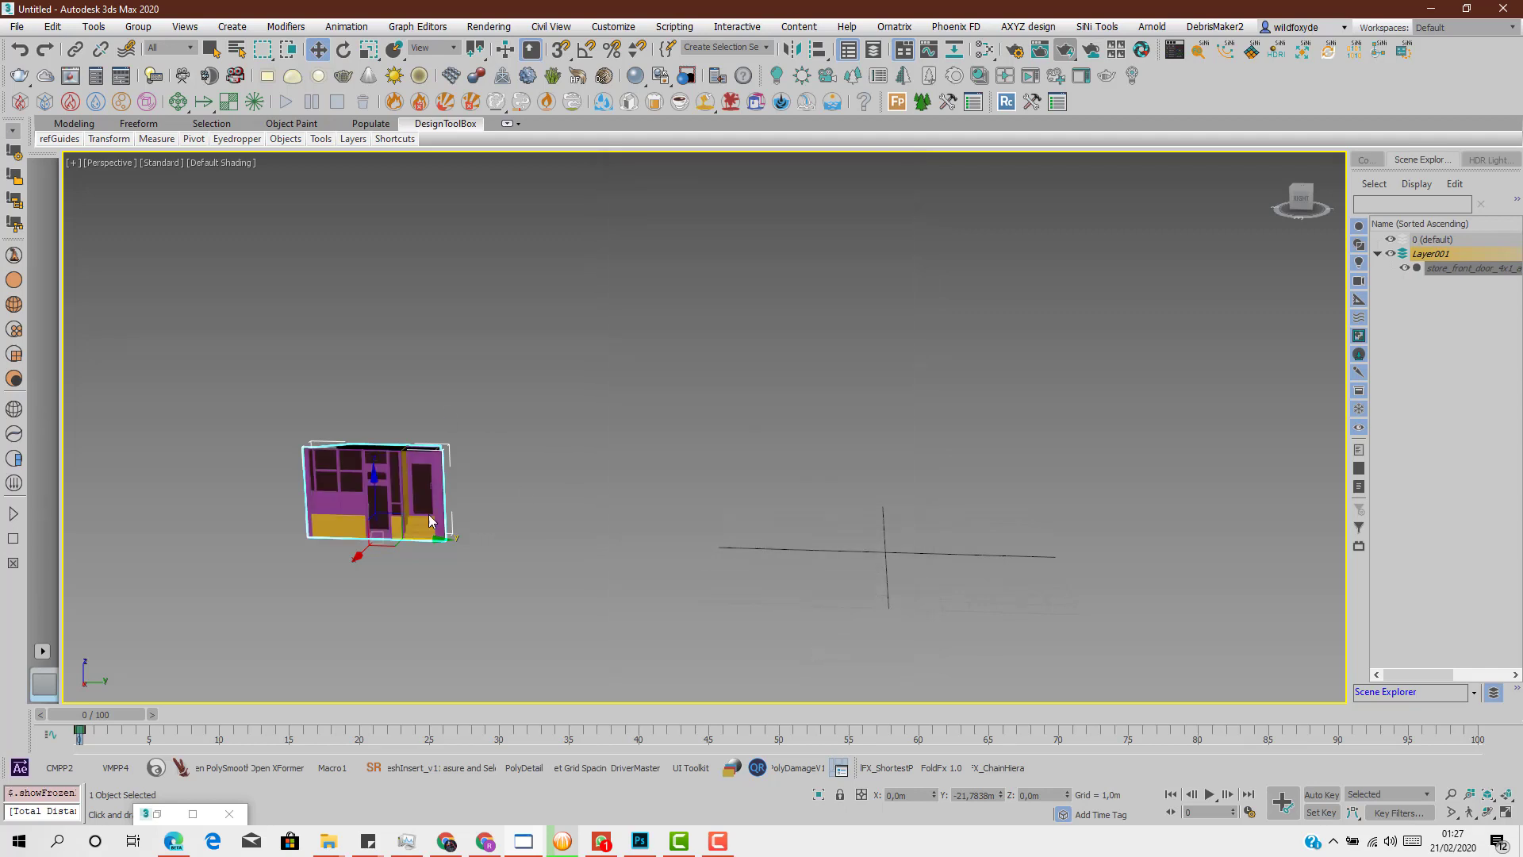
left_click(689, 373)
Switch to the four-viewport layout and turn off Show Safe Frames in the Right view
middle_click_drag(1001, 453, 929, 441)
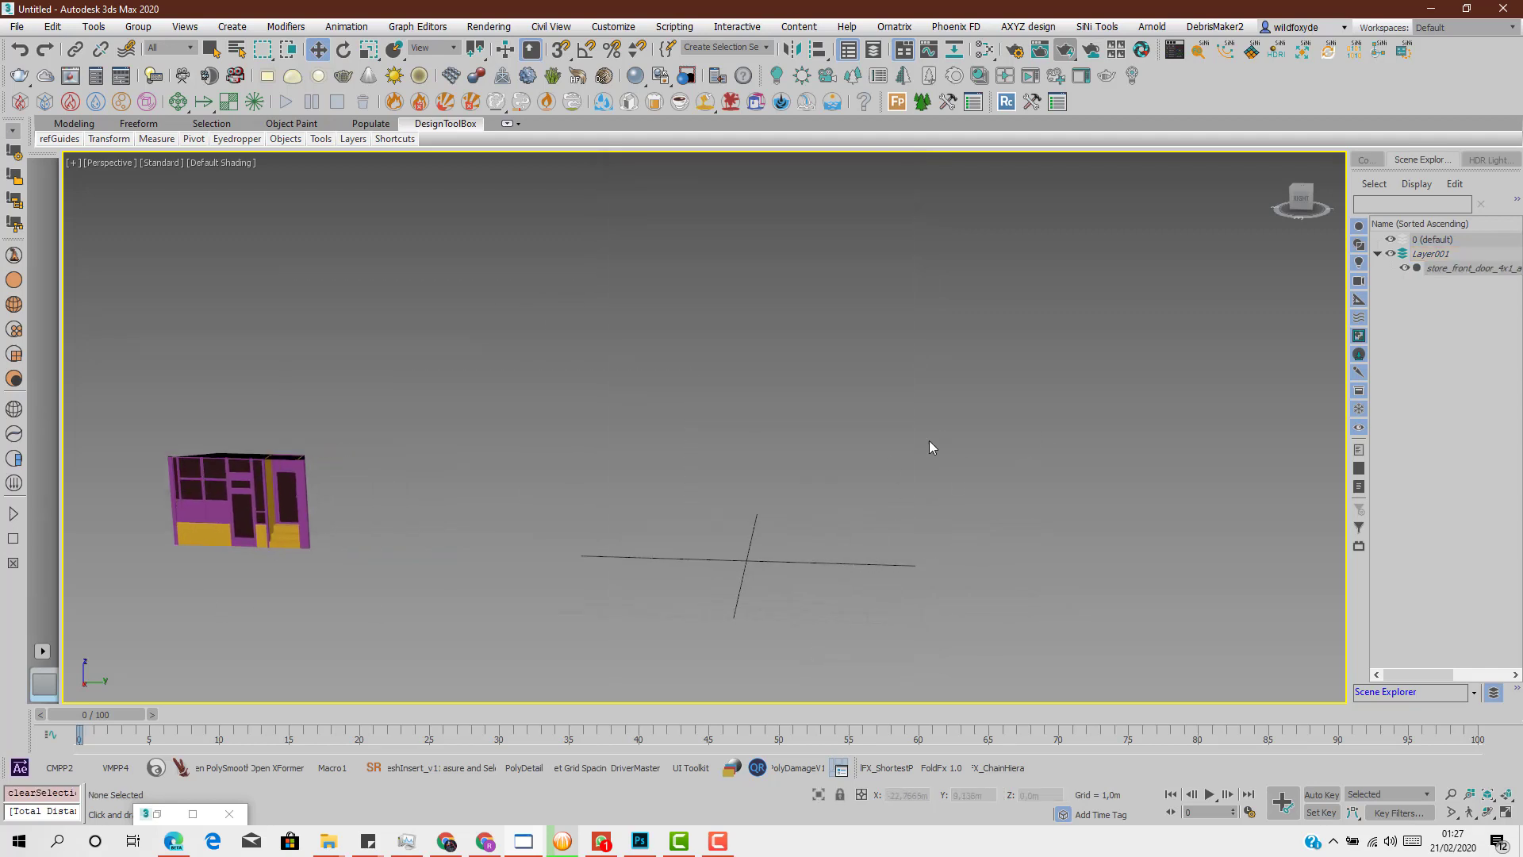
middle_click_drag(820, 508, 766, 506, "alt")
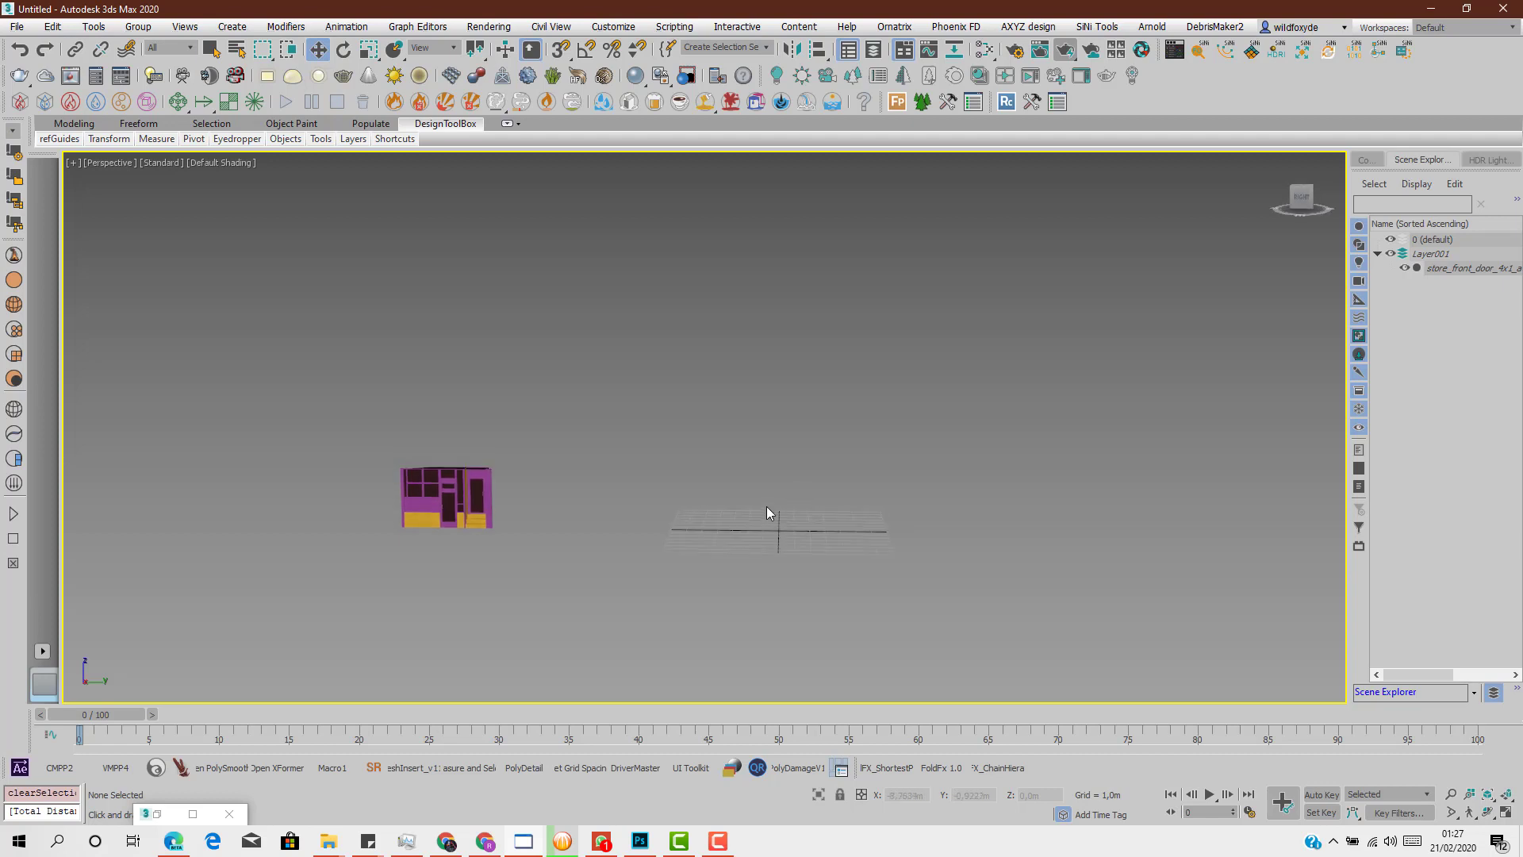
scroll(771, 522, "up", 2)
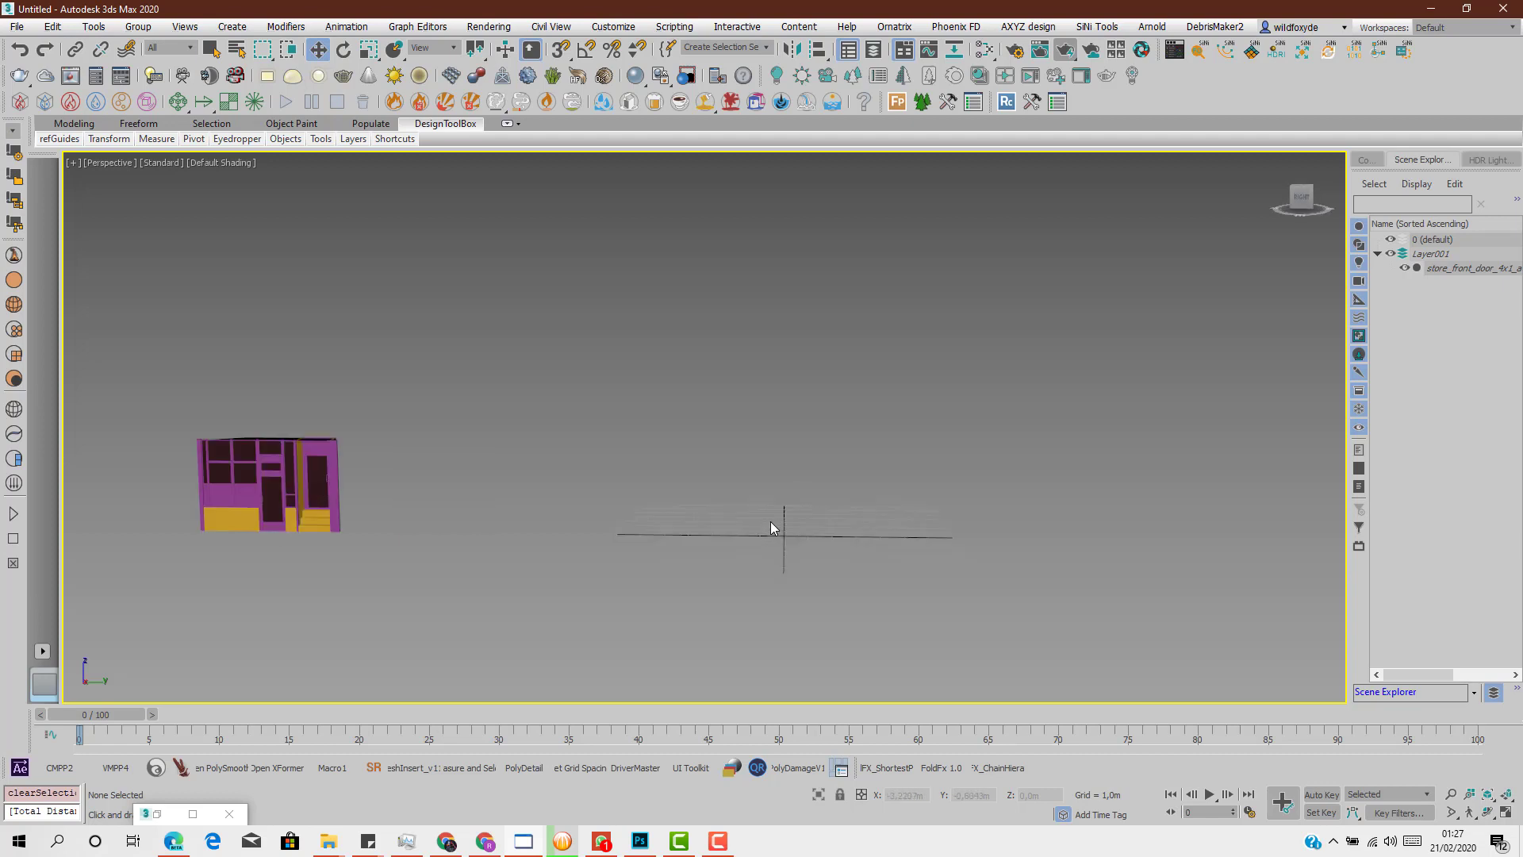
scroll(773, 520, "down", 2)
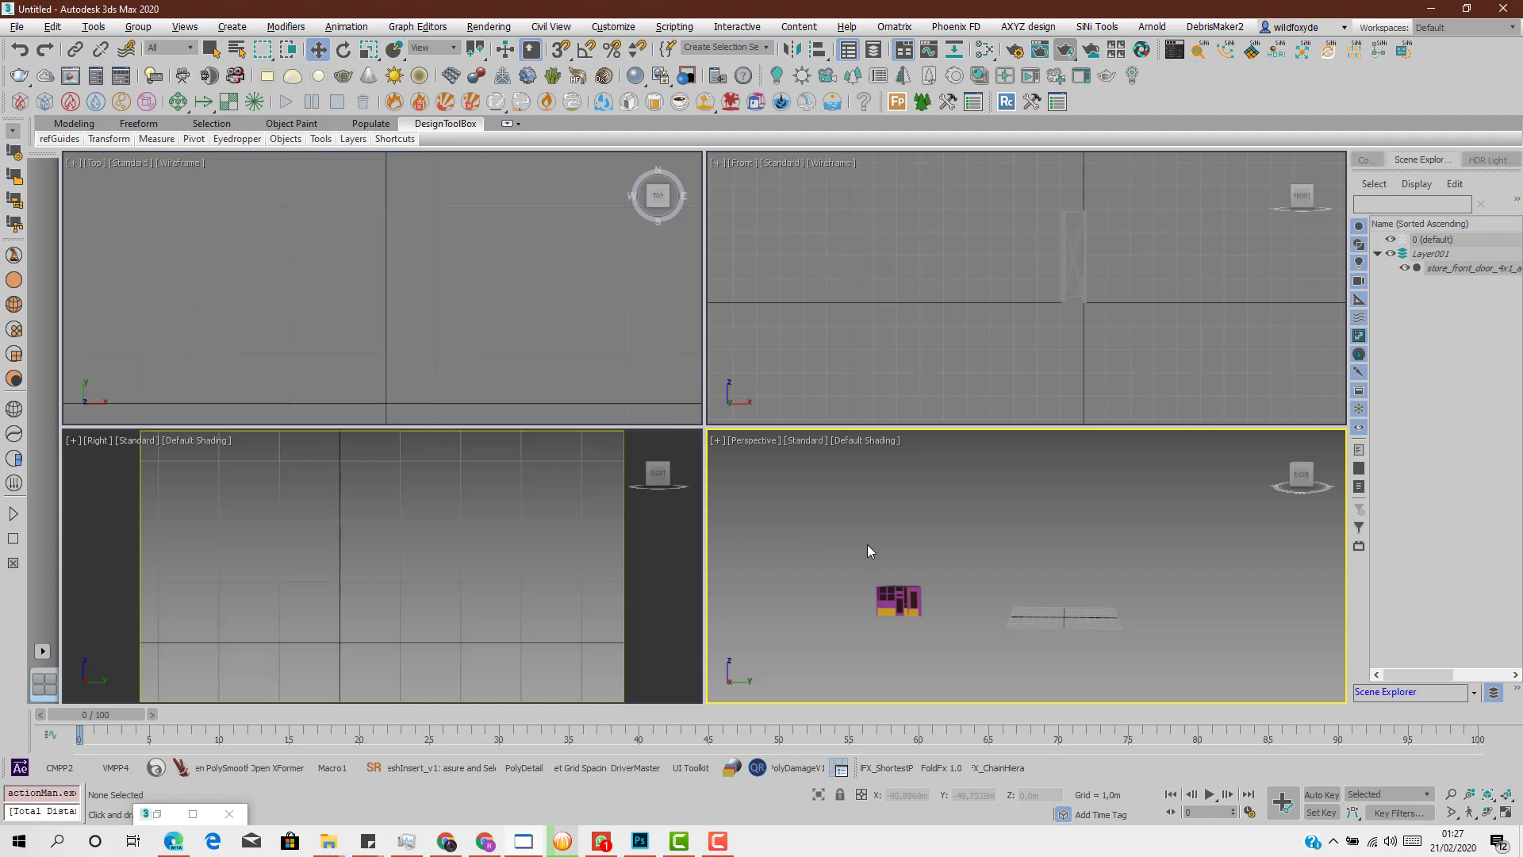
left_click(100, 441)
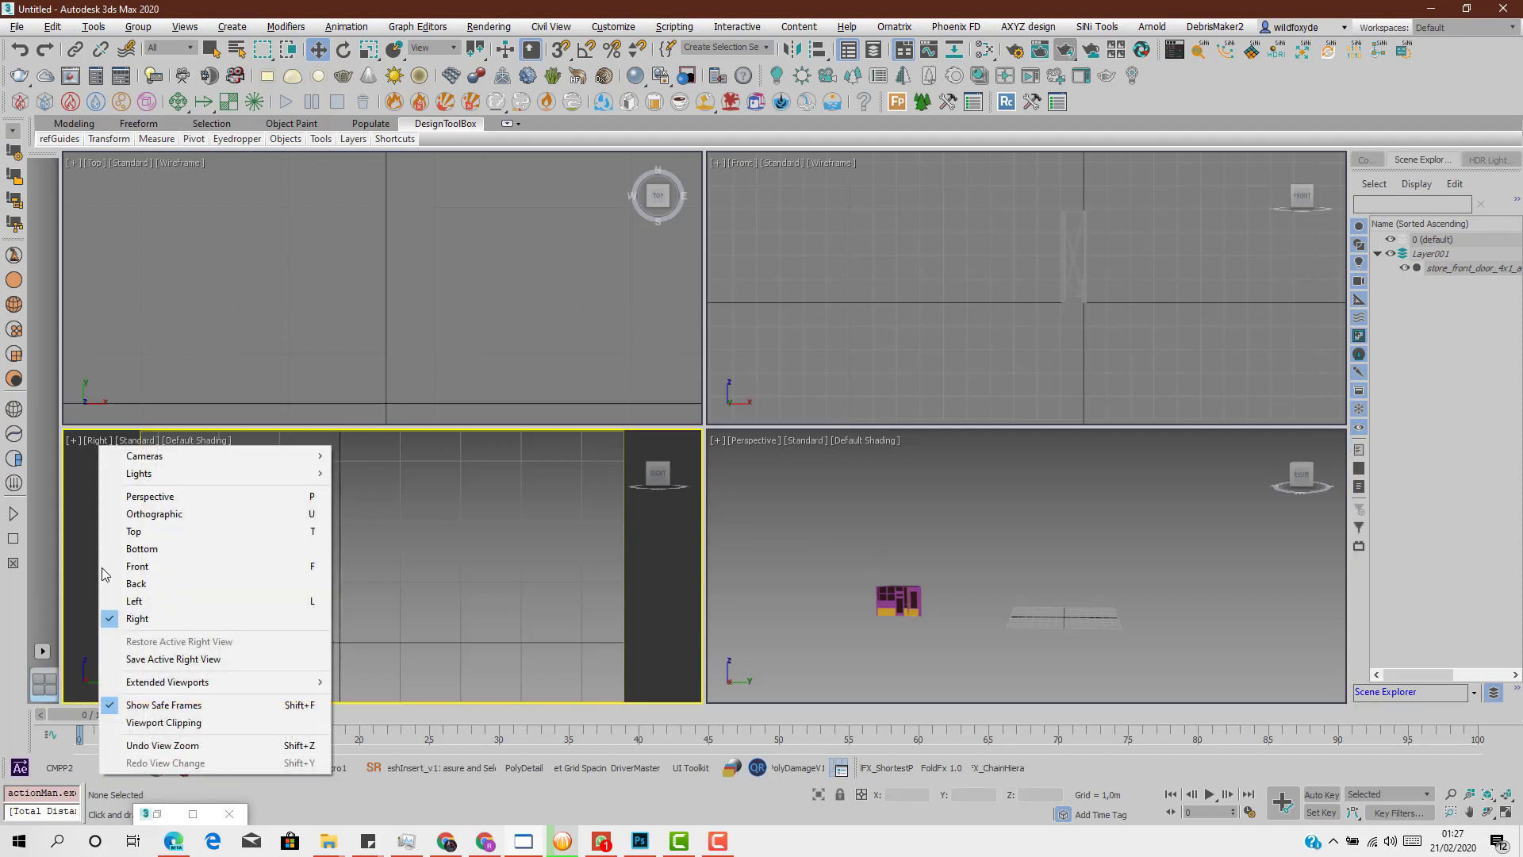
left_click(151, 705)
scroll(577, 564, "down", 4)
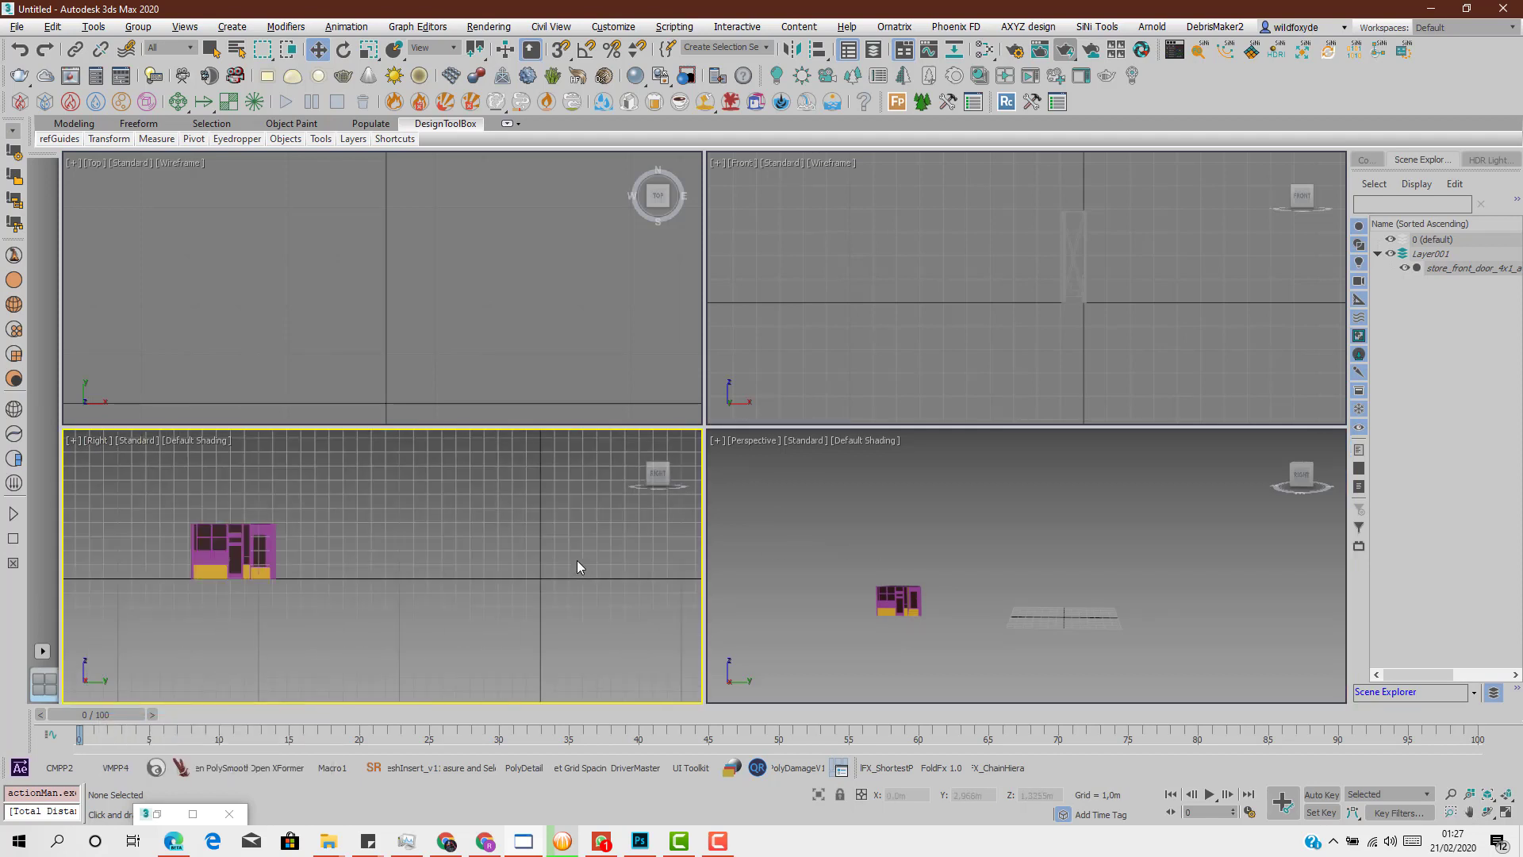
middle_click_drag(553, 517, 442, 549)
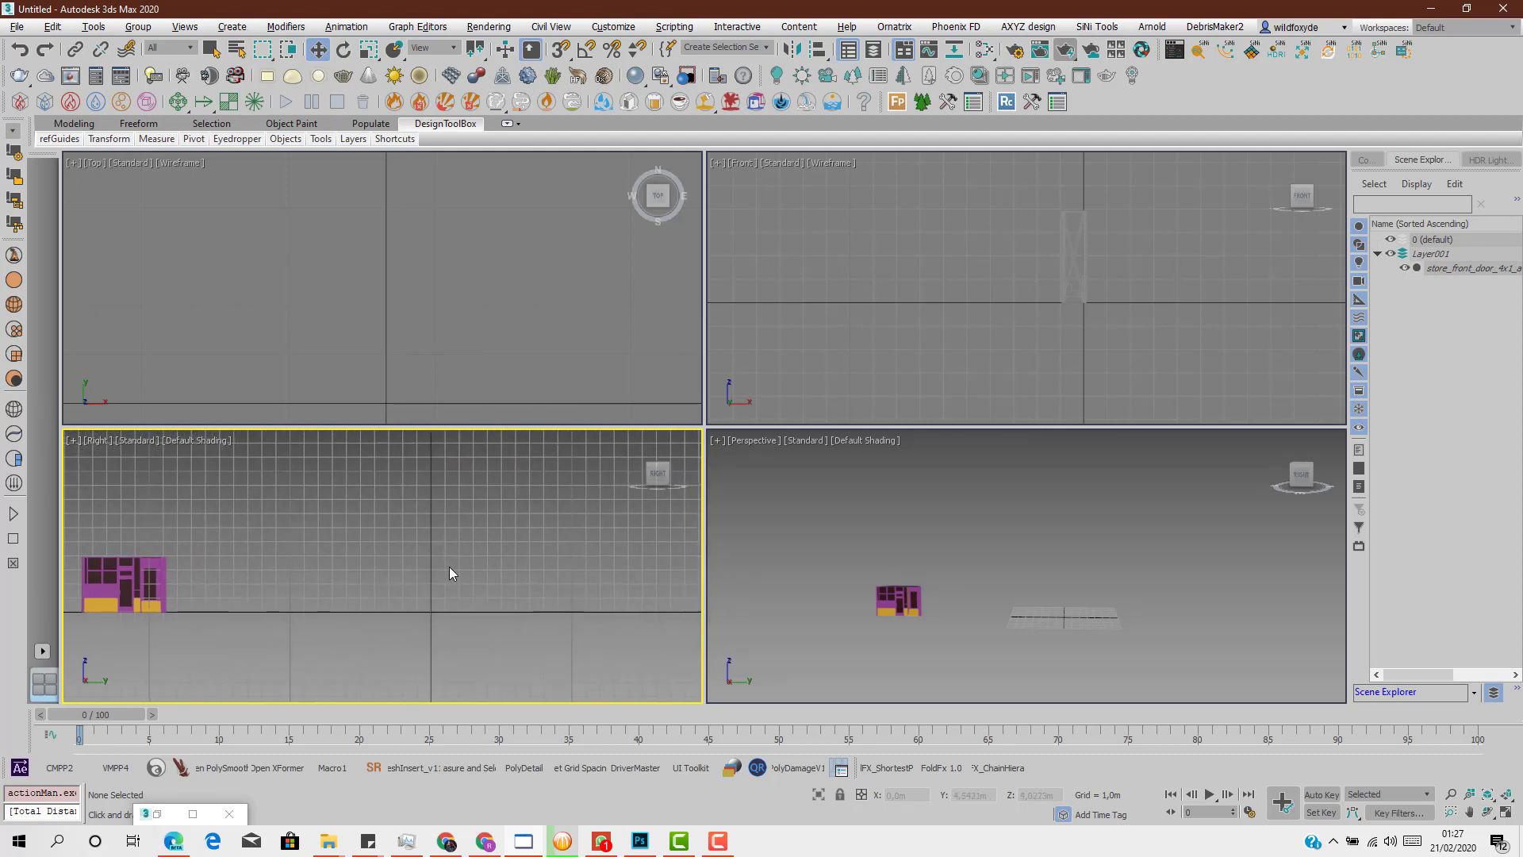
scroll(428, 584, "up", 2)
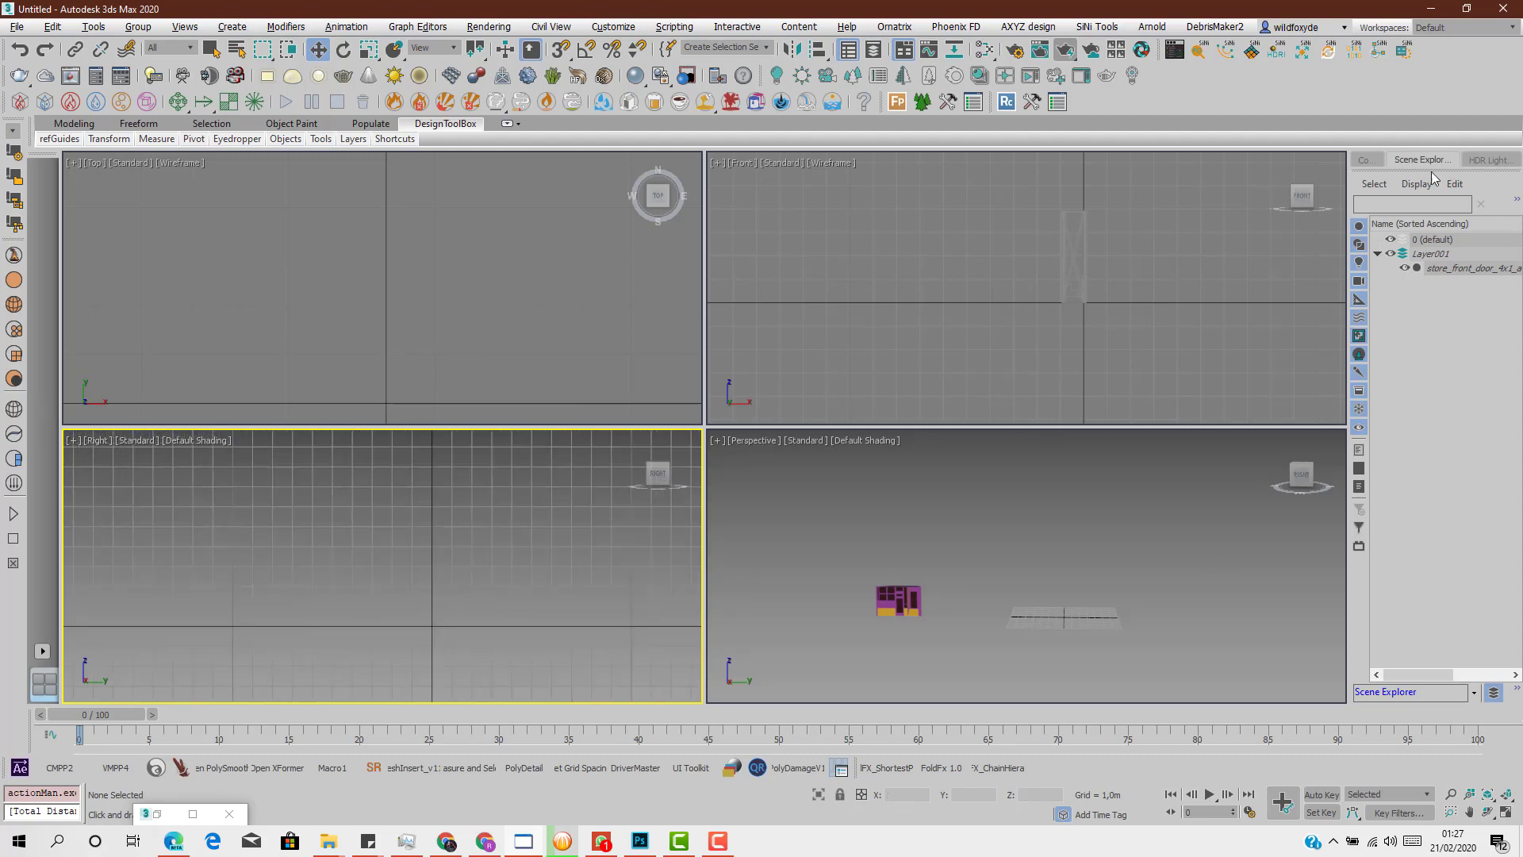
Create a plane about 8.2 m long and 13.7 m wide in the Right view, standing on the ground line
left_click(1364, 160)
left_click(1365, 189)
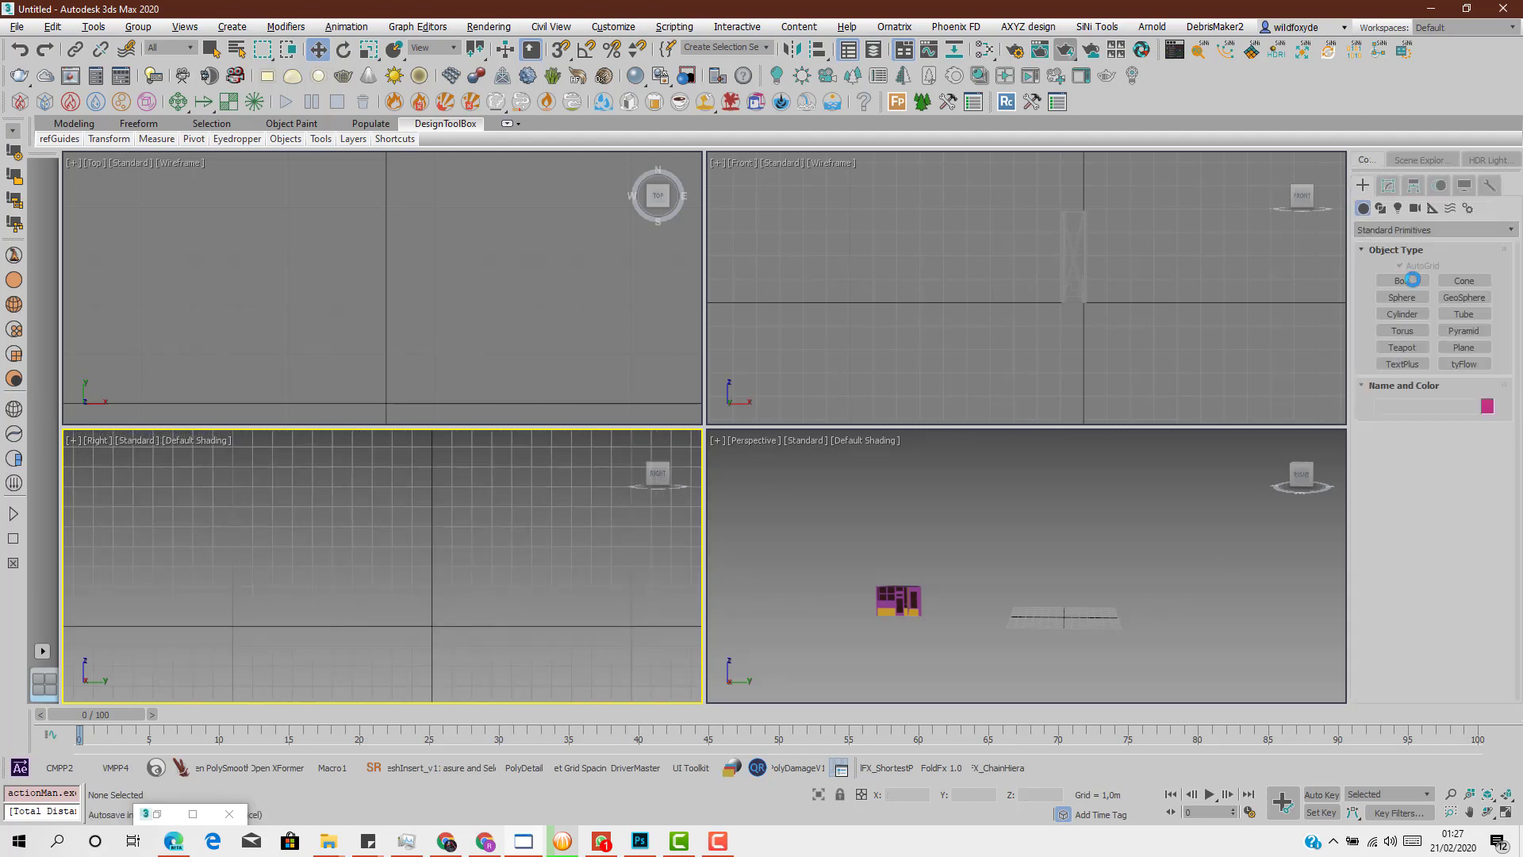
left_click(1463, 346)
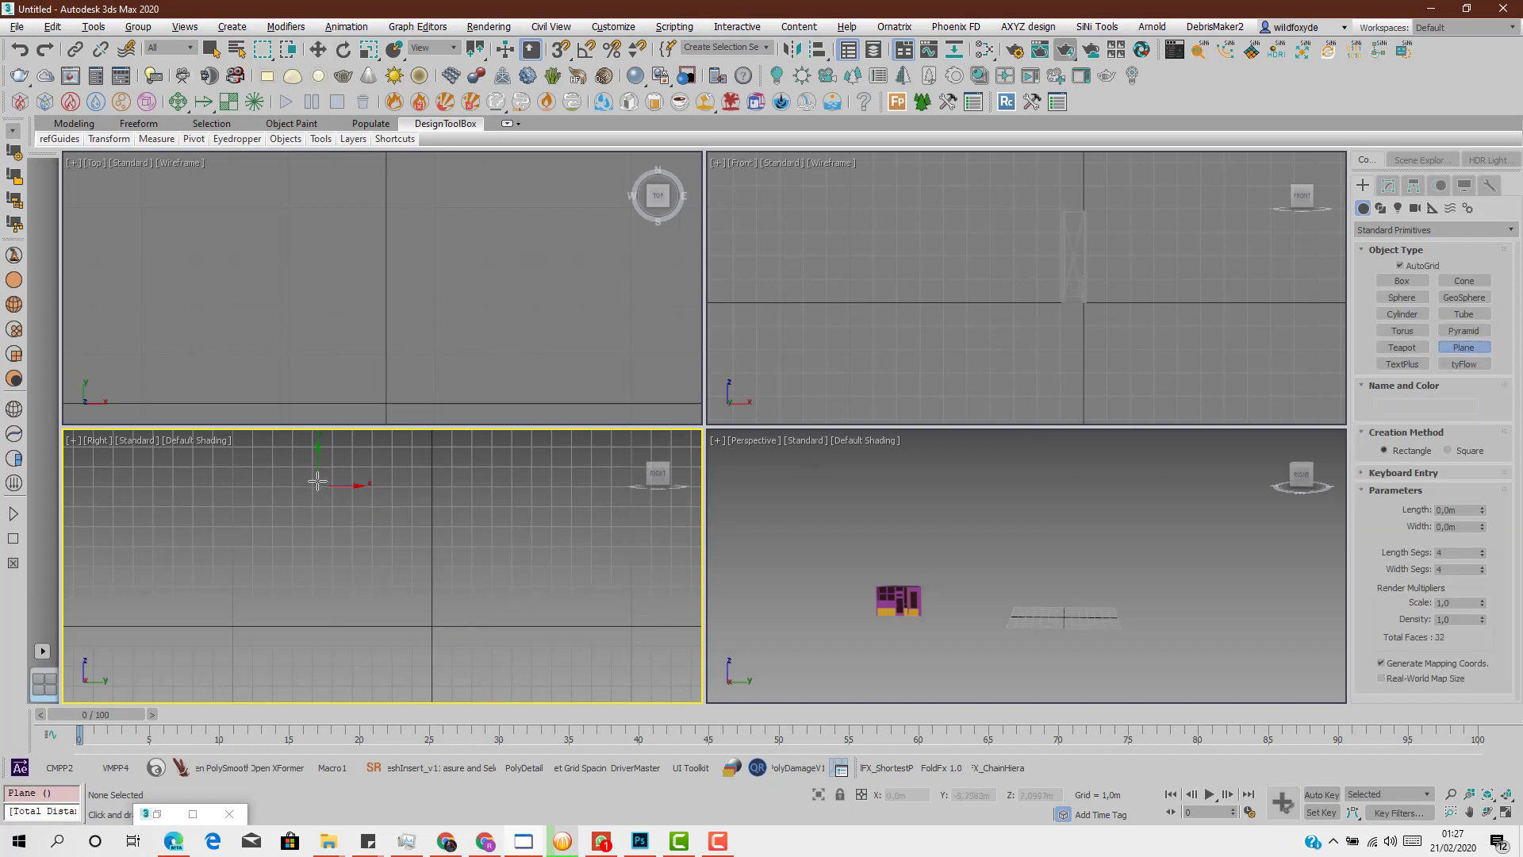
left_click_drag(304, 459, 582, 626)
Move the plane to 0 on the Y axis so it is centred on the origin
key("w")
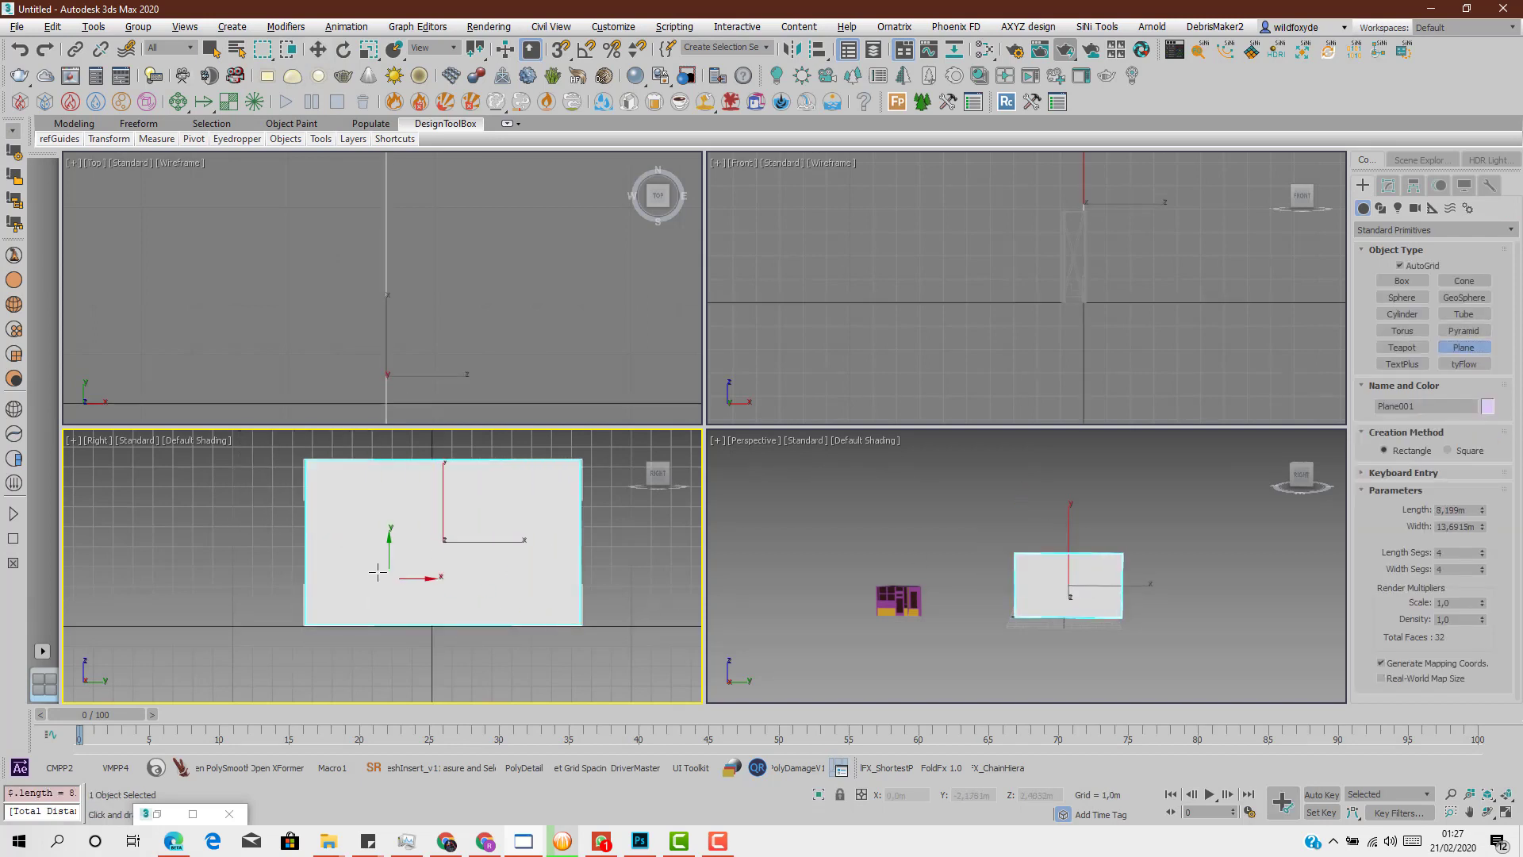
mouse_move(352, 556)
middle_mouse_down()
mouse_move(456, 554)
mouse_move(372, 553)
middle_mouse_up()
right_click(997, 794)
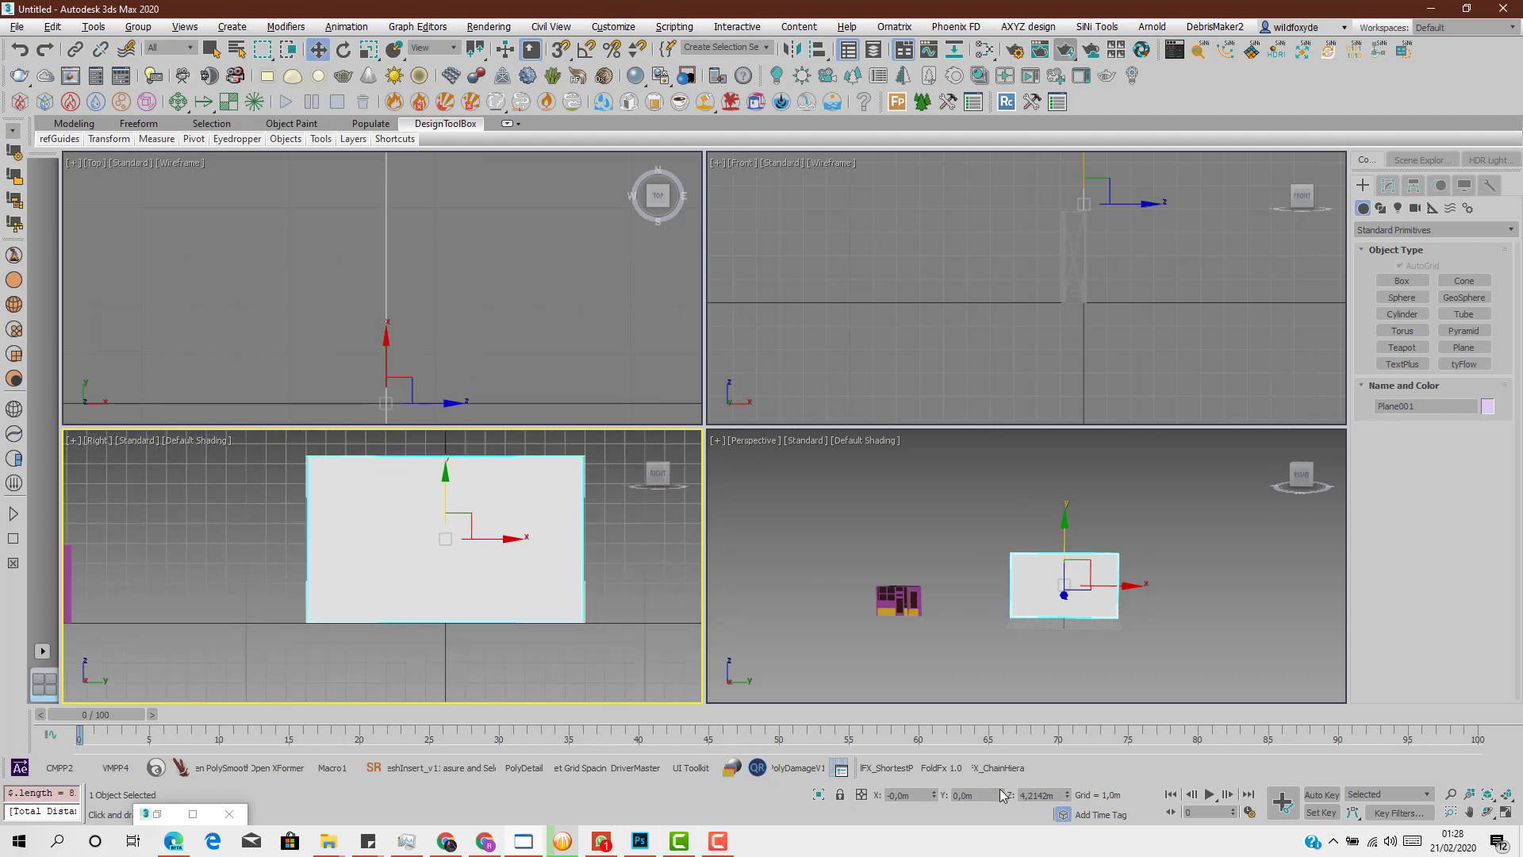
Examine in the Perspective view how the plane's bottom edge sits on the ground grid
scroll(1063, 609, "up", 5)
middle_click_drag(1063, 614, 1080, 539)
scroll(1045, 547, "down", 2)
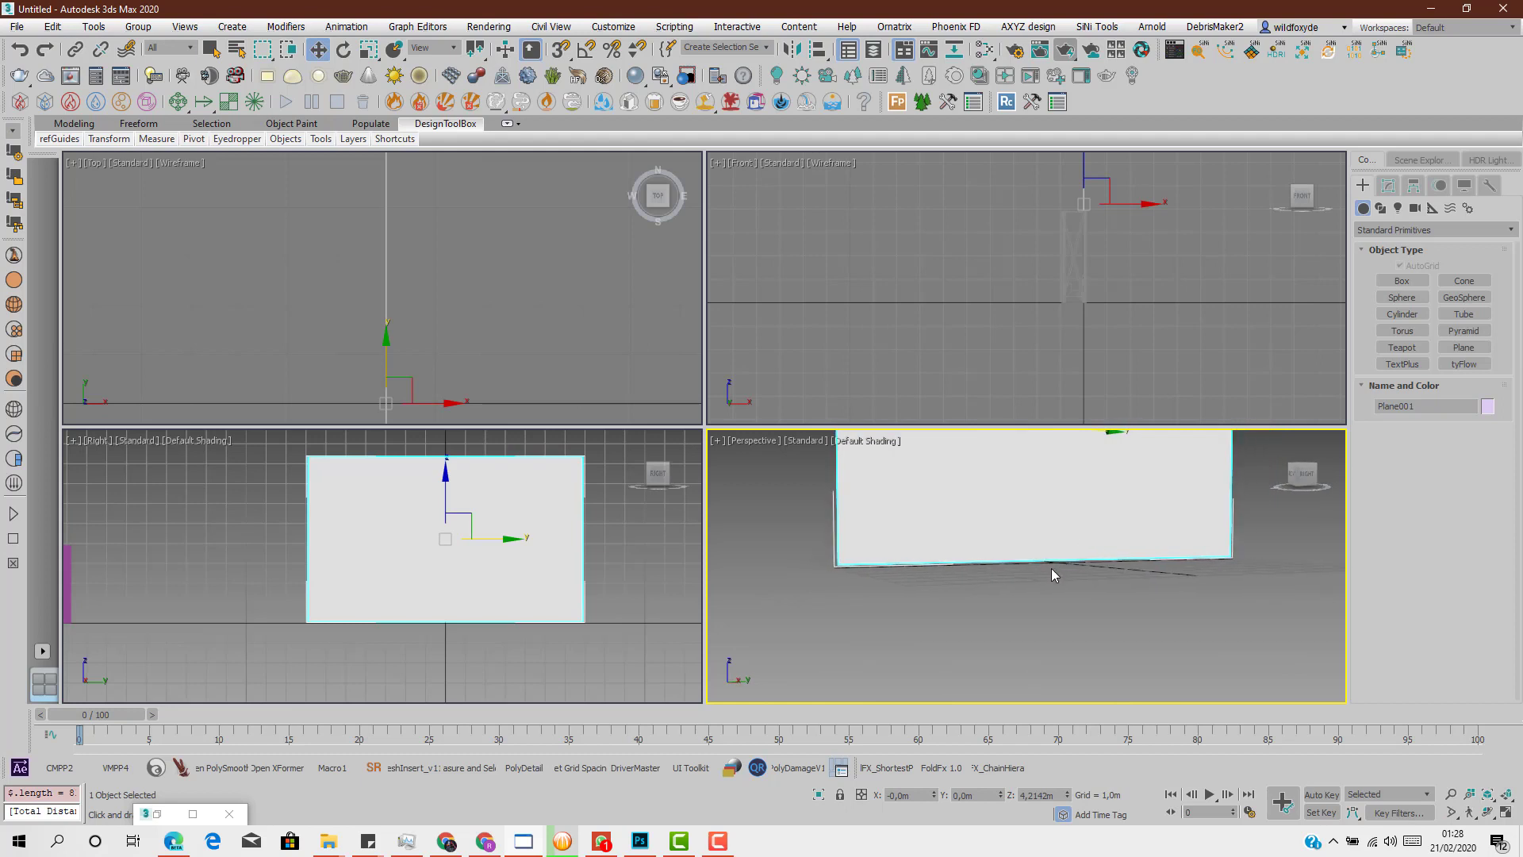
mouse_move(982, 559)
middle_mouse_down("alt")
mouse_move(1030, 568)
mouse_move(974, 573)
middle_mouse_up("alt")
scroll(1008, 571, "up", 3)
middle_click_drag(1006, 520, 844, 639)
scroll(1030, 584, "down", 3)
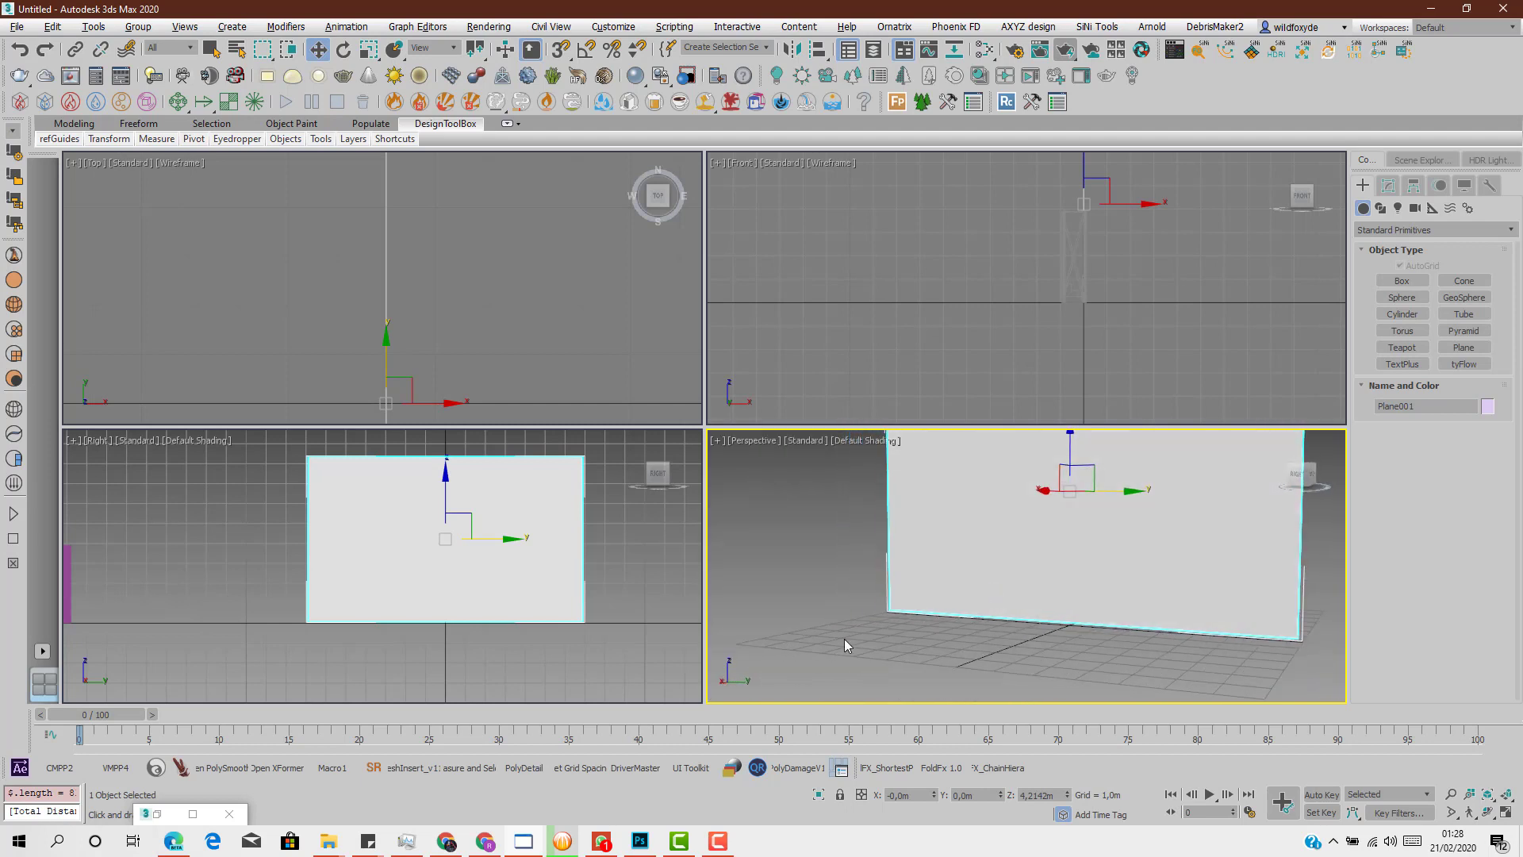
Check the storefront's overall width and height on the marked-up reference image in Photoshop, and return to 3ds Max
scroll(388, 643, "down", 3)
scroll(274, 632, "up", 3)
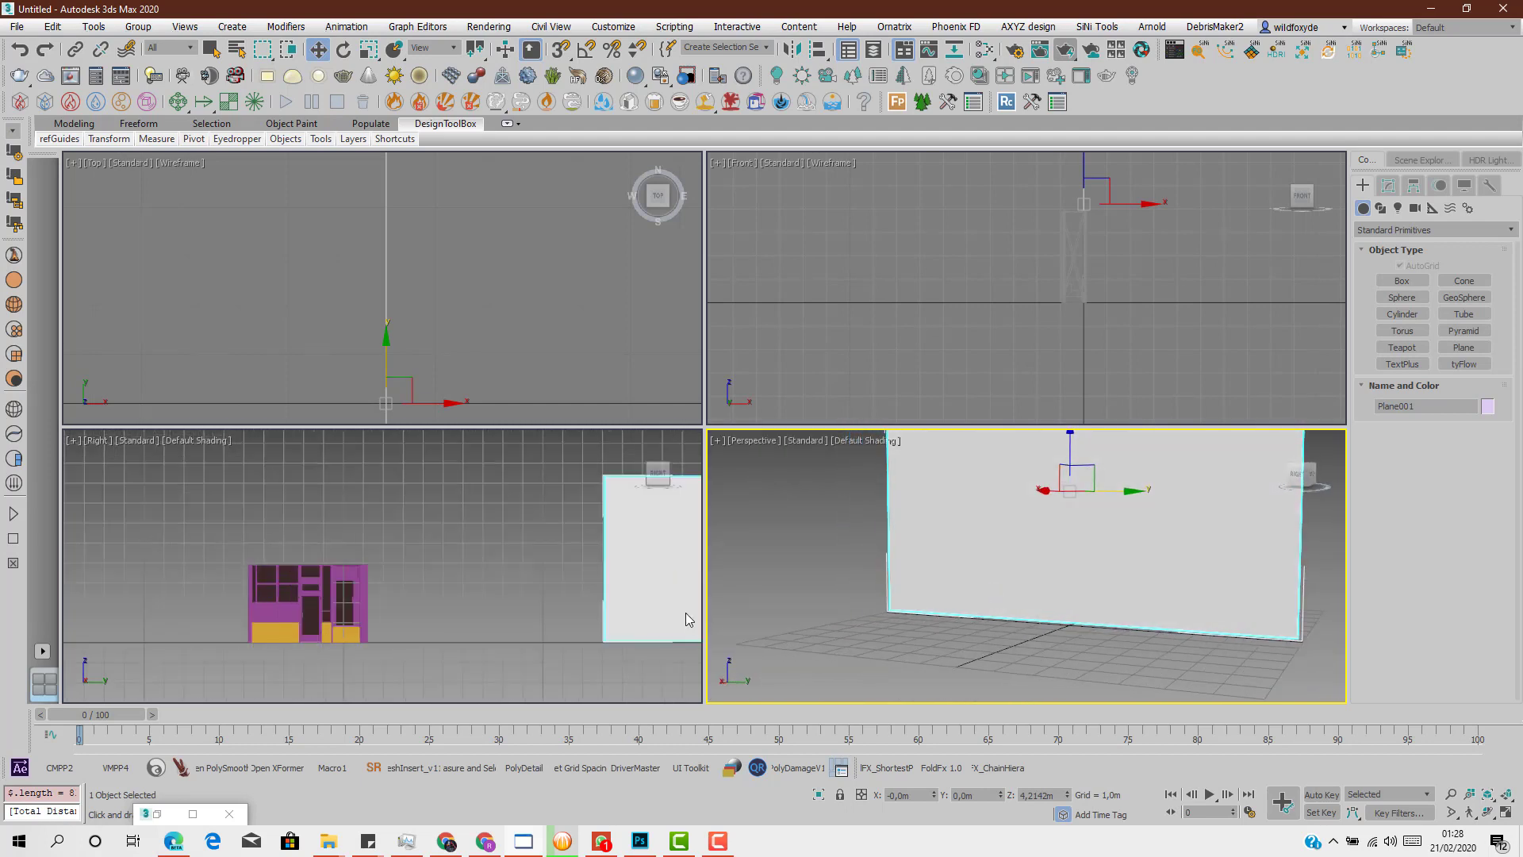
middle_click_drag(673, 596, 441, 585)
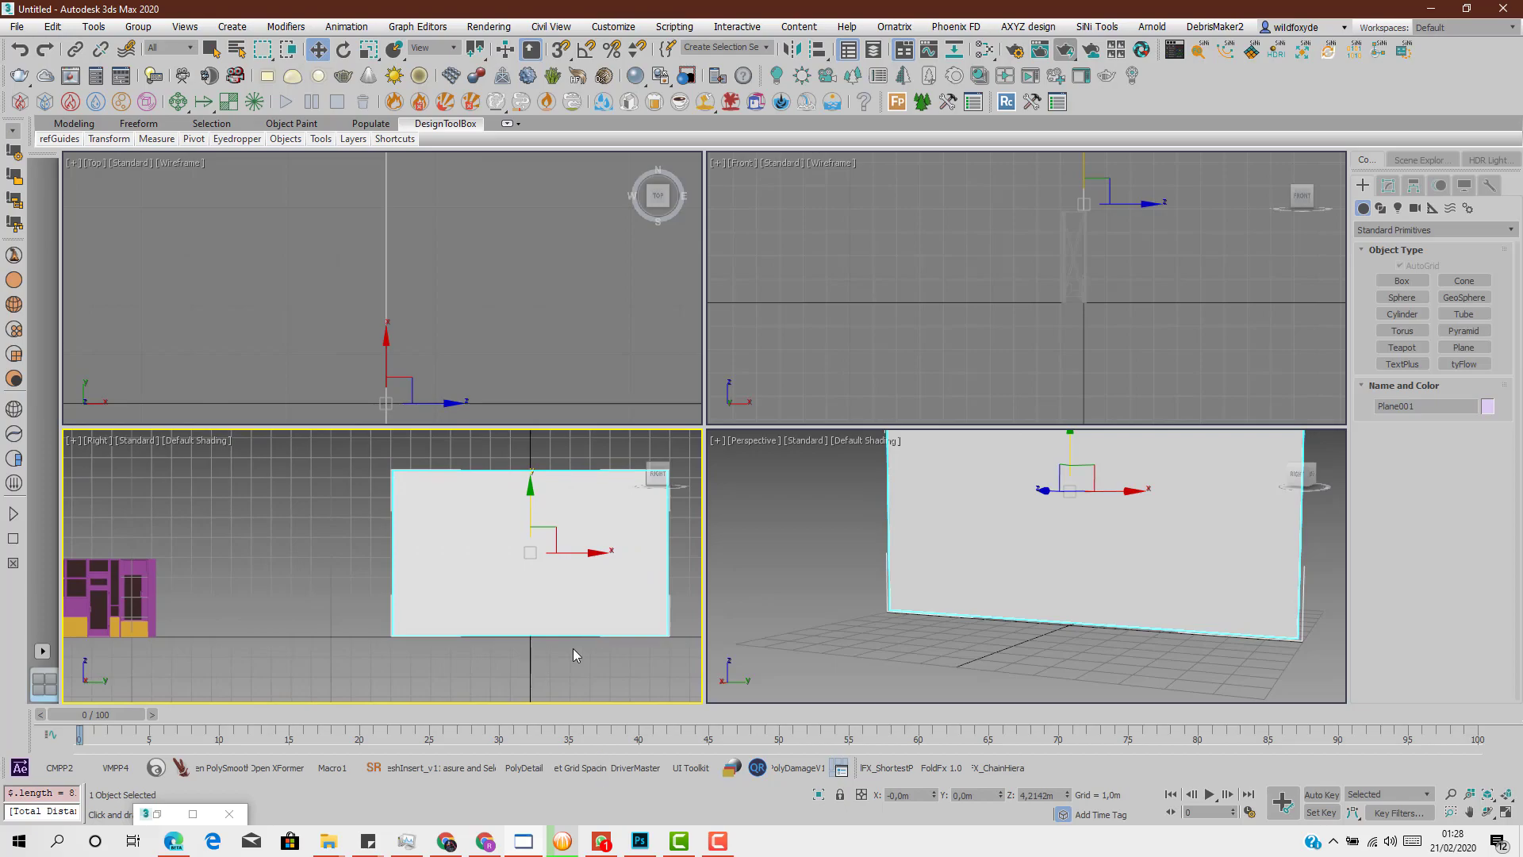
left_click(639, 841)
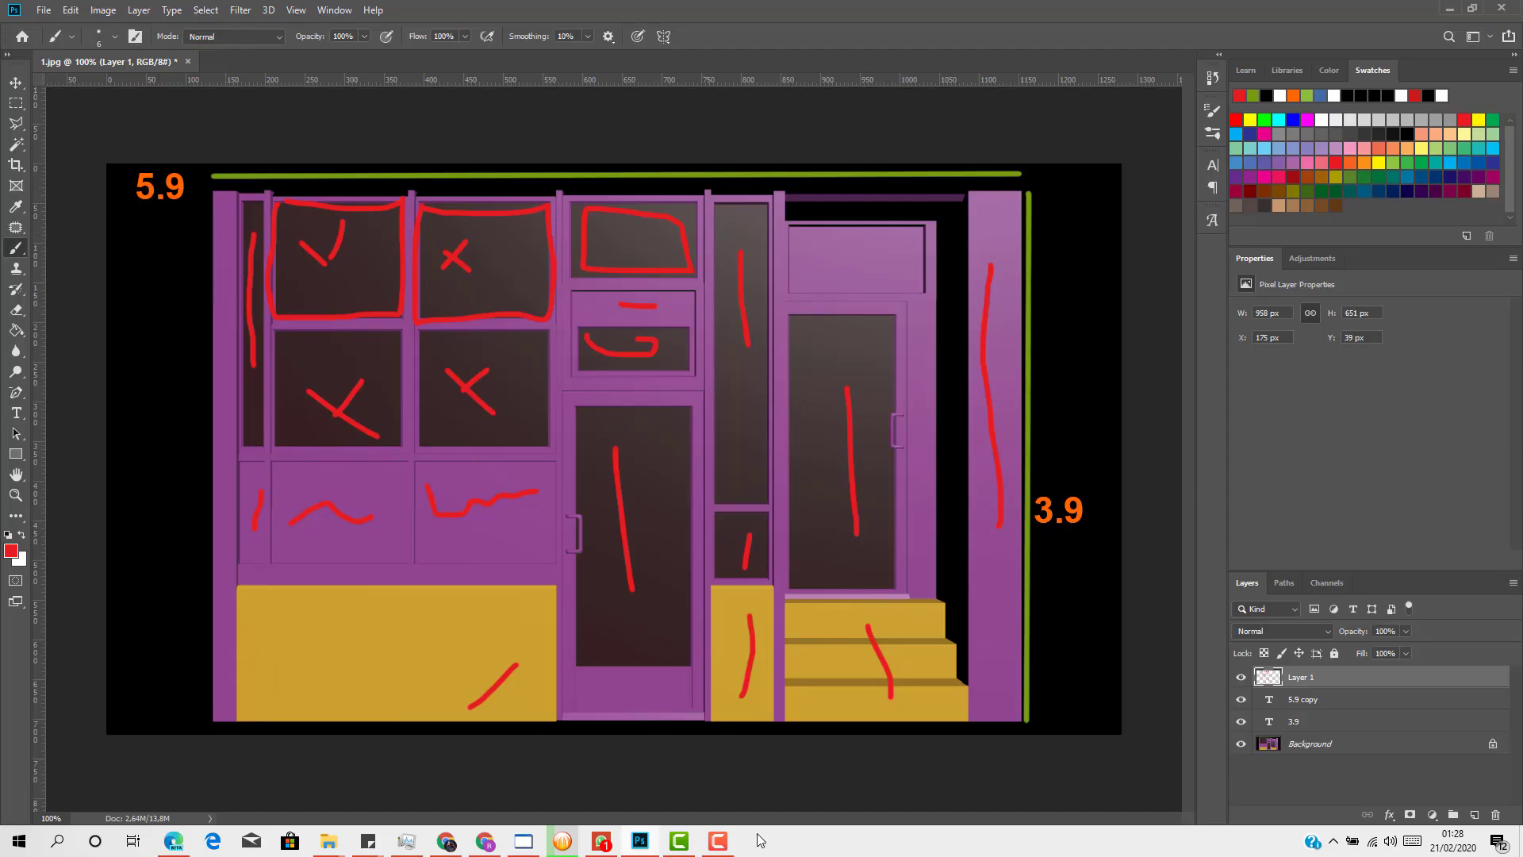
left_click(600, 842)
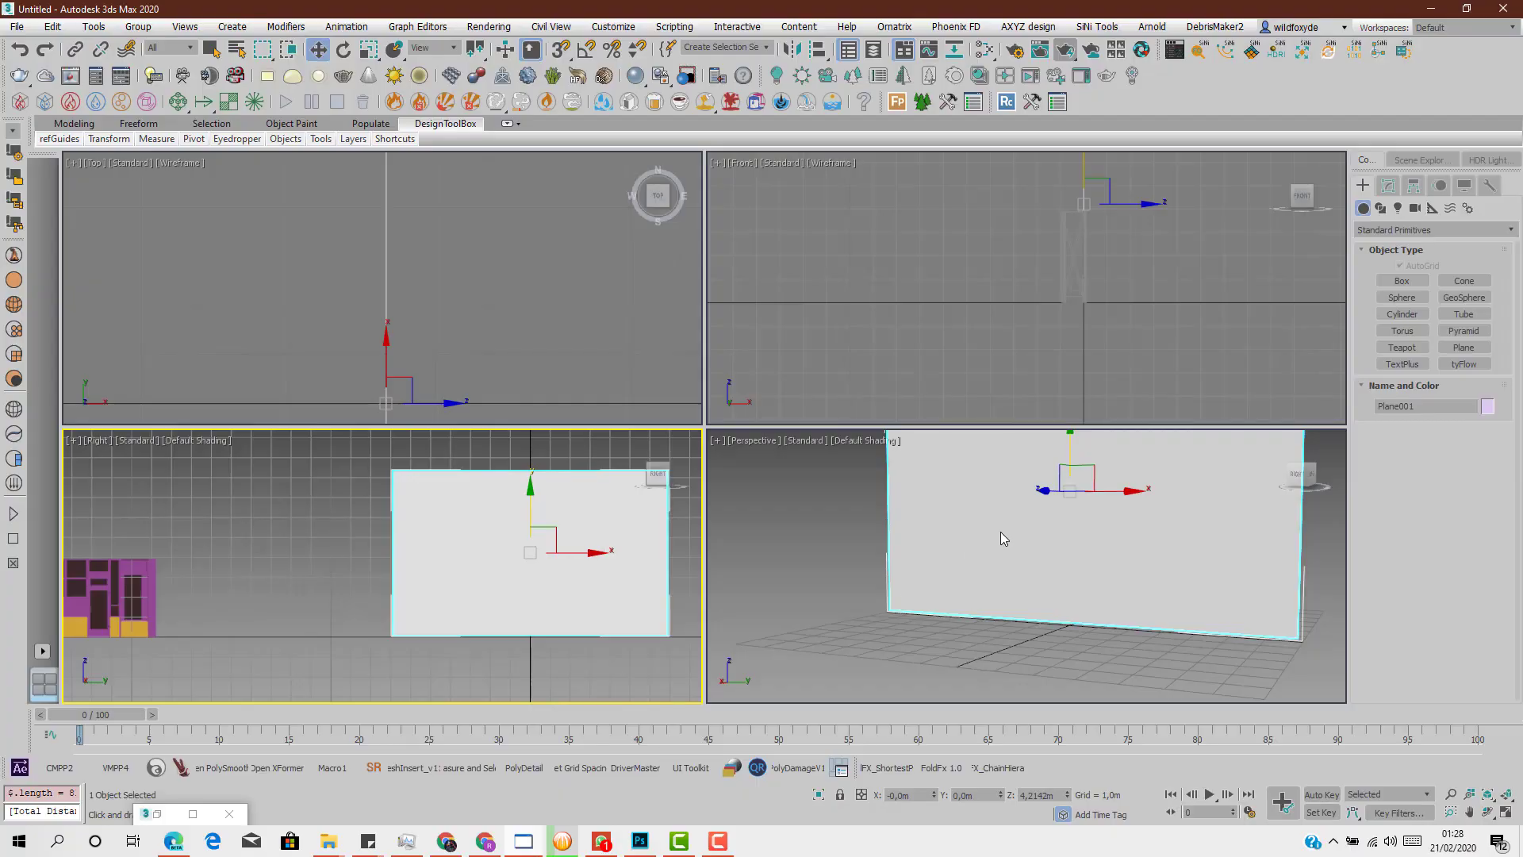
Set the plane's length to 5.9 m and its width to 3 m in its parameters
left_click(1389, 184)
double_click(1464, 429)
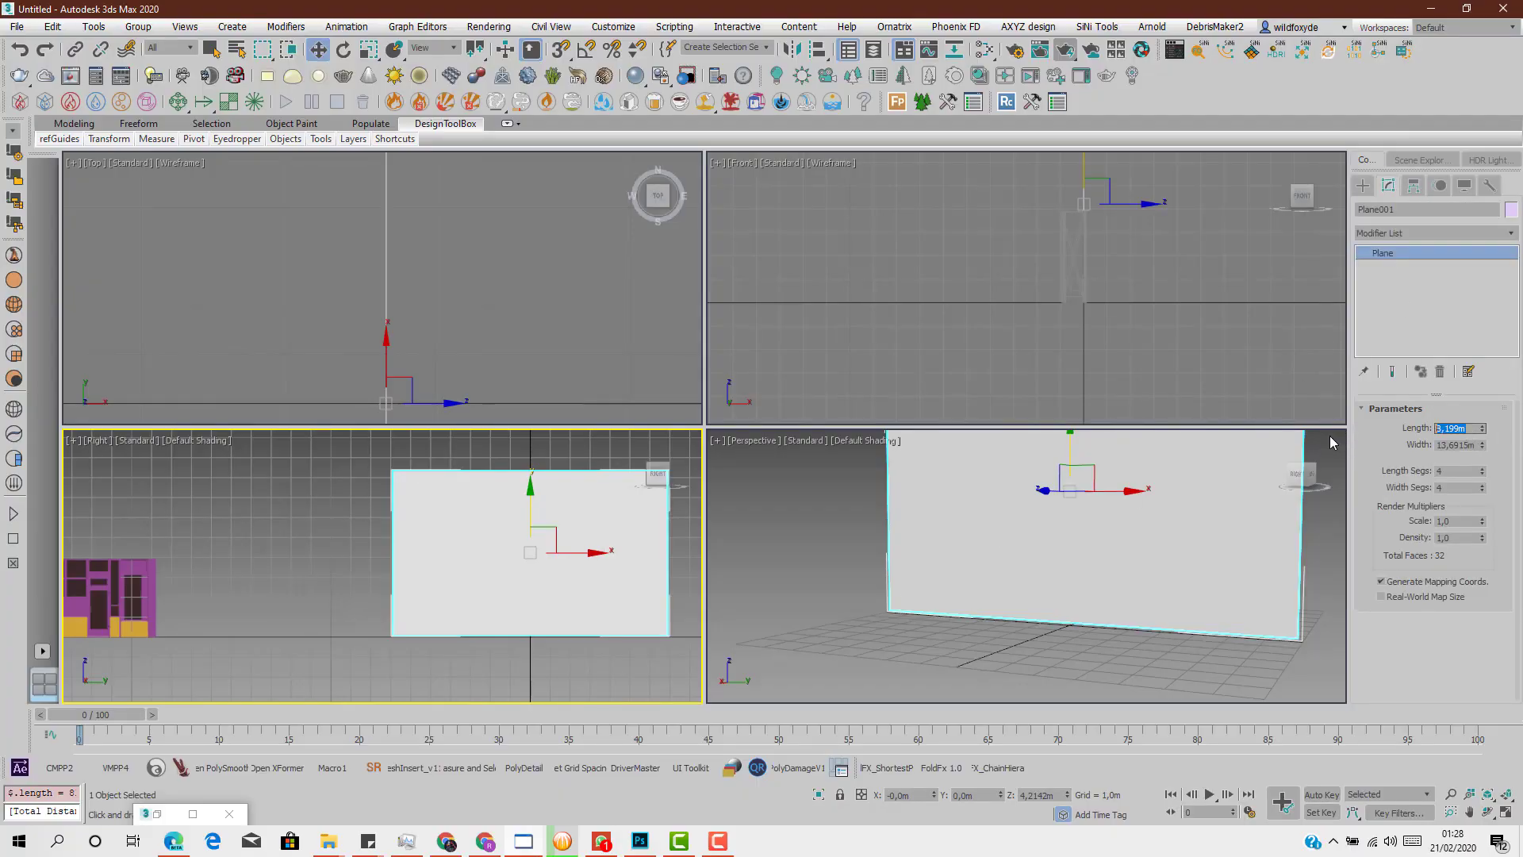
type("5,9")
key("Return")
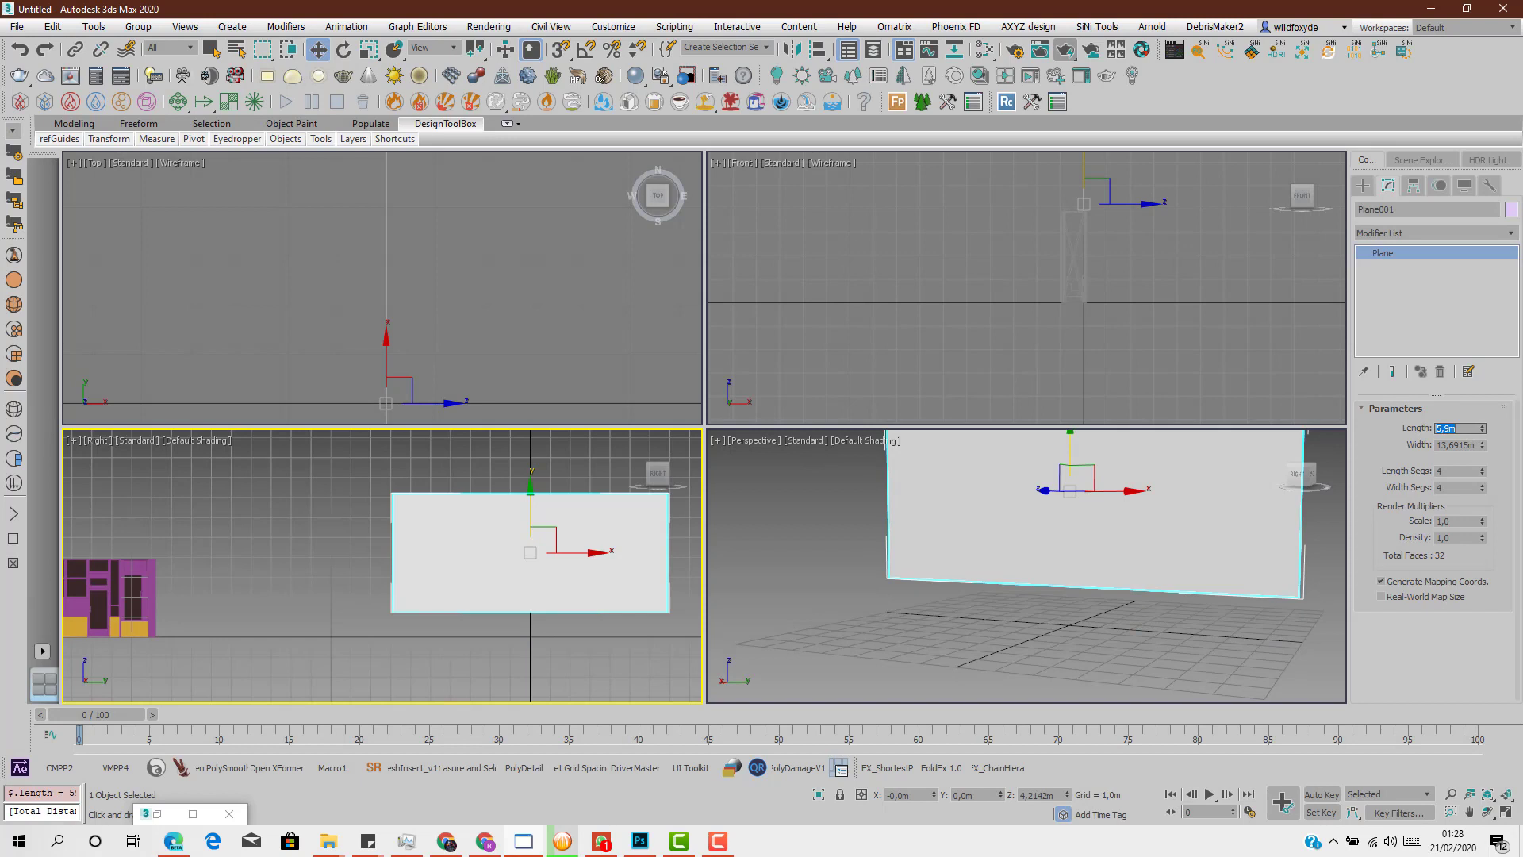
double_click(1474, 445)
type("3,")
key("Return")
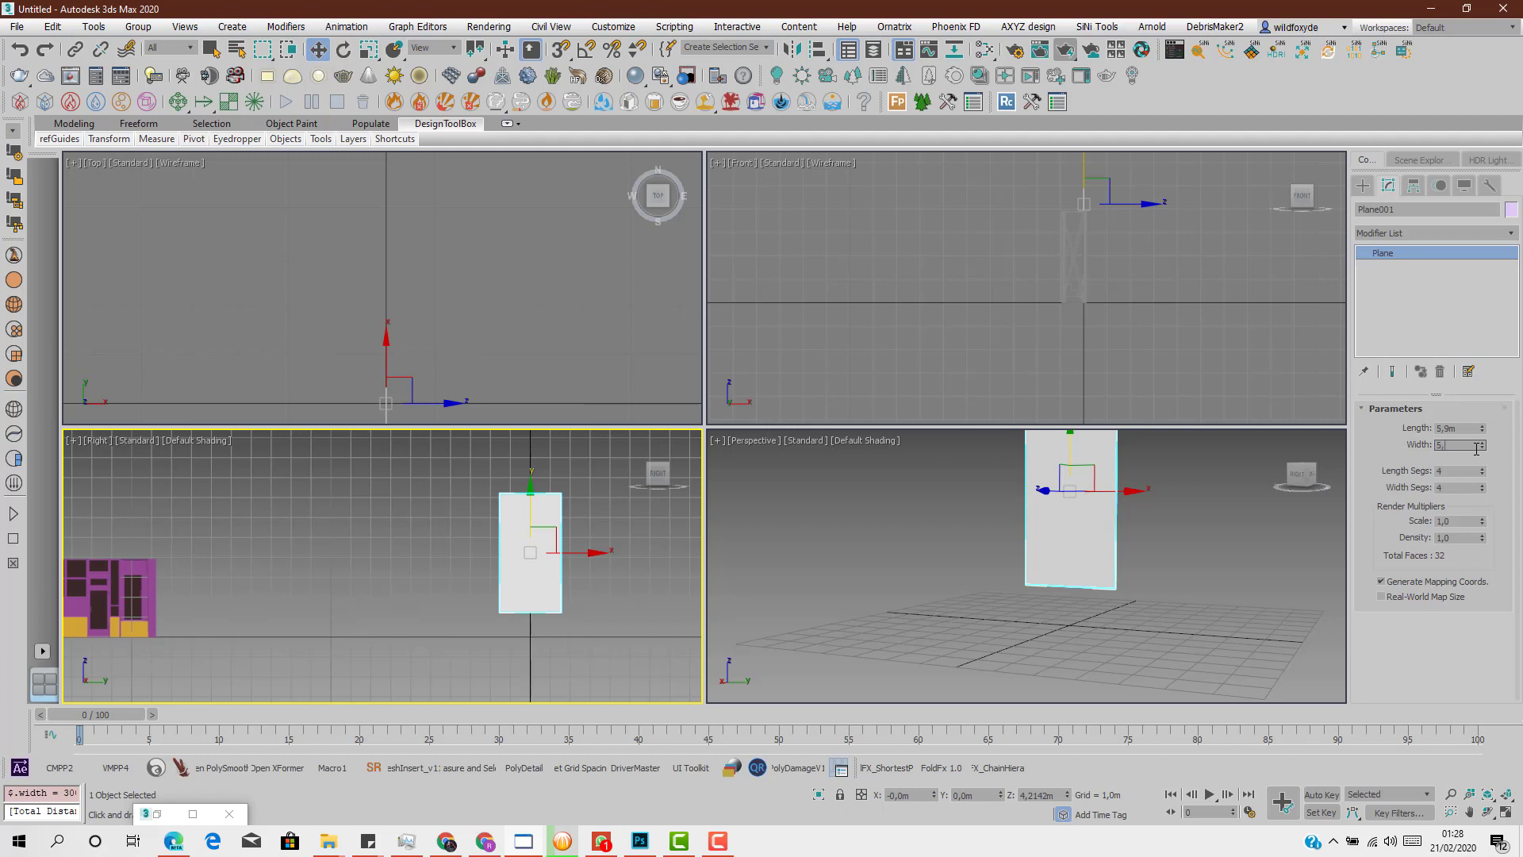
Set the plane's width to 5.9 m and its length to 3.9 m
key("Return")
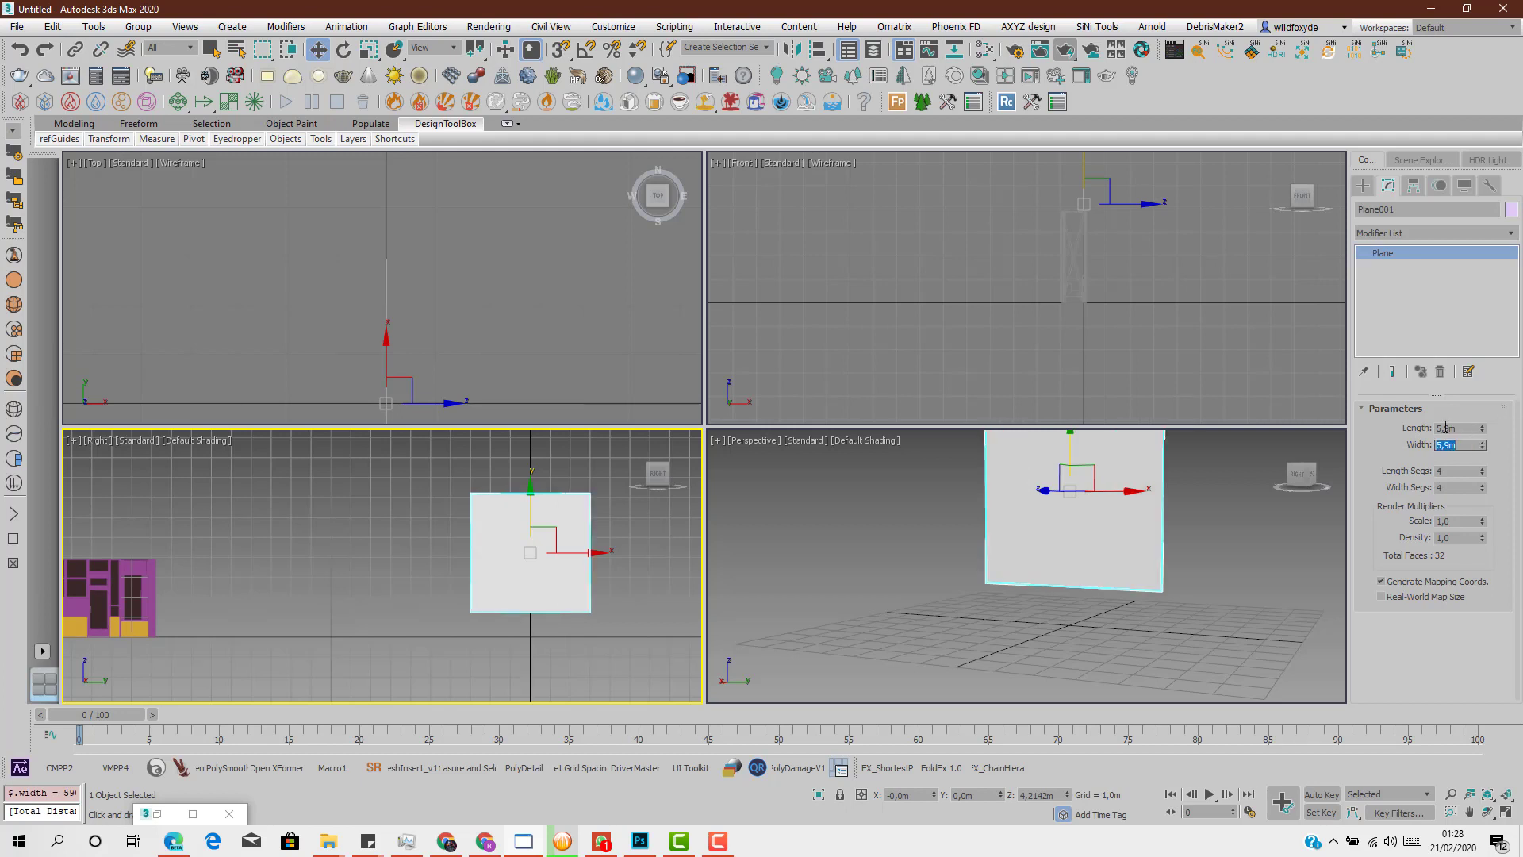
left_click(1445, 428)
type("3")
key("Return")
Snap only the plane's pivot to the middle of its bottom edge, and set the plane's Z position to 0
middle_click_drag(1101, 460, 948, 558)
key("alt+w")
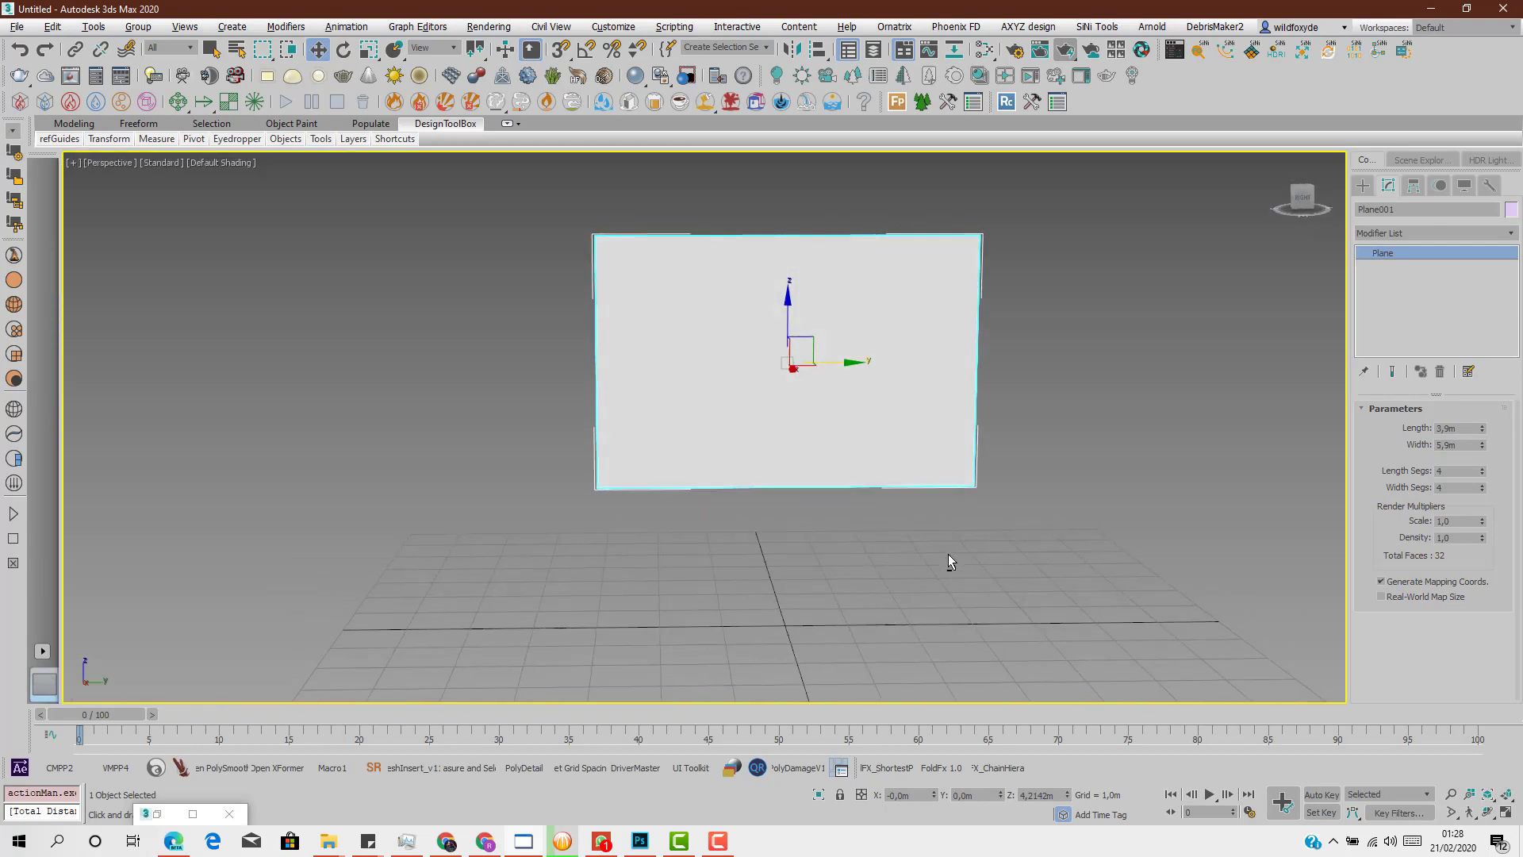
left_click(1414, 185)
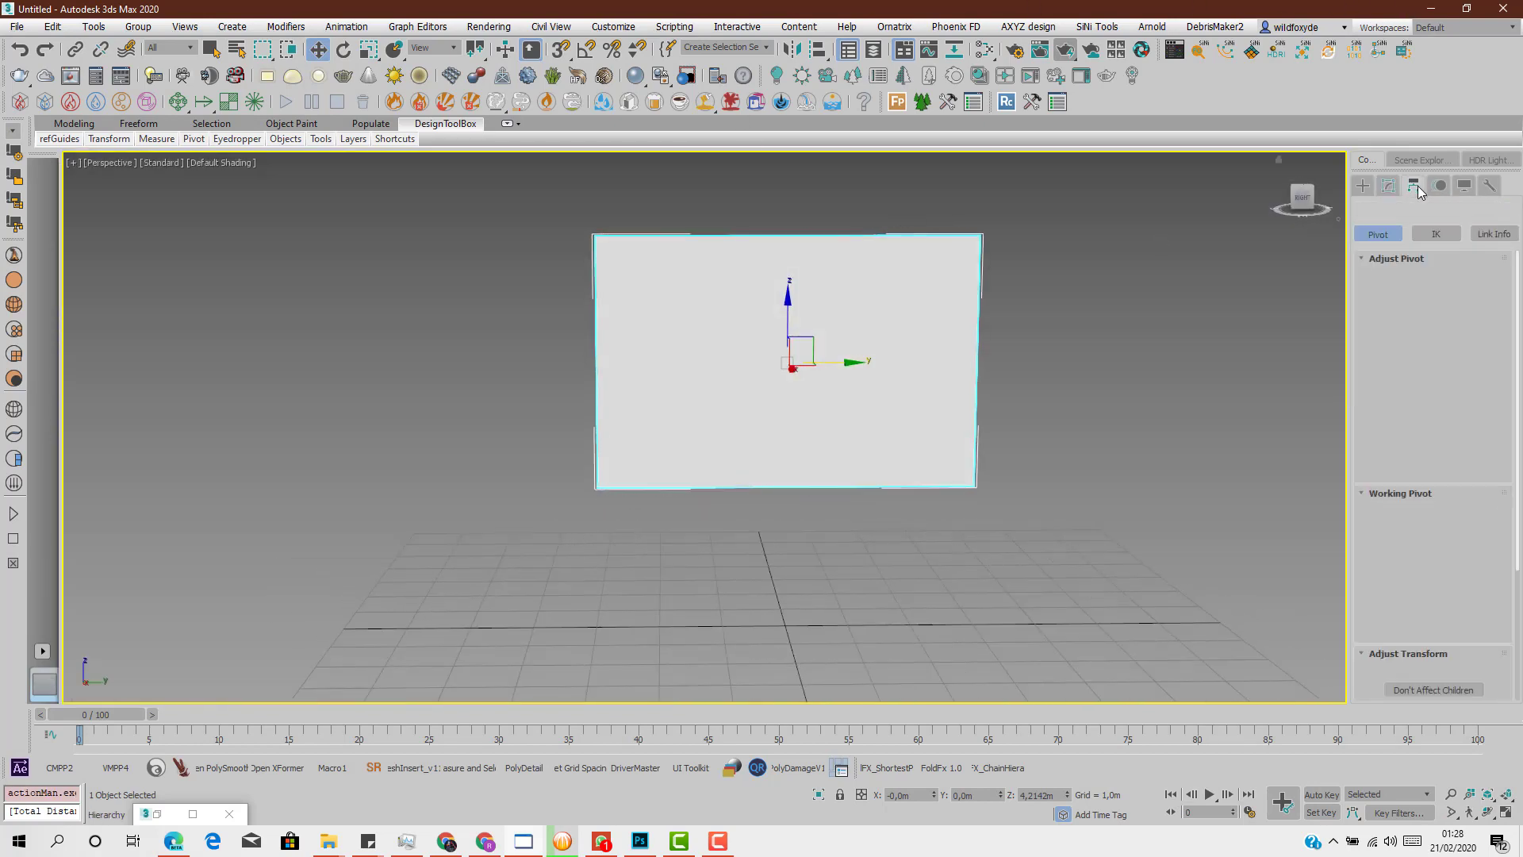
left_click(1425, 297)
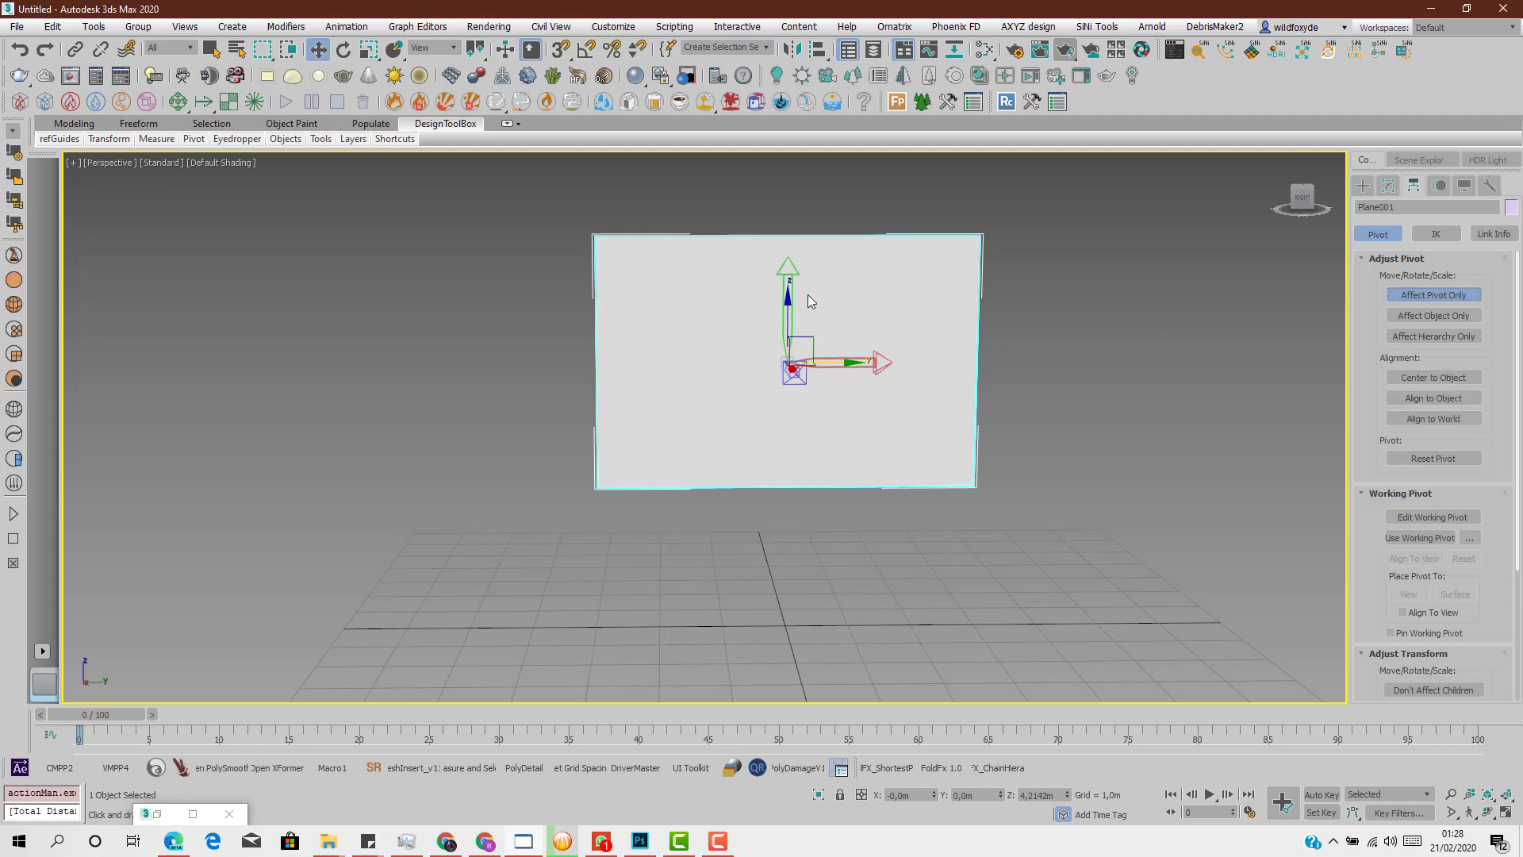
key("s")
left_click_drag(784, 309, 974, 479)
middle_click_drag(974, 479, 1008, 479, "alt")
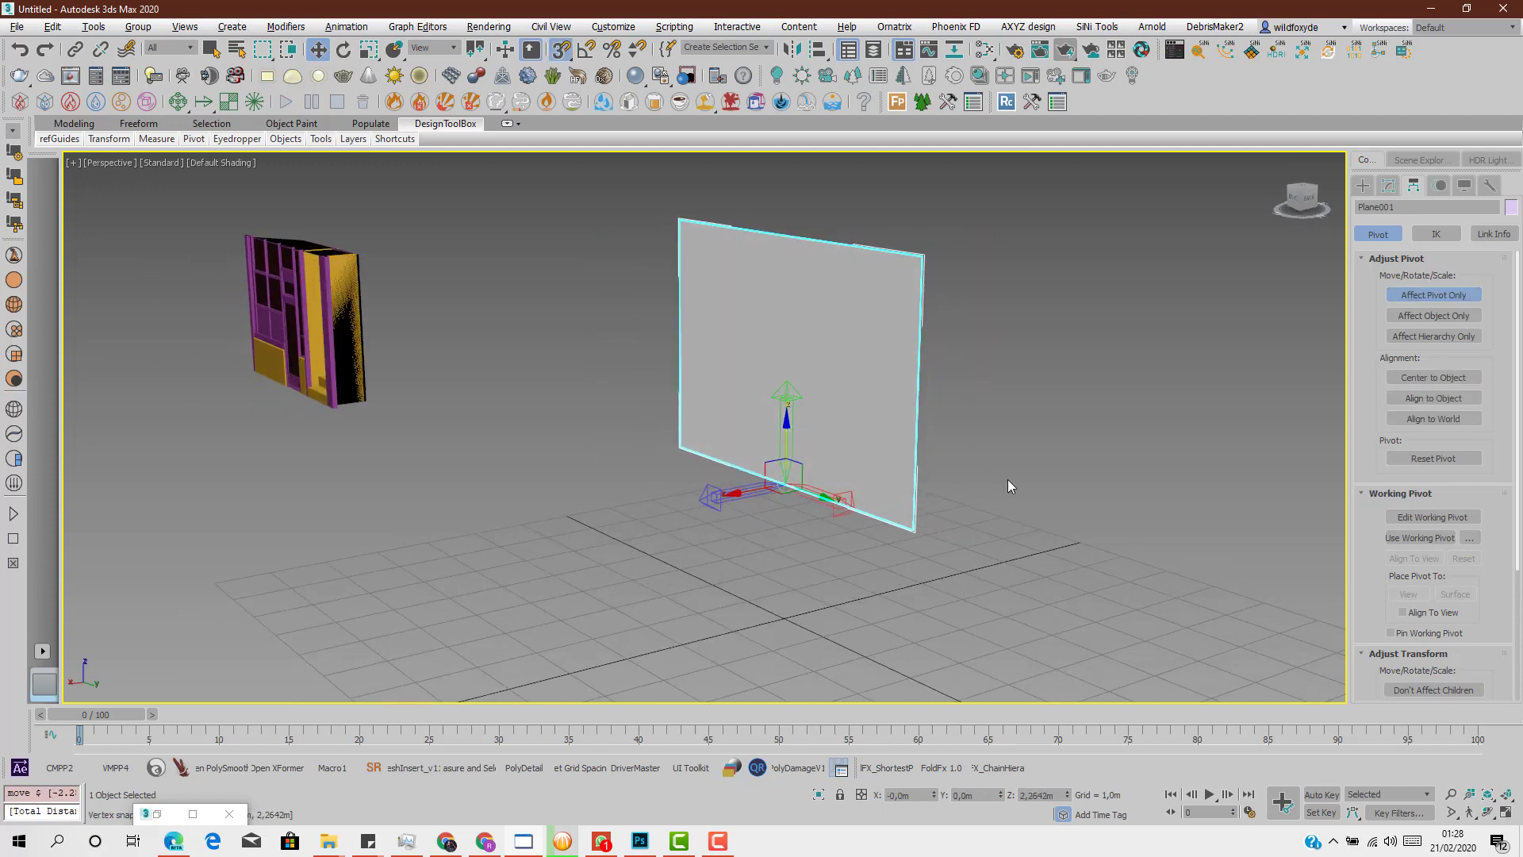
left_click(1439, 296)
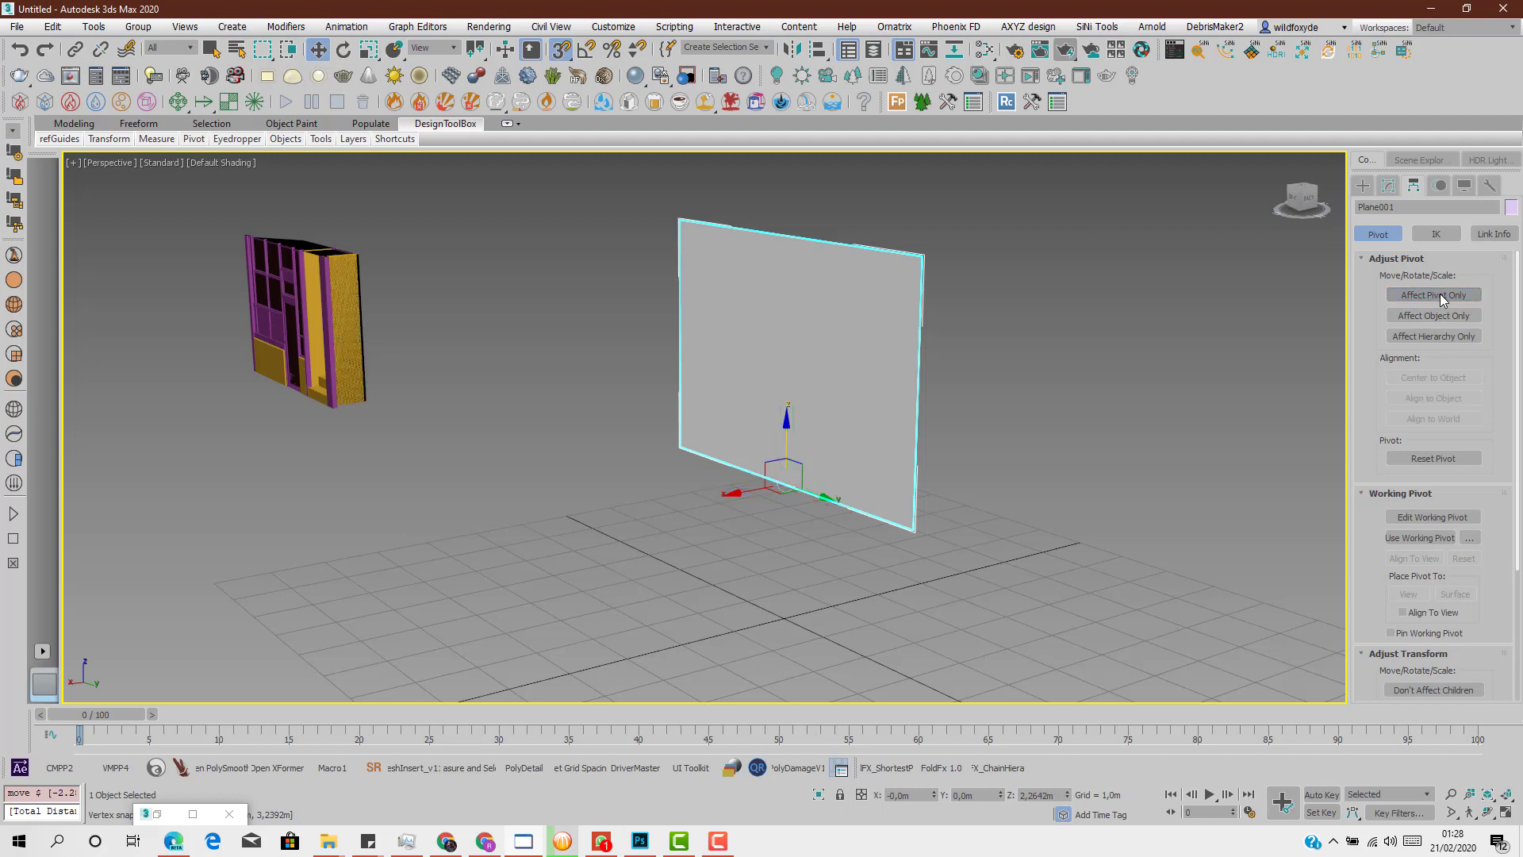
right_click(1068, 792)
Move the plane along Y against the reference storefront to compare their heights, and reset its Y position to 0
middle_click_drag(914, 422, 881, 479, "alt")
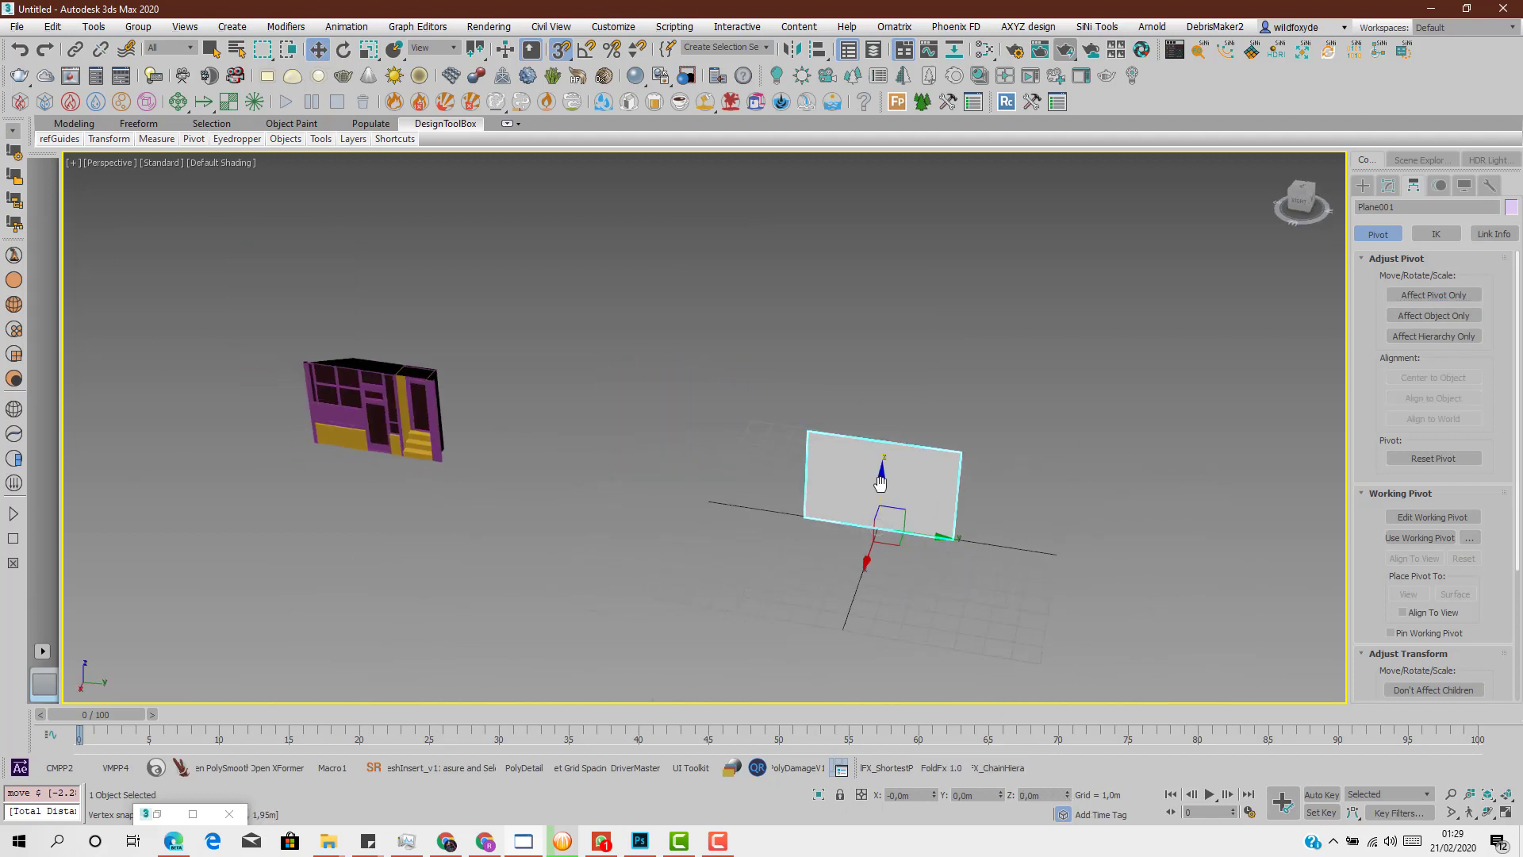
left_click_drag(920, 531, 472, 436)
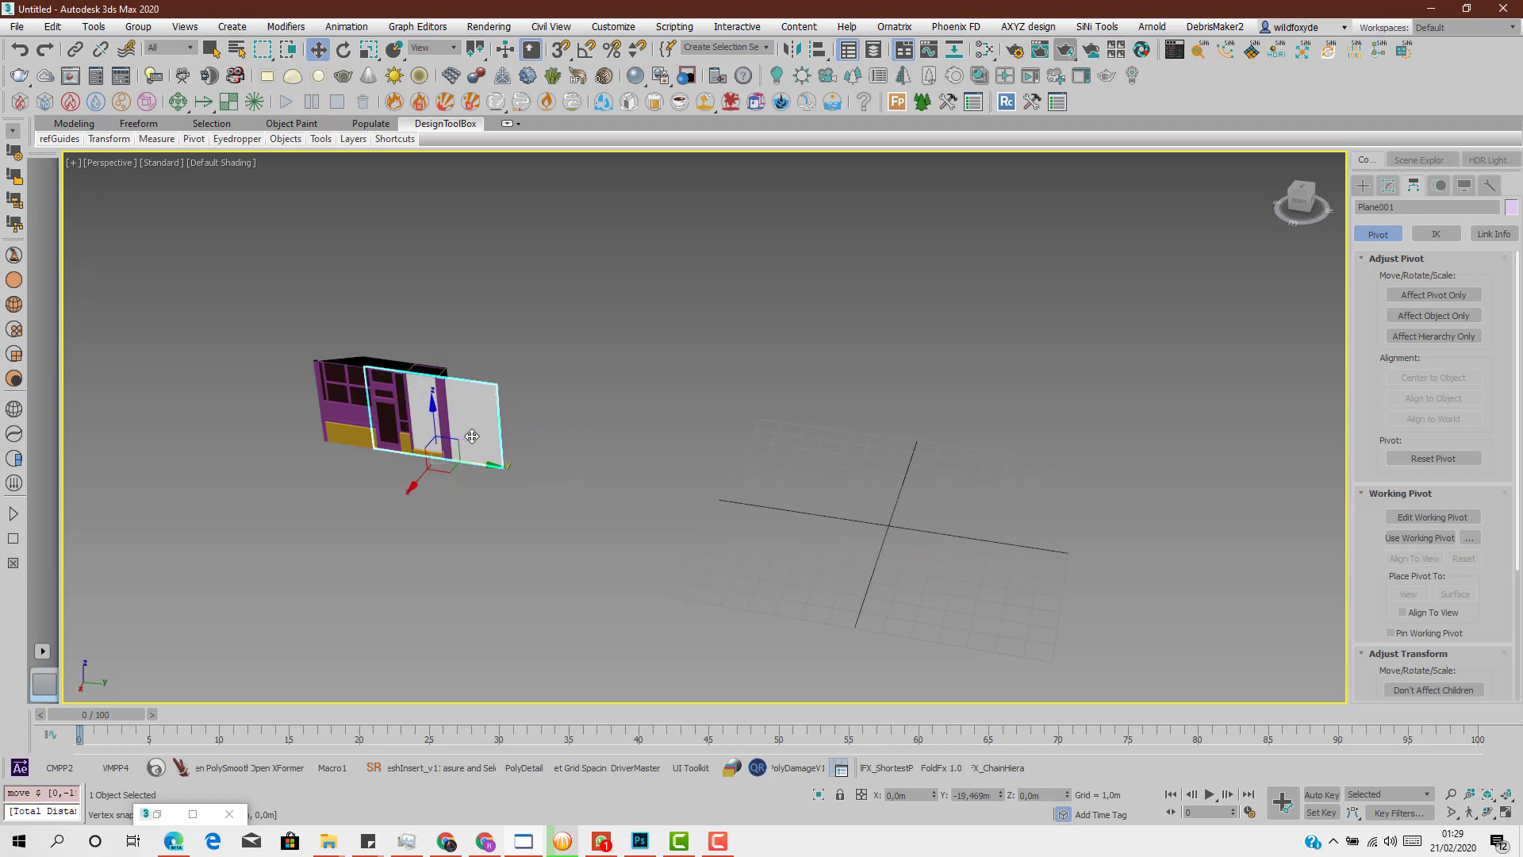
scroll(425, 398, "up", 5)
middle_click_drag(425, 399, 532, 370, "alt")
scroll(462, 388, "down", 3)
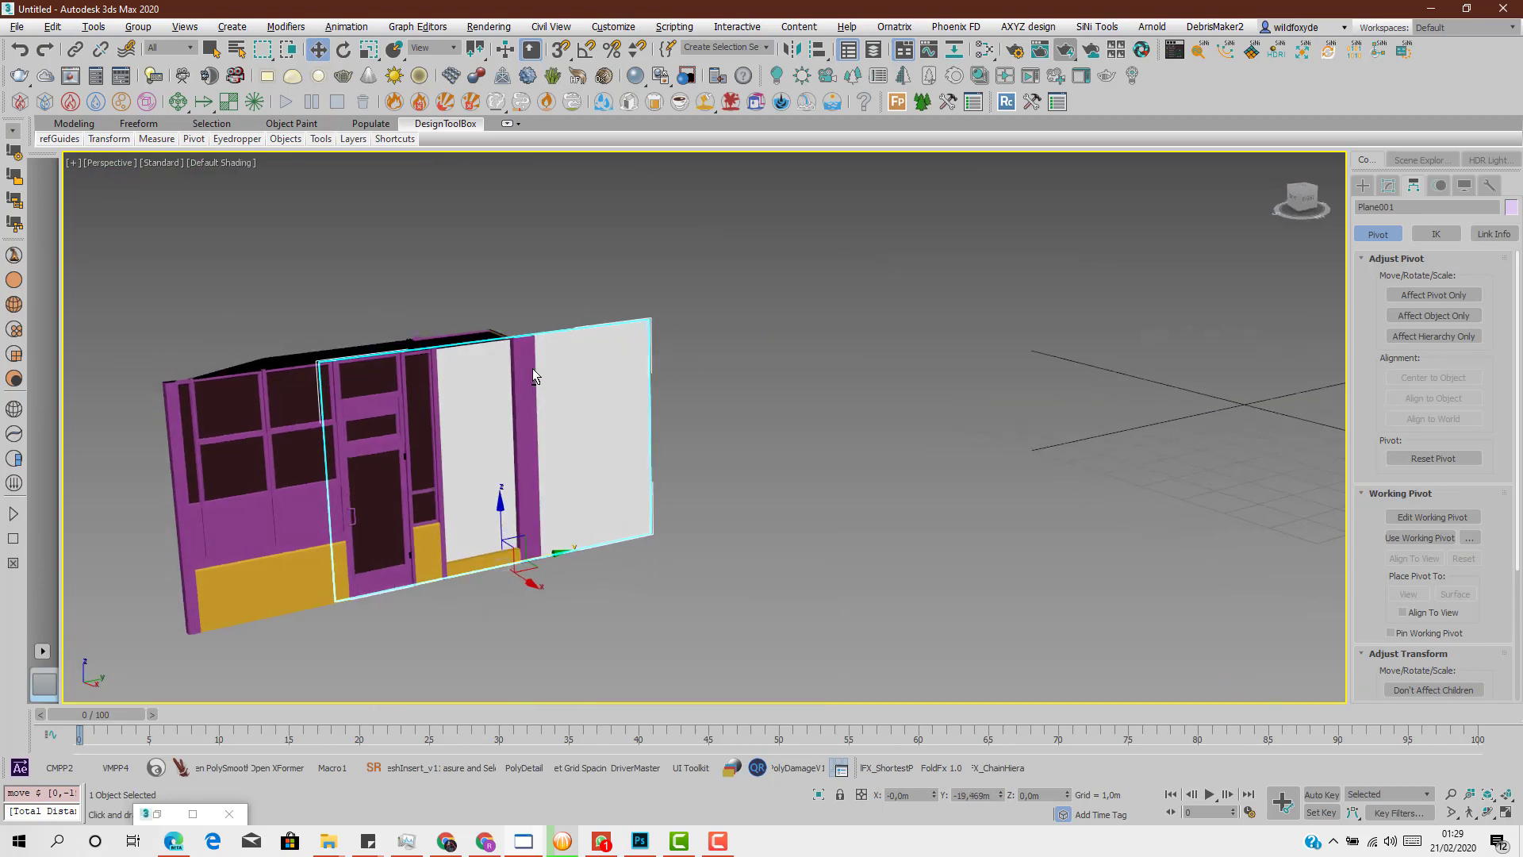
scroll(510, 346, "up", 4)
scroll(511, 346, "down", 1)
middle_click_drag(492, 321, 612, 460)
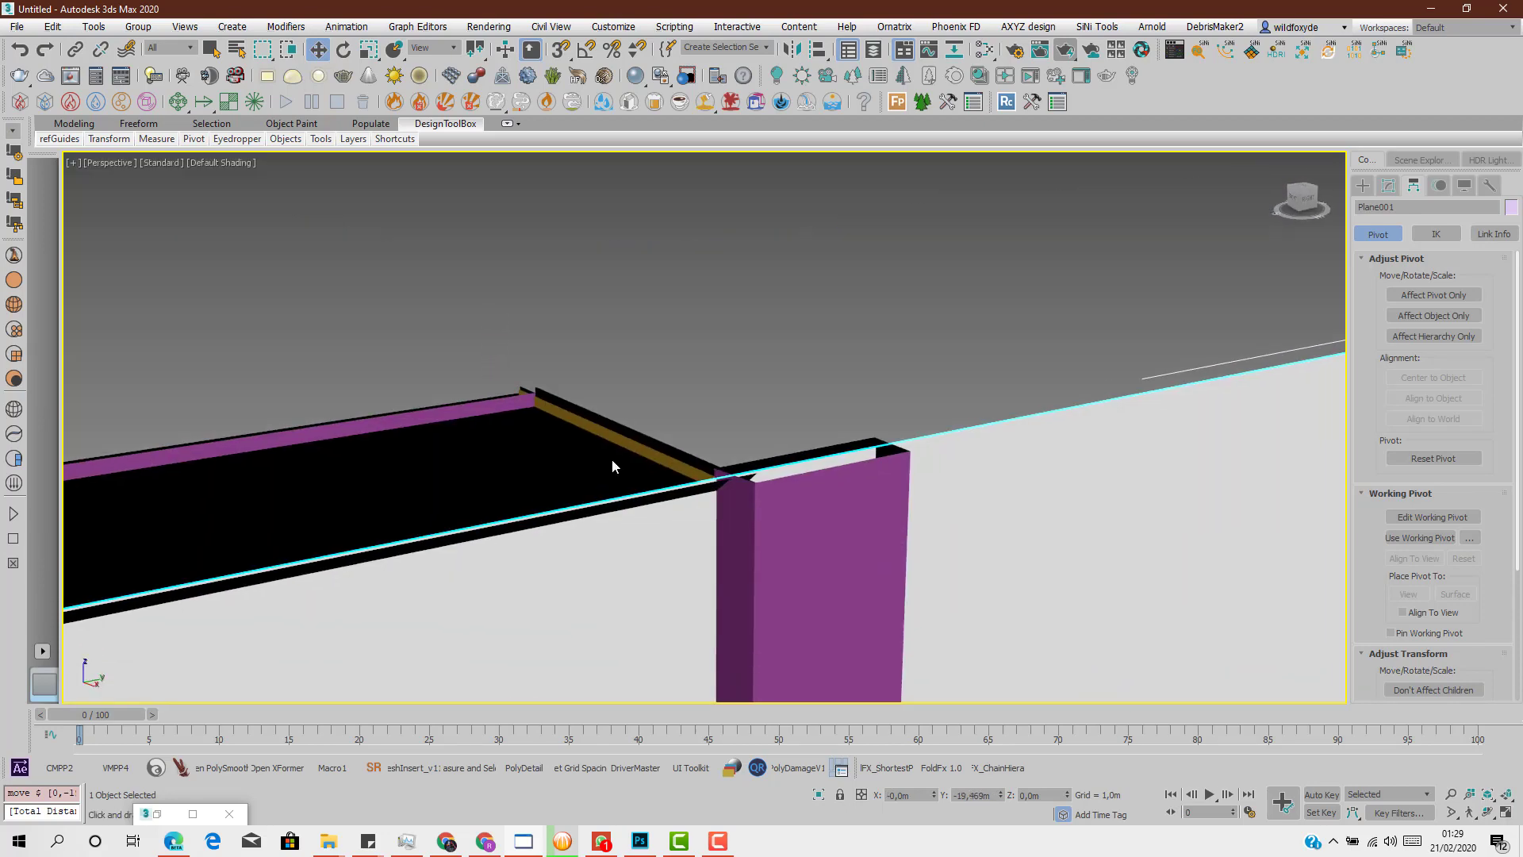
scroll(744, 491, "down", 10)
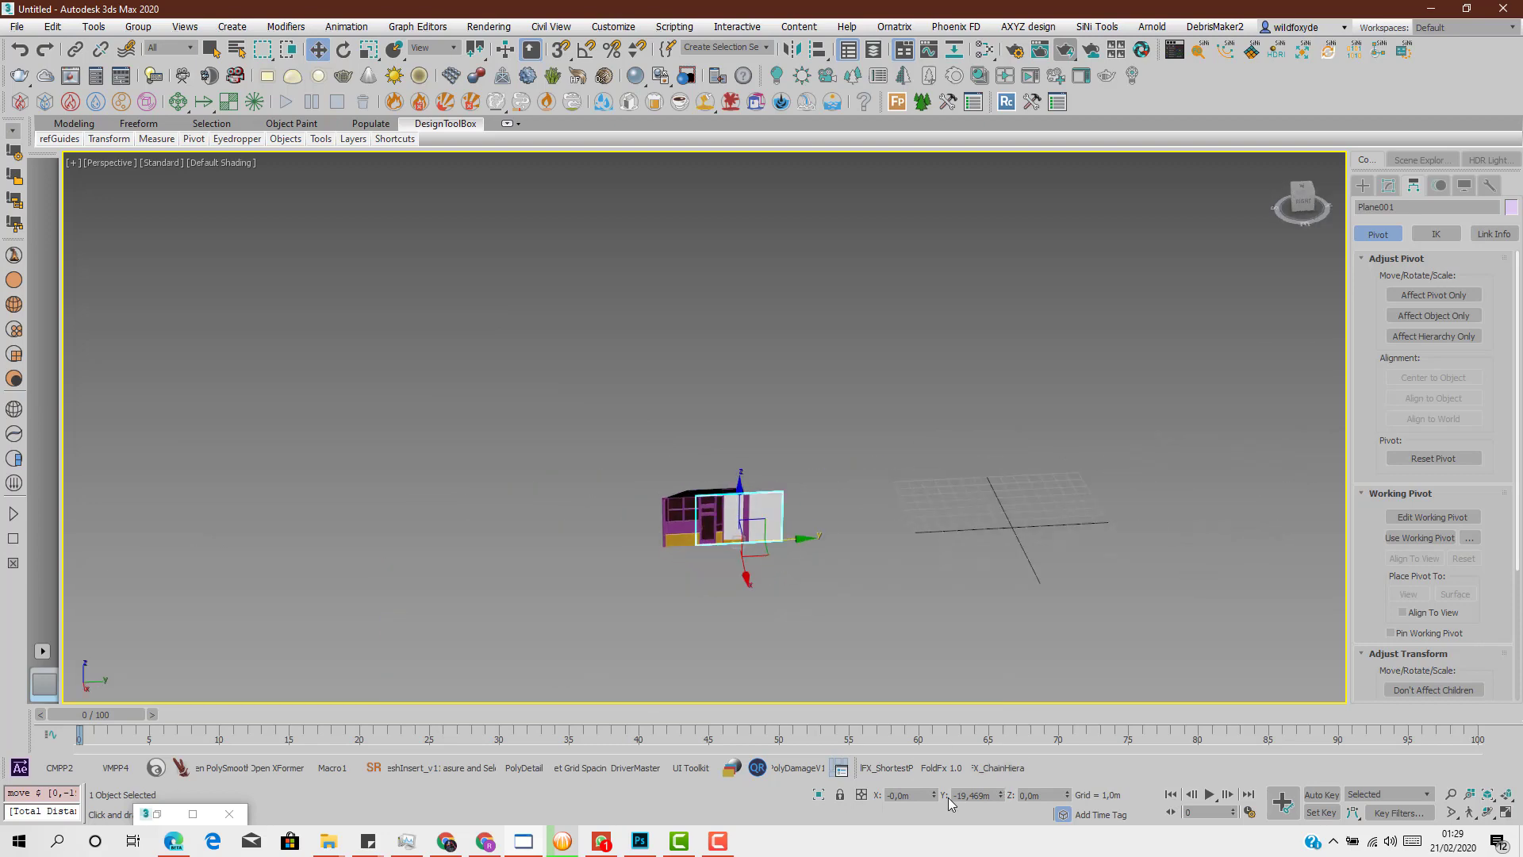
right_click(999, 795)
scroll(1039, 516, "up", 5)
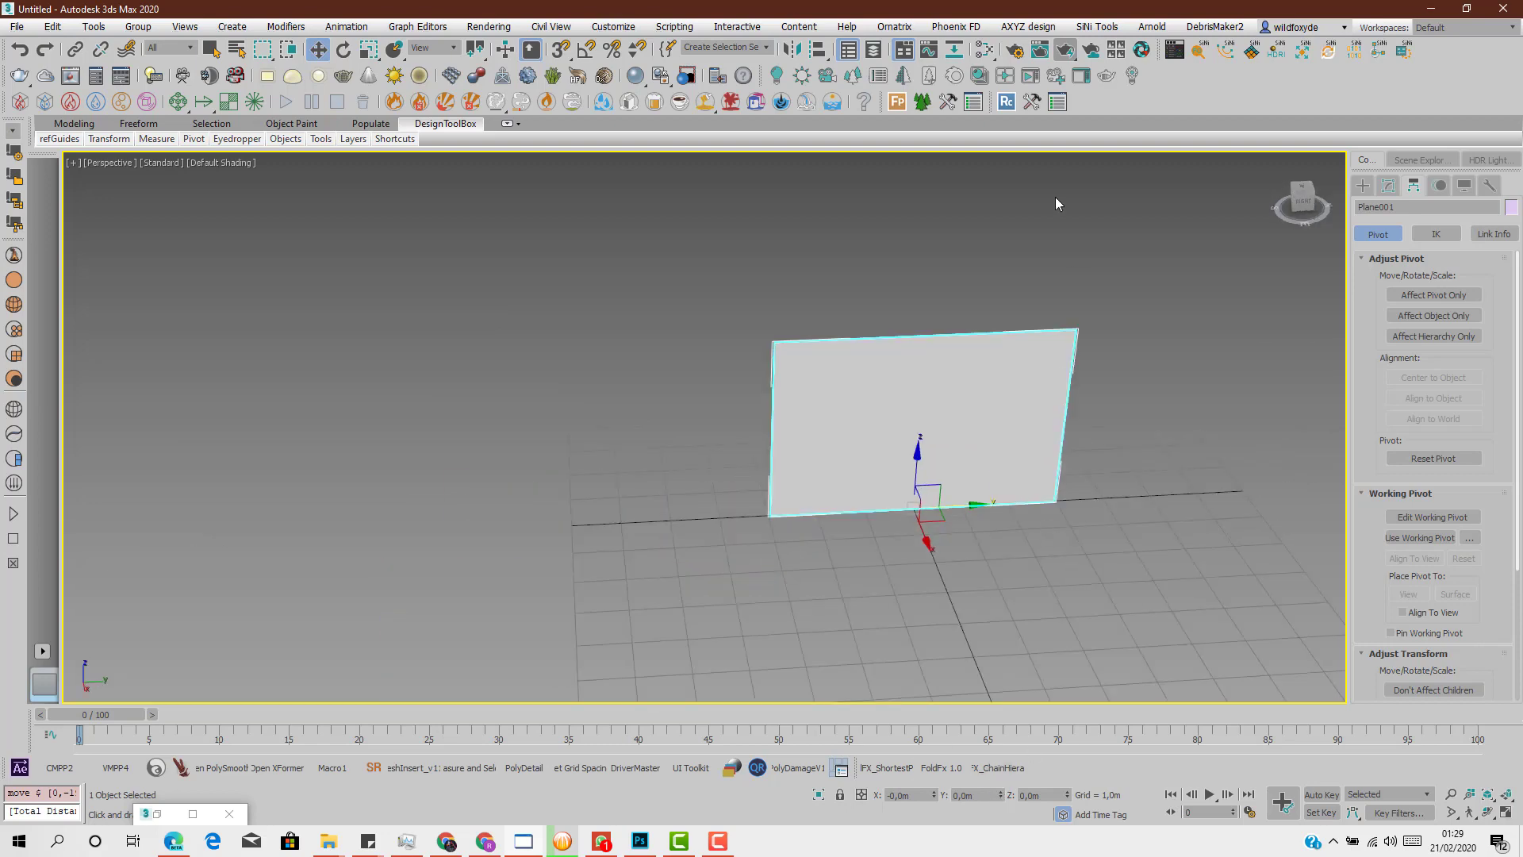
Open the Slate Material Editor with free space in the node view, and preview 1.jpg from the REZ-1 folder
left_click(984, 50)
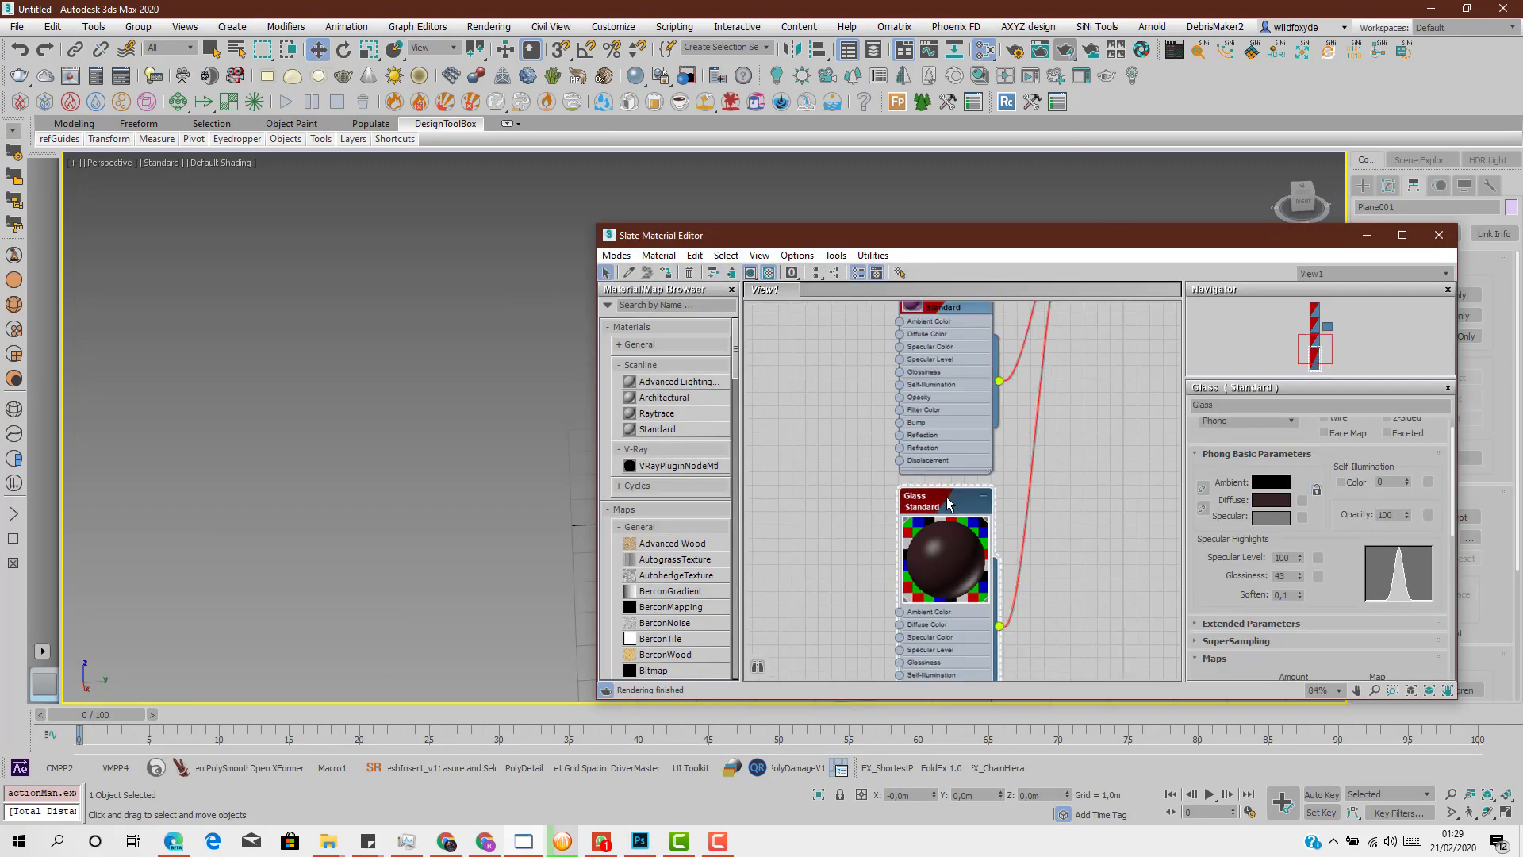
scroll(948, 503, "down", 8)
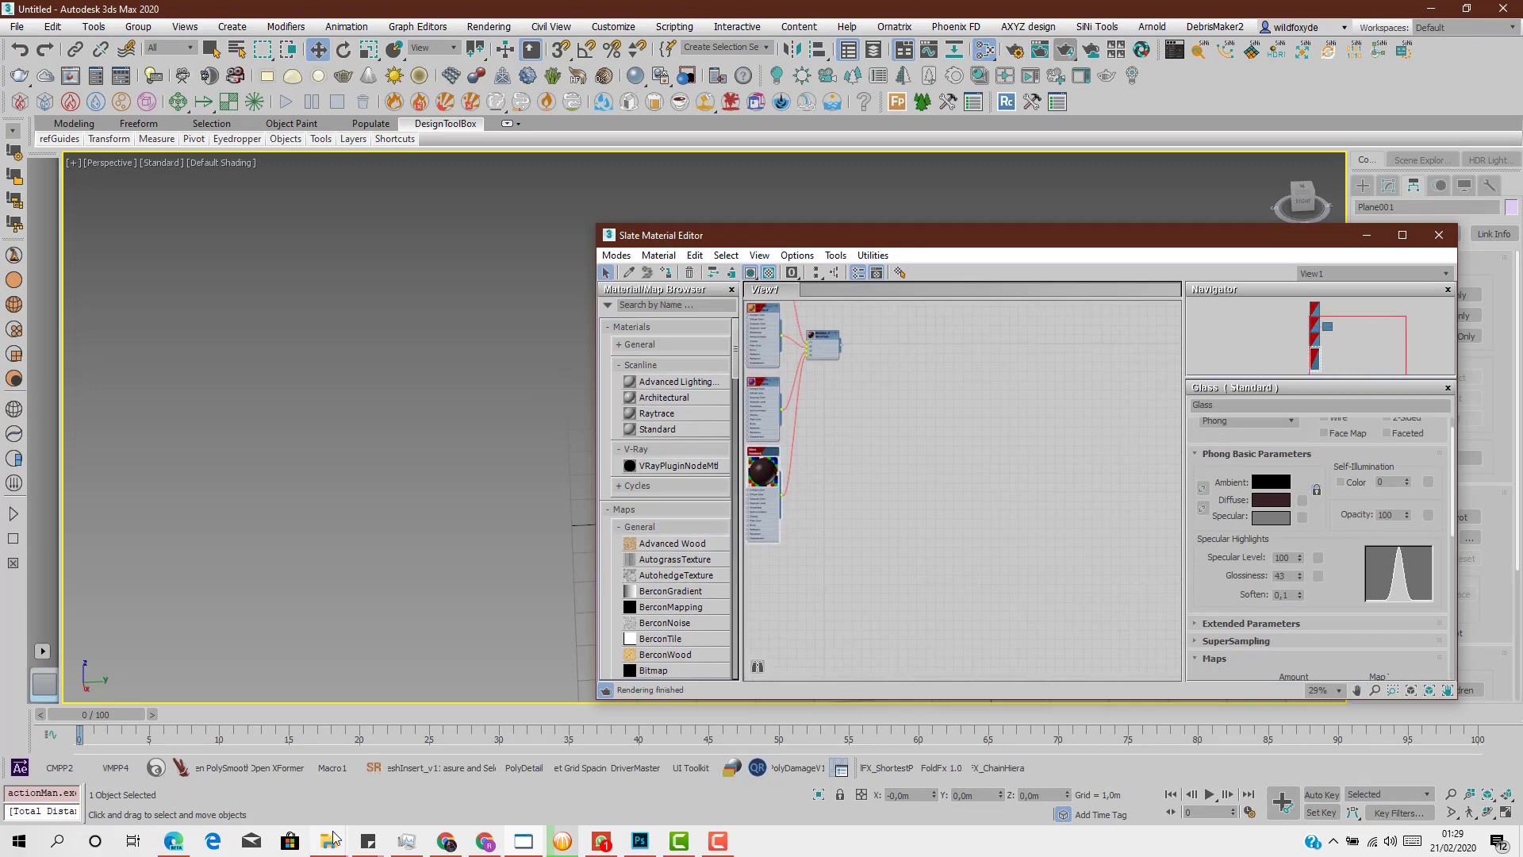
mouse_move(332, 841)
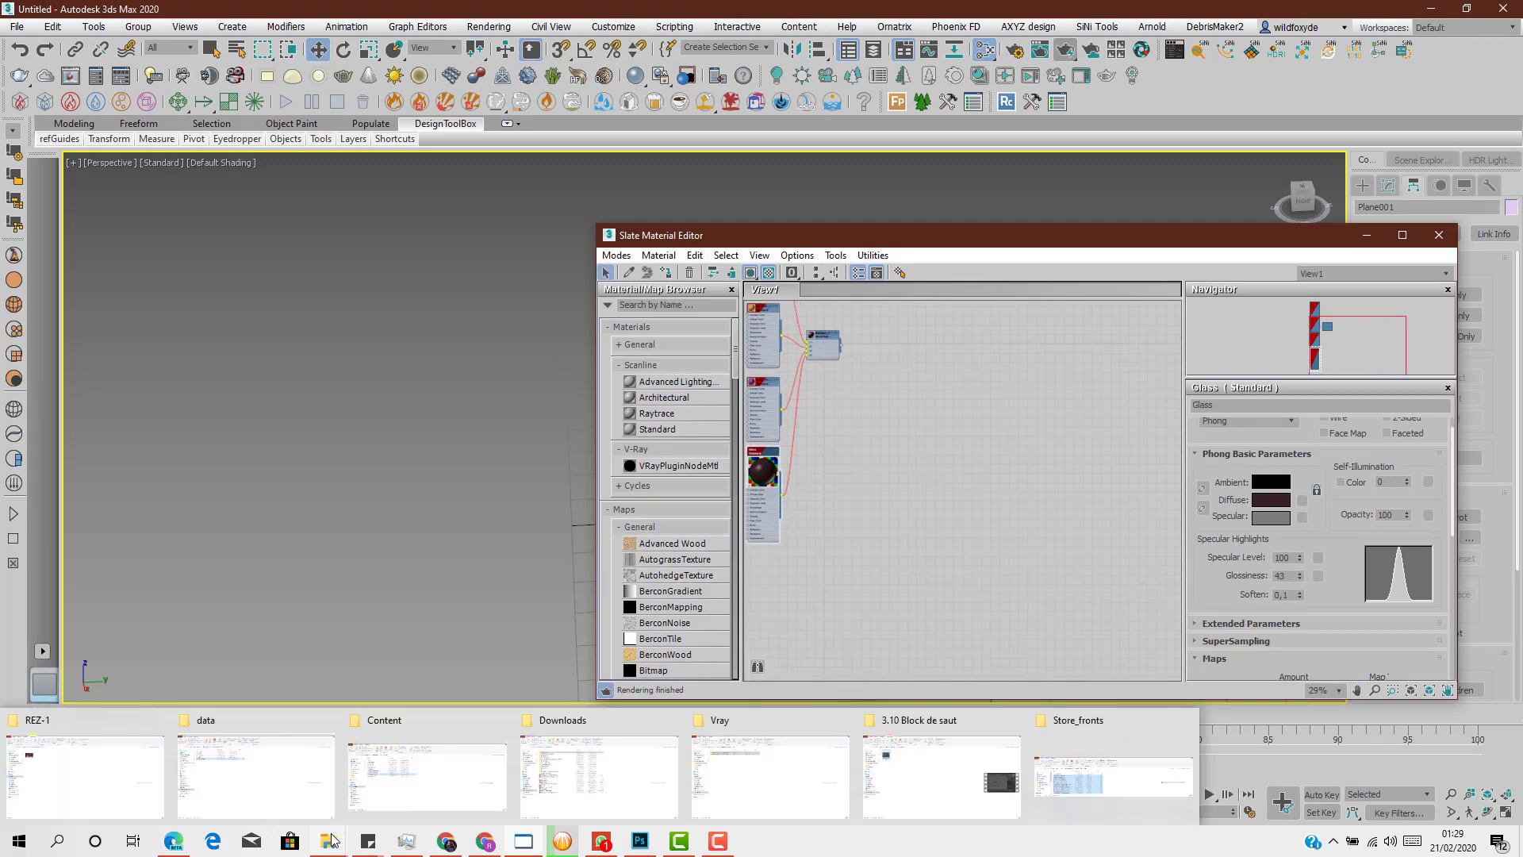
left_click(97, 764)
double_click(222, 213)
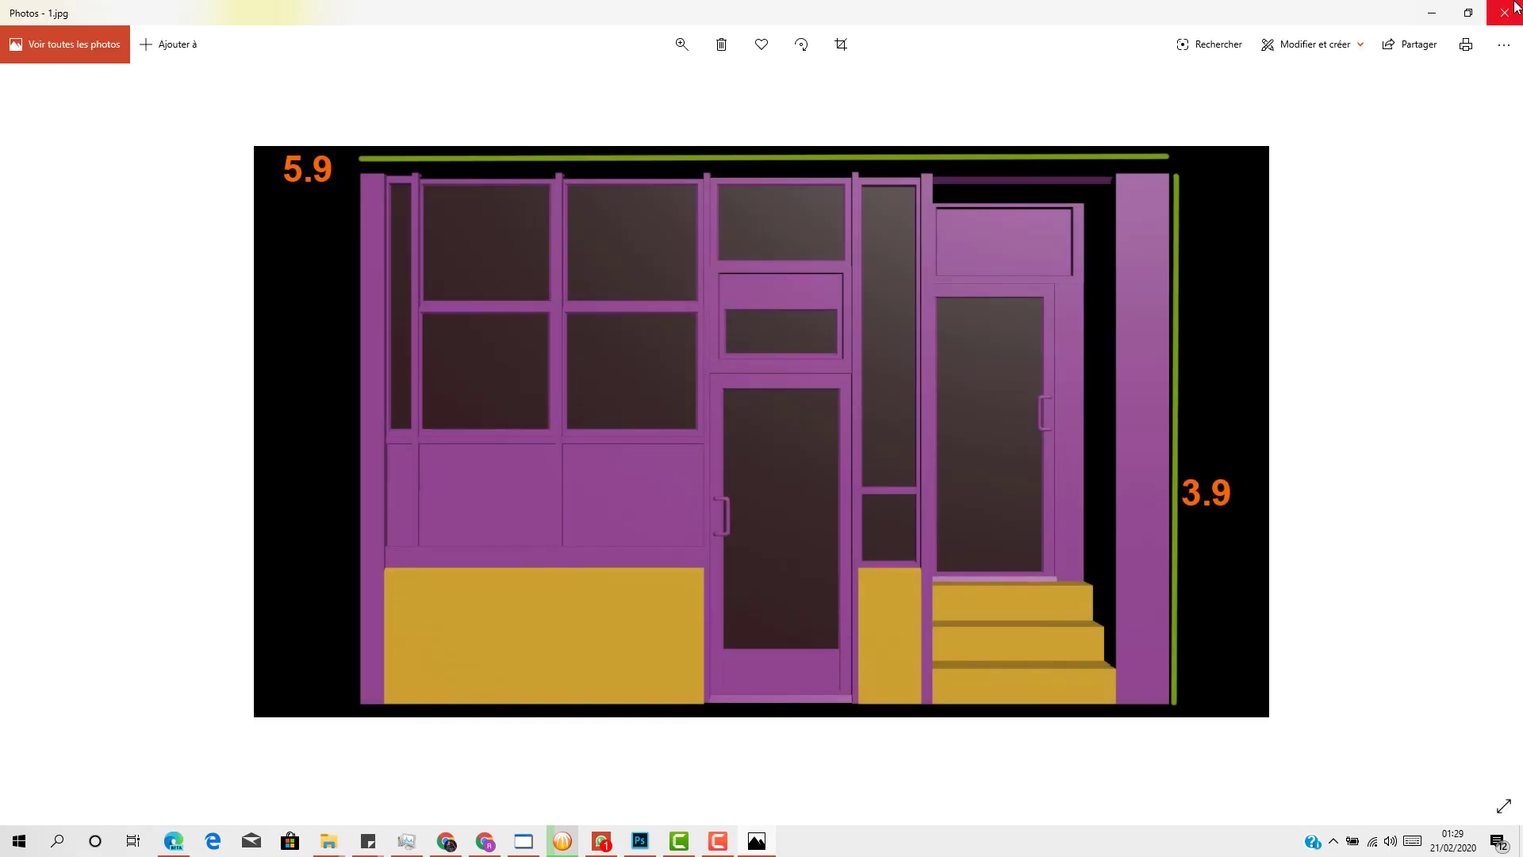
left_click(1507, 10)
Bring 1.jpg from the folder into the Slate Material Editor as a Bitmap node, placed clear of the existing material nodes
left_click_drag(236, 223, 798, 462)
scroll(977, 500, "down", 5)
scroll(982, 494, "up", 5)
left_click_drag(1063, 526, 878, 428)
scroll(880, 430, "up", 7)
middle_click_drag(851, 447, 821, 521)
left_click_drag(821, 522, 795, 526)
middle_click_drag(841, 513, 906, 534)
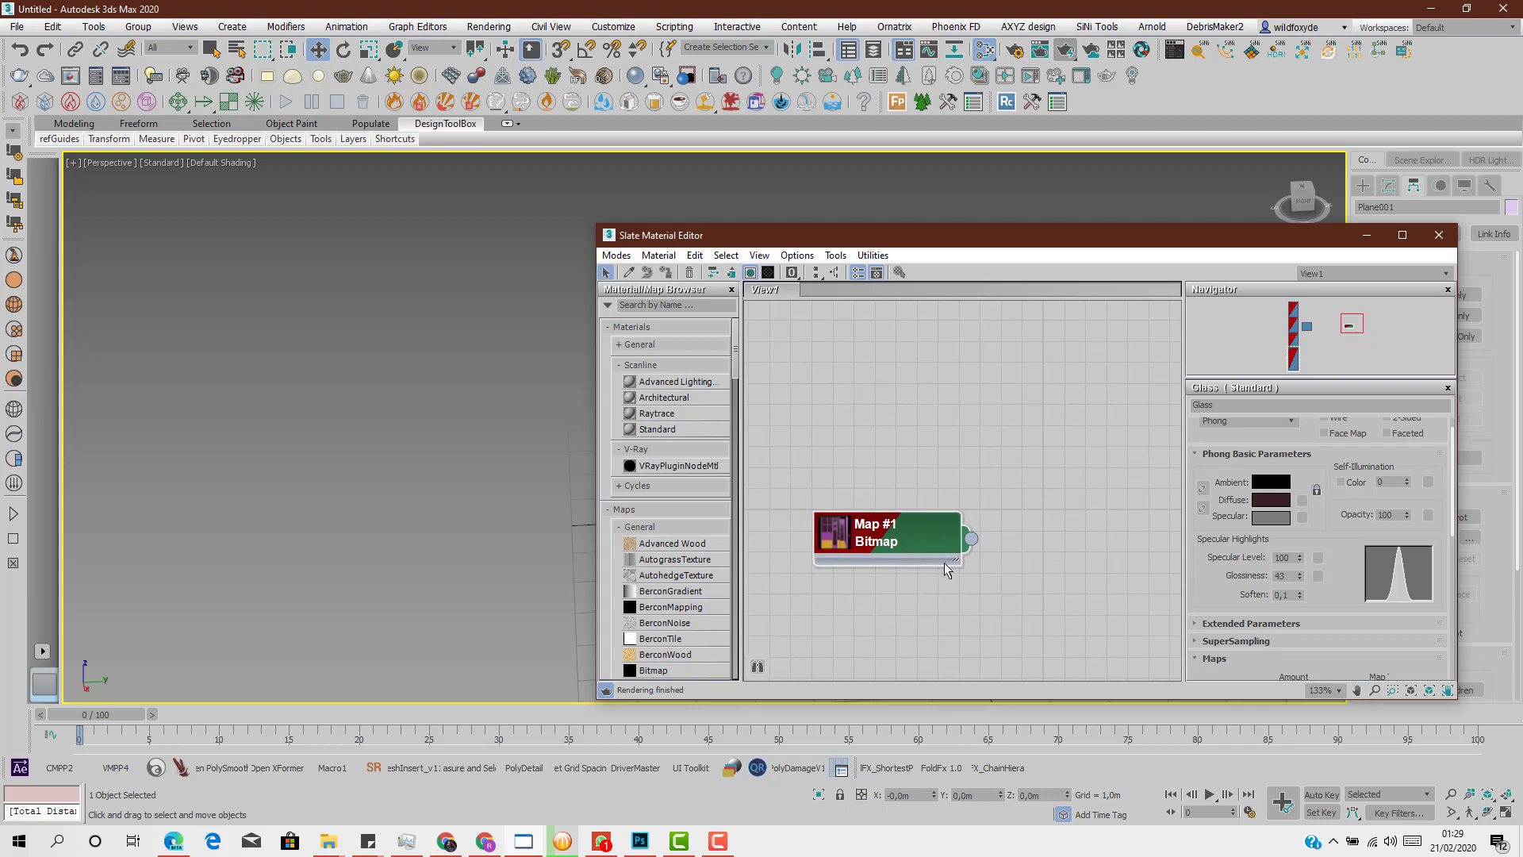
Create a Standard scanline material fed by the bitmap through Diffuse Color, and place its node beside the bitmap node
middle_click_drag(924, 566, 955, 569)
left_click_drag(944, 556, 836, 400)
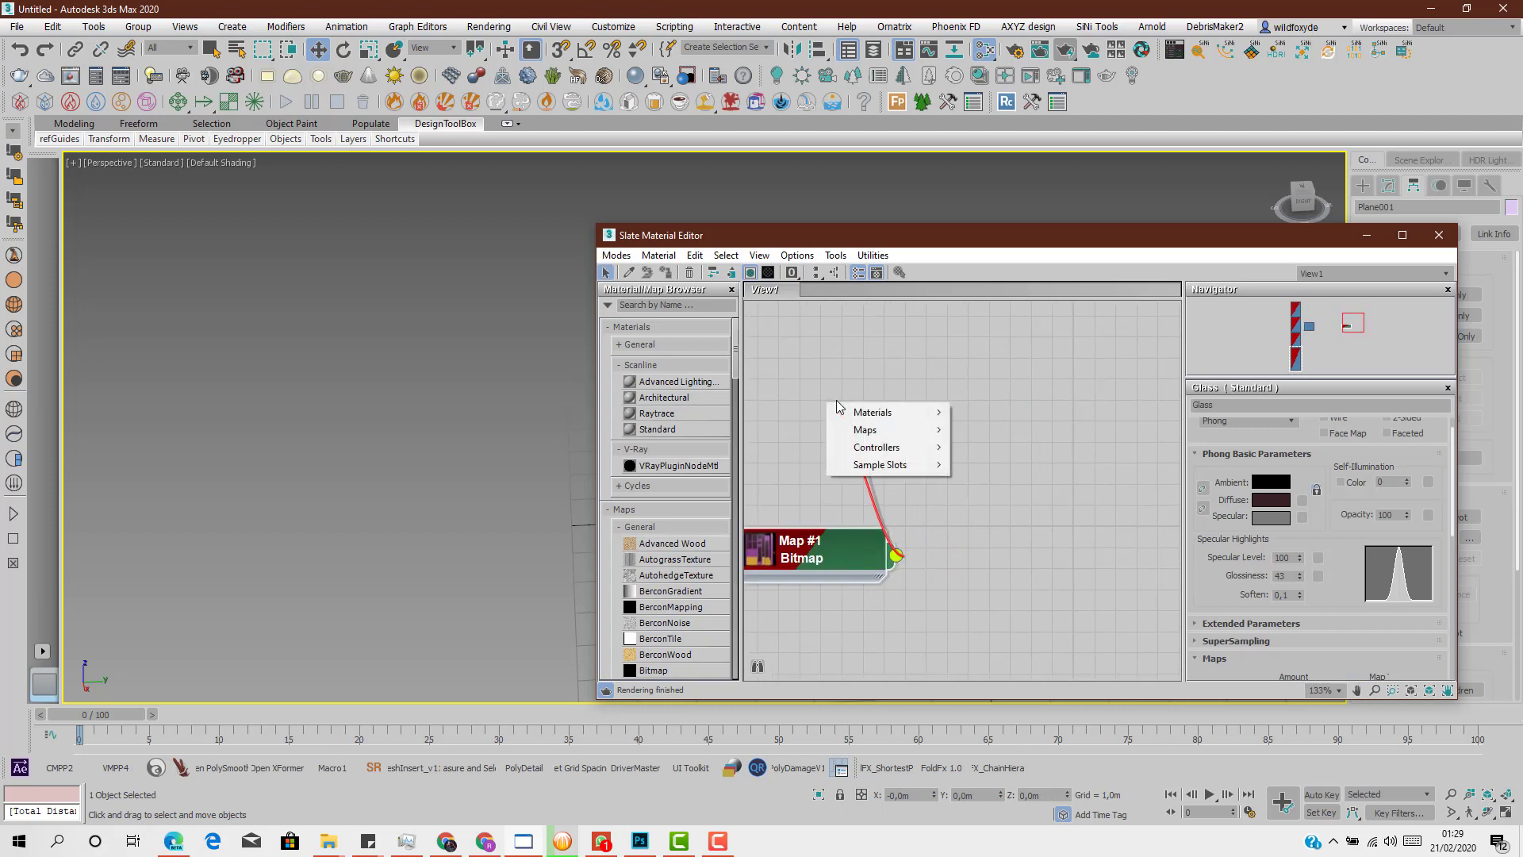
mouse_move(925, 411)
mouse_move(1005, 413)
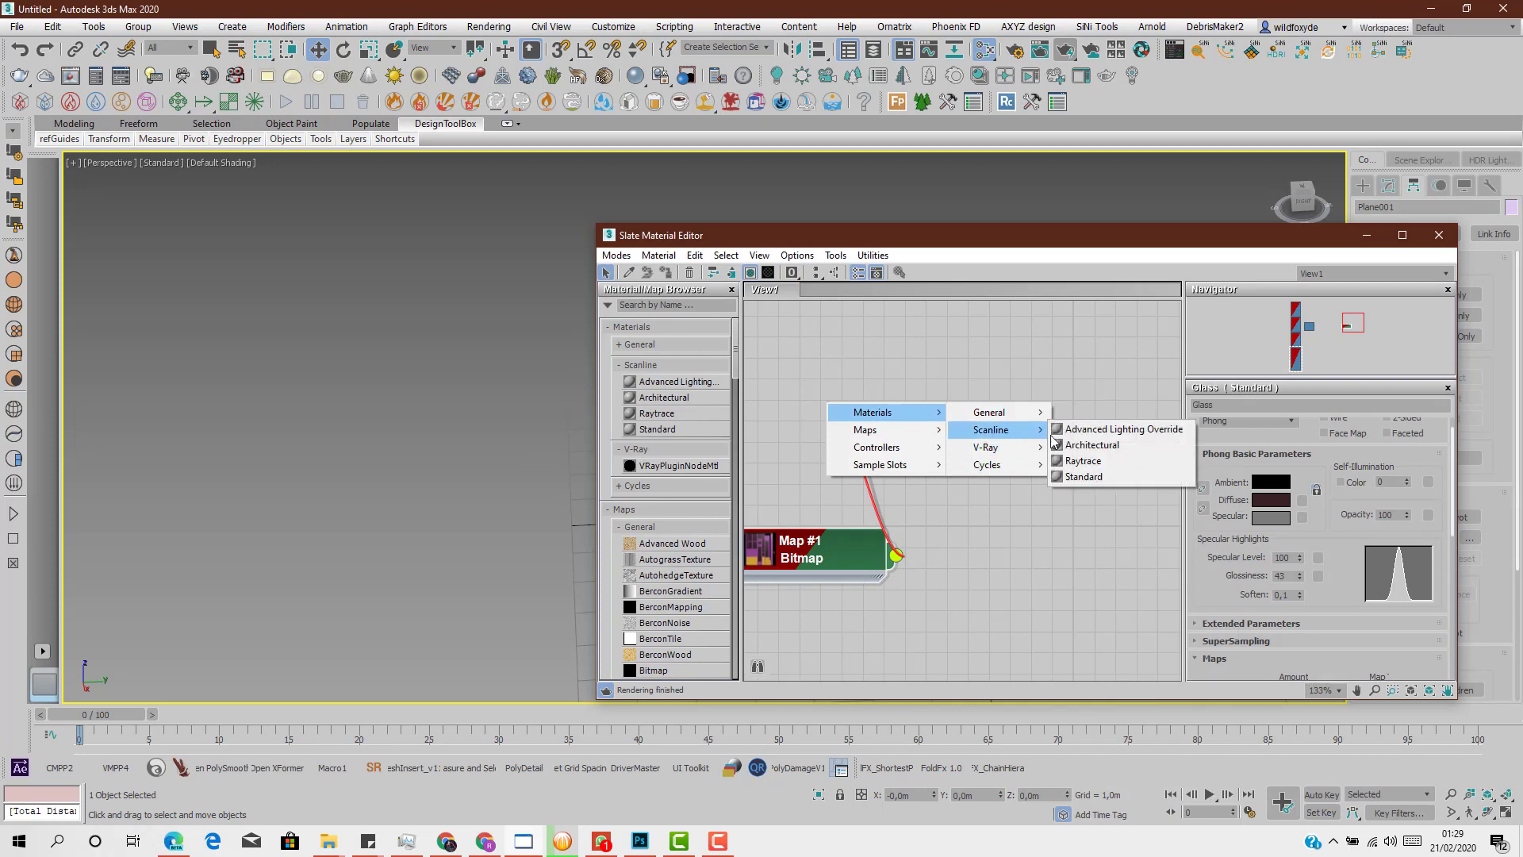
left_click(1083, 476)
left_click(868, 442)
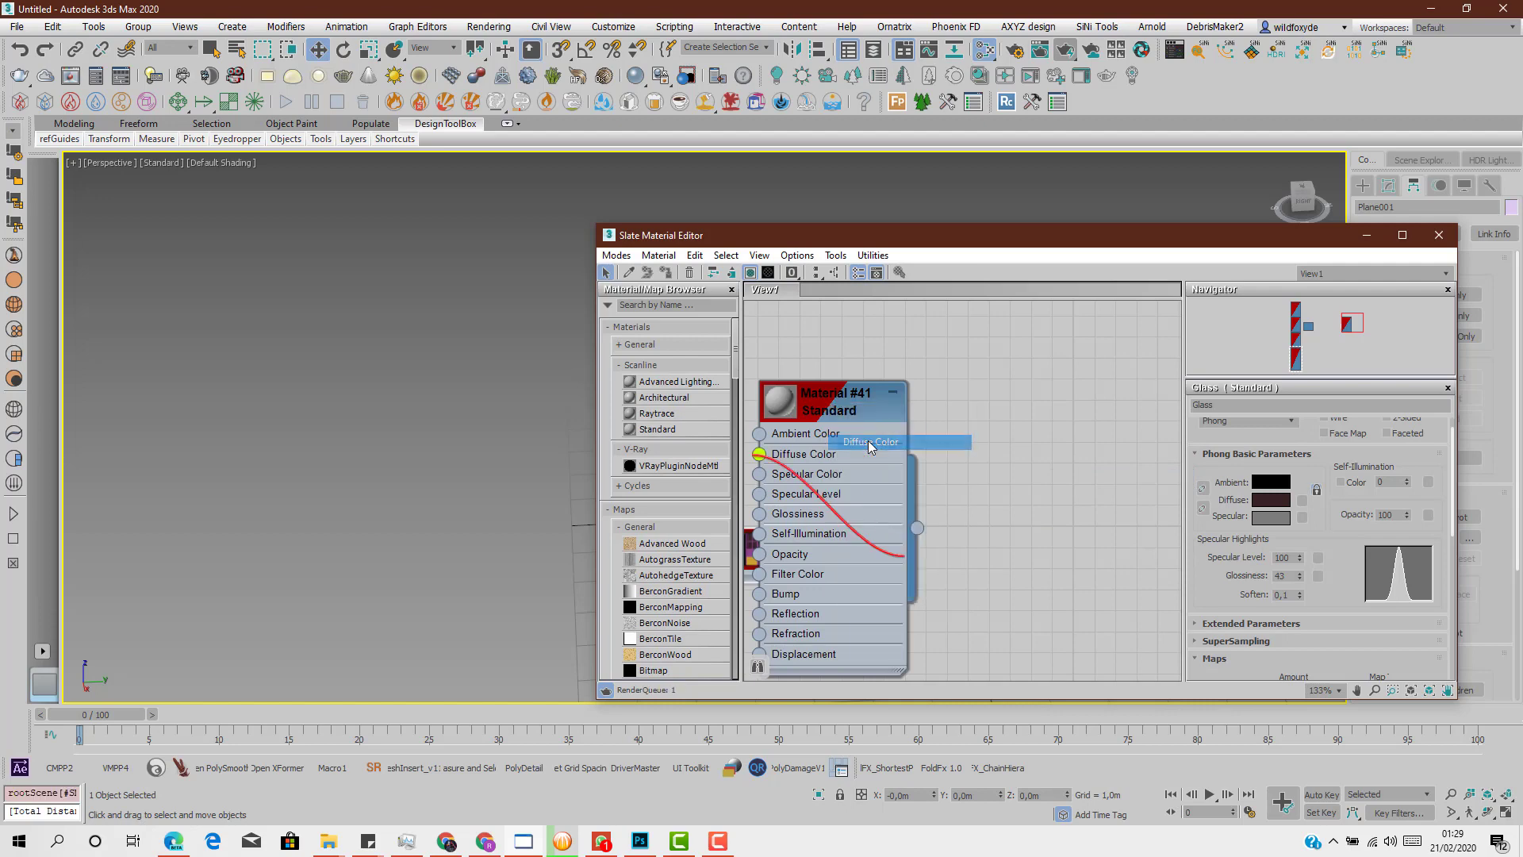
left_click_drag(868, 440, 1065, 534)
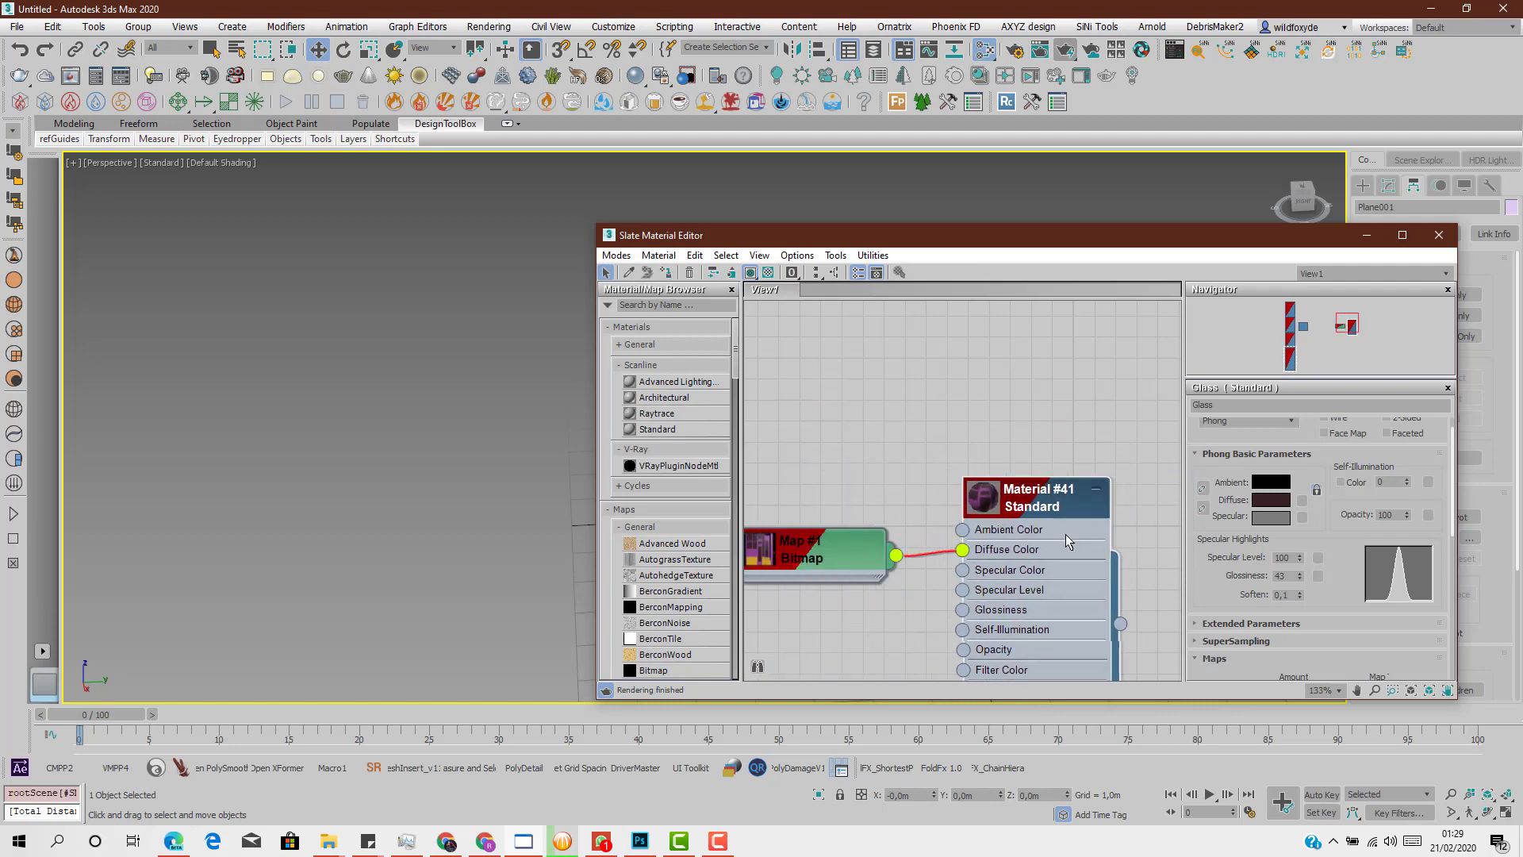
Crop the bitmap to the storefront's outer edges at U 0.1047, V 0.0472, W 0.7977, H 0.9292, and apply the cropping
double_click(826, 559)
scroll(1310, 571, "down", 2)
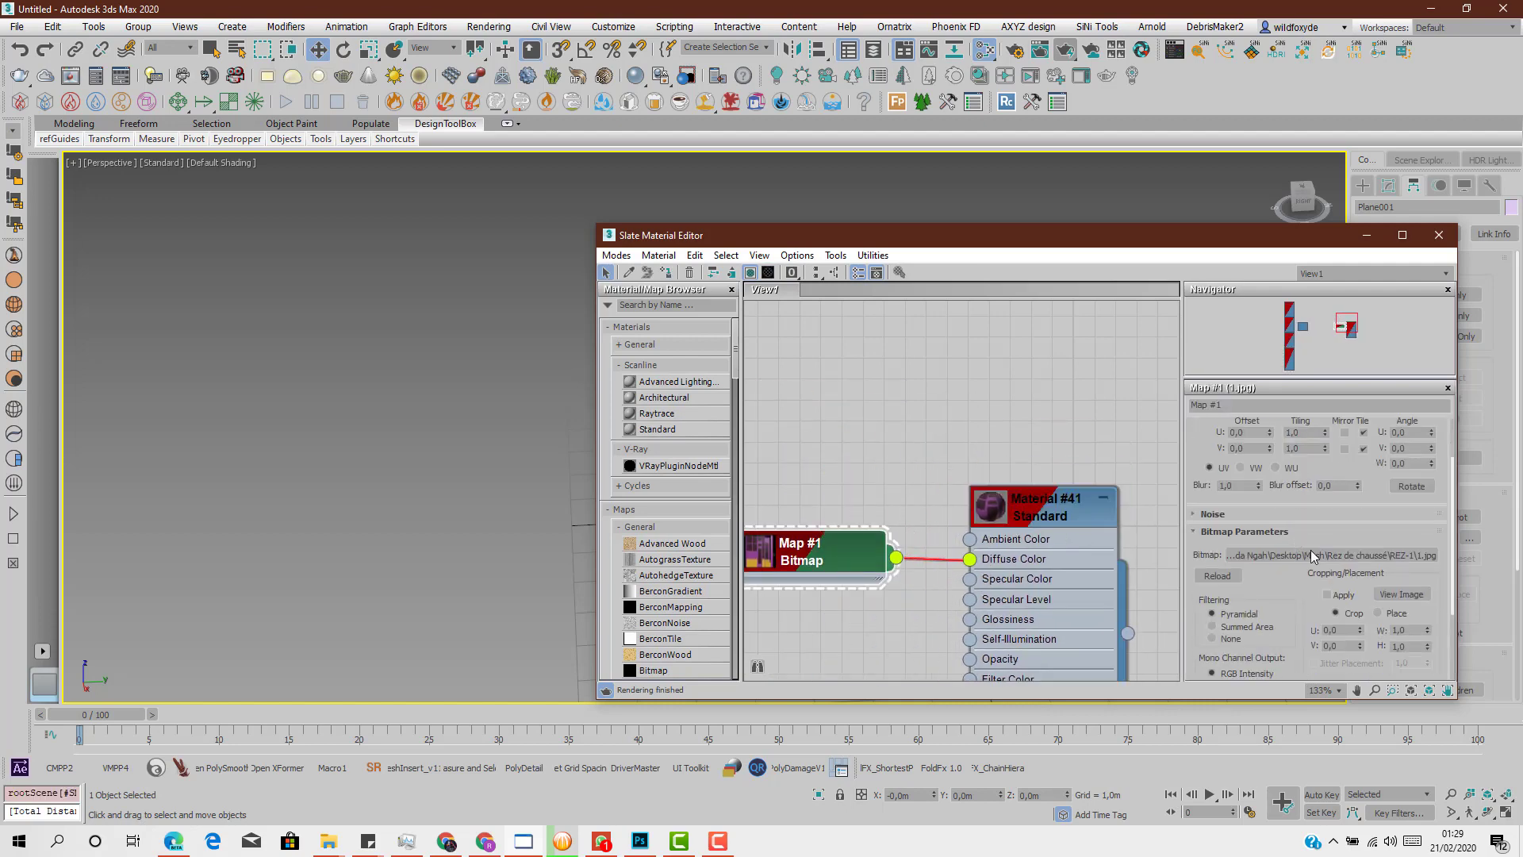
left_click(1412, 593)
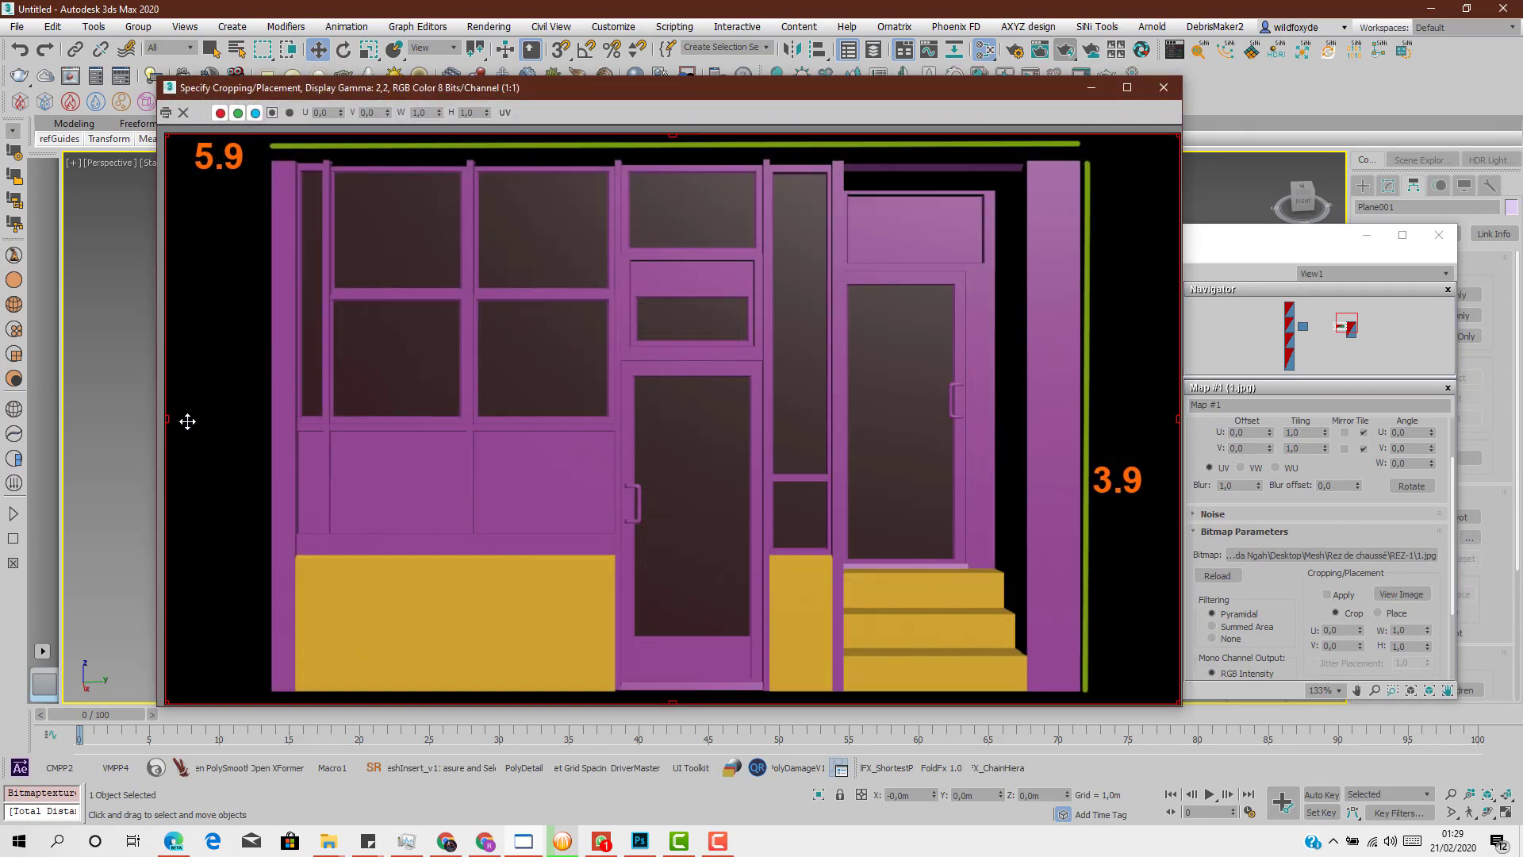
left_click_drag(169, 418, 272, 442)
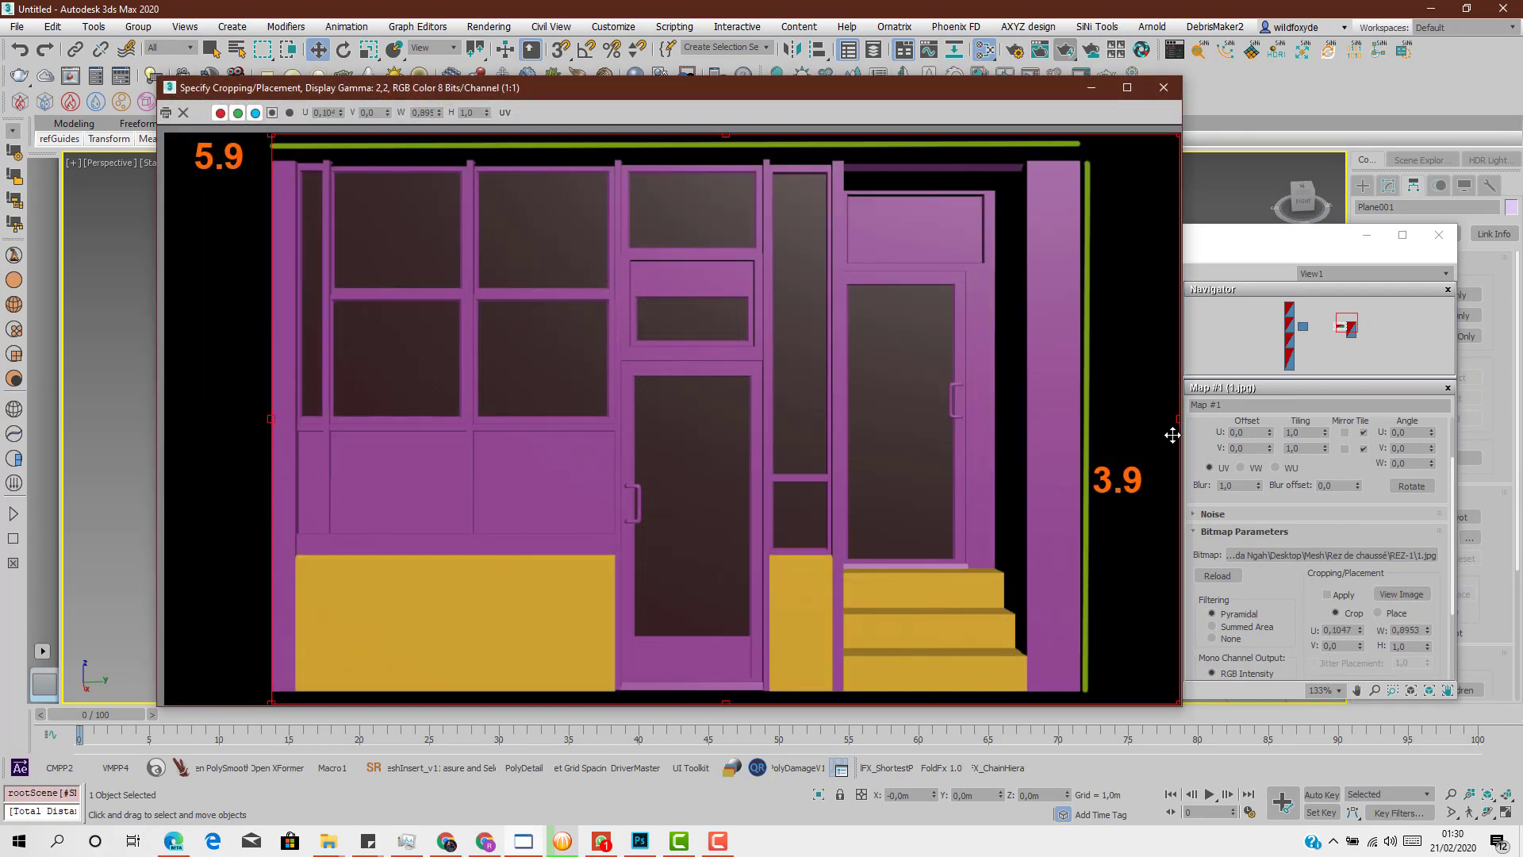
left_click_drag(1173, 419, 1081, 432)
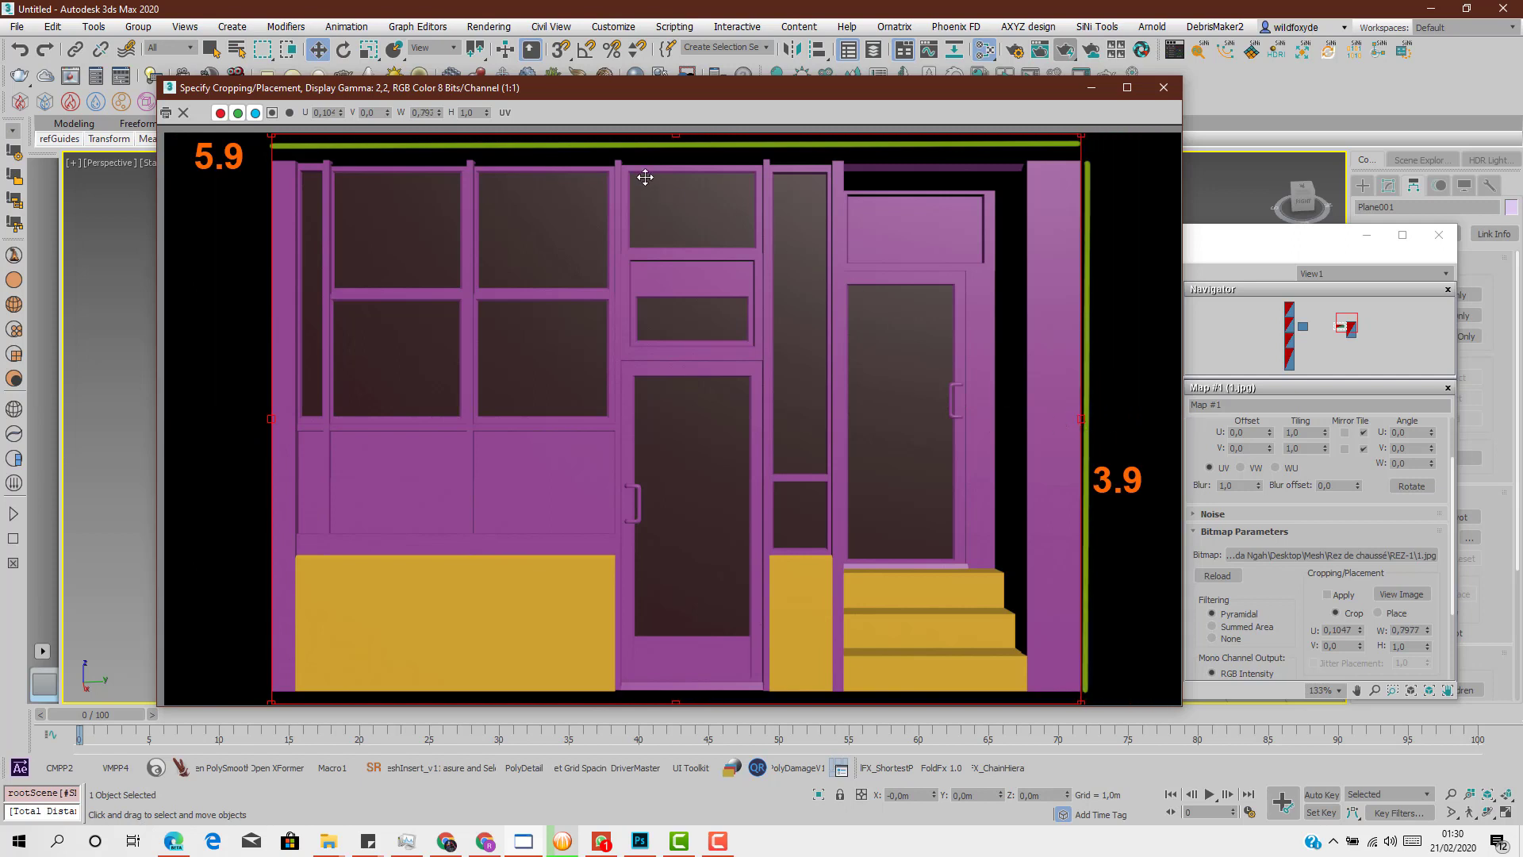
left_click_drag(676, 133, 676, 161)
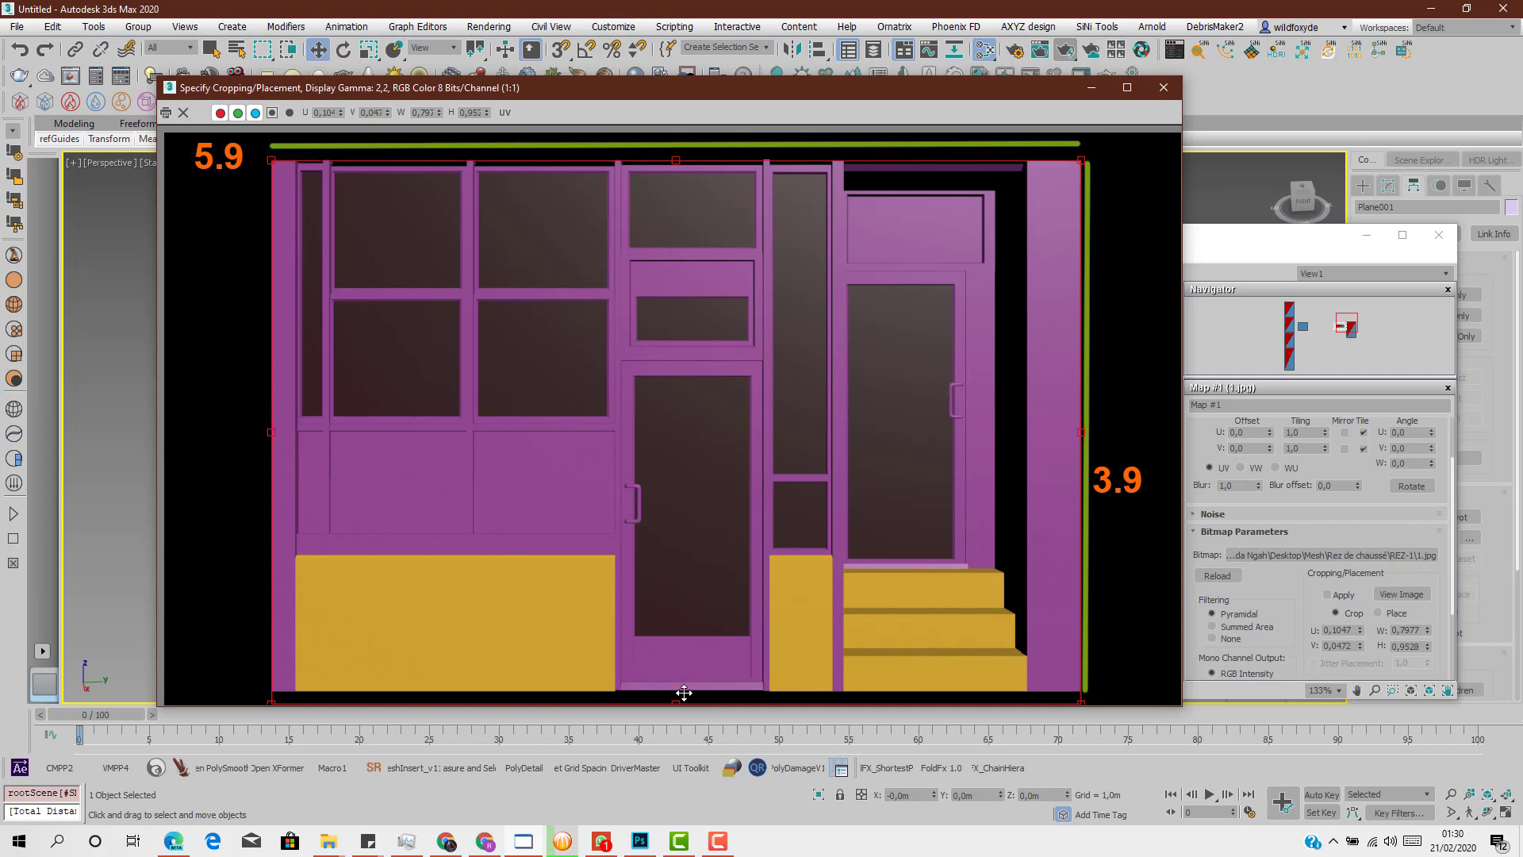
left_click_drag(678, 703, 679, 691)
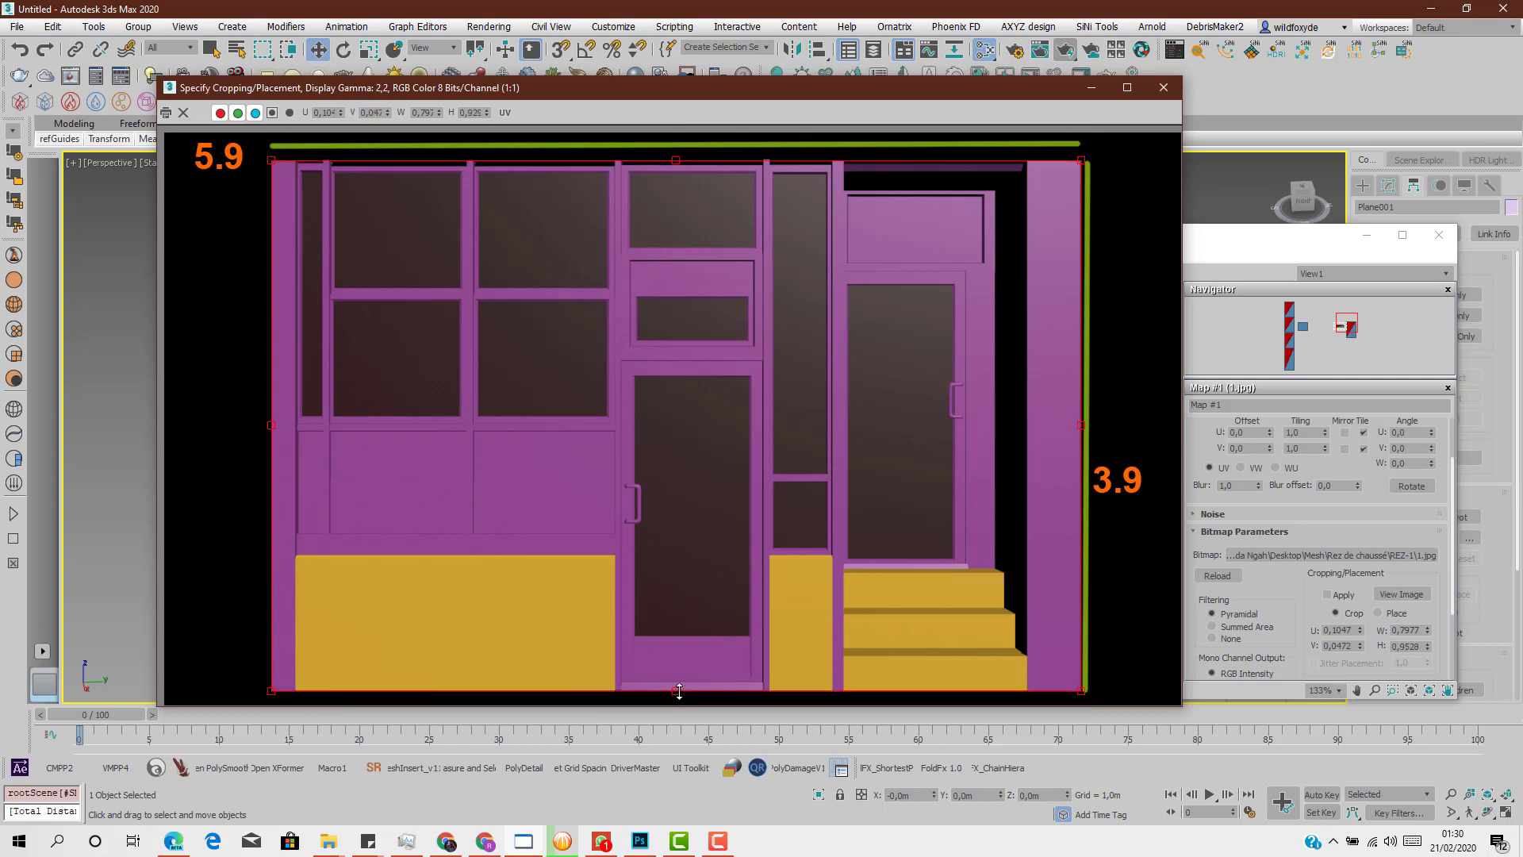
left_click(1344, 595)
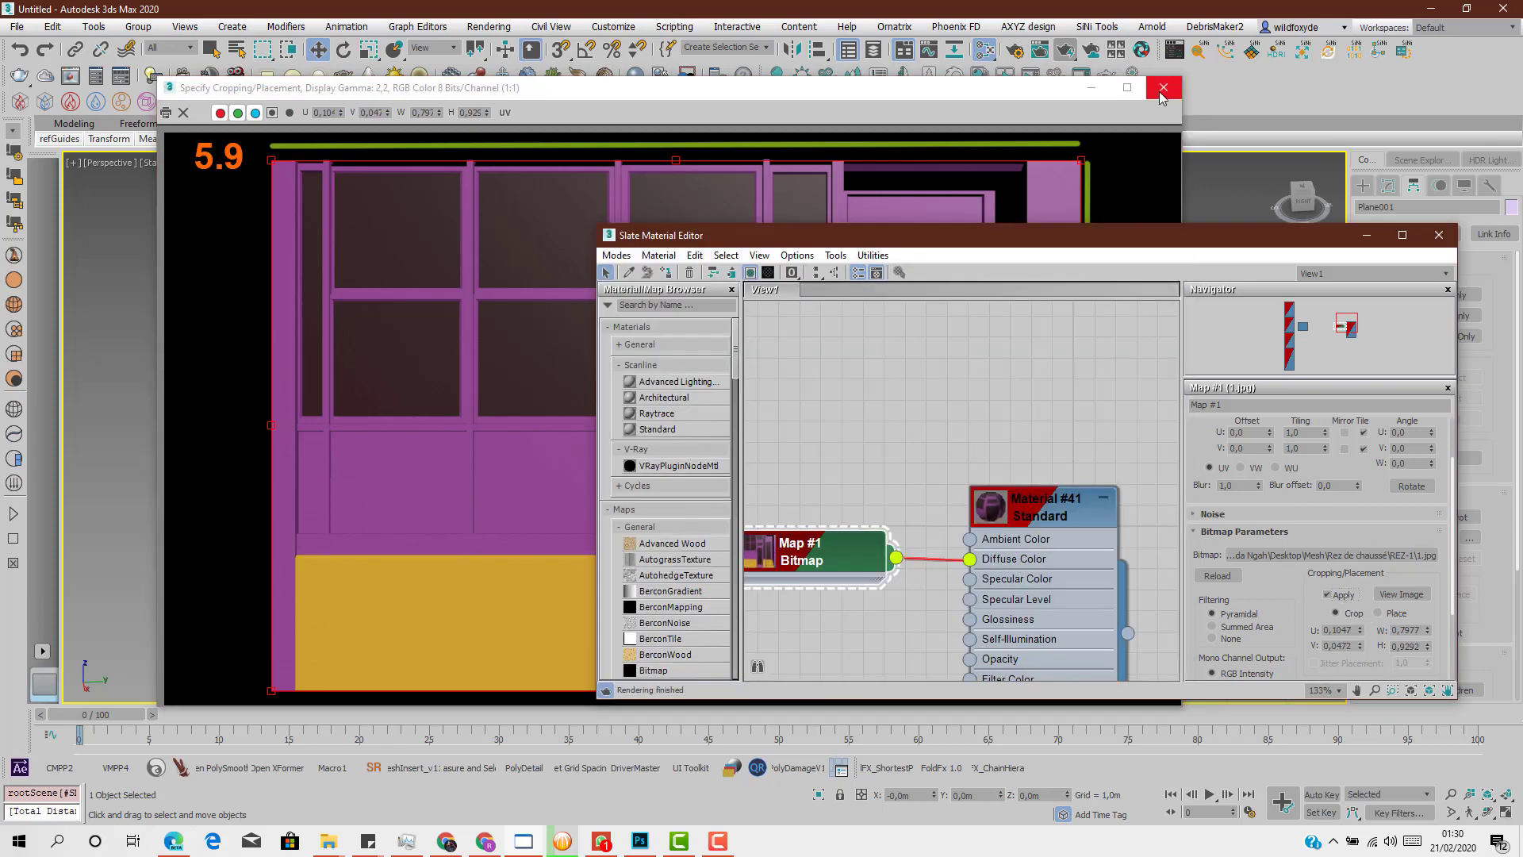
Close the cropping preview and move the Slate Material Editor aside to uncover the plane in the viewport
left_click(1163, 89)
left_click_drag(1139, 244, 394, 205)
left_click(1029, 380)
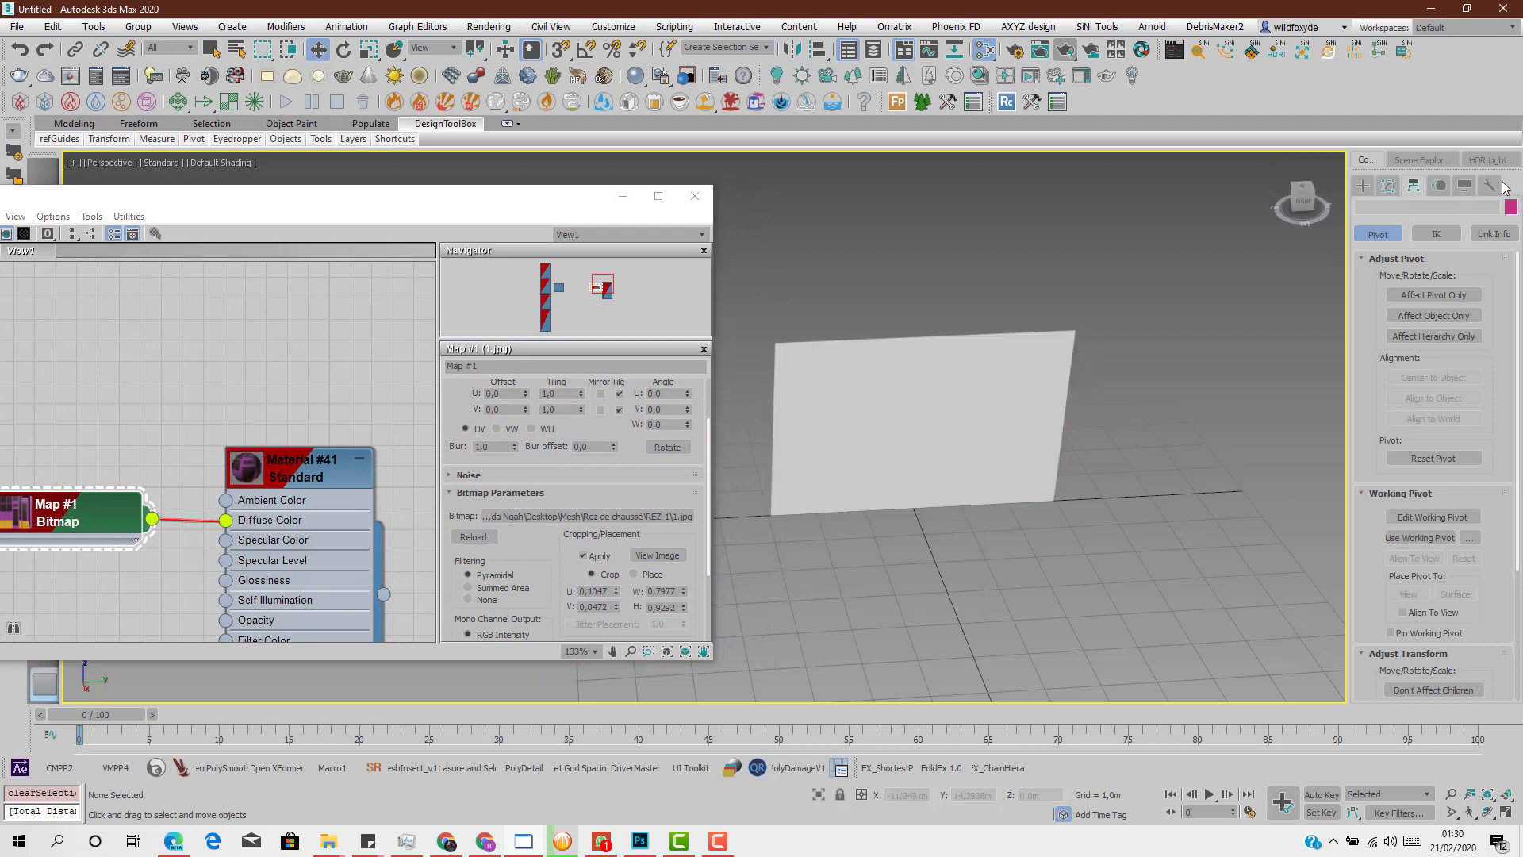
Move Plane001 out of Layer001 into the 0 (default) layer
left_click(1389, 186)
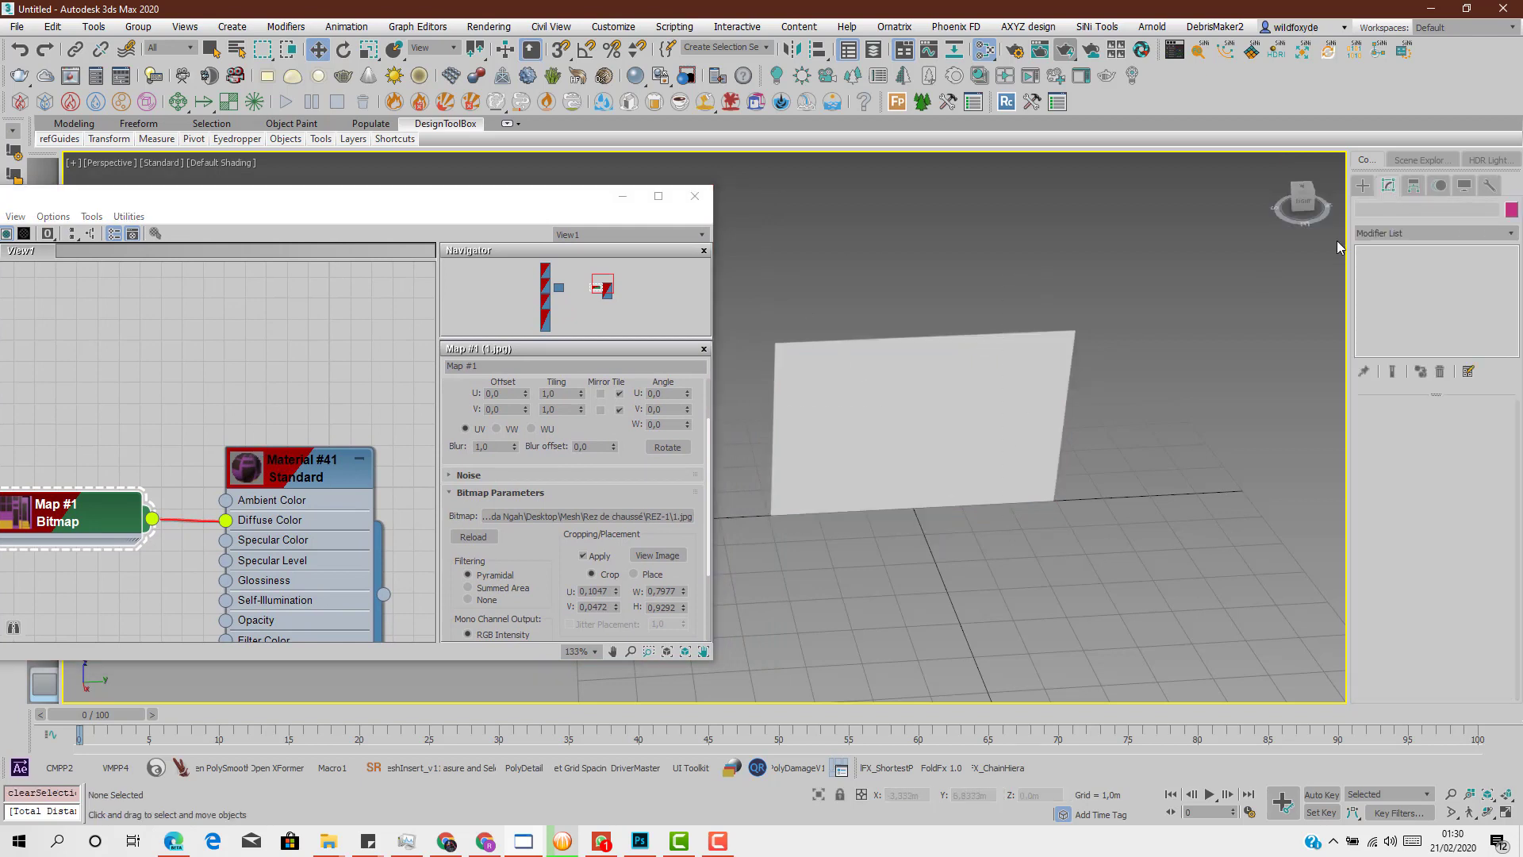
left_click(1420, 159)
left_click(1453, 284)
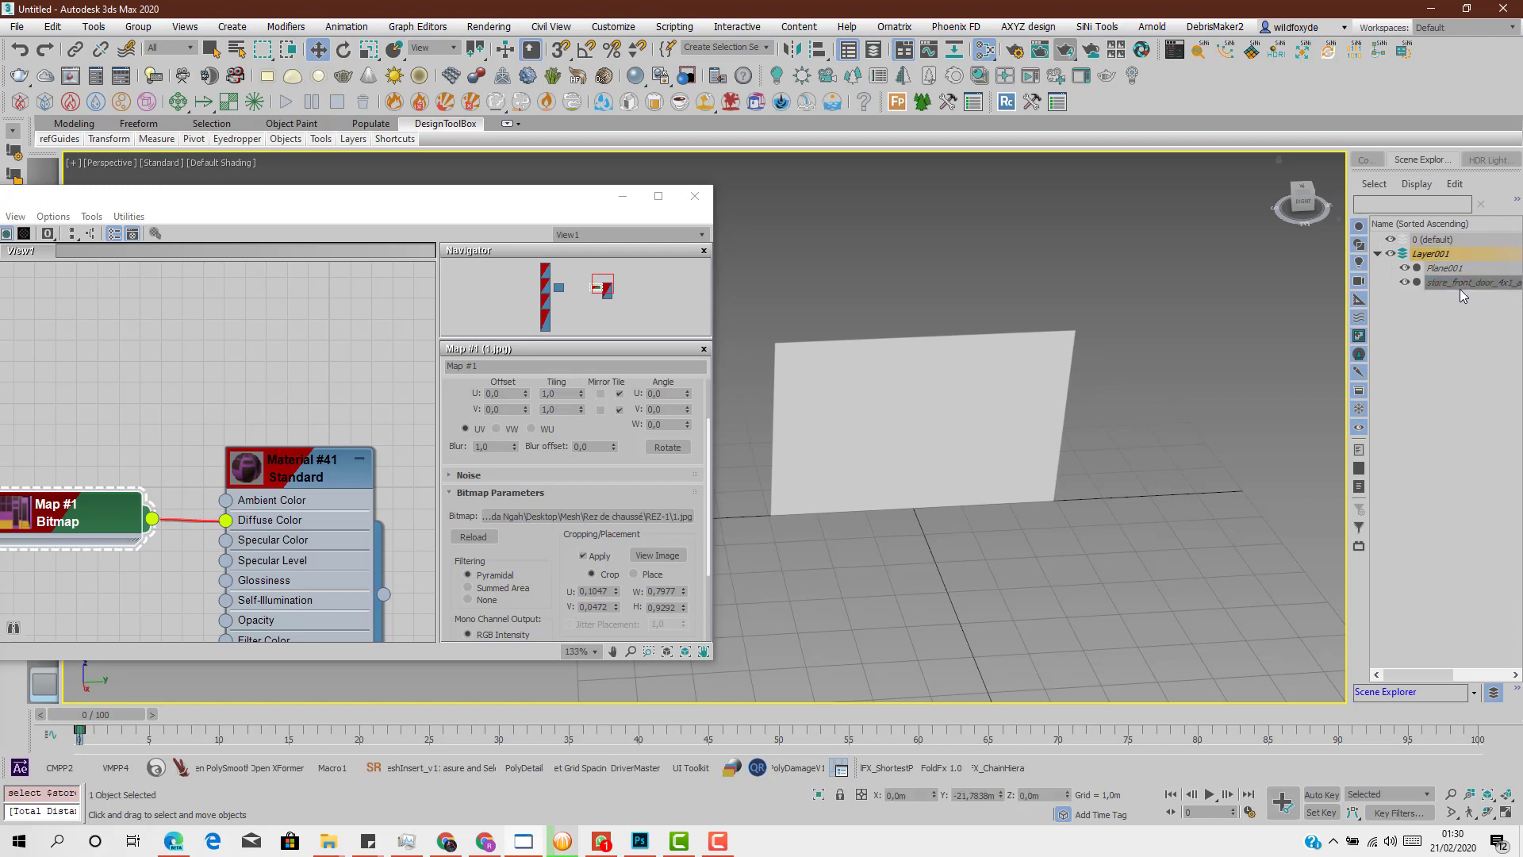
left_click(1447, 271)
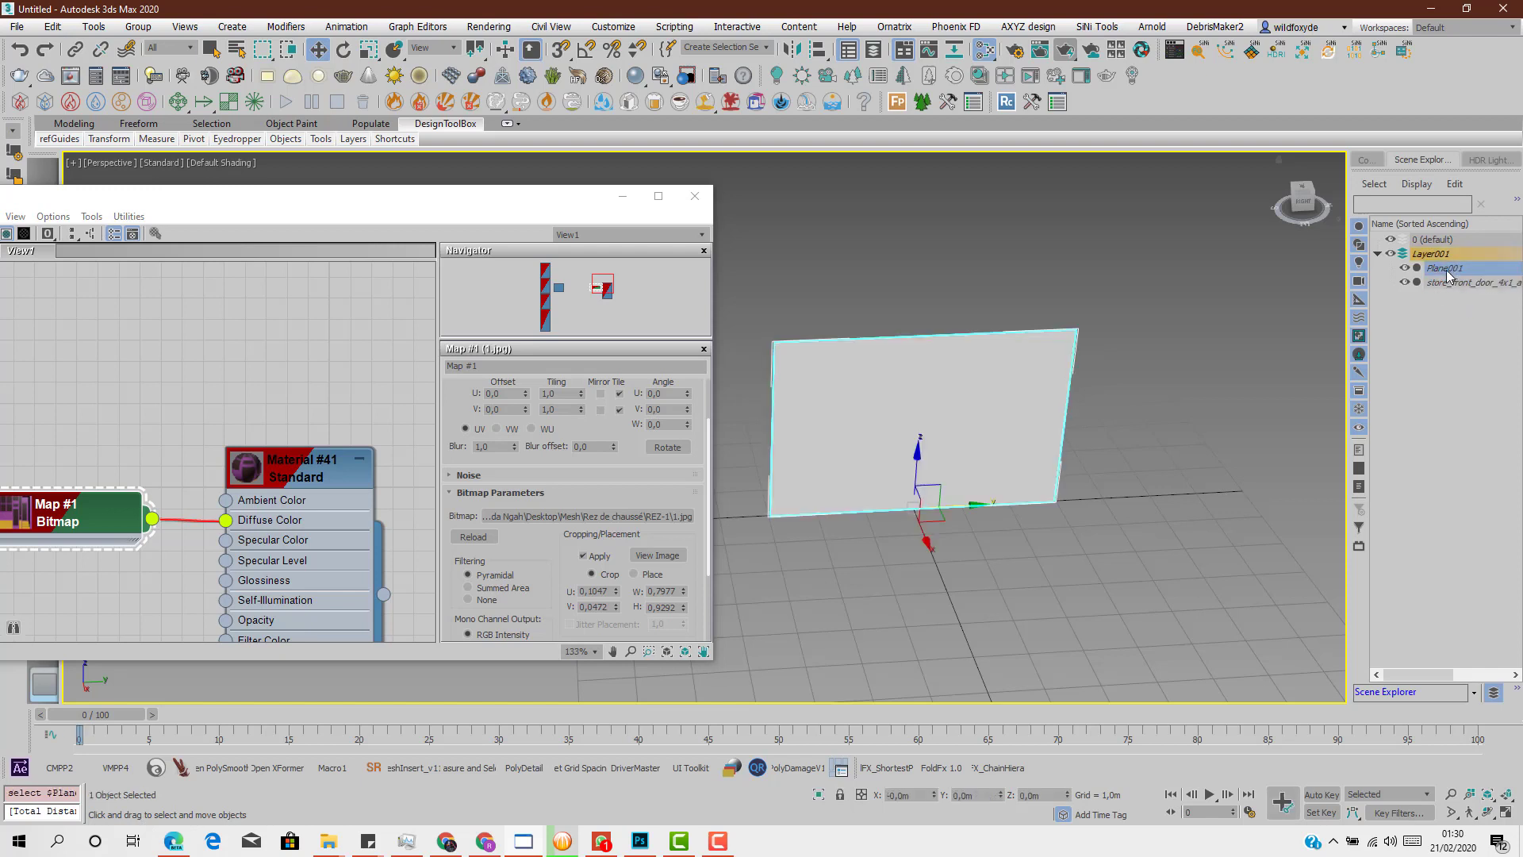
left_click_drag(1449, 274, 1434, 239)
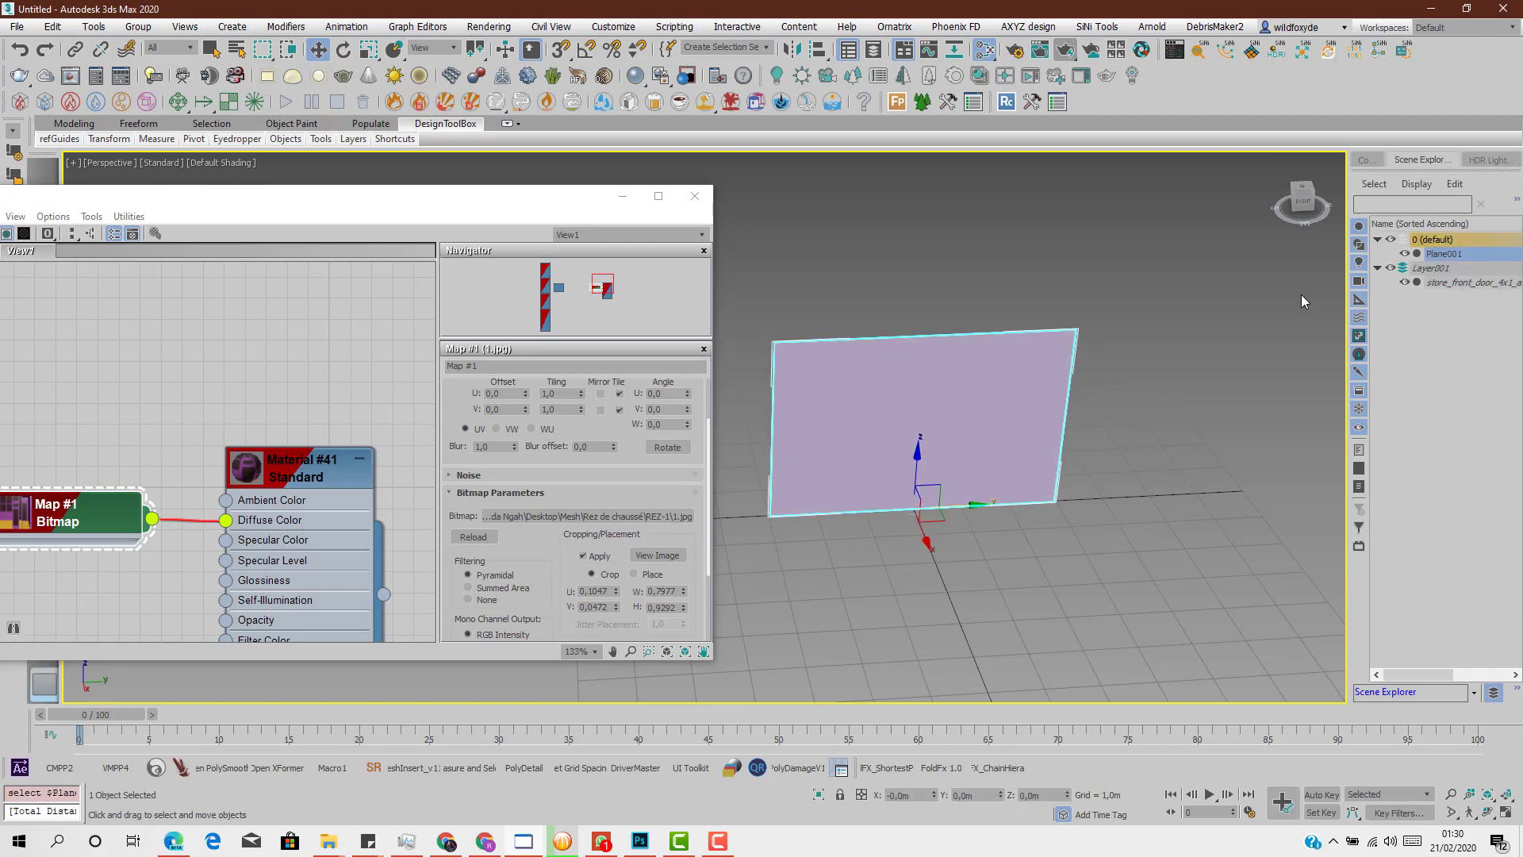
Assign the bitmap's Standard material to the plane and minimise the Slate Material Editor
left_click_drag(383, 594, 797, 397)
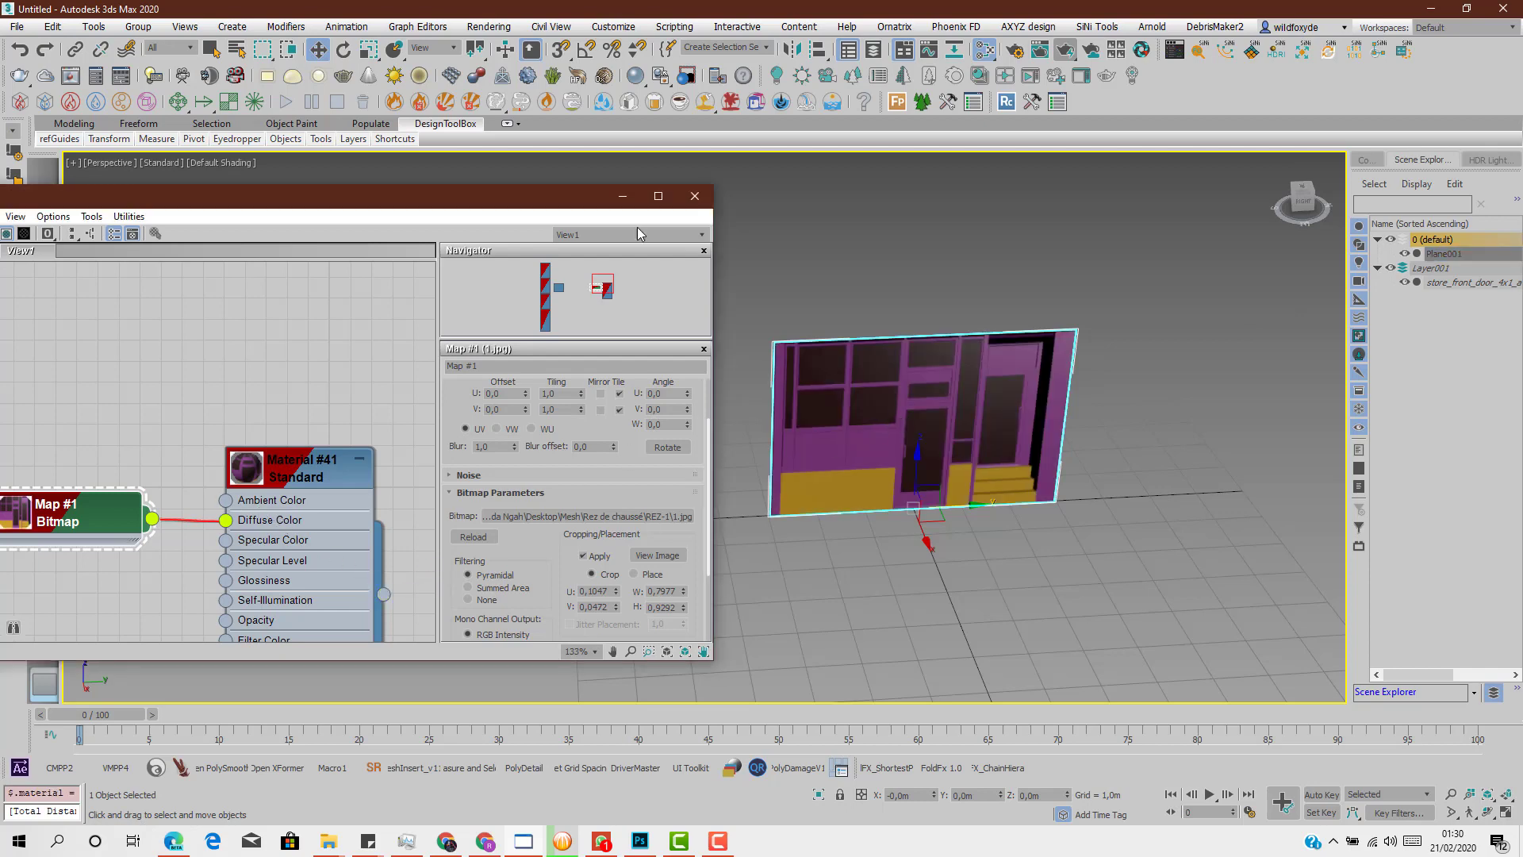
left_click(618, 195)
scroll(972, 444, "up", 5)
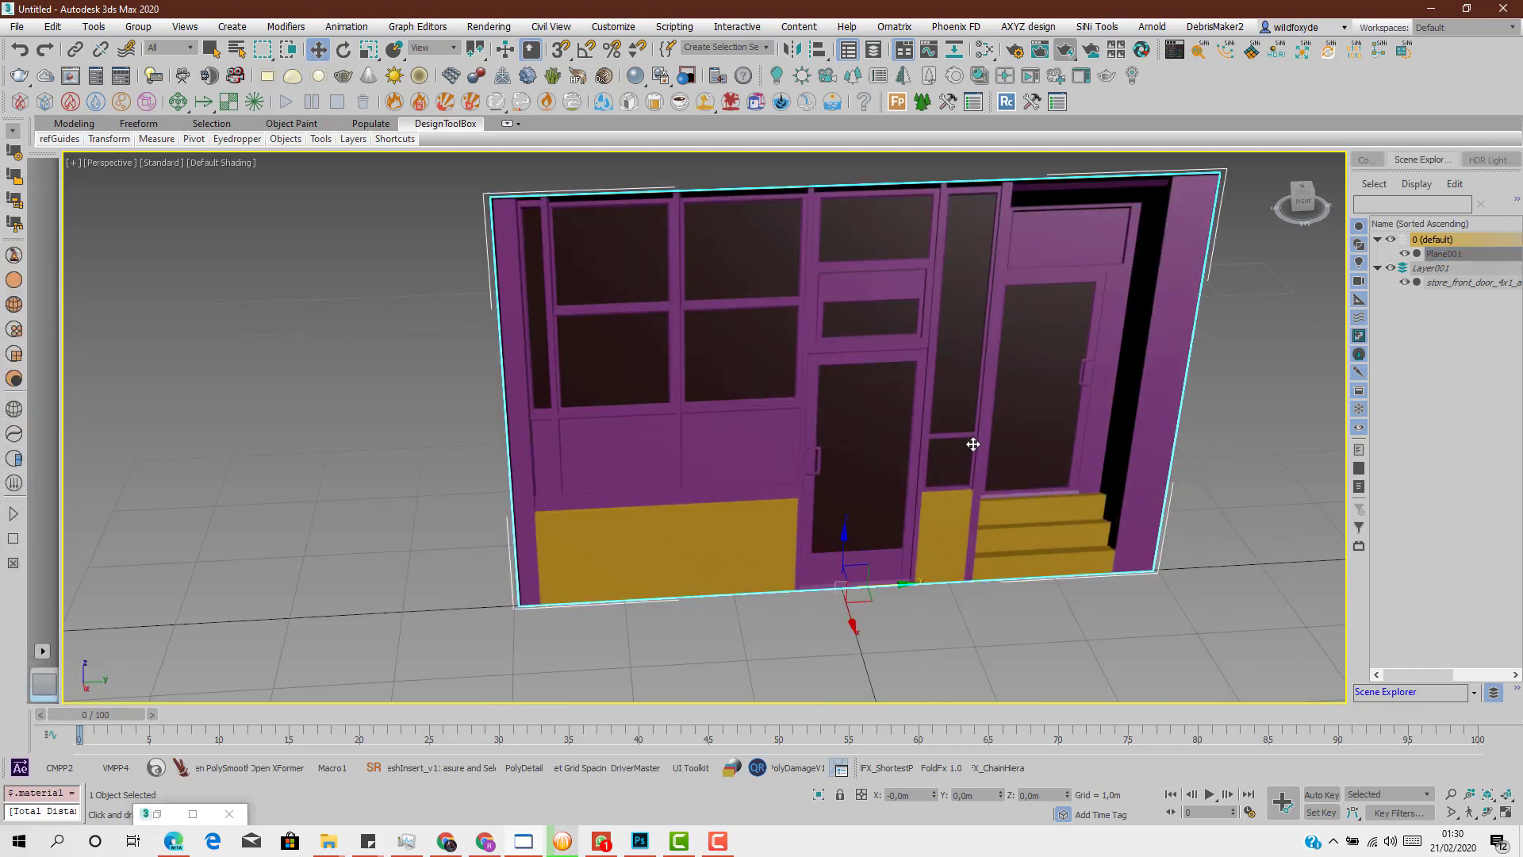
middle_click_drag(973, 444, 925, 431, "alt")
Inspect the textured plane in the Right view, closely comparing the window frames, purple panels and top edge of the large yellow panel
key("alt+w")
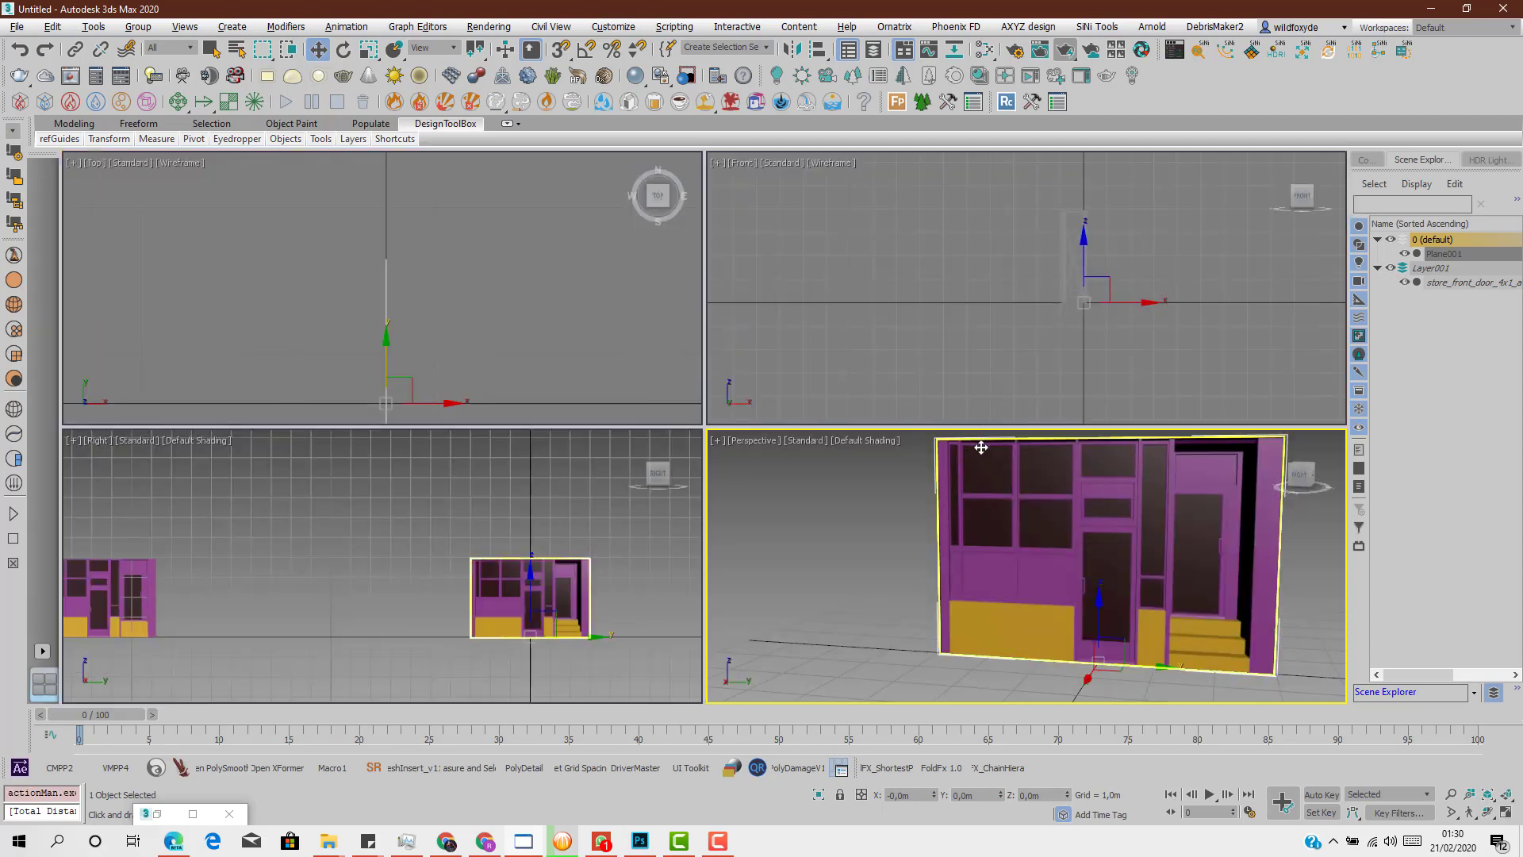
key("alt+w")
scroll(1100, 446, "up", 5)
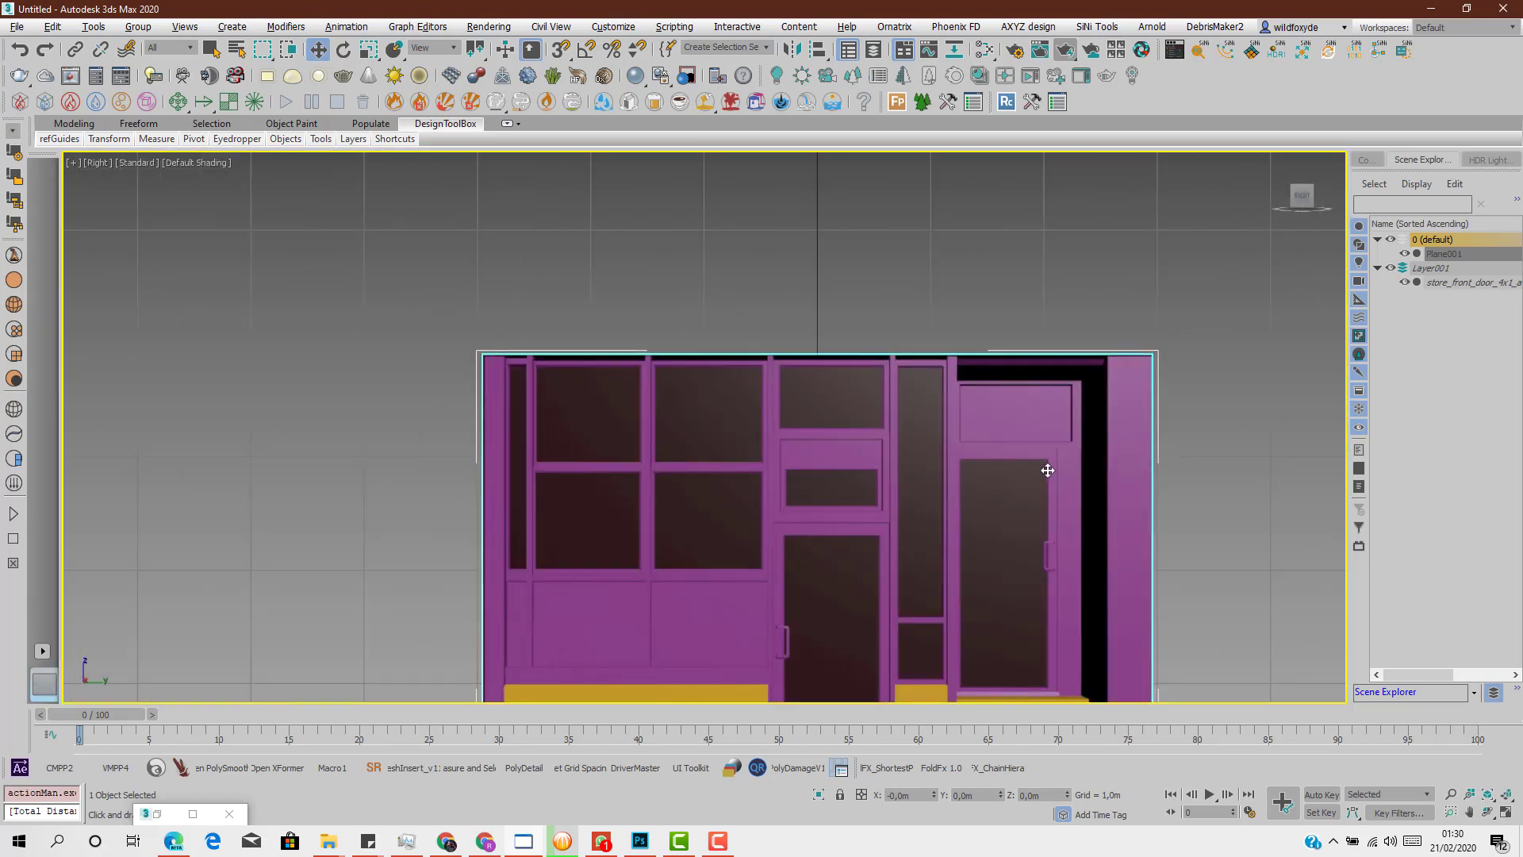
middle_click_drag(1026, 495, 924, 437)
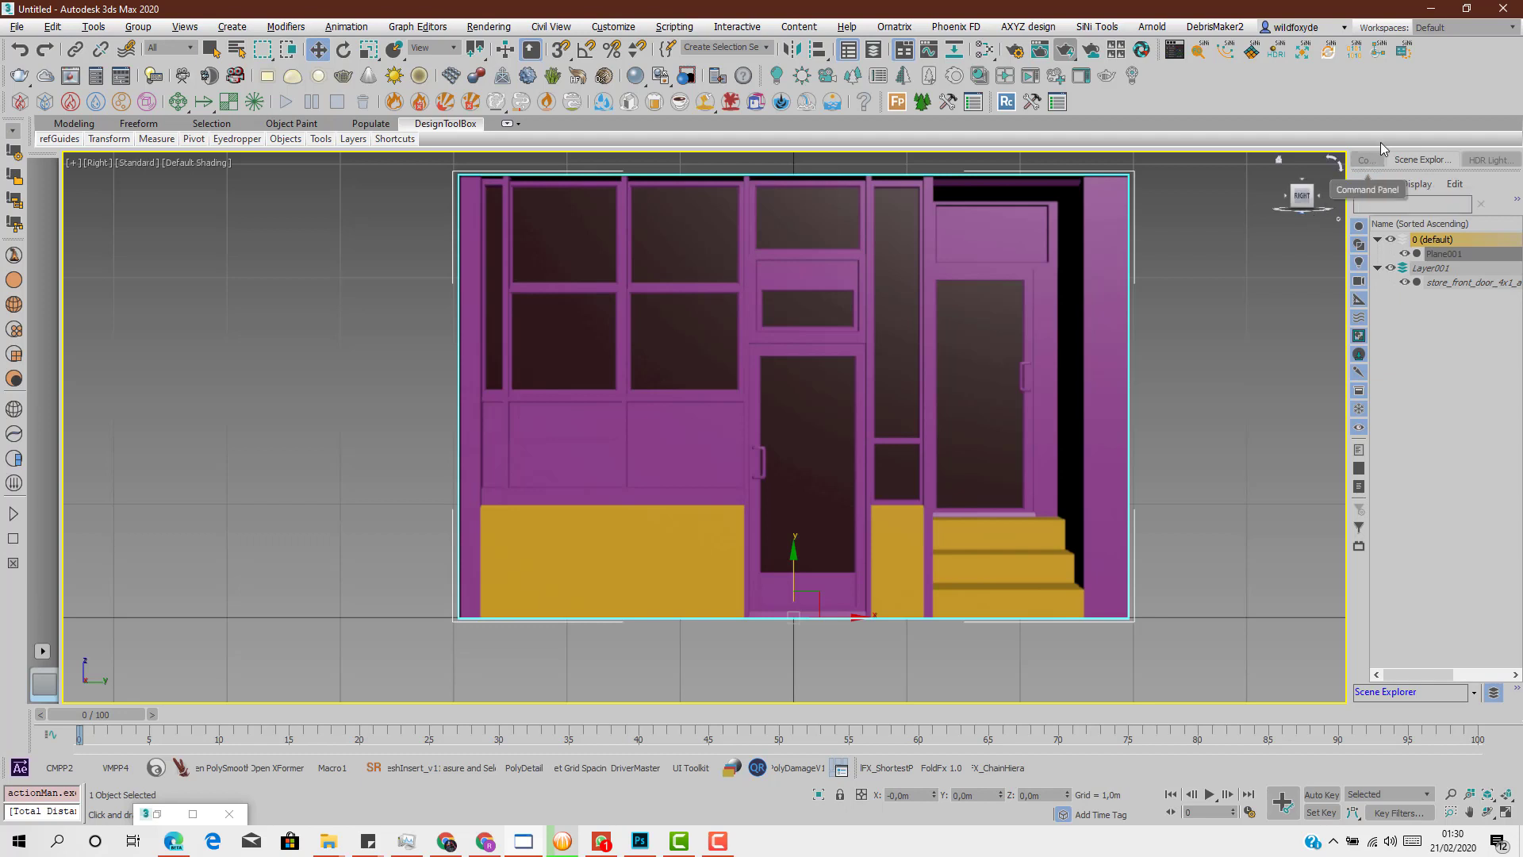
scroll(472, 401, "up", 10)
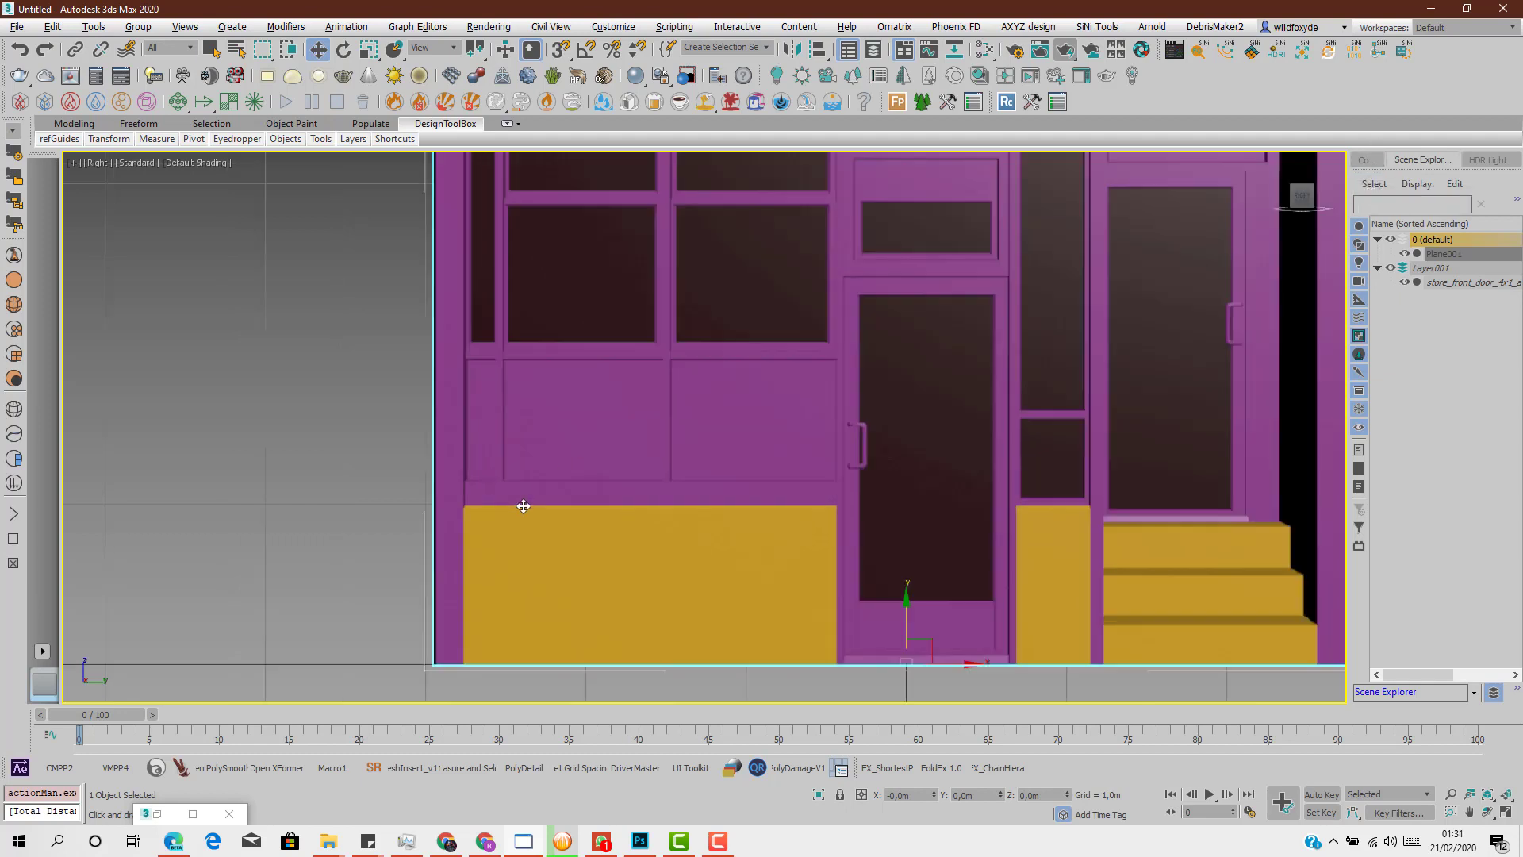
middle_click_drag(469, 401, 509, 471)
scroll(508, 471, "down", 6)
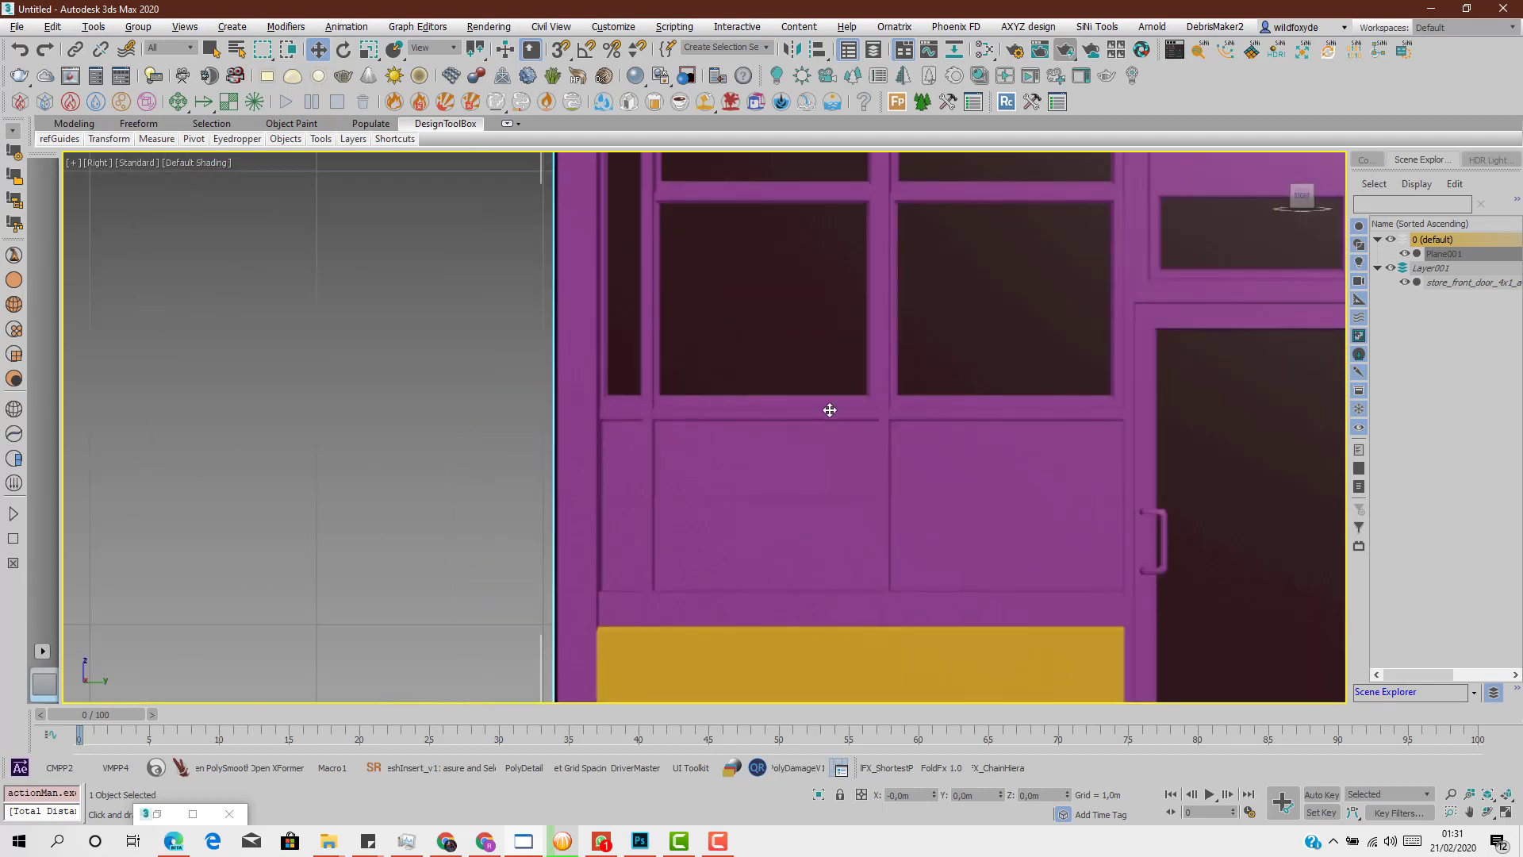
scroll(984, 391, "down", 3)
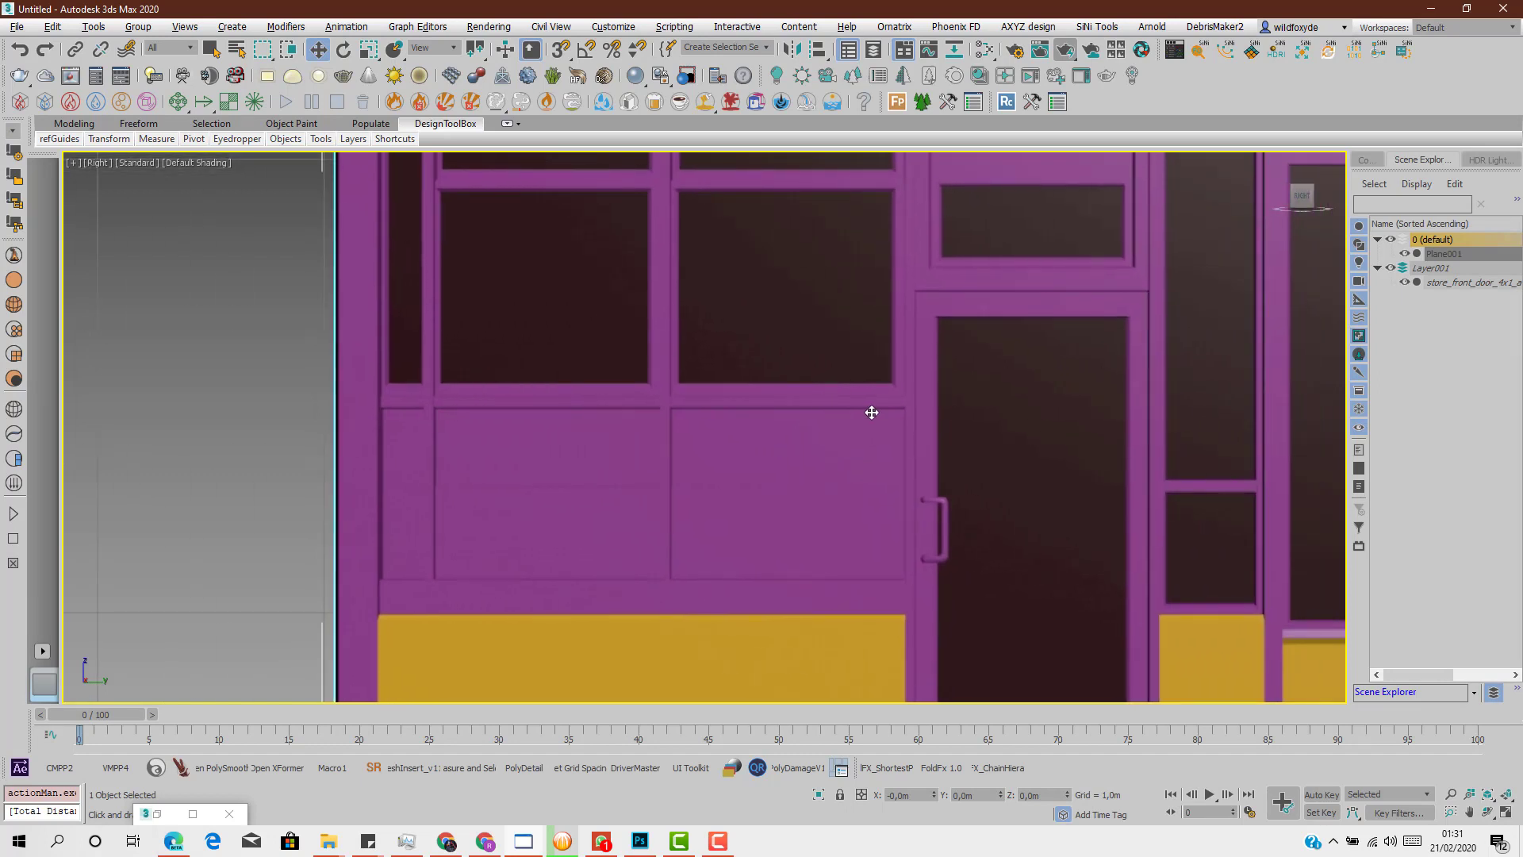
scroll(871, 413, "down", 3)
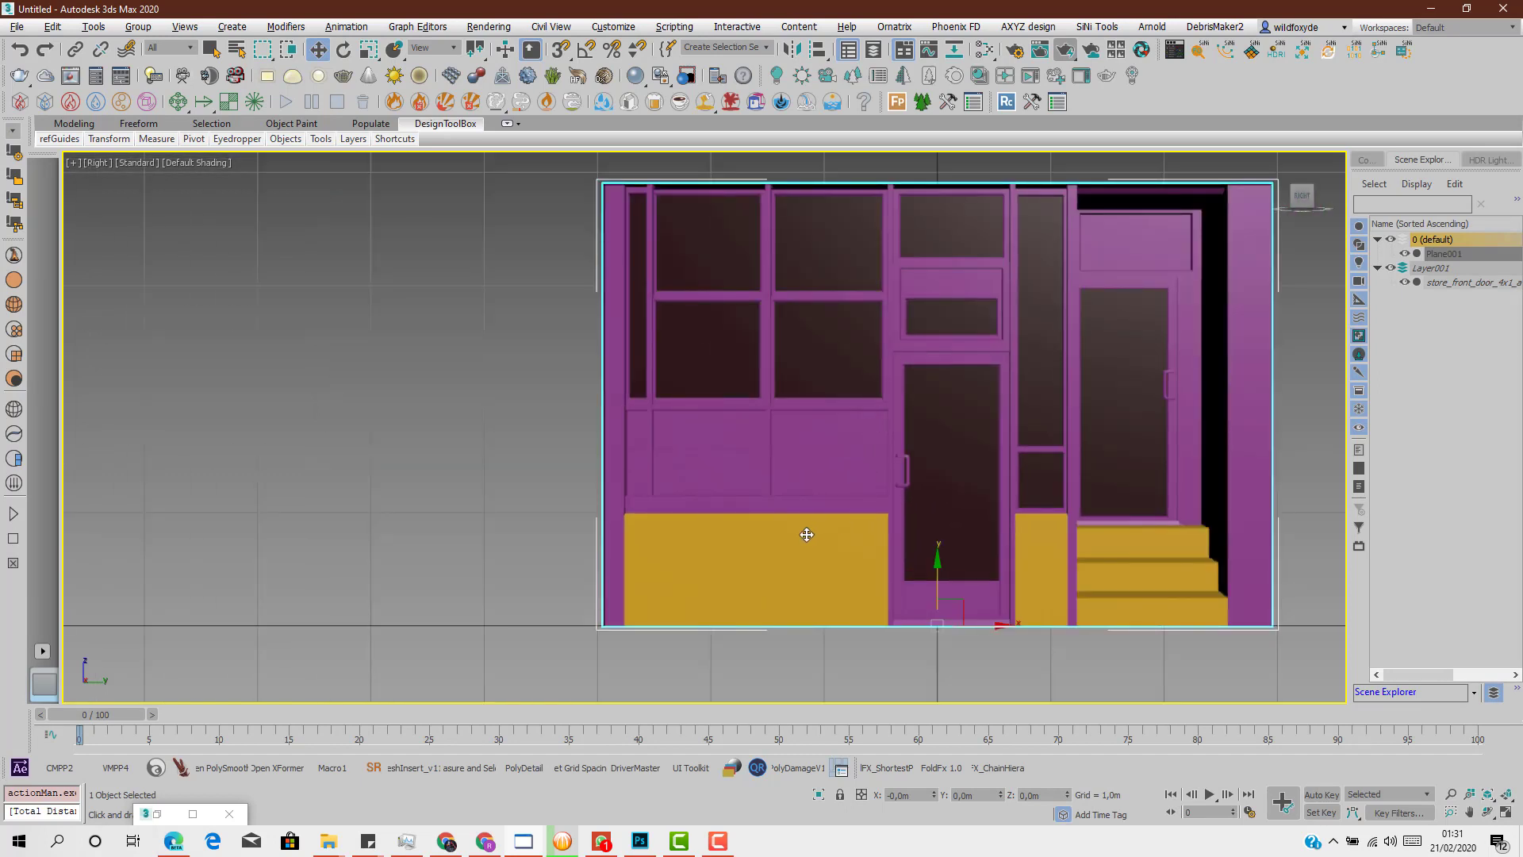
scroll(807, 534, "up", 2)
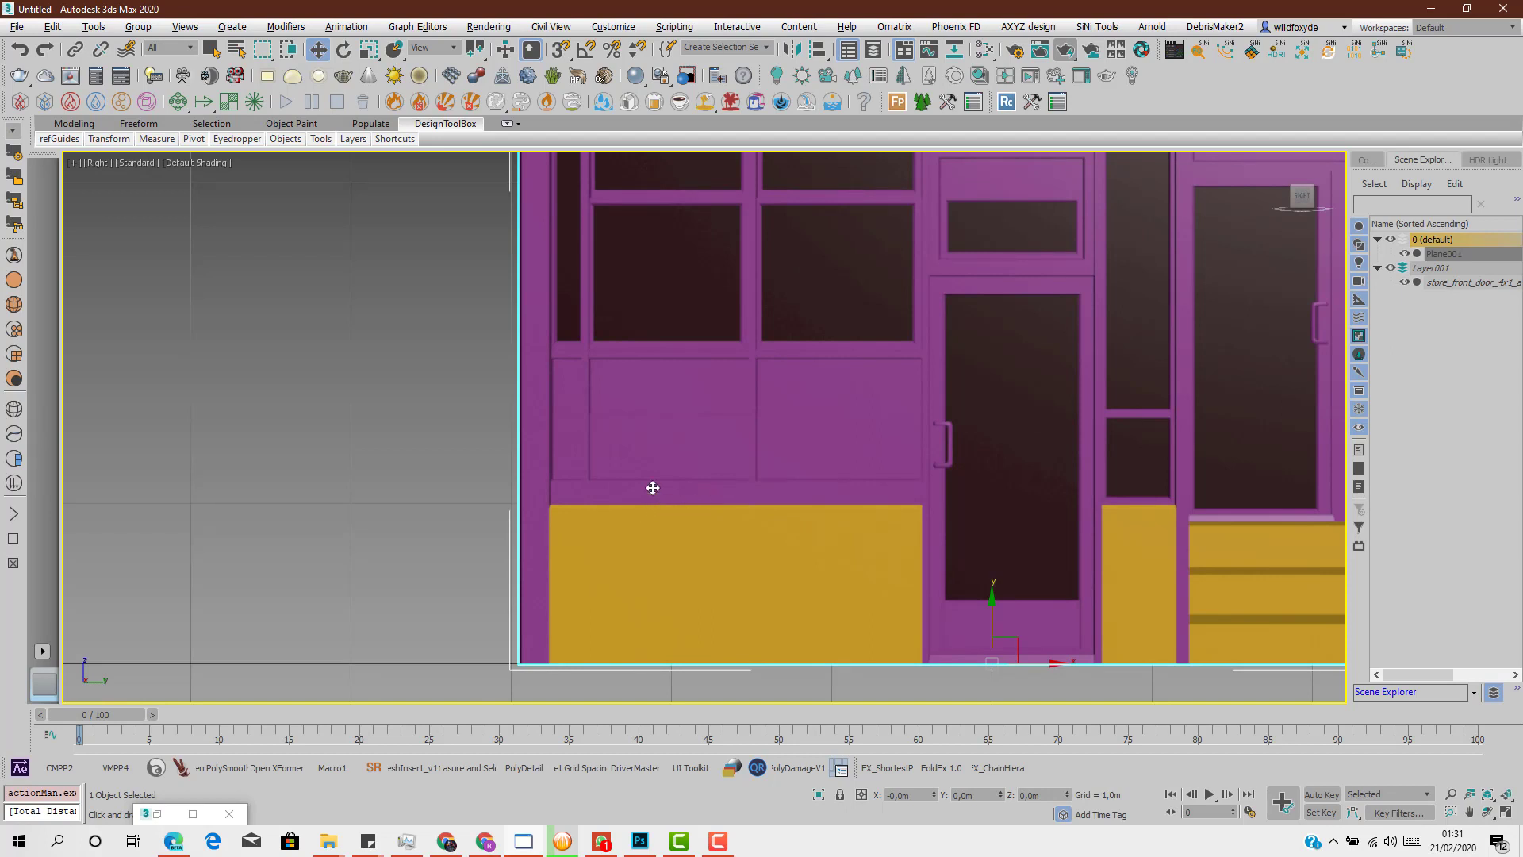
scroll(524, 516, "up", 4)
scroll(616, 487, "down", 1)
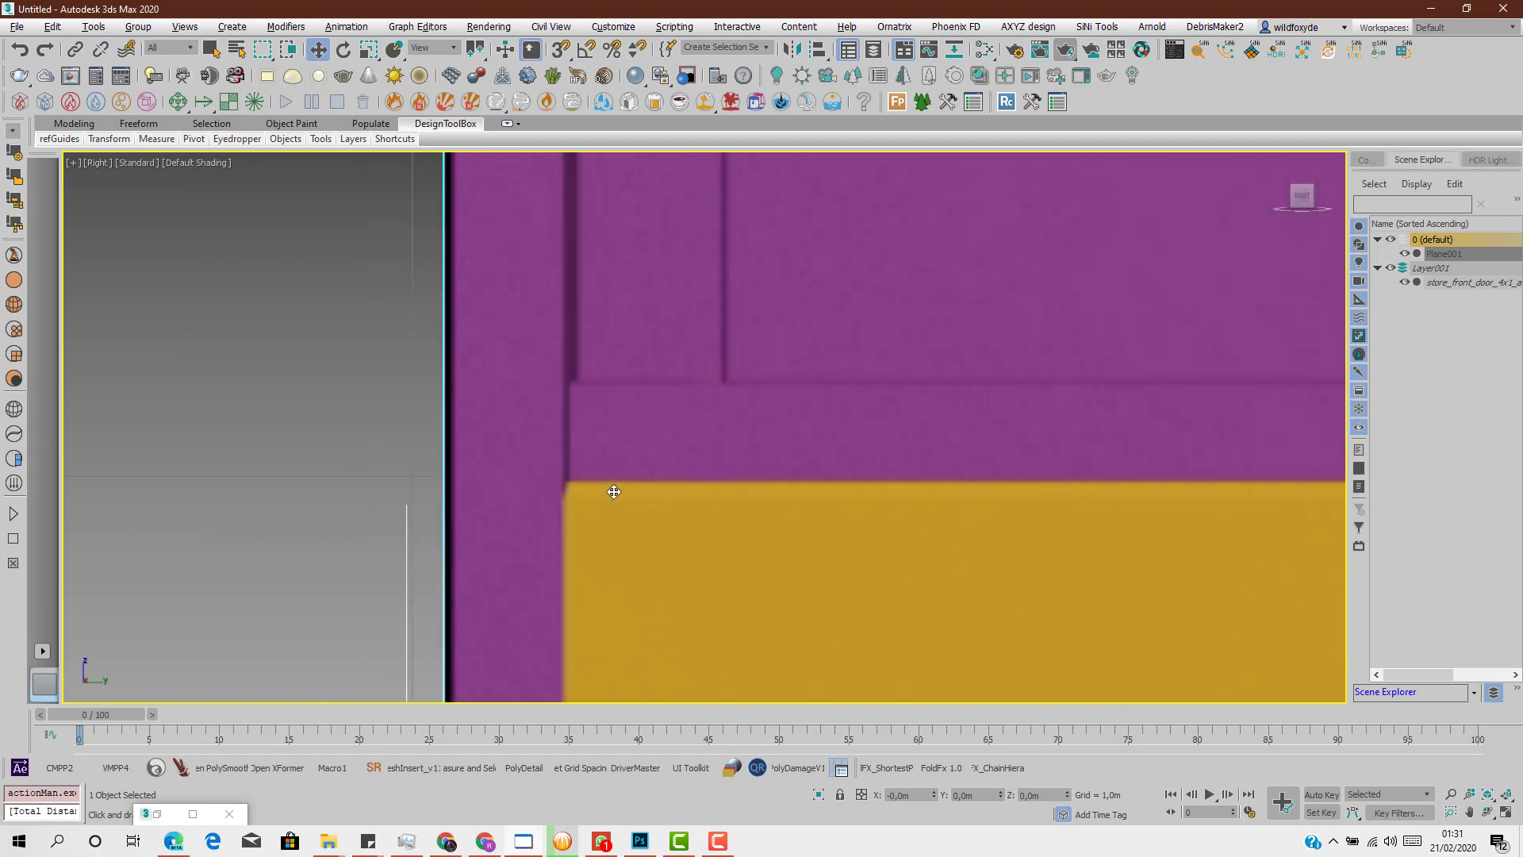
scroll(616, 496, "up", 1)
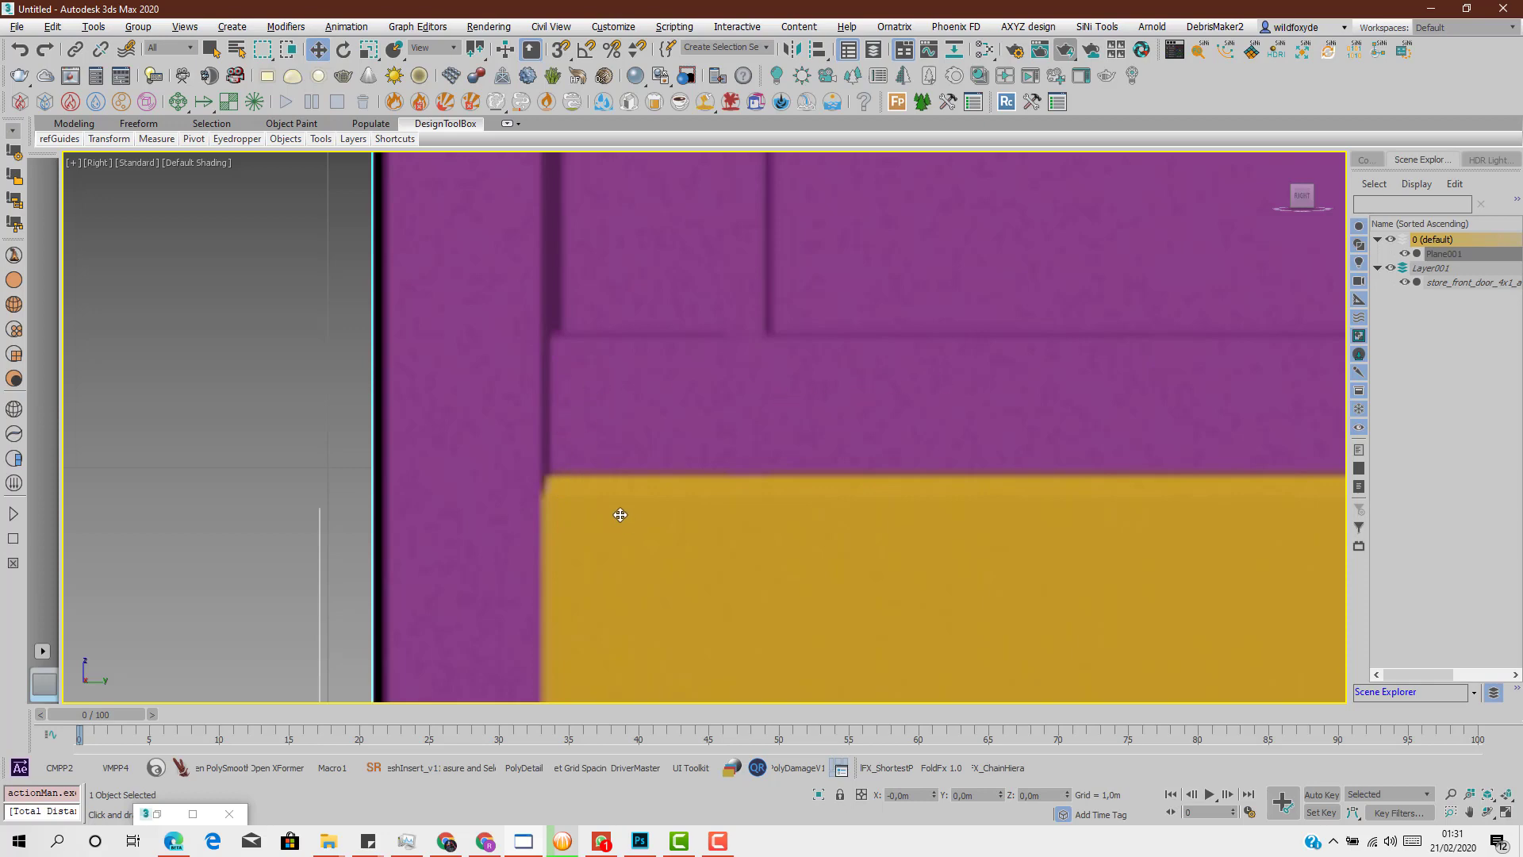
scroll(690, 488, "down", 10)
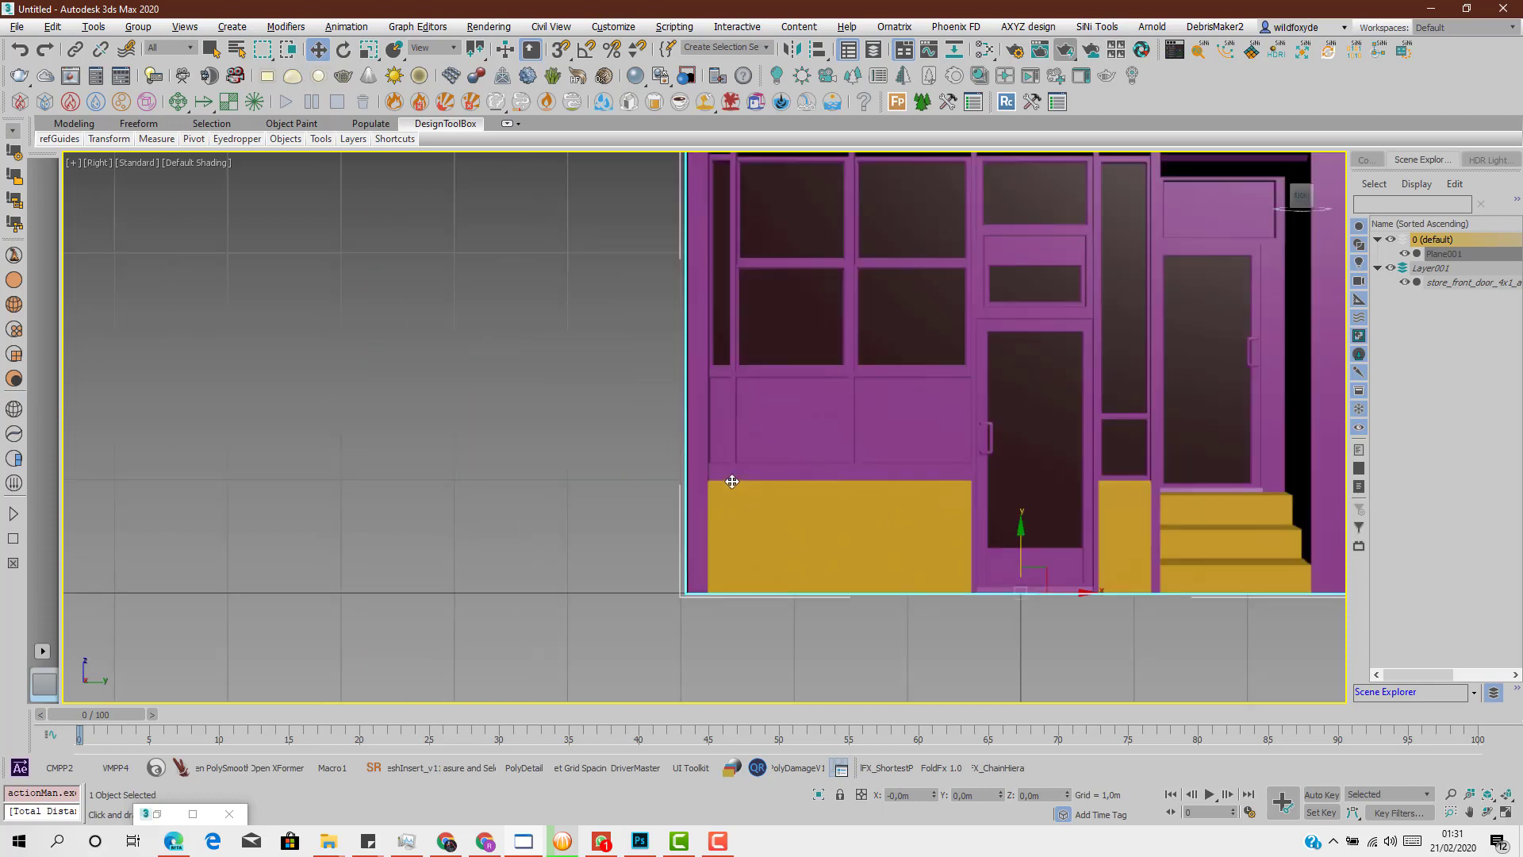
Examine the finished storefront model from the front in Perspective, around the large yellow panel and the purple frames above it
key("alt+w")
left_click(1077, 549)
key("alt+w")
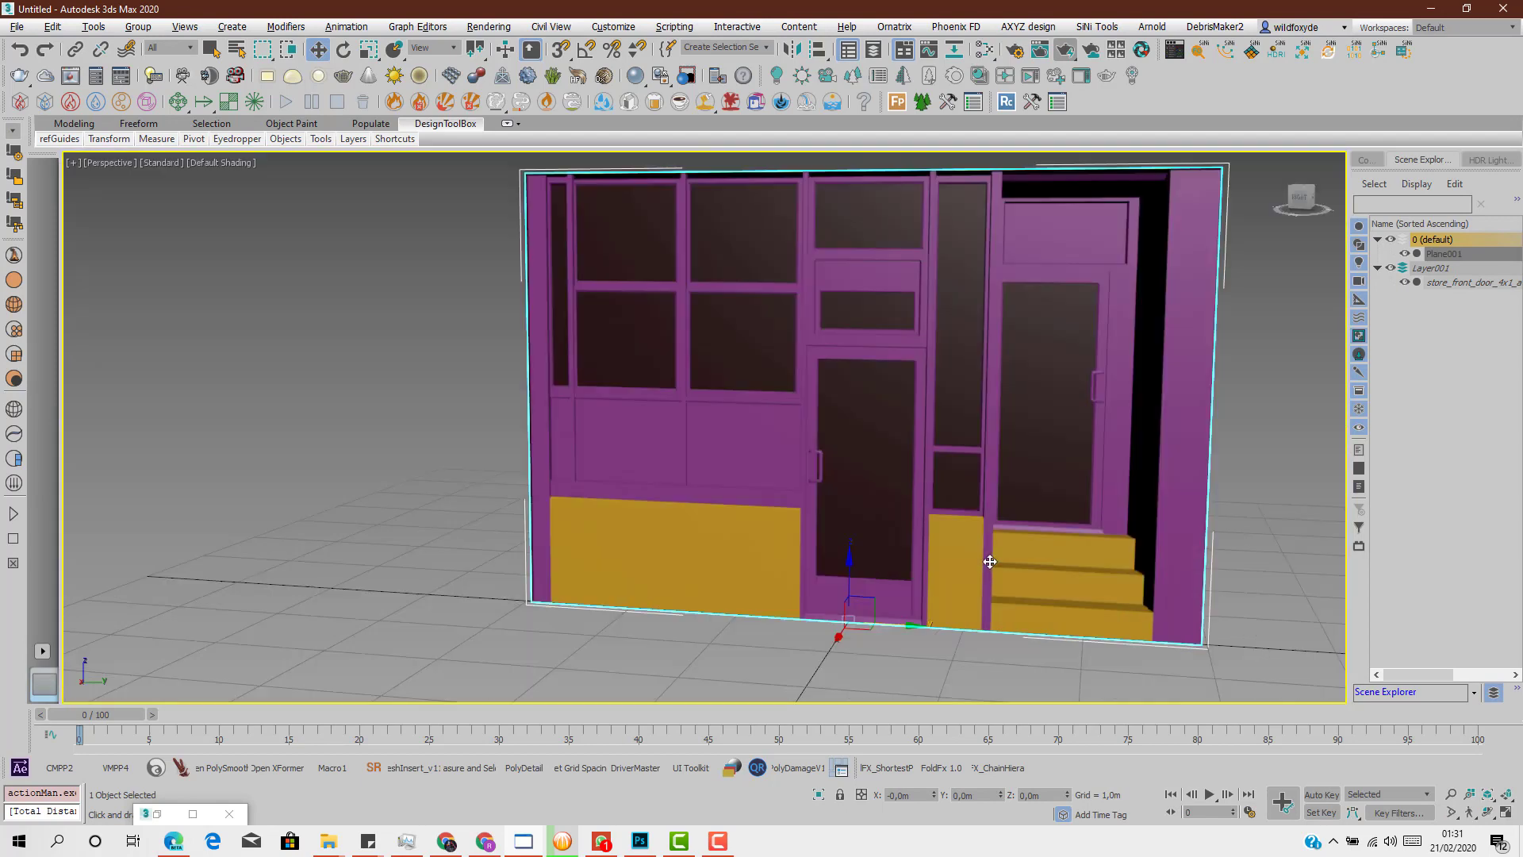
scroll(989, 561, "down", 8)
scroll(457, 527, "up", 8)
scroll(419, 521, "up", 4)
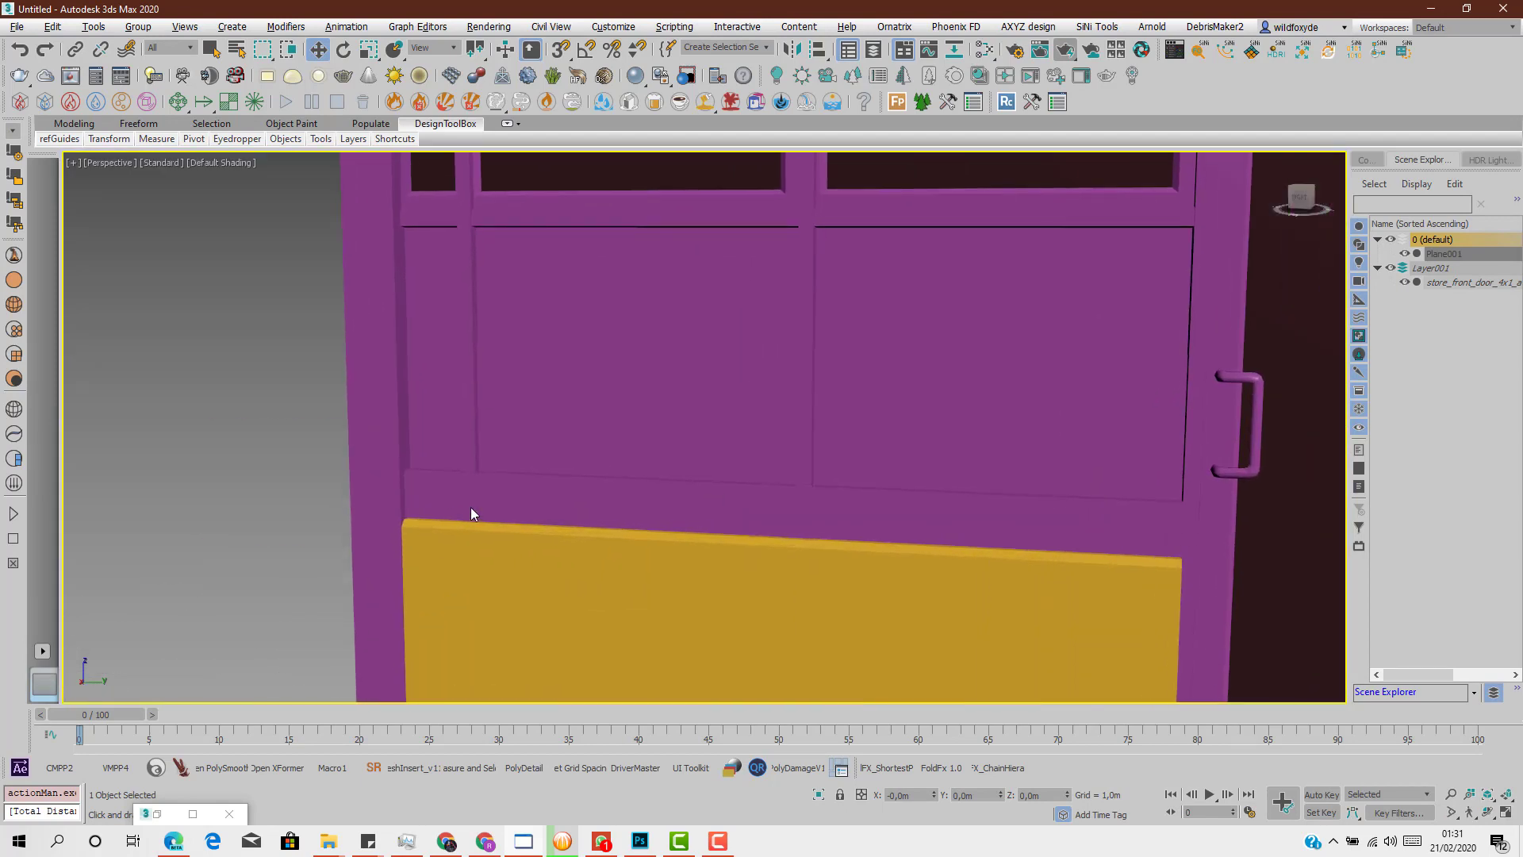
scroll(547, 567, "down", 3)
key("Delete")
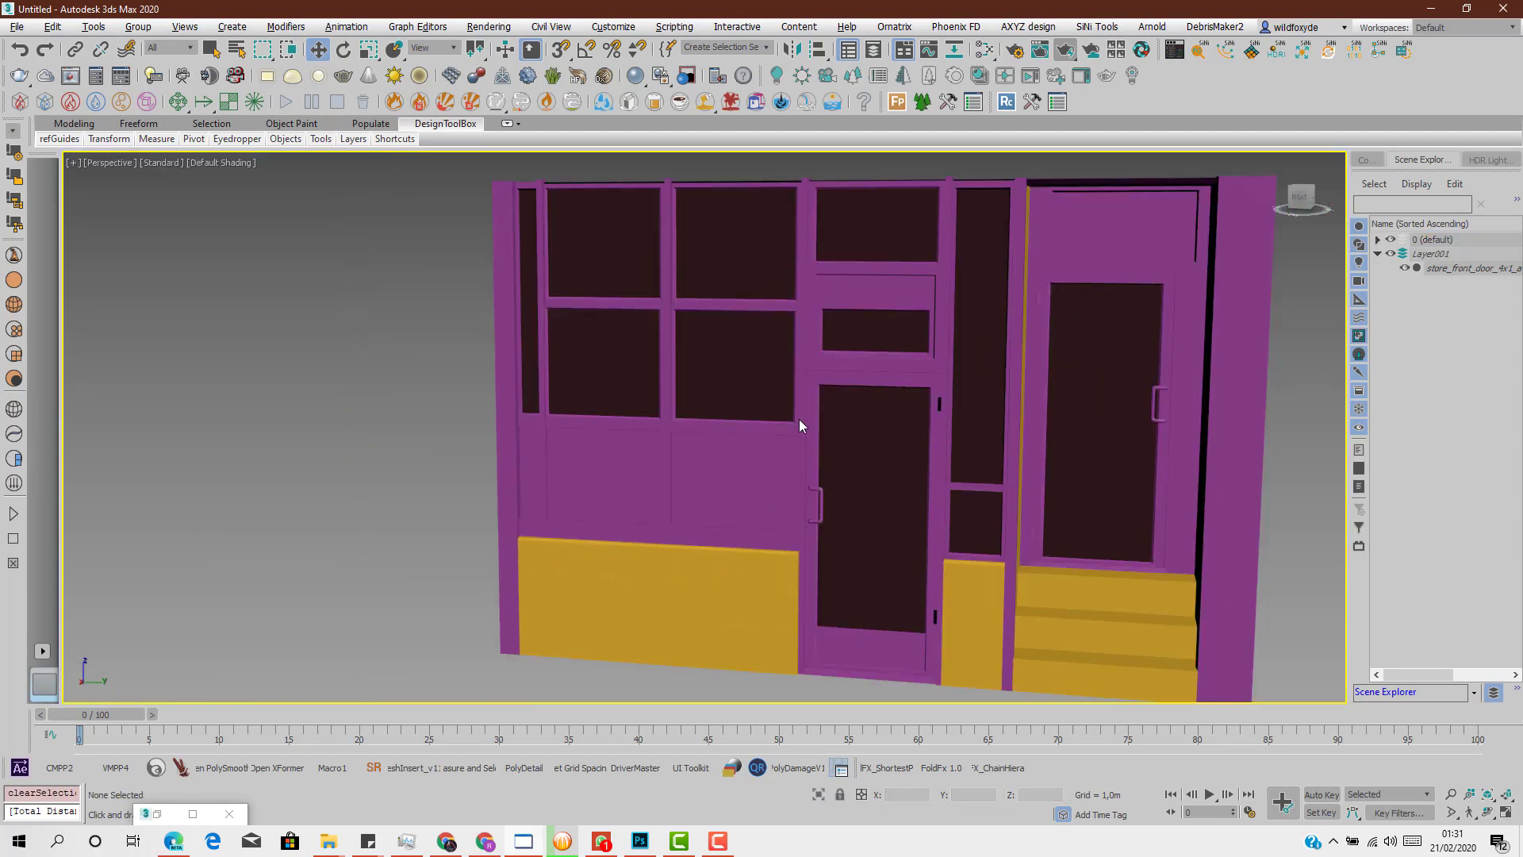
Select the finished storefront model and examine the depth of its yellow panel and purple frames from a raised angle
left_click(1445, 267)
middle_click_drag(625, 542, 593, 399, "alt")
scroll(623, 427, "up", 4)
scroll(320, 351, "up", 3)
scroll(321, 351, "down", 3)
scroll(594, 401, "up", 3)
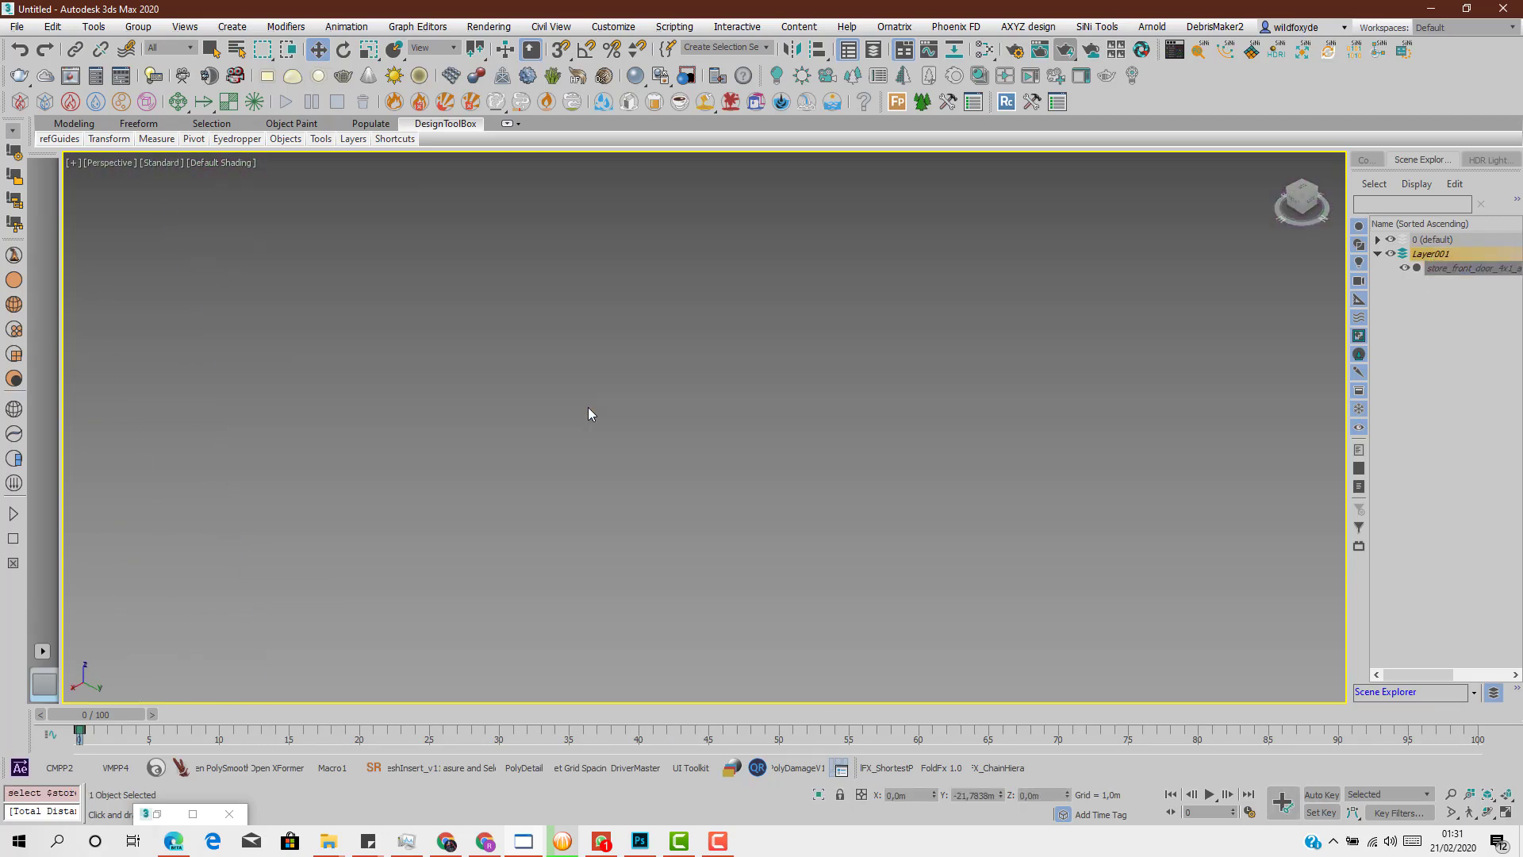
scroll(588, 407, "down", 1)
scroll(584, 368, "down", 3)
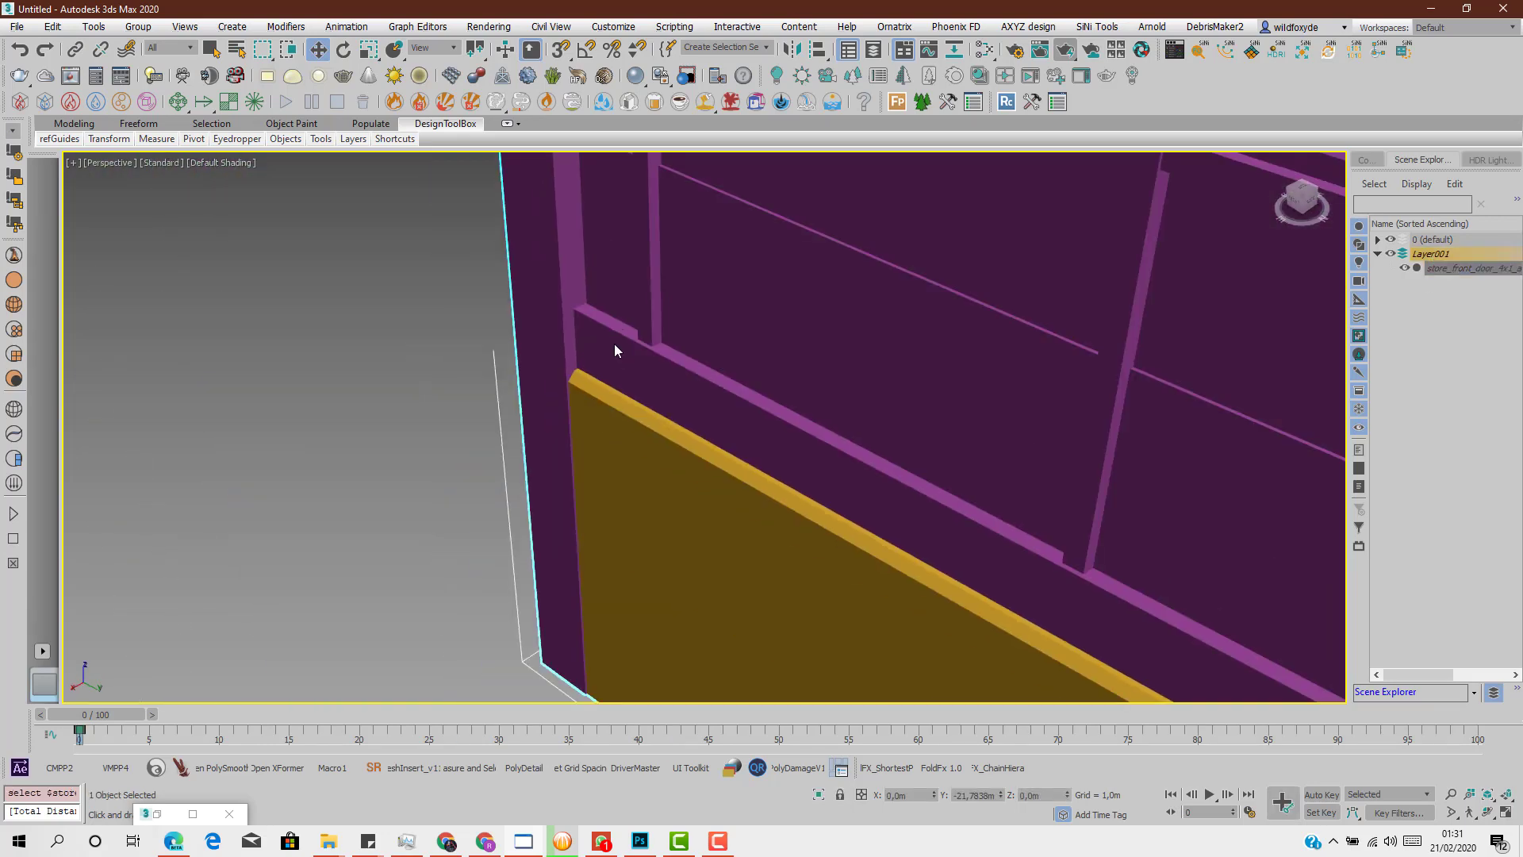
scroll(619, 393, "down", 8)
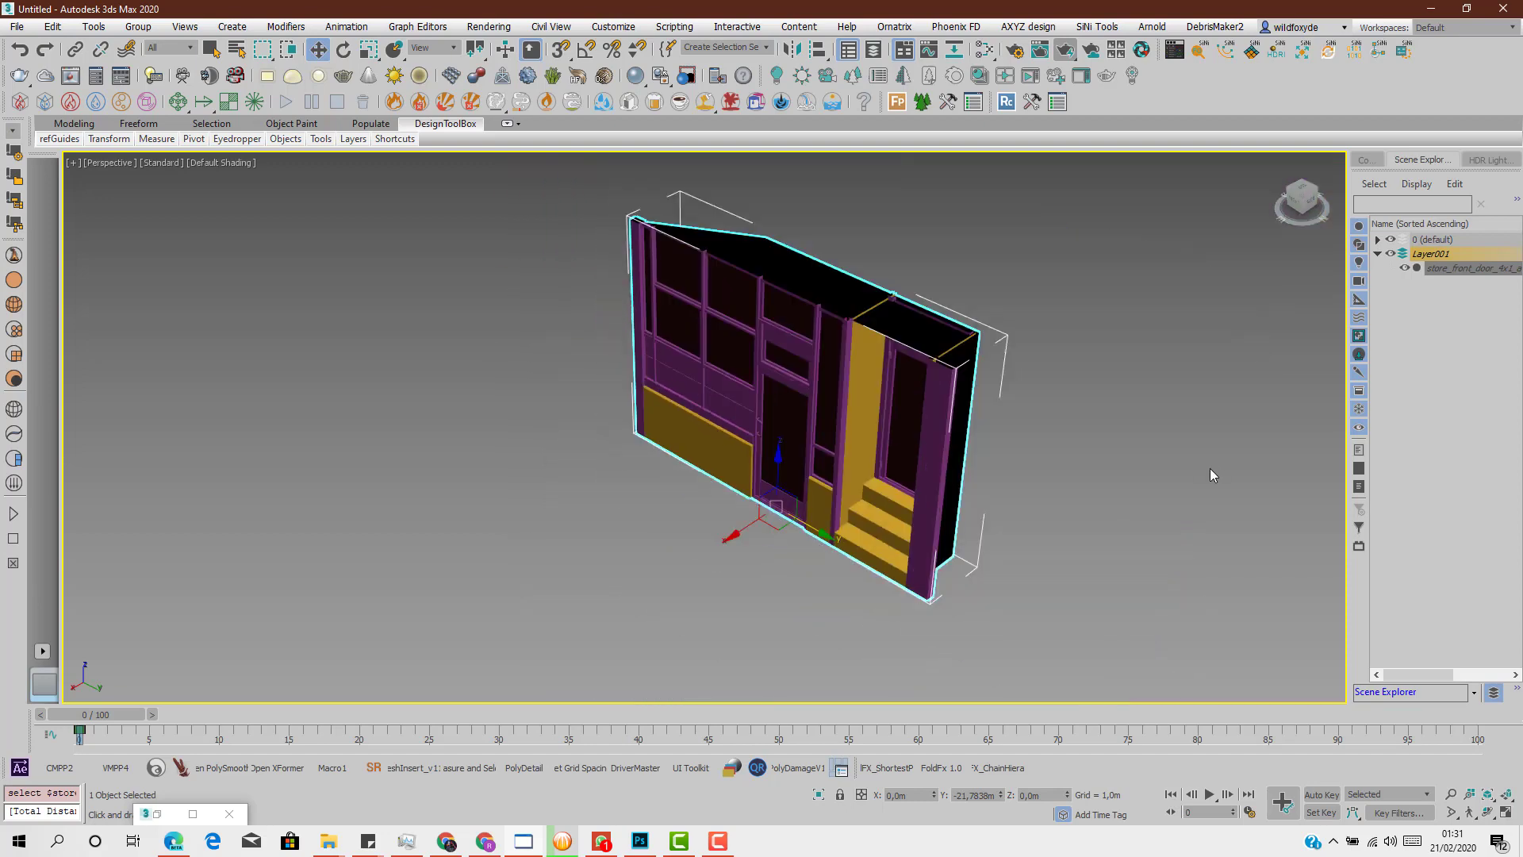
With nothing else selected, draw a Rectangle spline in the Right view tracing the large yellow panel on the textured plane
middle_click_drag(1107, 444, 553, 516)
key("alt+w")
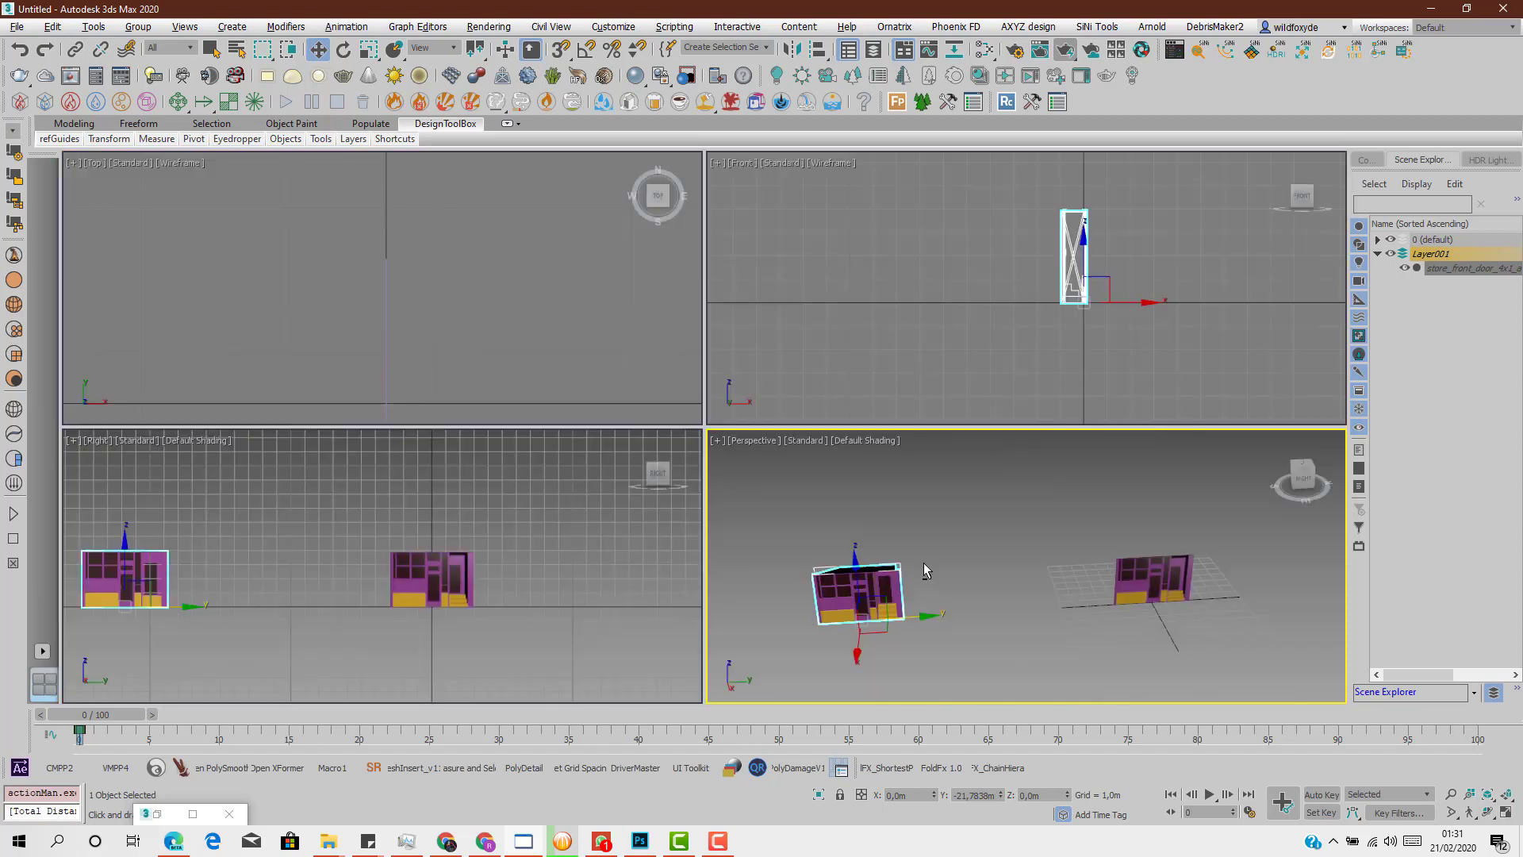
key("alt+w")
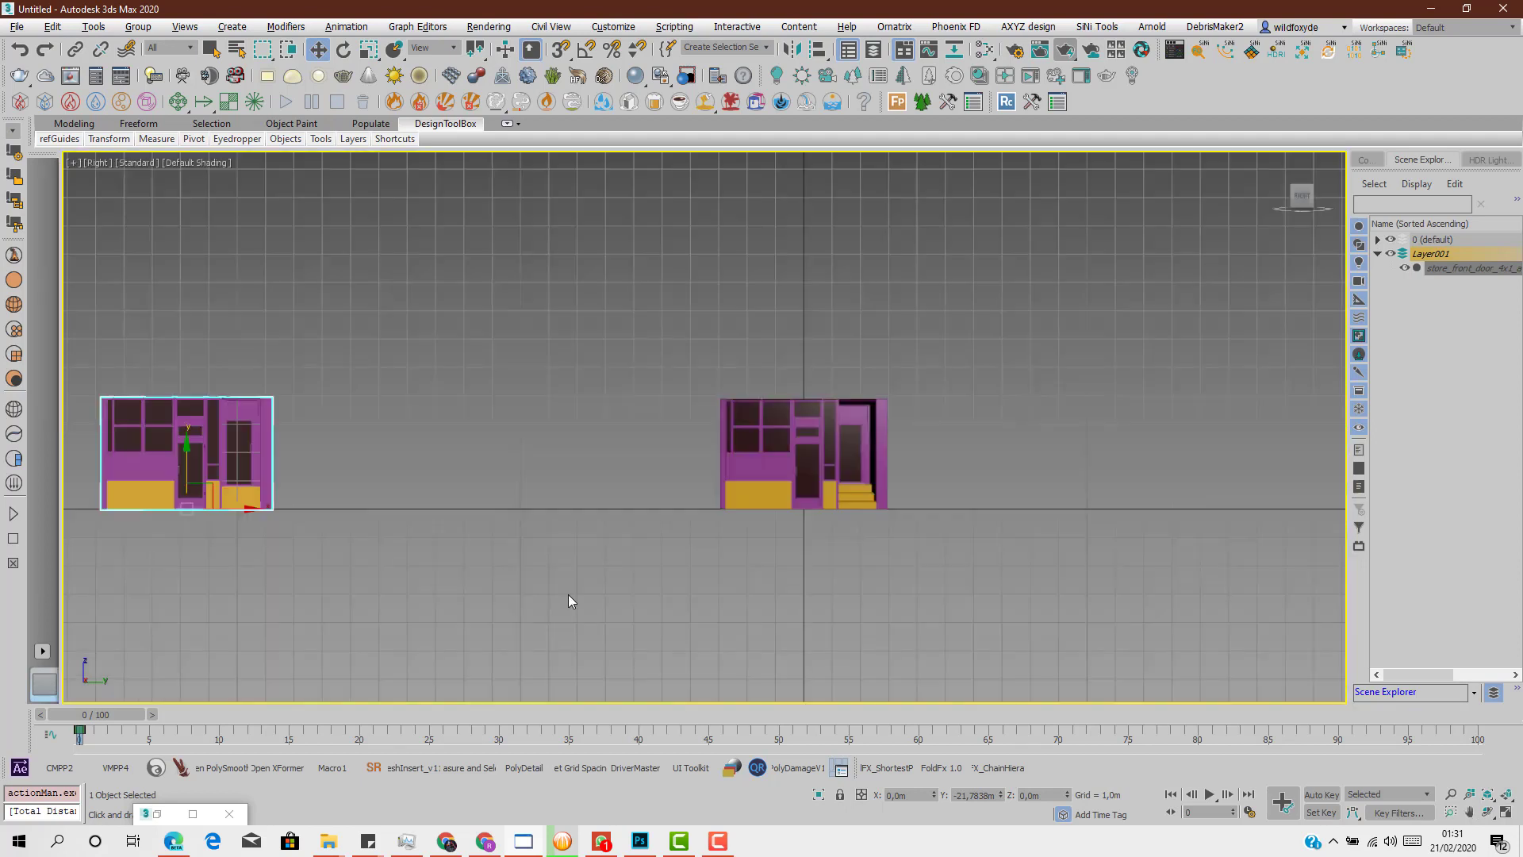
scroll(749, 475, "up", 10)
scroll(749, 474, "down", 6)
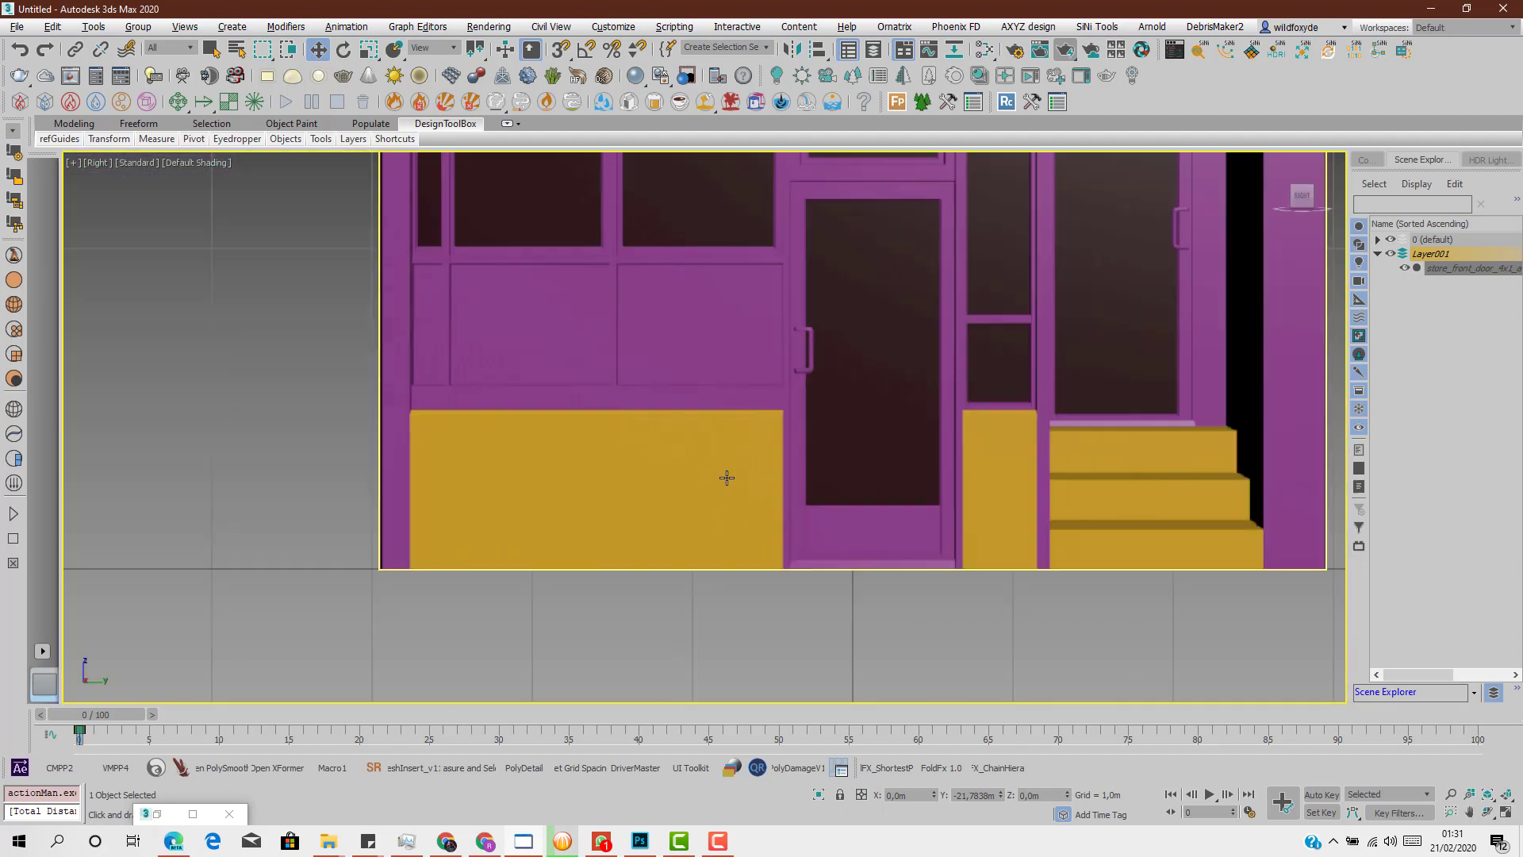
middle_click_drag(662, 455, 678, 526)
key("ctrl+d")
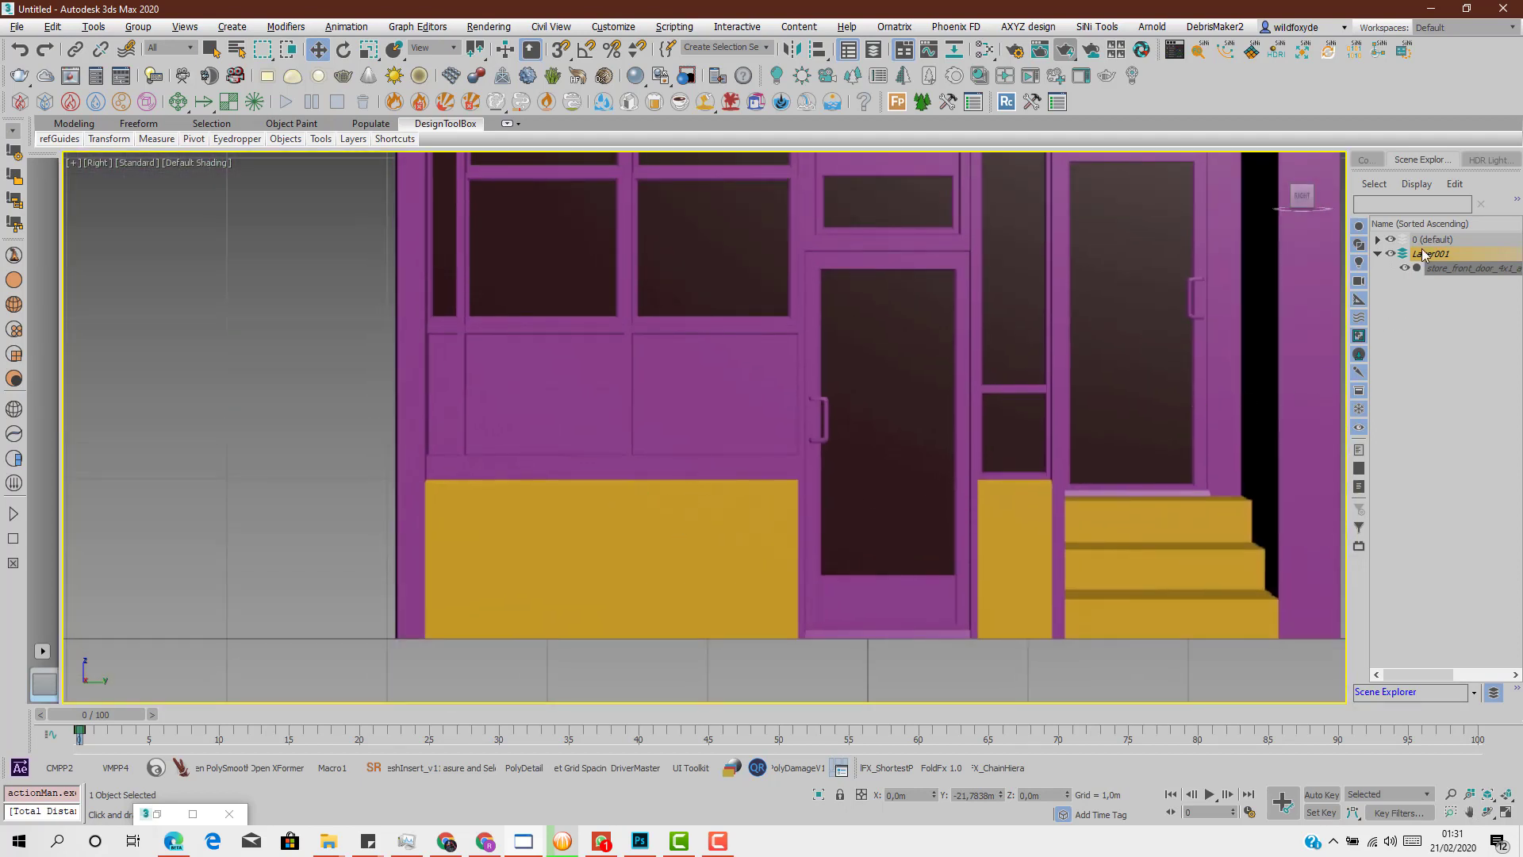
left_click(1367, 159)
left_click(1363, 184)
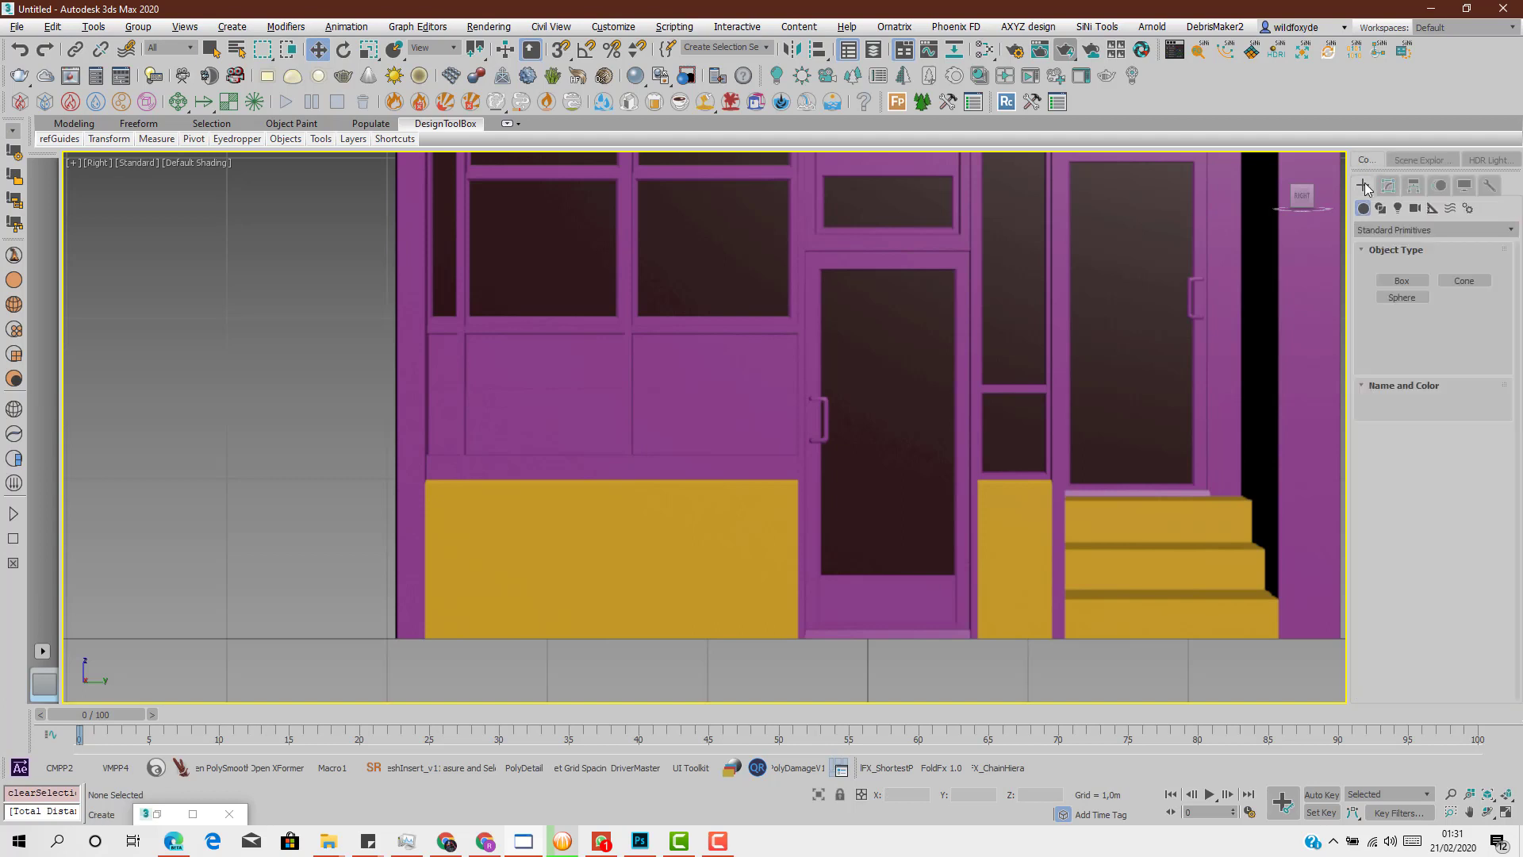
left_click(1380, 208)
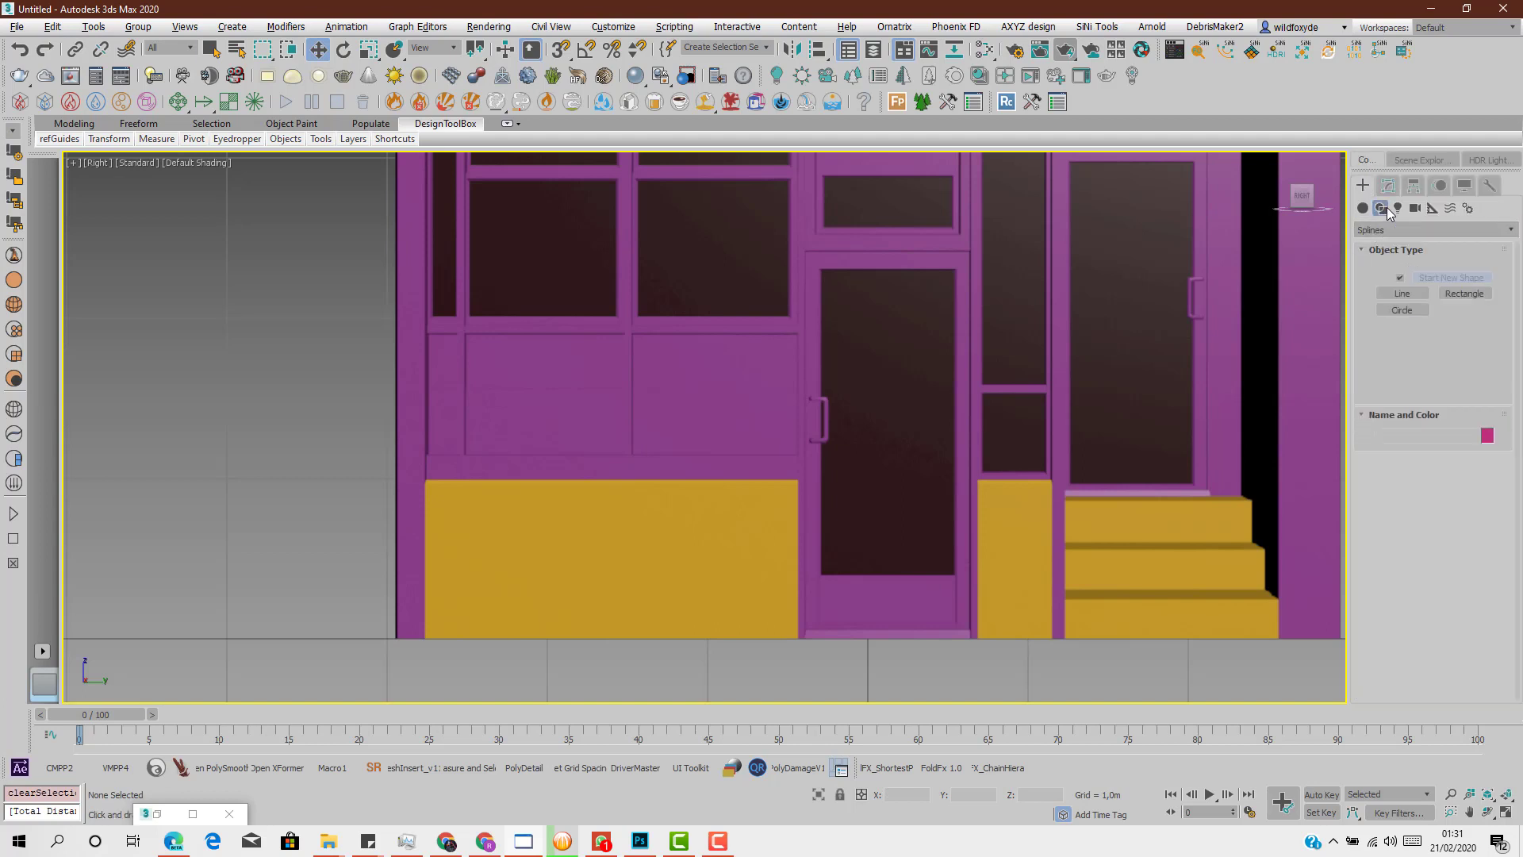
left_click(1474, 293)
left_click_drag(425, 481, 798, 639)
key("w")
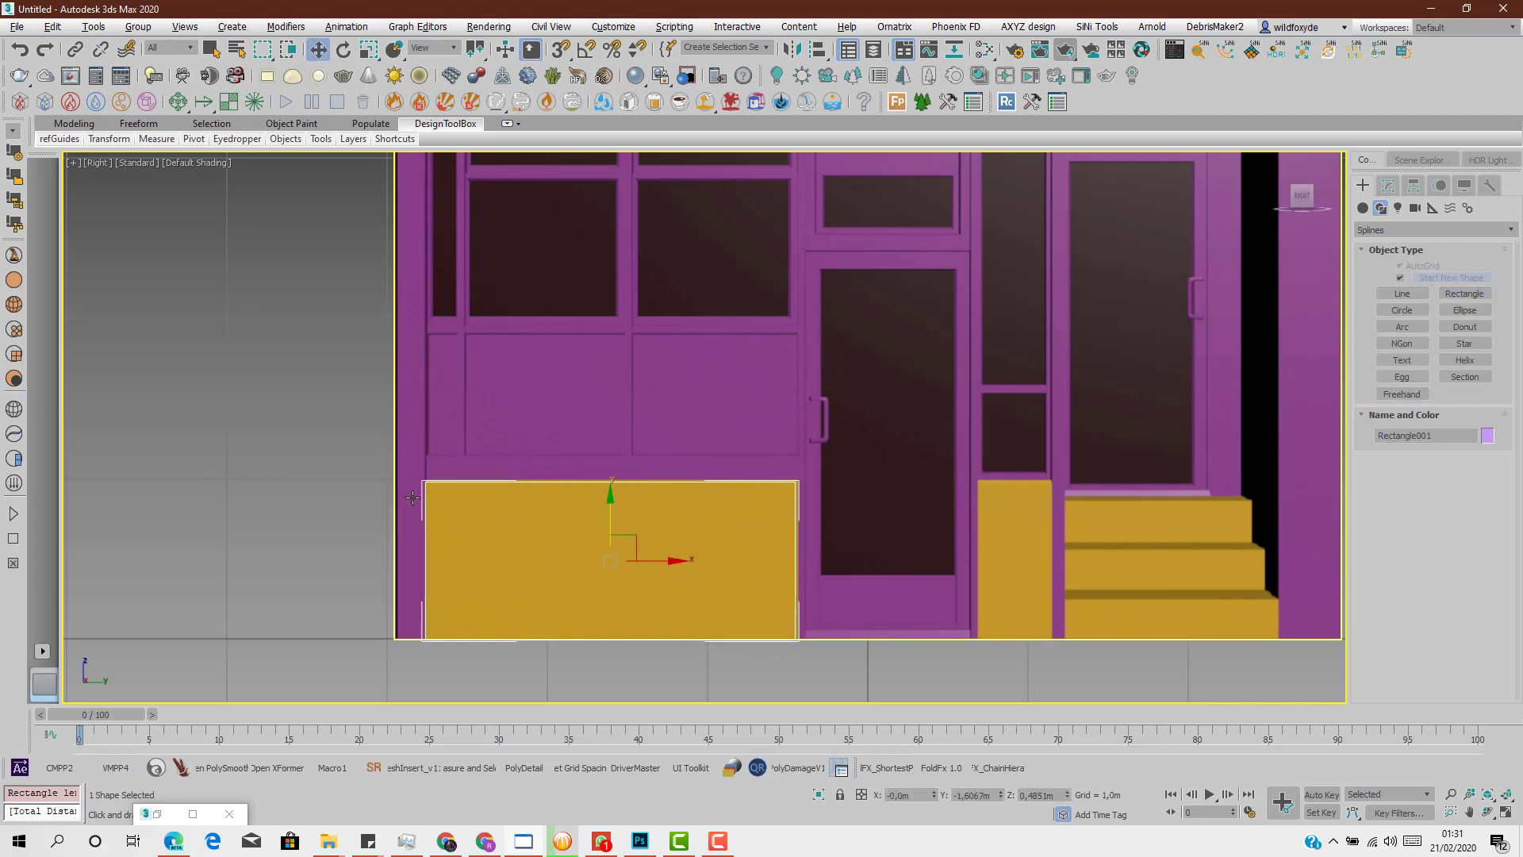
Clone the yellow panel's rectangle straight up over the purple panels, to a height of about Z 1.79 m
middle_click_drag(531, 540, 445, 537)
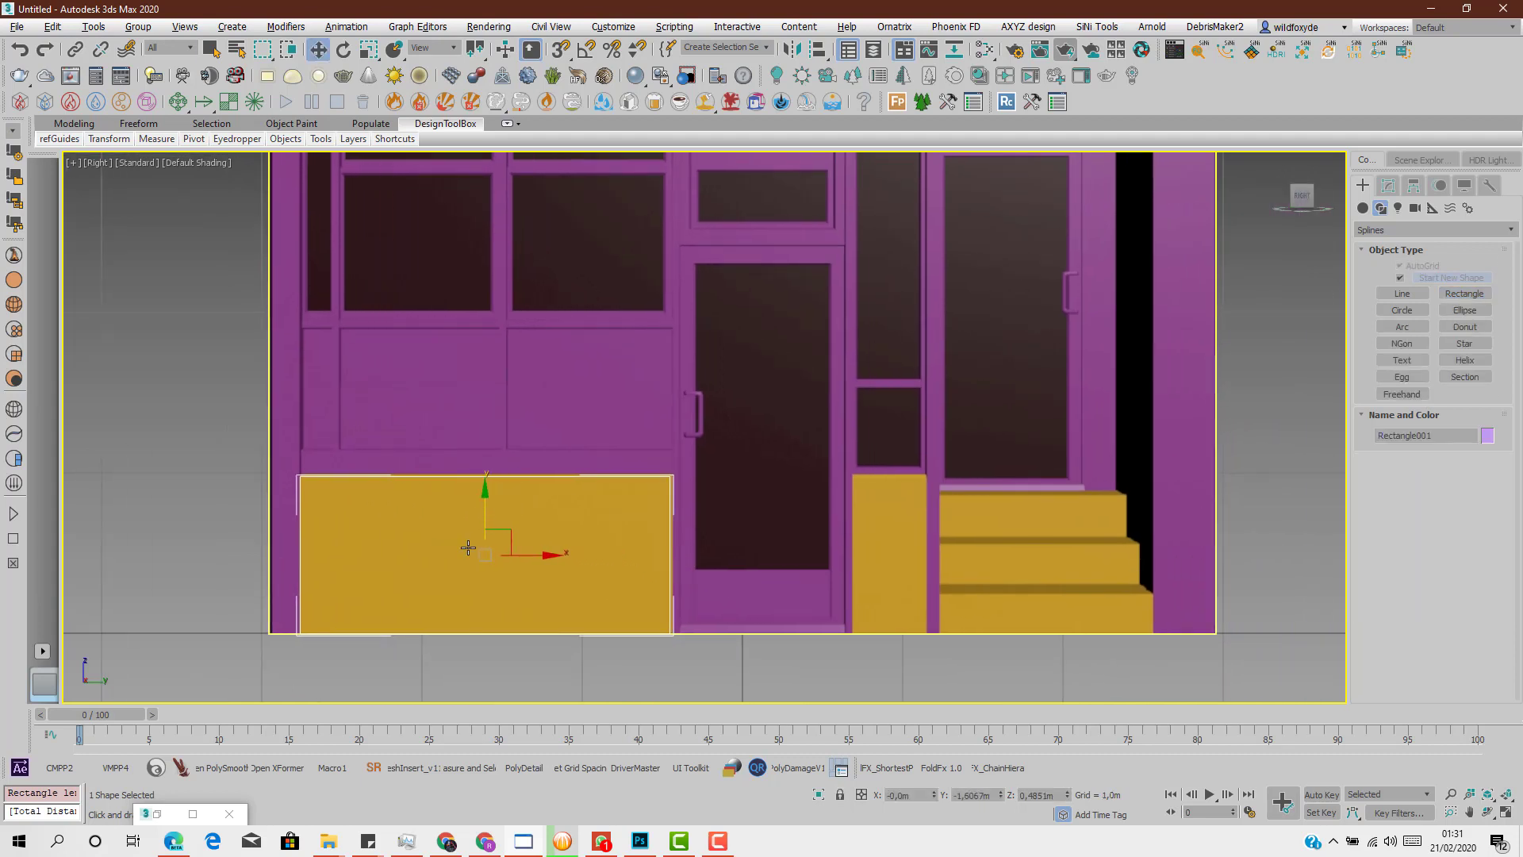
scroll(459, 555, "up", 2)
scroll(490, 516, "down", 4)
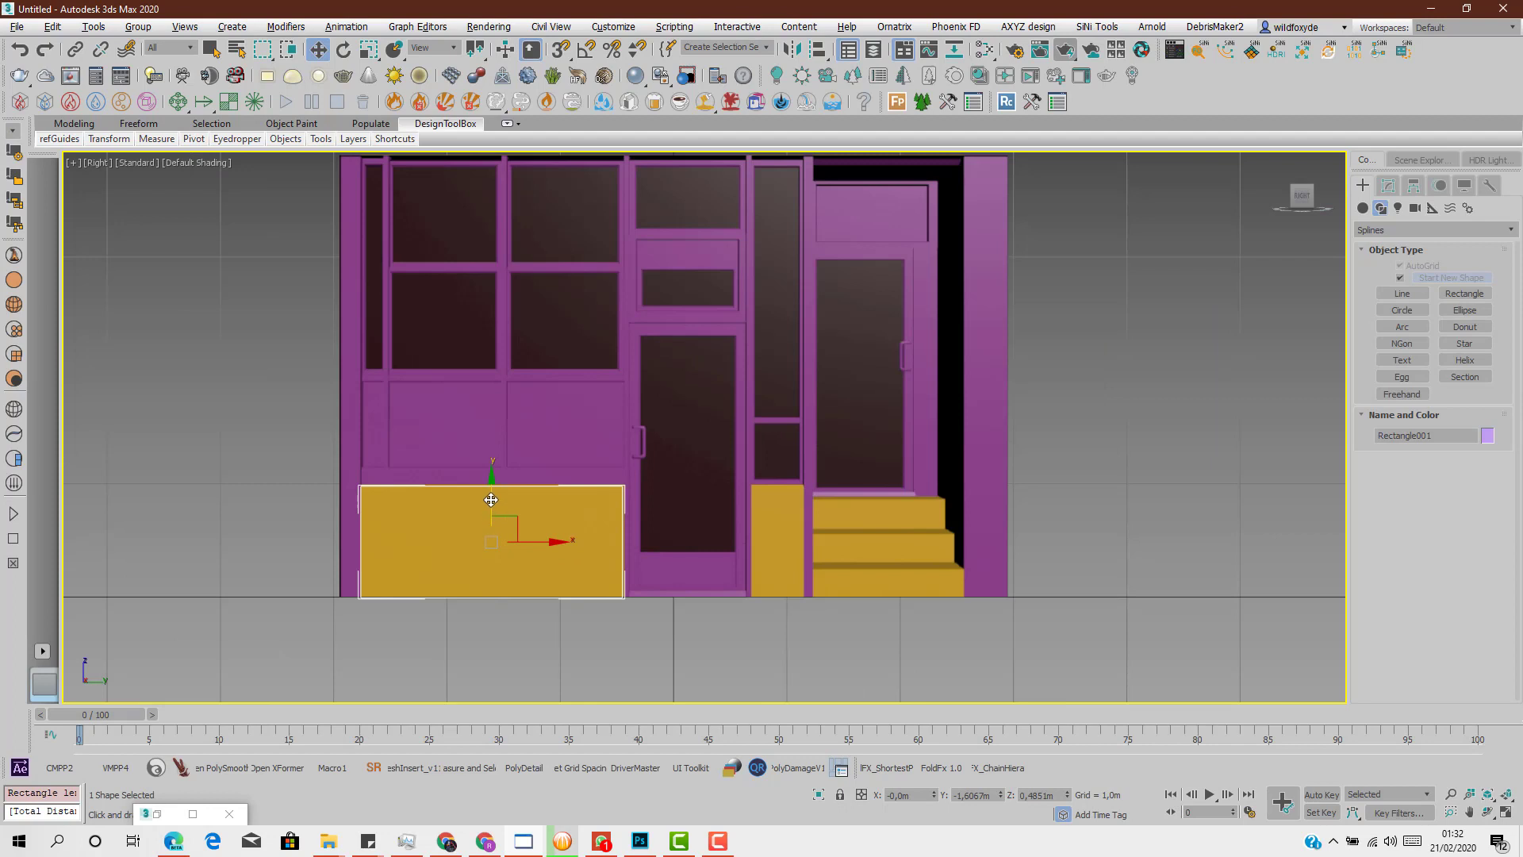
left_click_drag(491, 499, 491, 352, "shift")
left_click(759, 487)
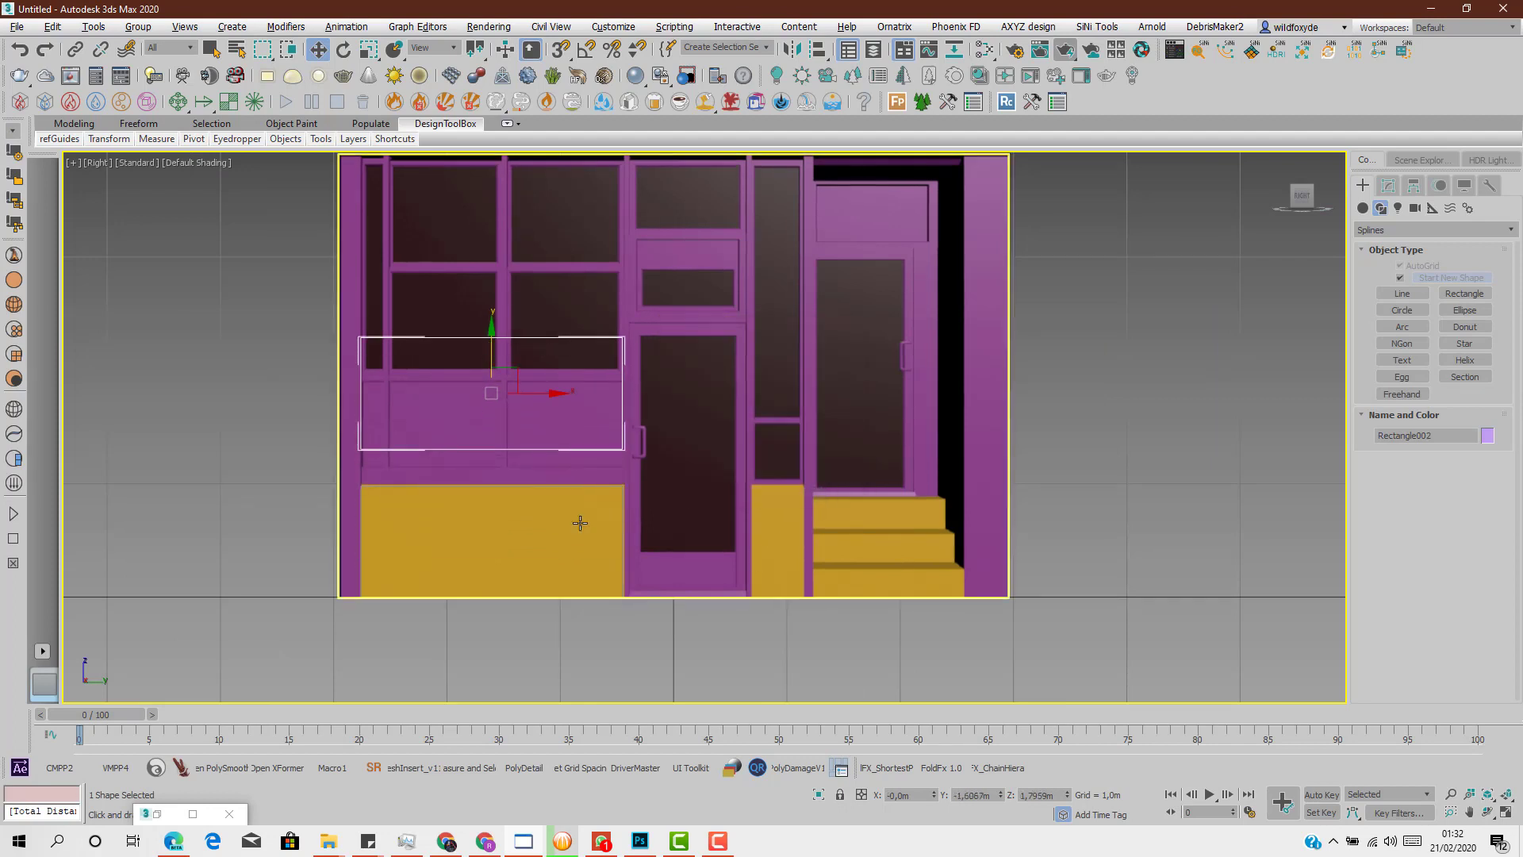
scroll(580, 523, "up", 3)
left_click(346, 683)
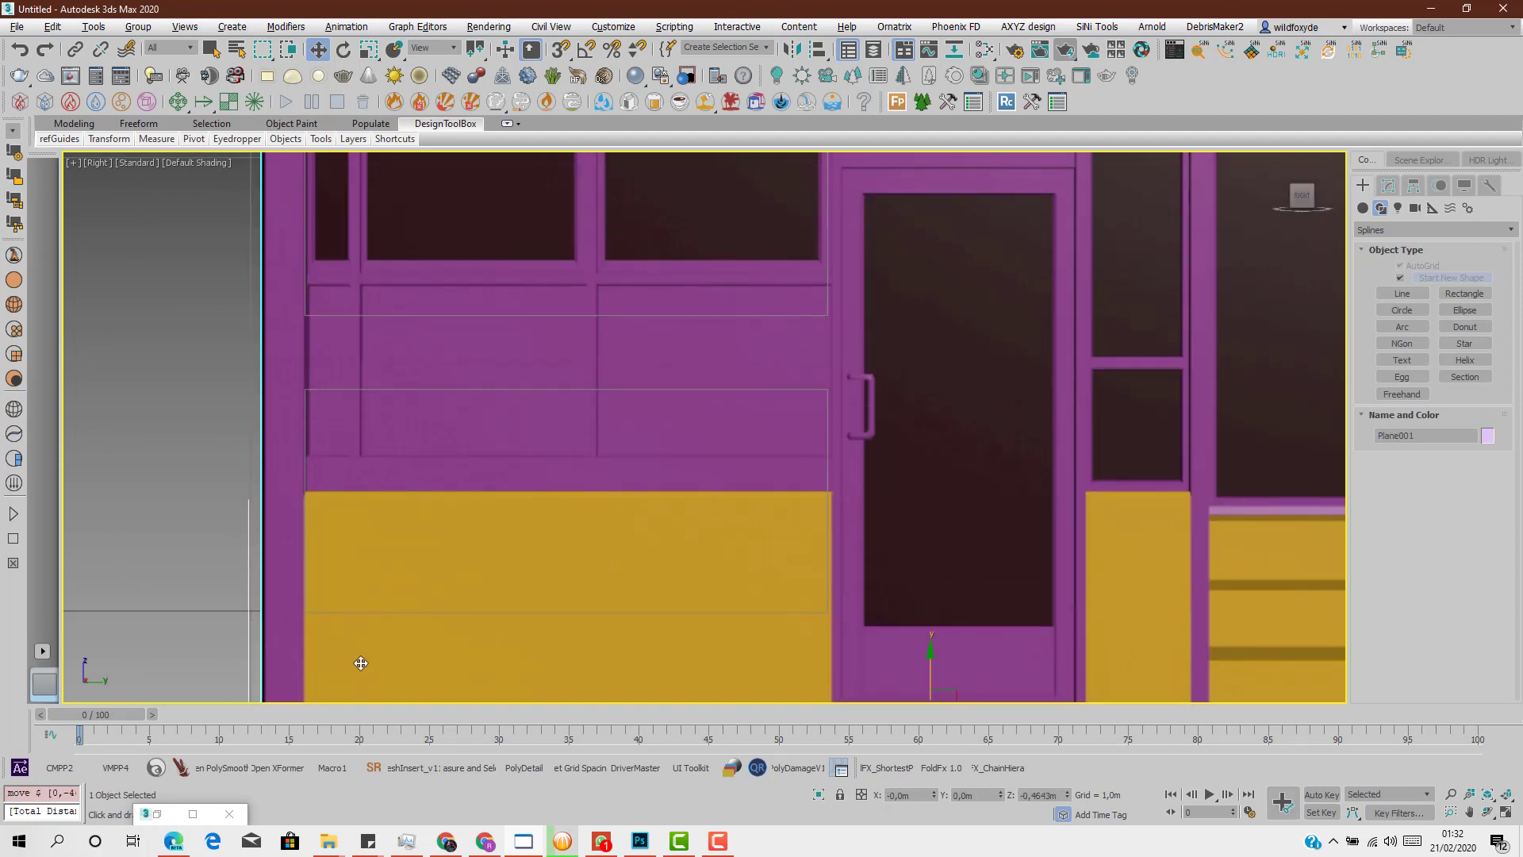
Undo the textured plane's accidental move and put Plane001 on the frozen layer Layer001
key("ctrl+z")
left_click(673, 447)
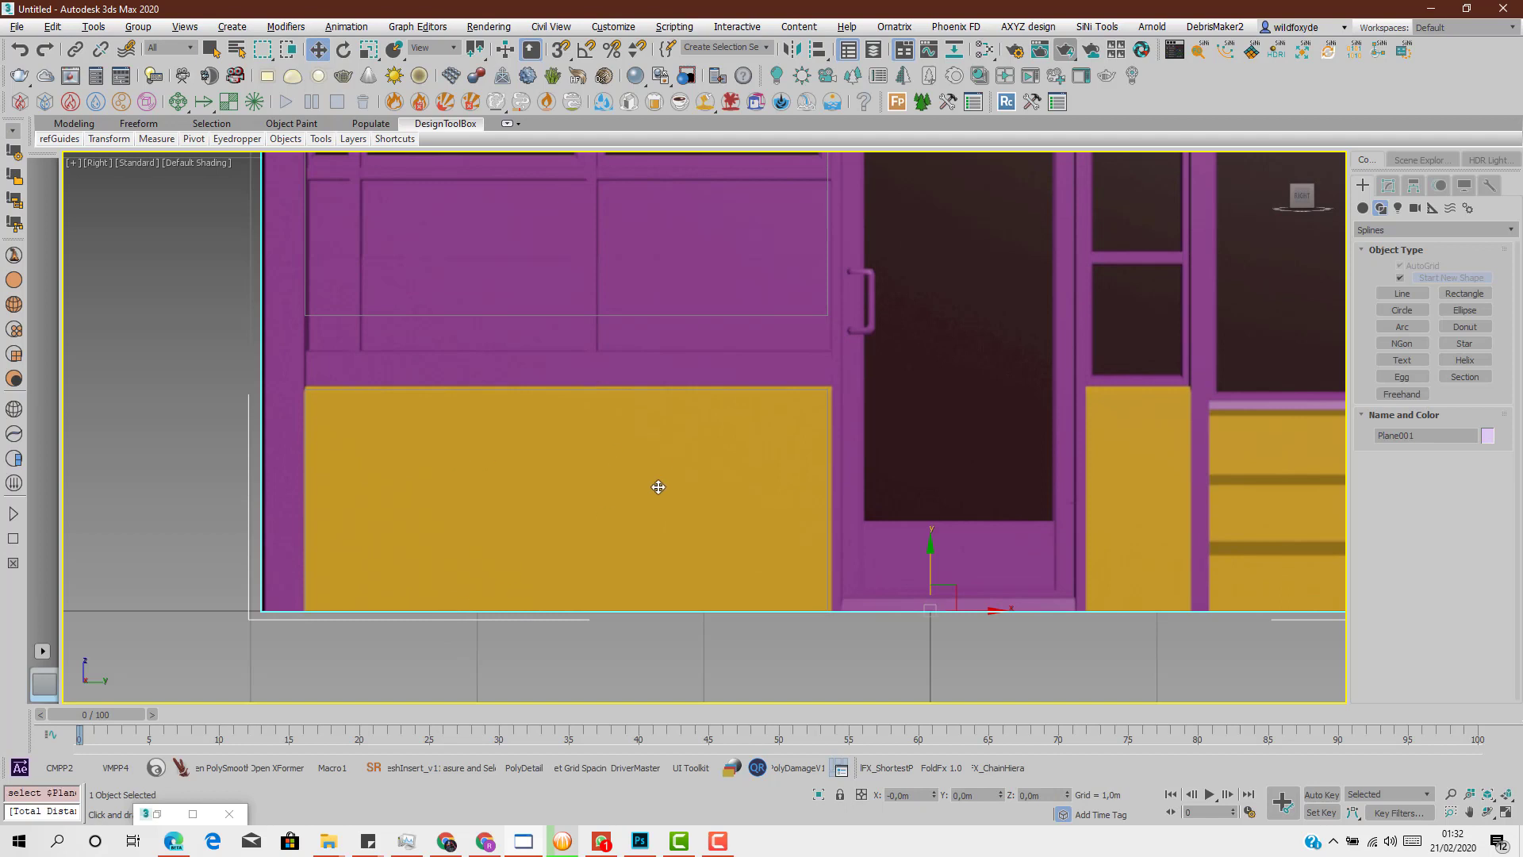
left_click(1409, 160)
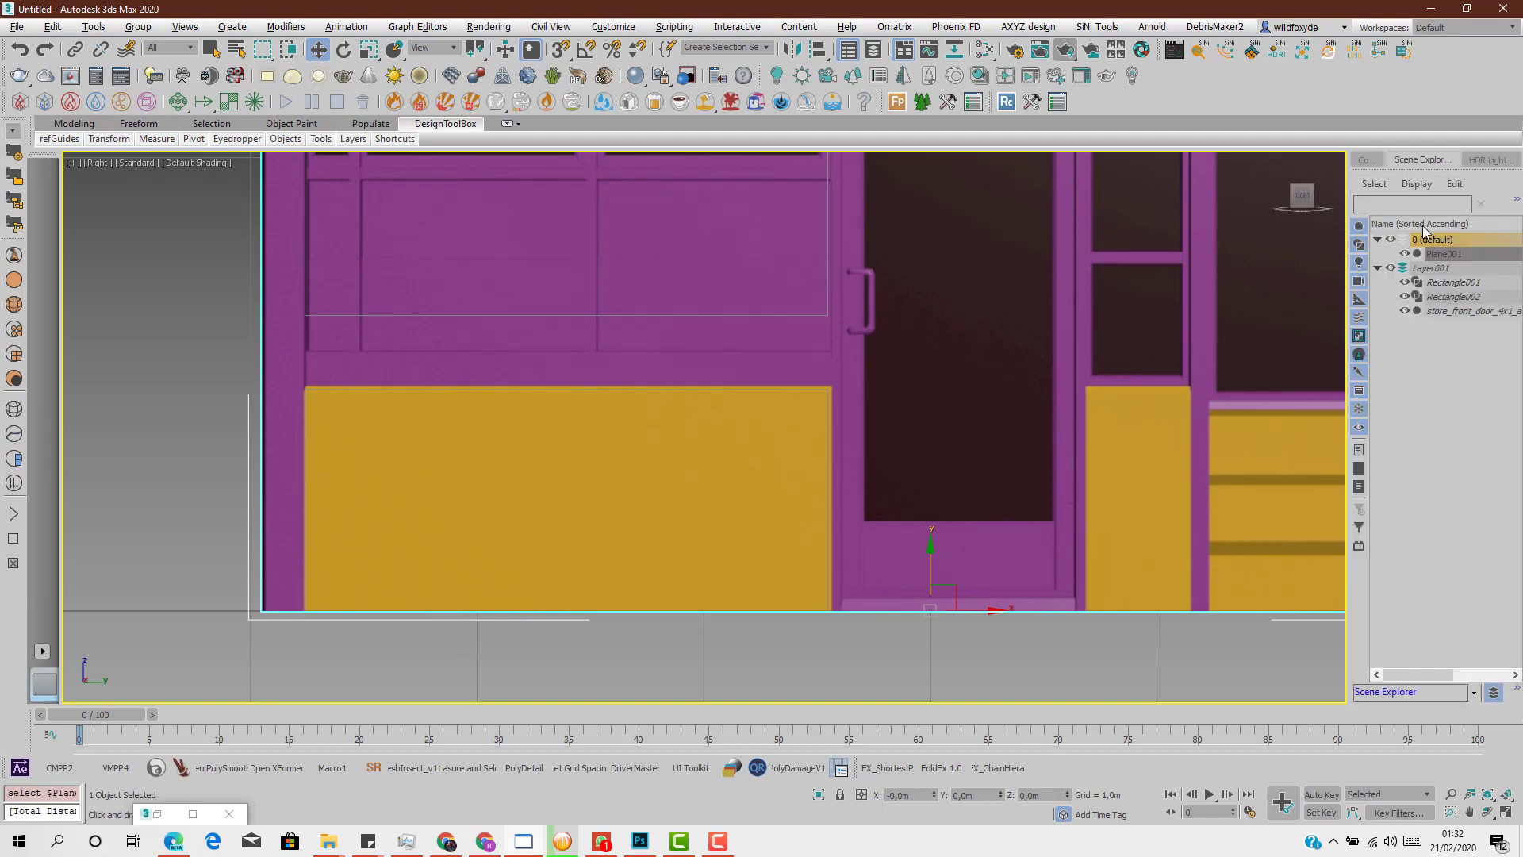
mouse_move(1445, 256)
left_mouse_down()
mouse_move(1460, 292)
mouse_move(1434, 268)
left_mouse_up()
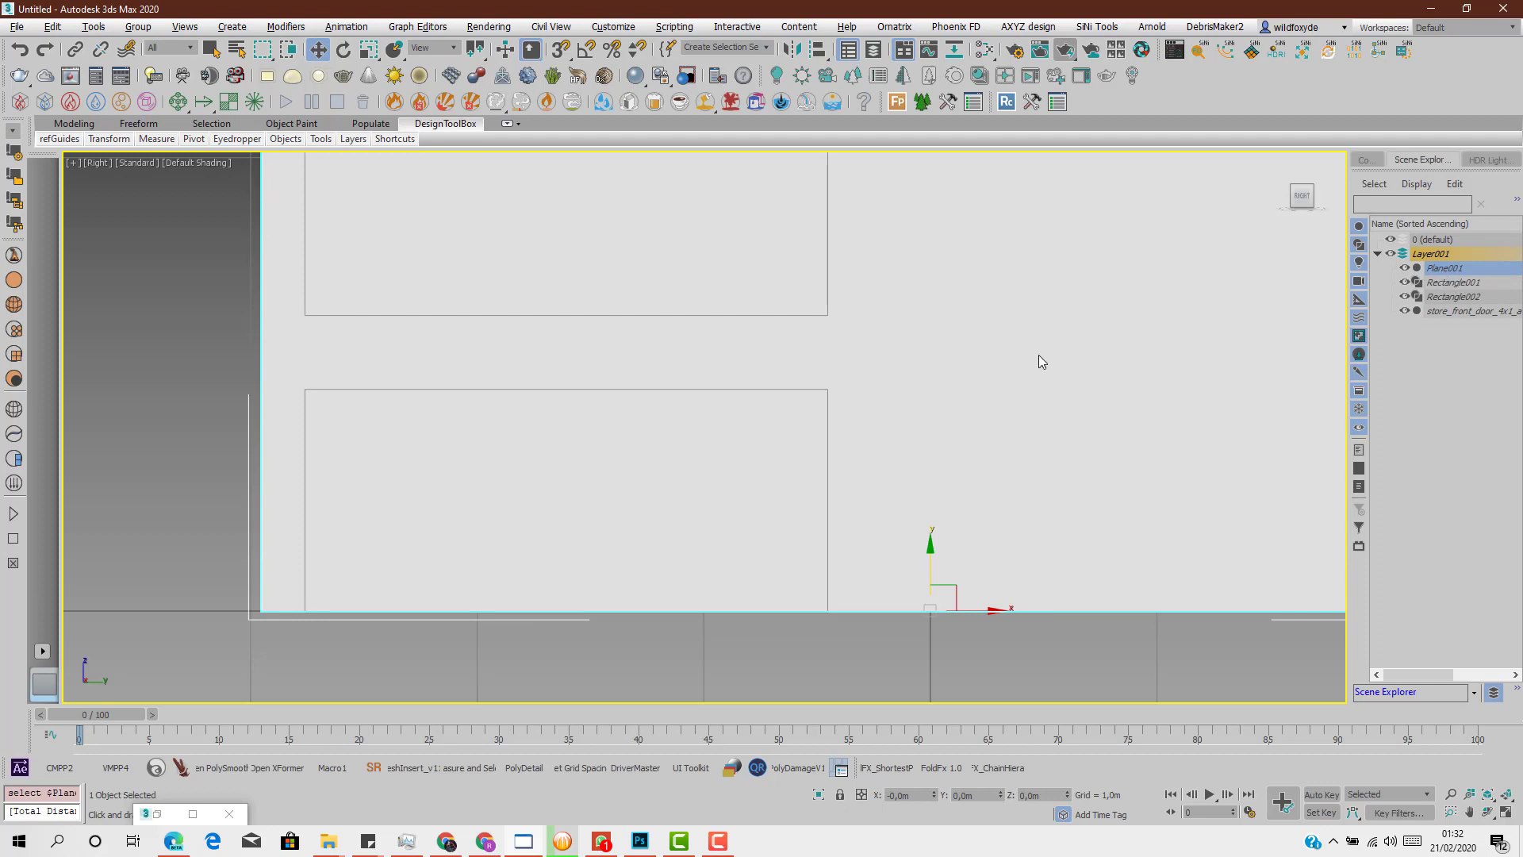
Turn off Show Frozen in Gray in the object properties of the textured plane Plane001
right_click(1459, 269)
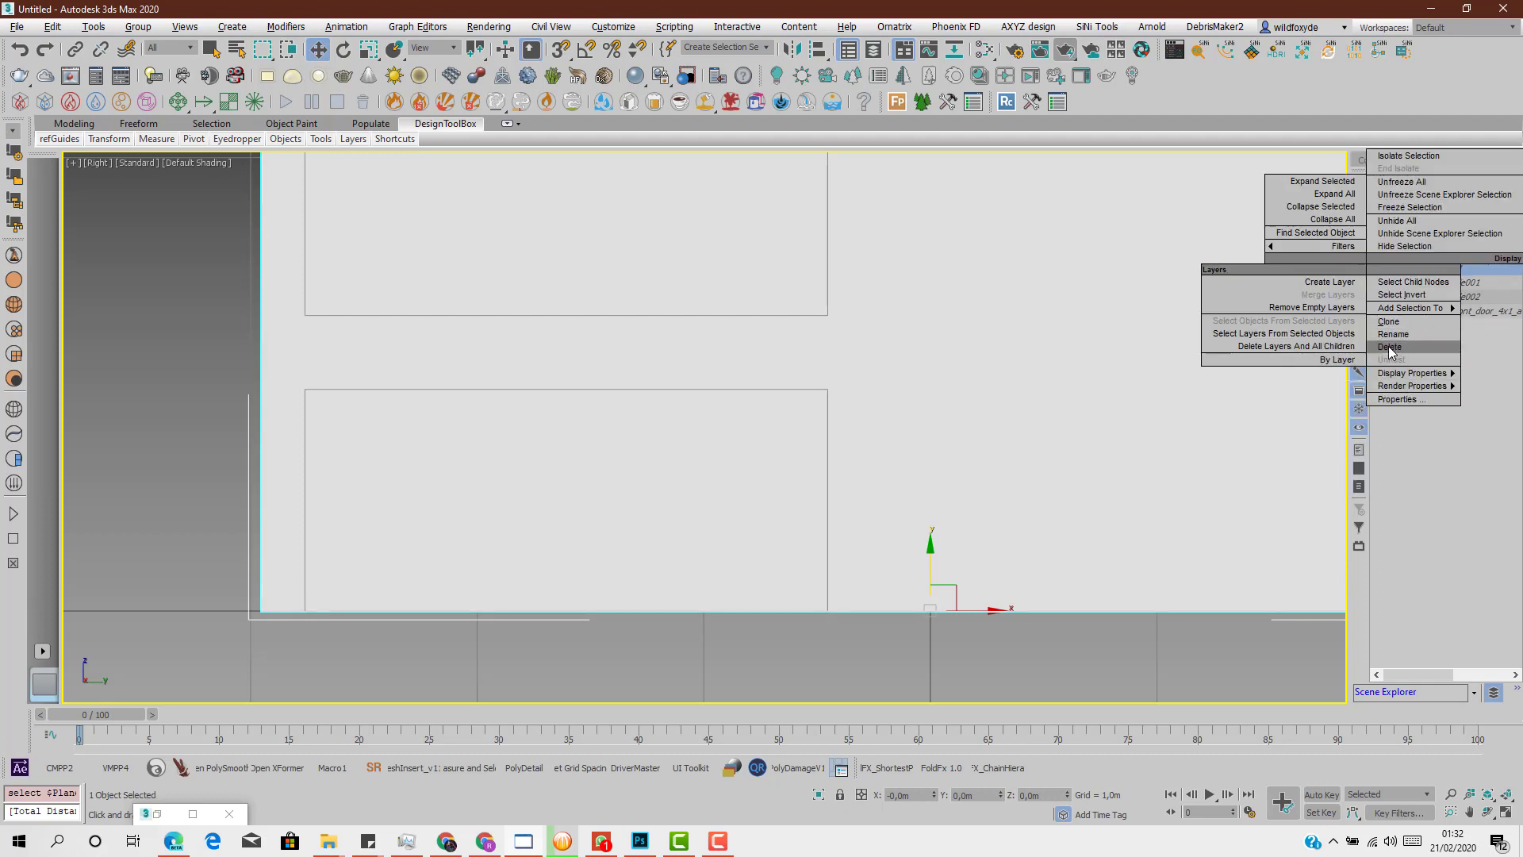
left_click(1493, 270)
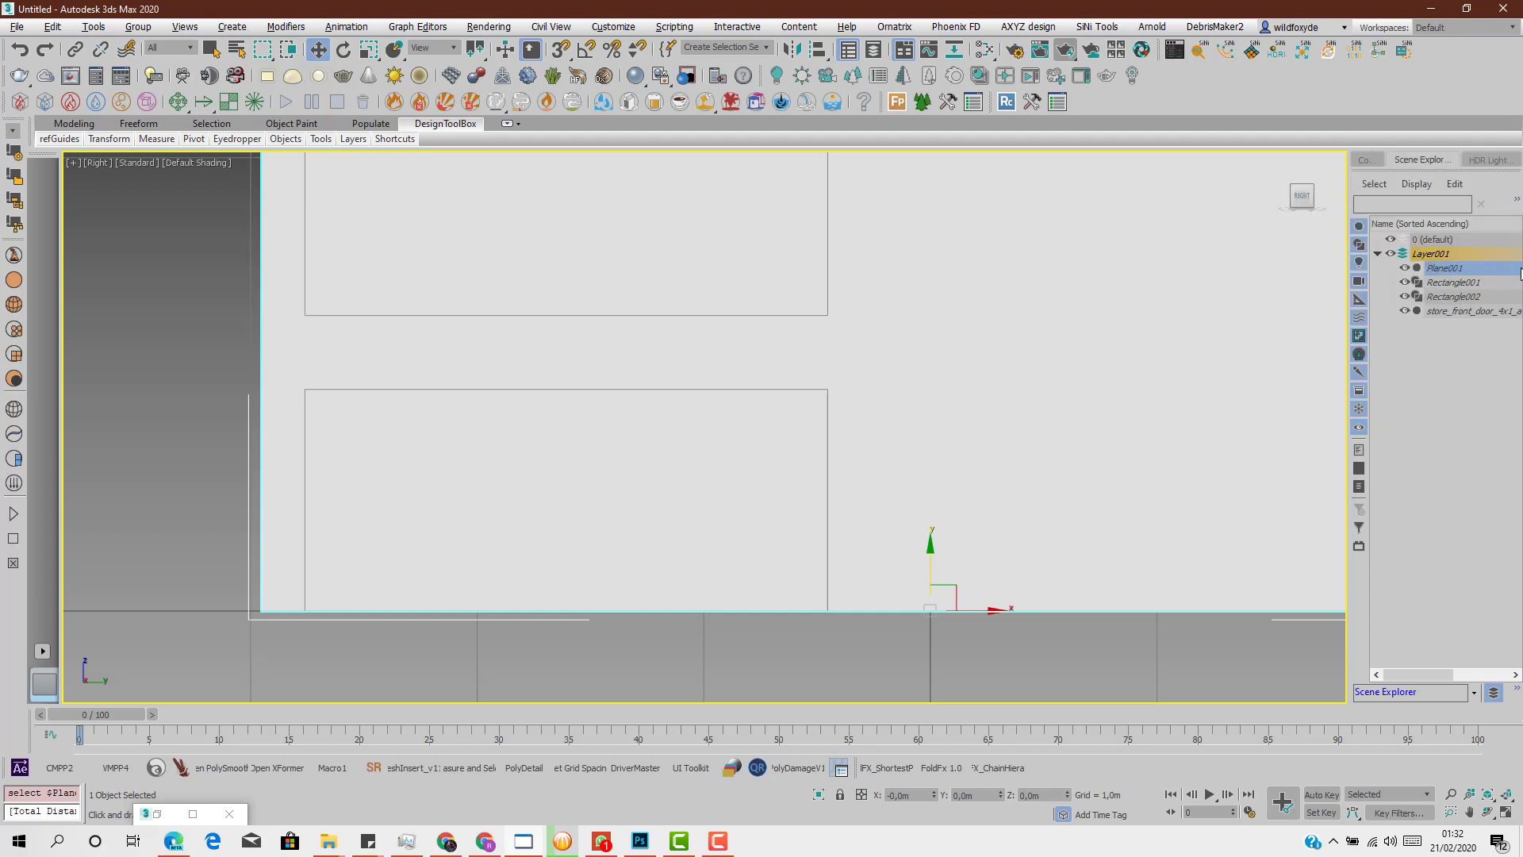
right_click(1467, 268)
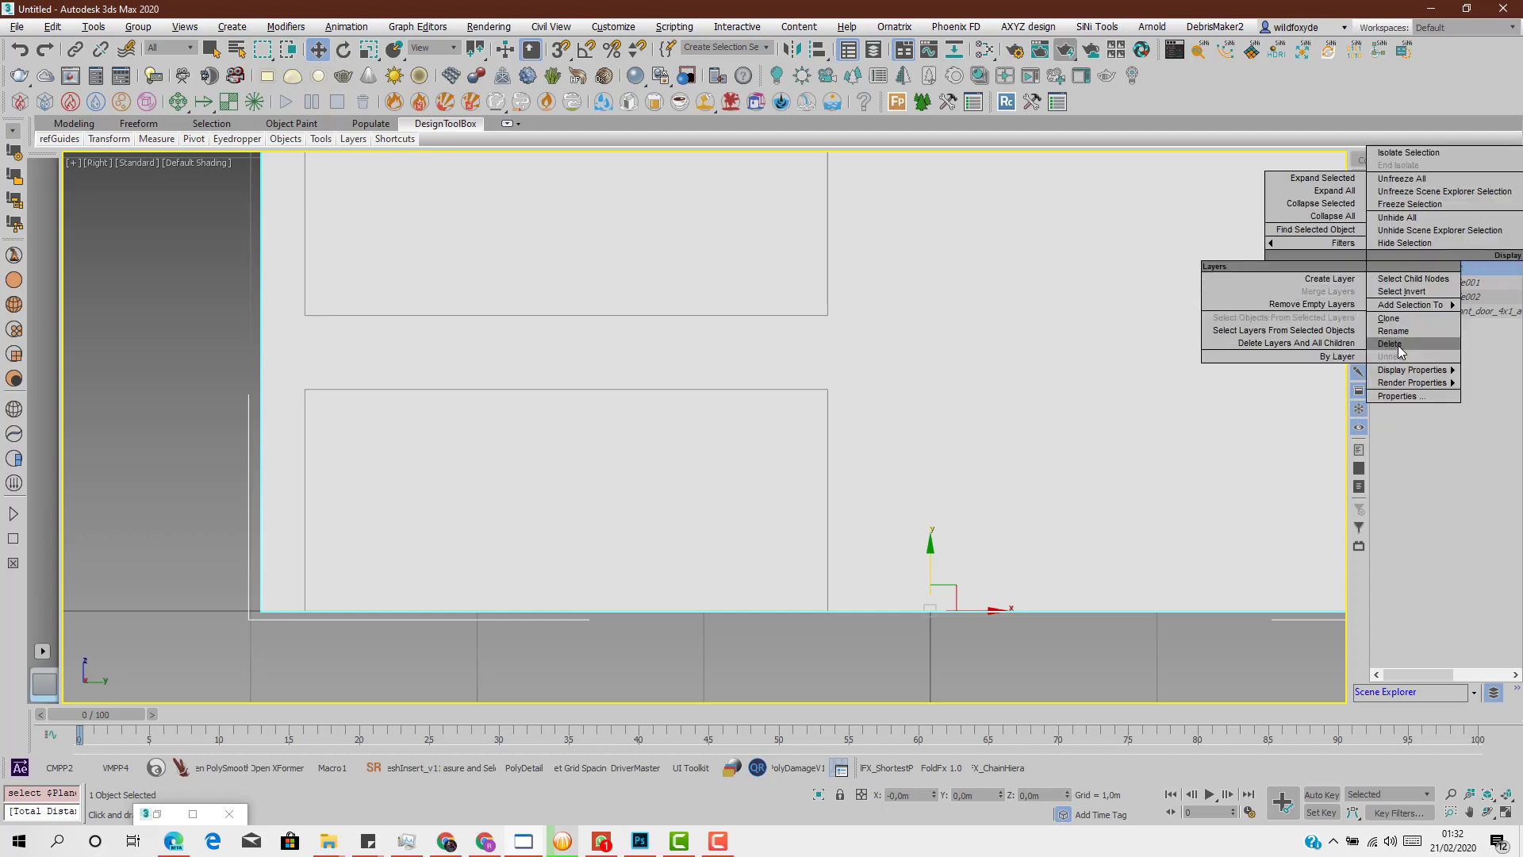
left_click(1504, 294)
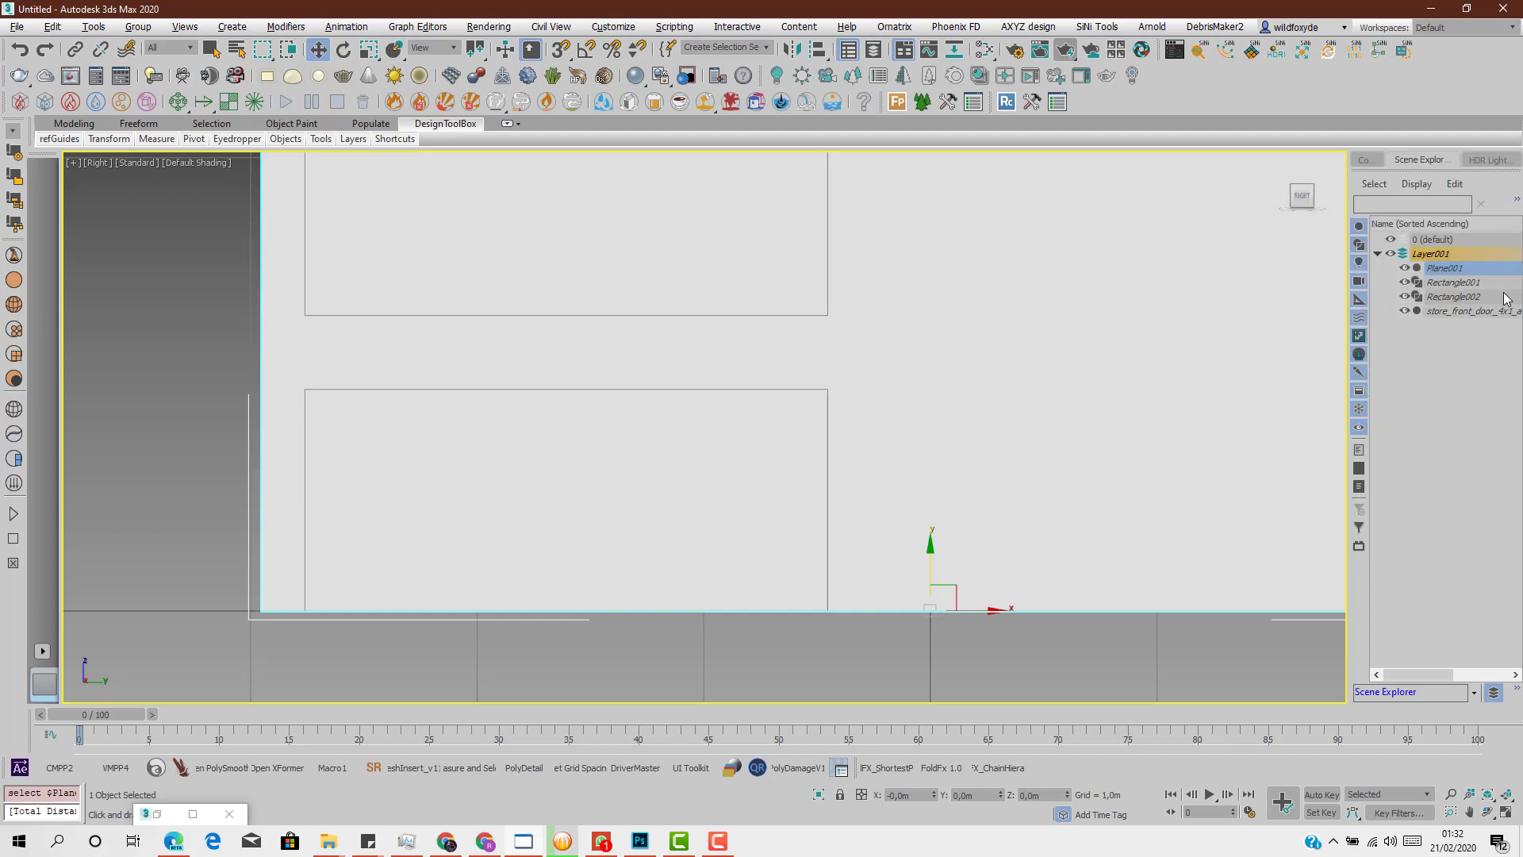
right_click(949, 317)
left_click(984, 439)
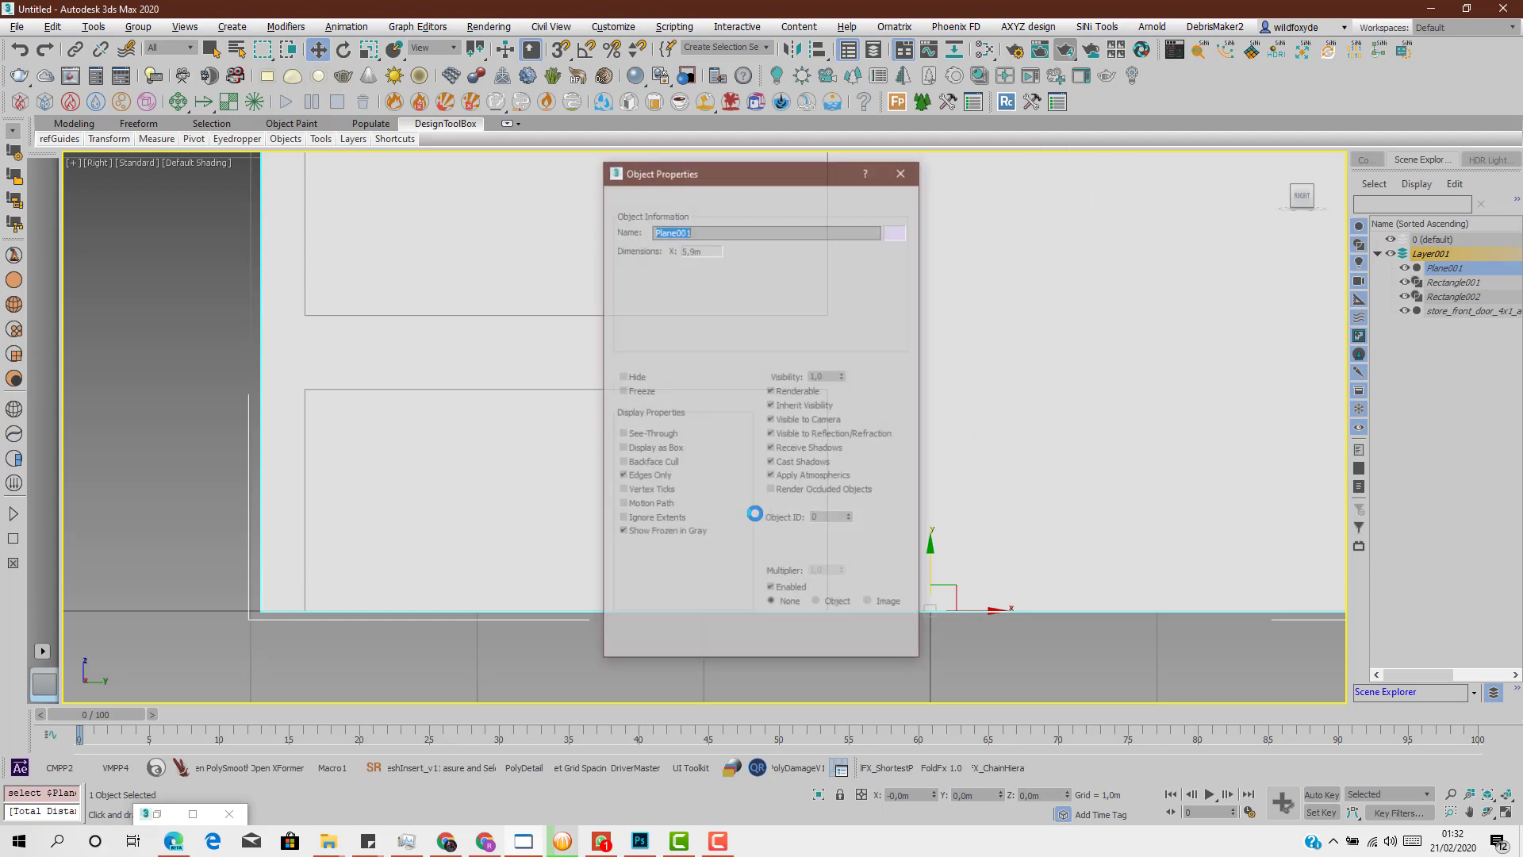
left_click(646, 534)
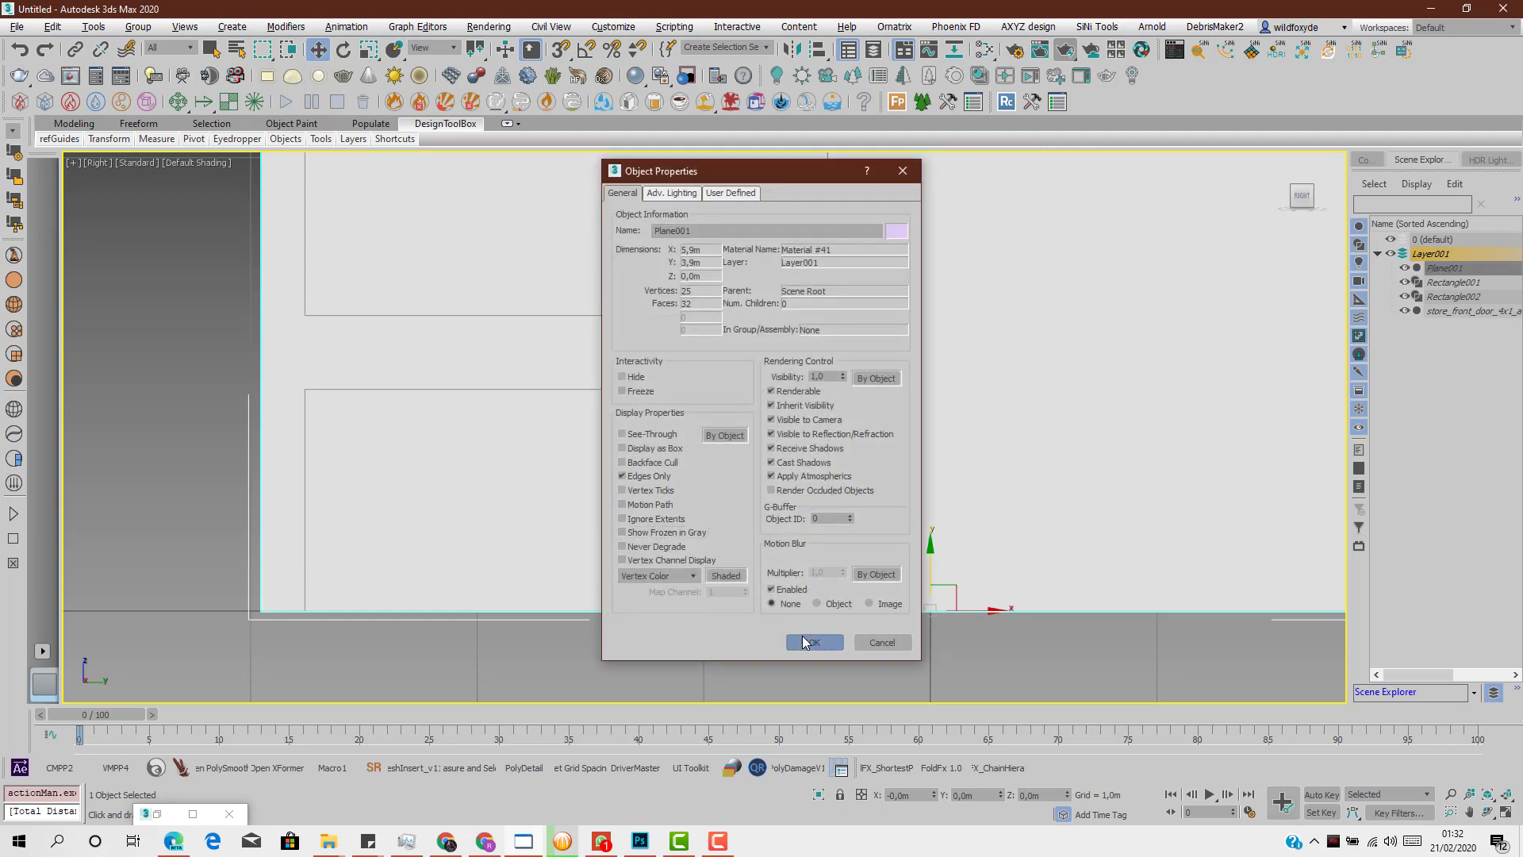
left_click(808, 641)
Move Rectangle001 and Rectangle002 out of Layer001 onto layer 0 (default), leaving nothing selected
left_click(1444, 296)
left_click(1447, 284, "ctrl")
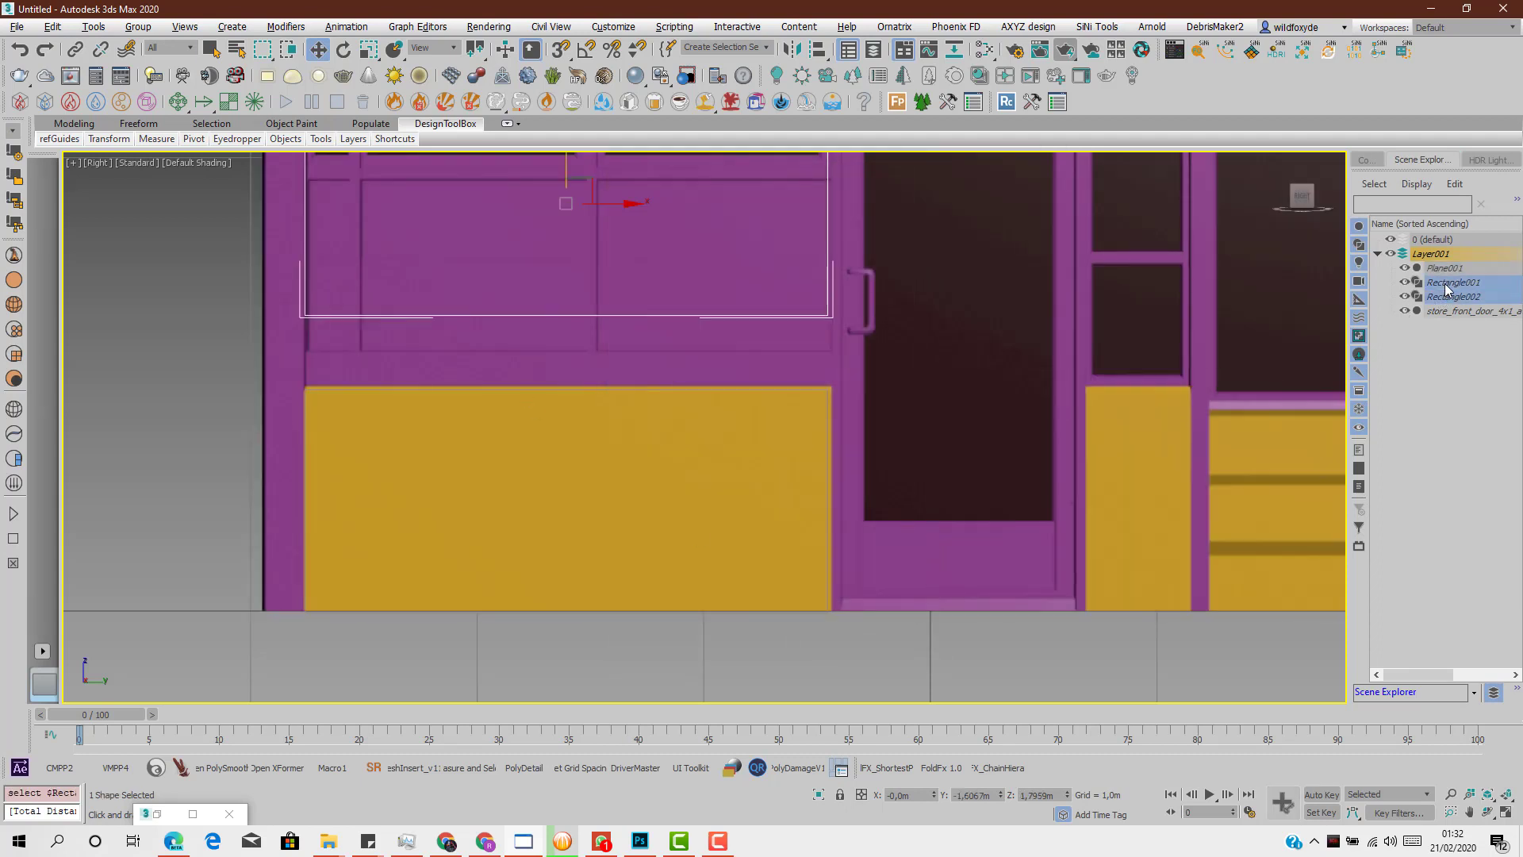
left_click_drag(1439, 296, 1438, 244)
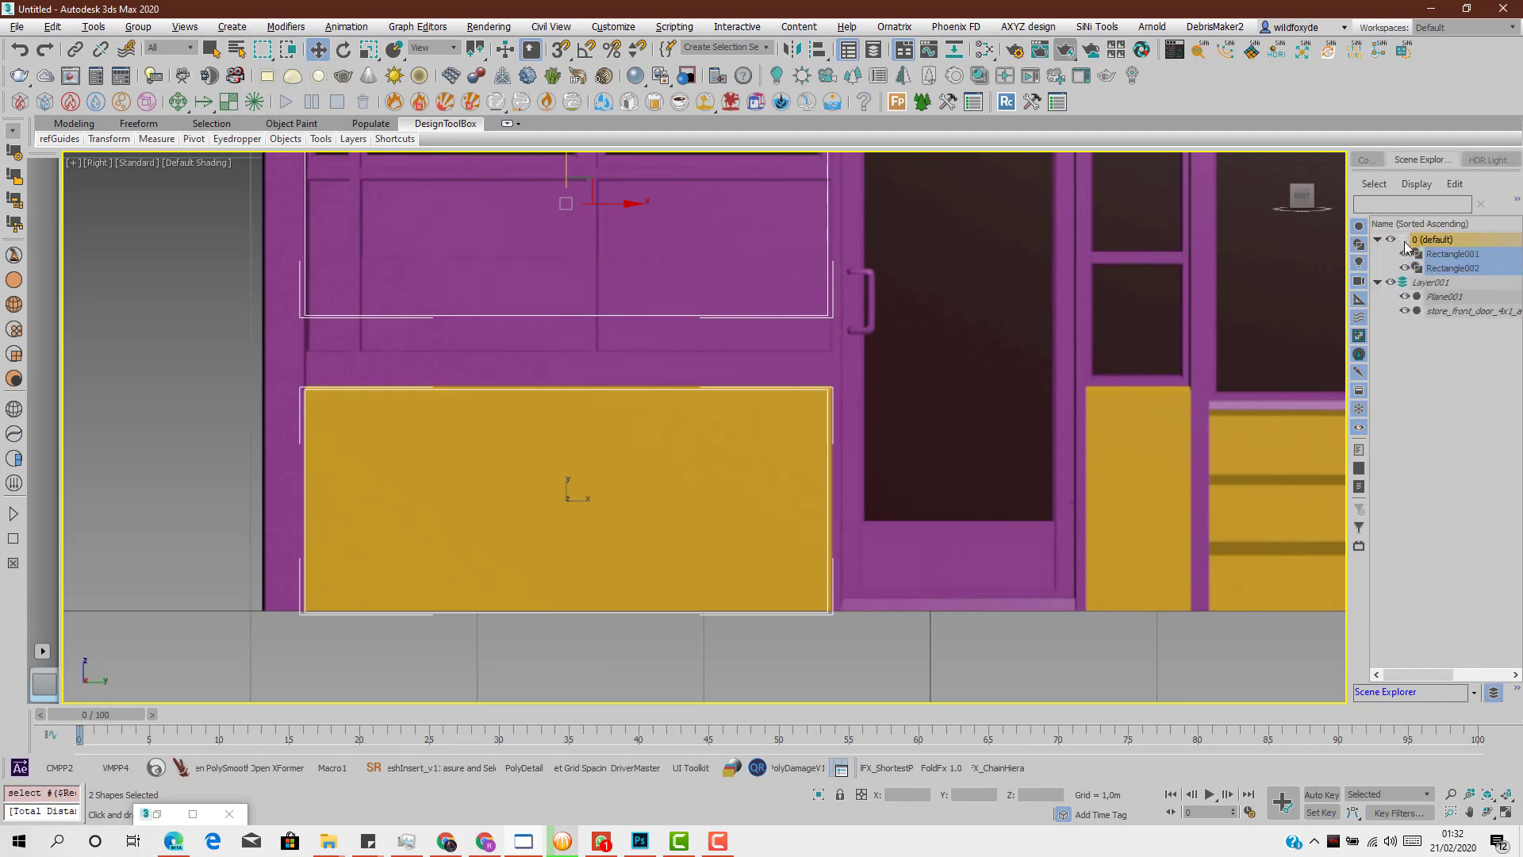
left_click(476, 629)
Convert the rectangle traced around the large yellow panel to an Editable Spline
left_click(496, 610)
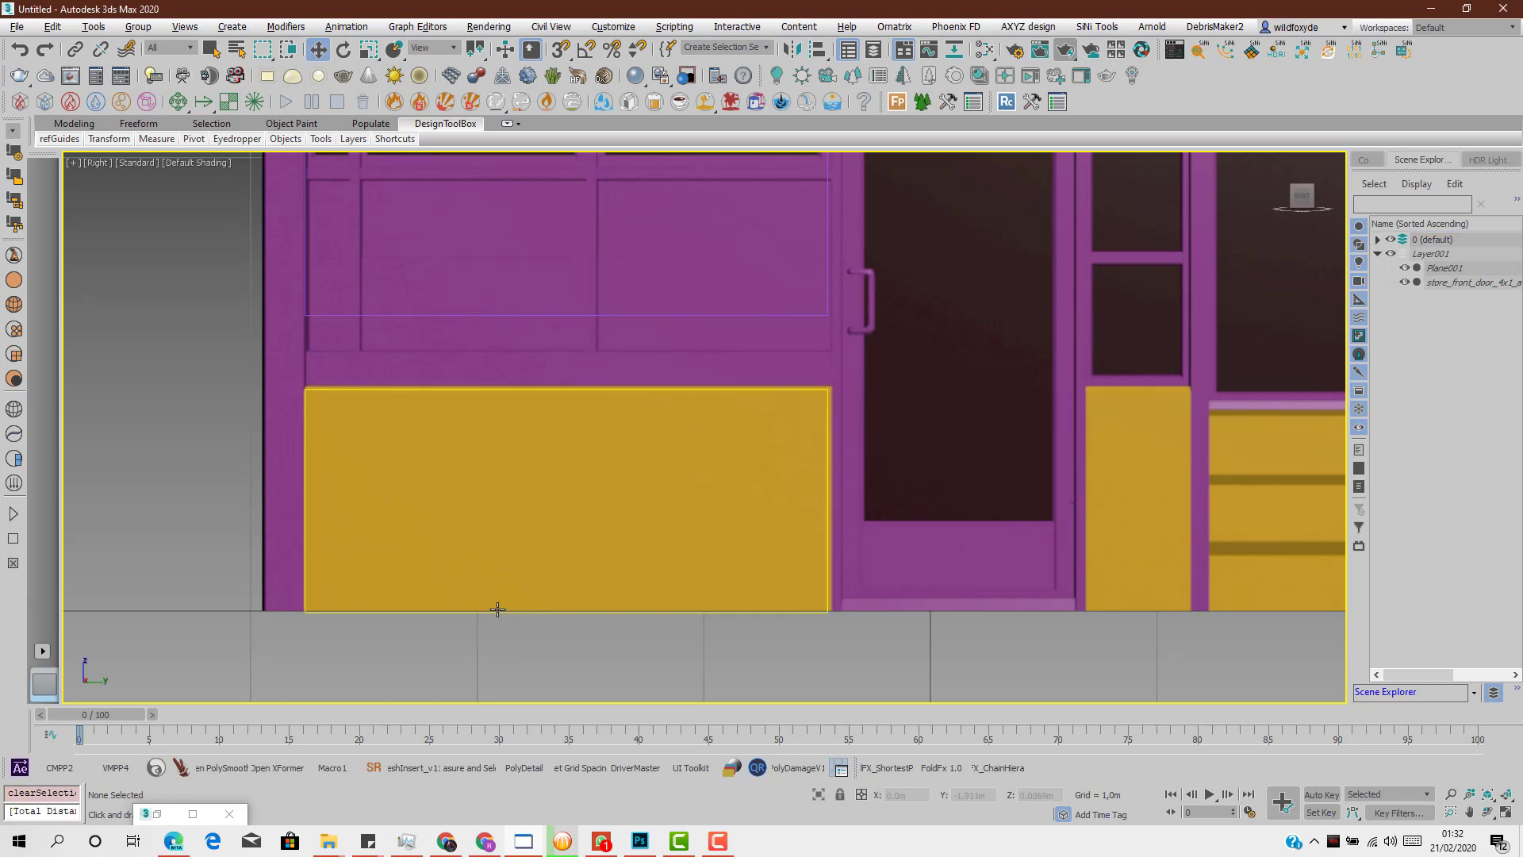
key("z")
right_click(679, 490)
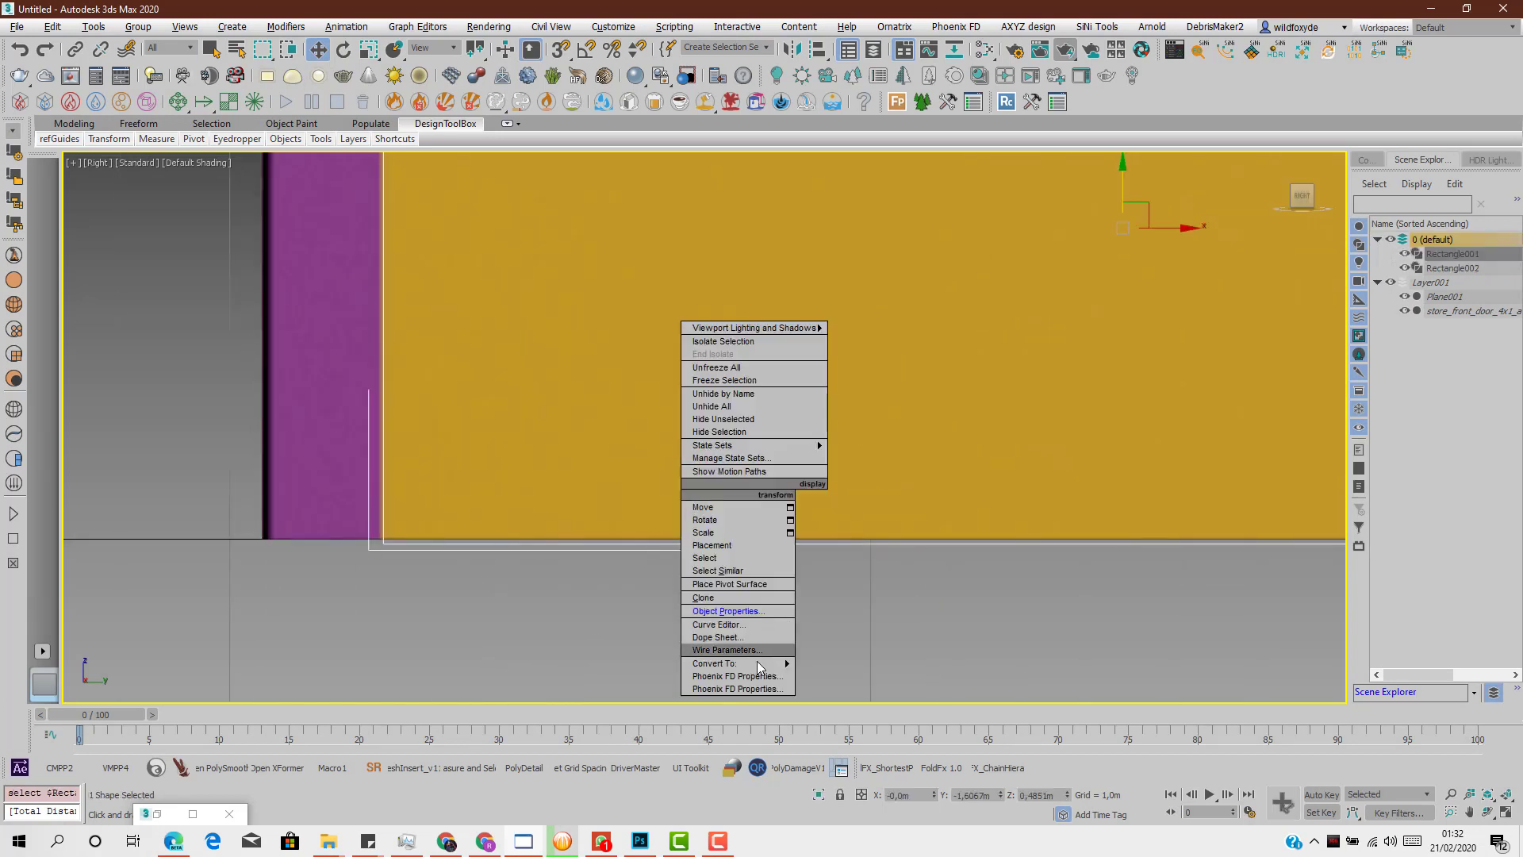
mouse_move(738, 663)
left_click(857, 663)
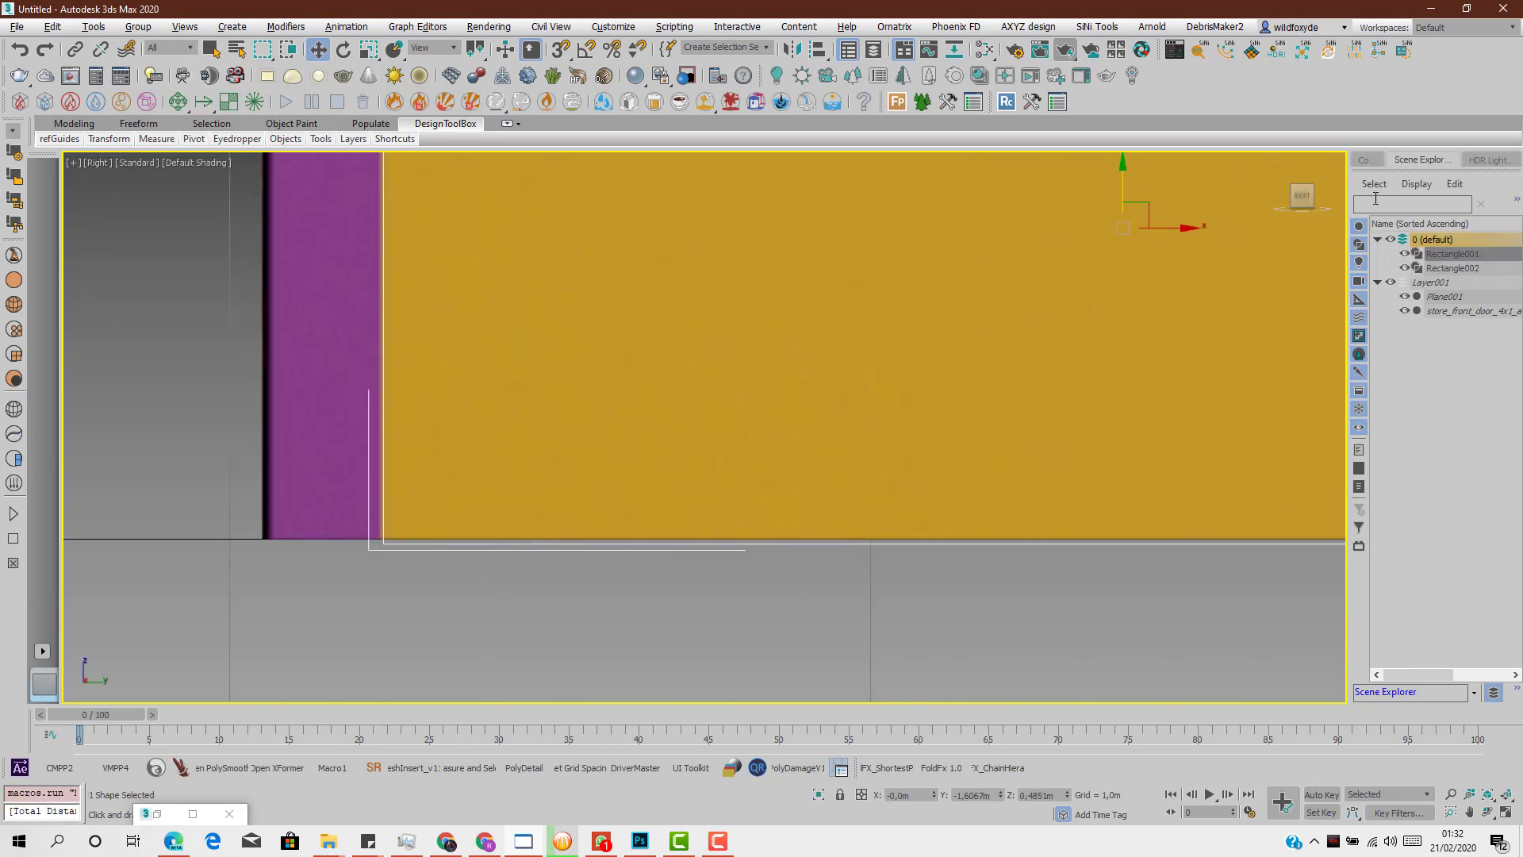
left_click(1366, 160)
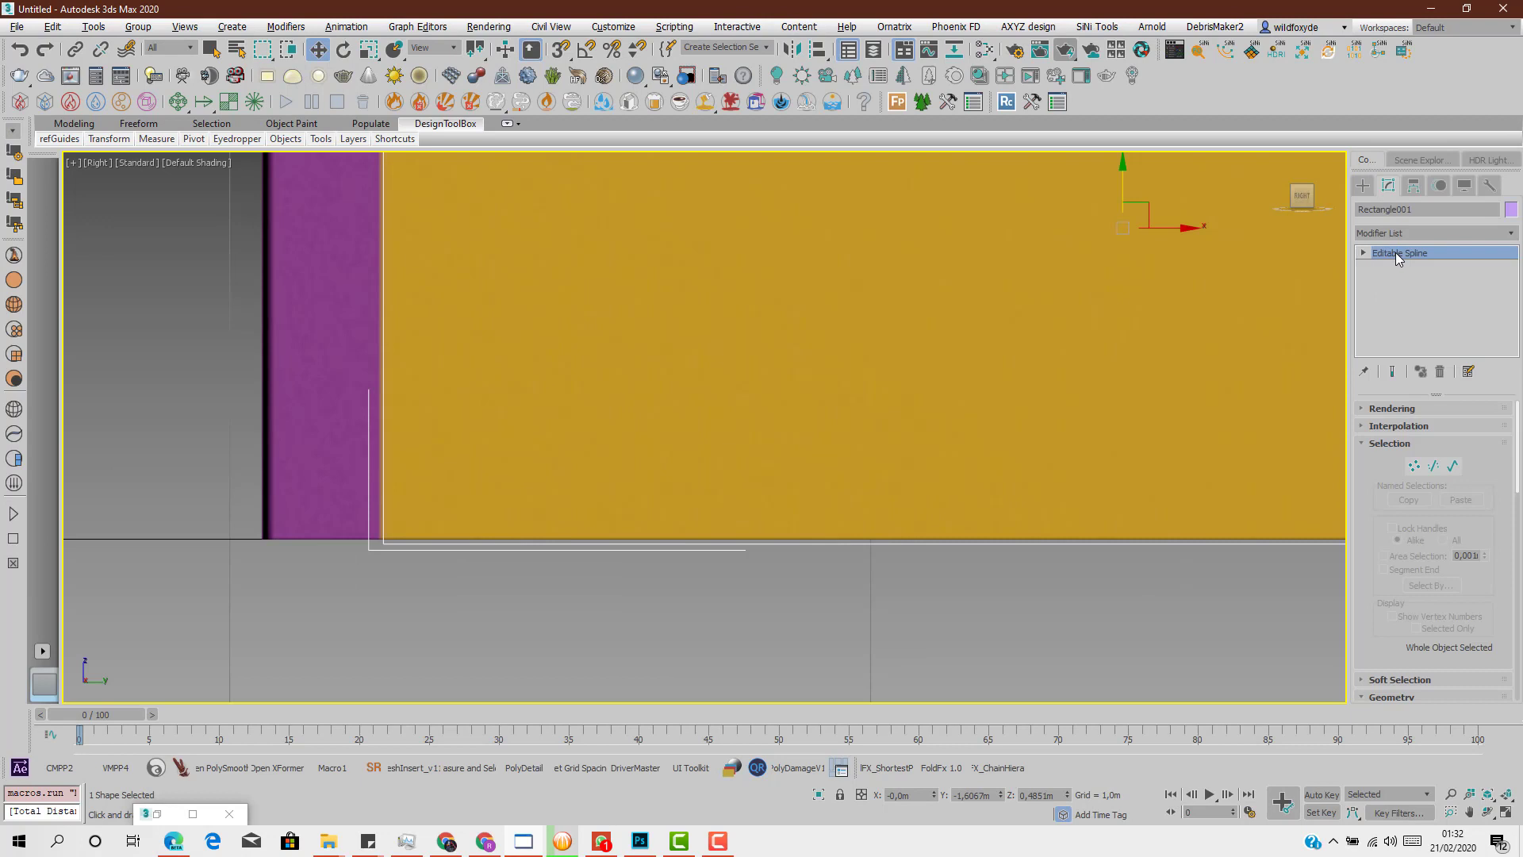
Snap the bottom segment of the yellow panel's spline to the bottom edge of the textured plane
left_click(1434, 466)
left_click(1126, 543)
scroll(1121, 524, "down", 2)
left_click_drag(1121, 501, 510, 546)
key("s")
scroll(829, 396, "down", 4)
middle_click_drag(830, 389, 754, 526)
scroll(697, 411, "up", 2)
scroll(695, 411, "up", 3)
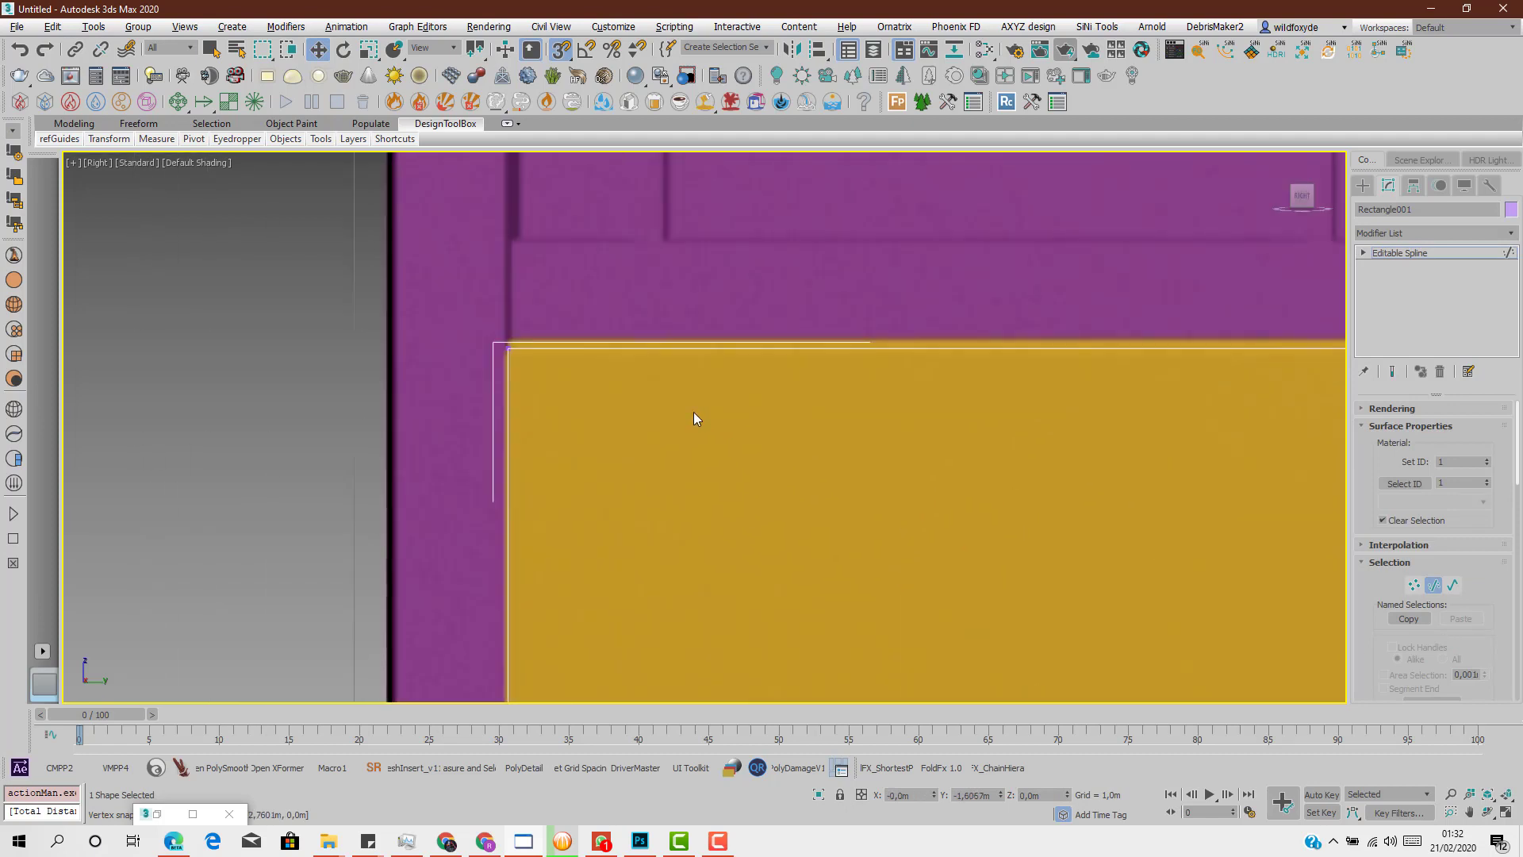
Raise the spline's top segment to the upper edge of the yellow panel, at about Z 0.99 m
scroll(902, 427, "down", 3)
middle_click_drag(984, 405, 817, 468)
left_click(734, 421)
scroll(647, 433, "up", 2)
scroll(732, 416, "up", 2)
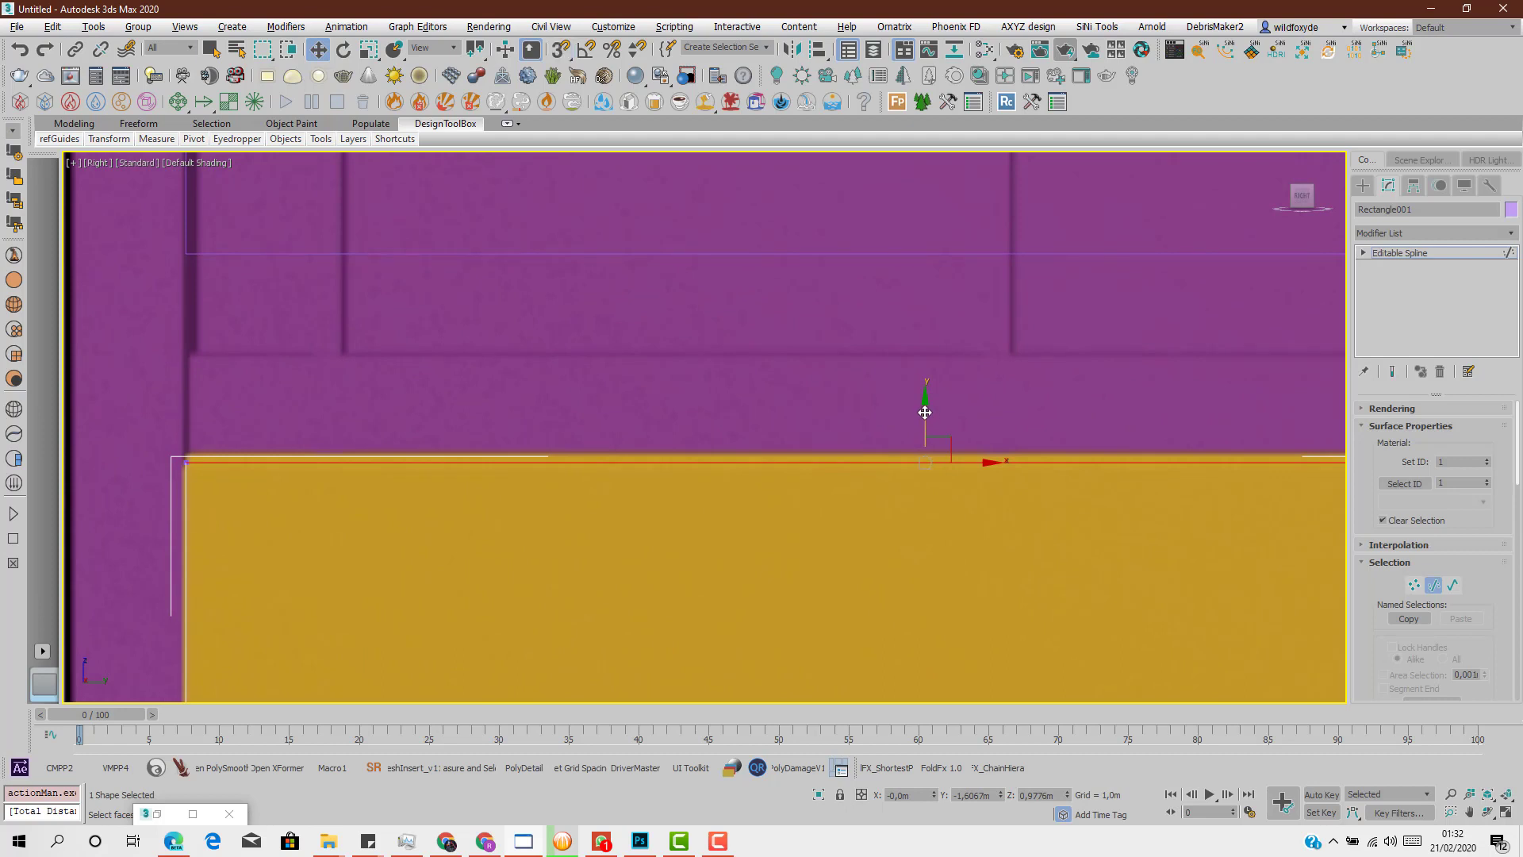
left_click_drag(926, 415, 926, 399)
scroll(863, 429, "down", 2)
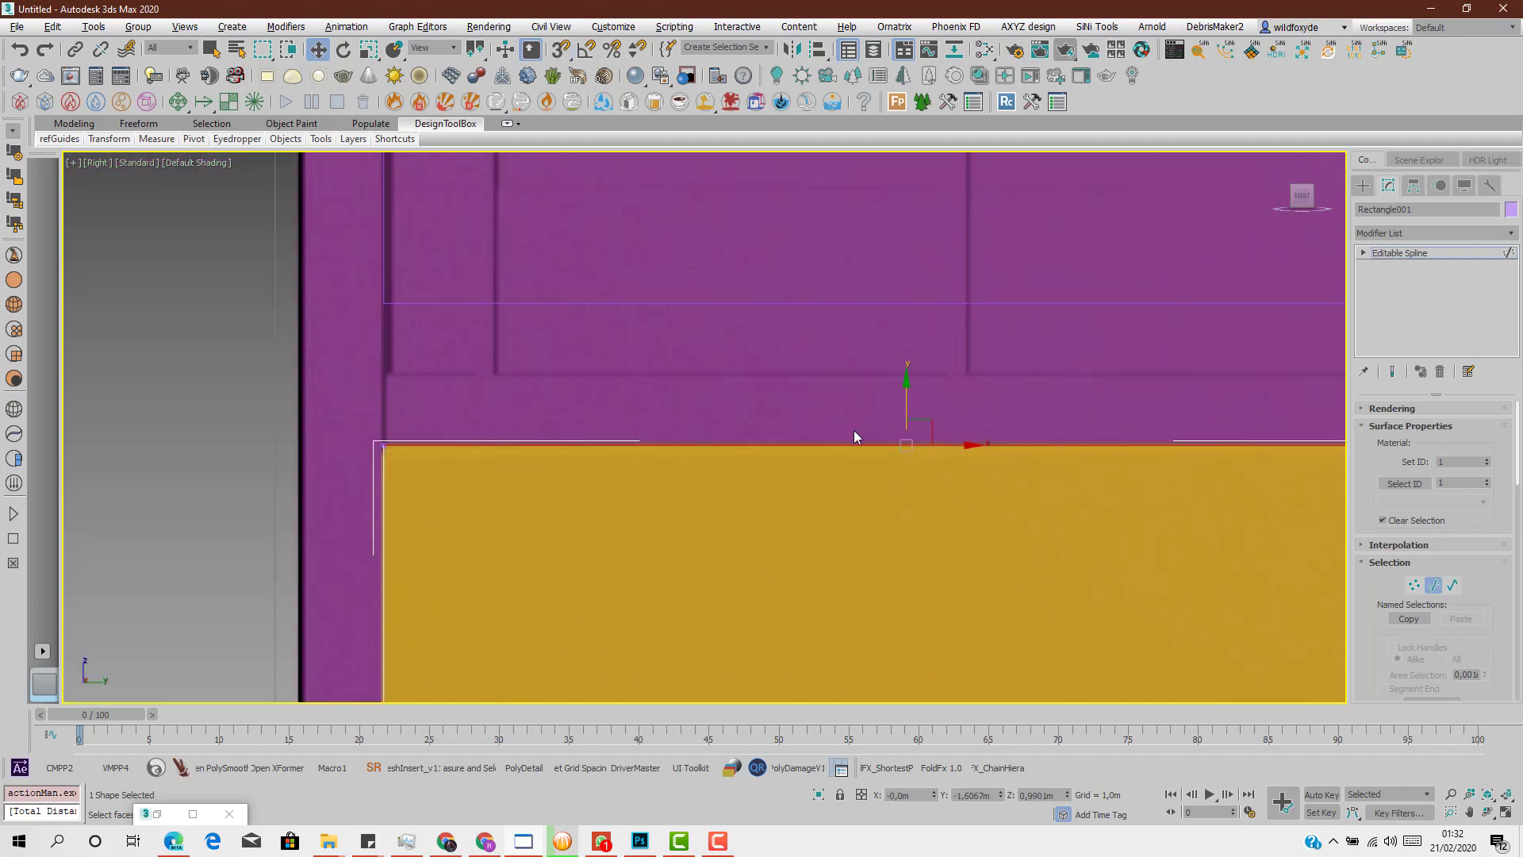
scroll(854, 430, "down", 3)
Convert the yellow panel's adjusted spline to an Editable Poly
right_click(806, 433)
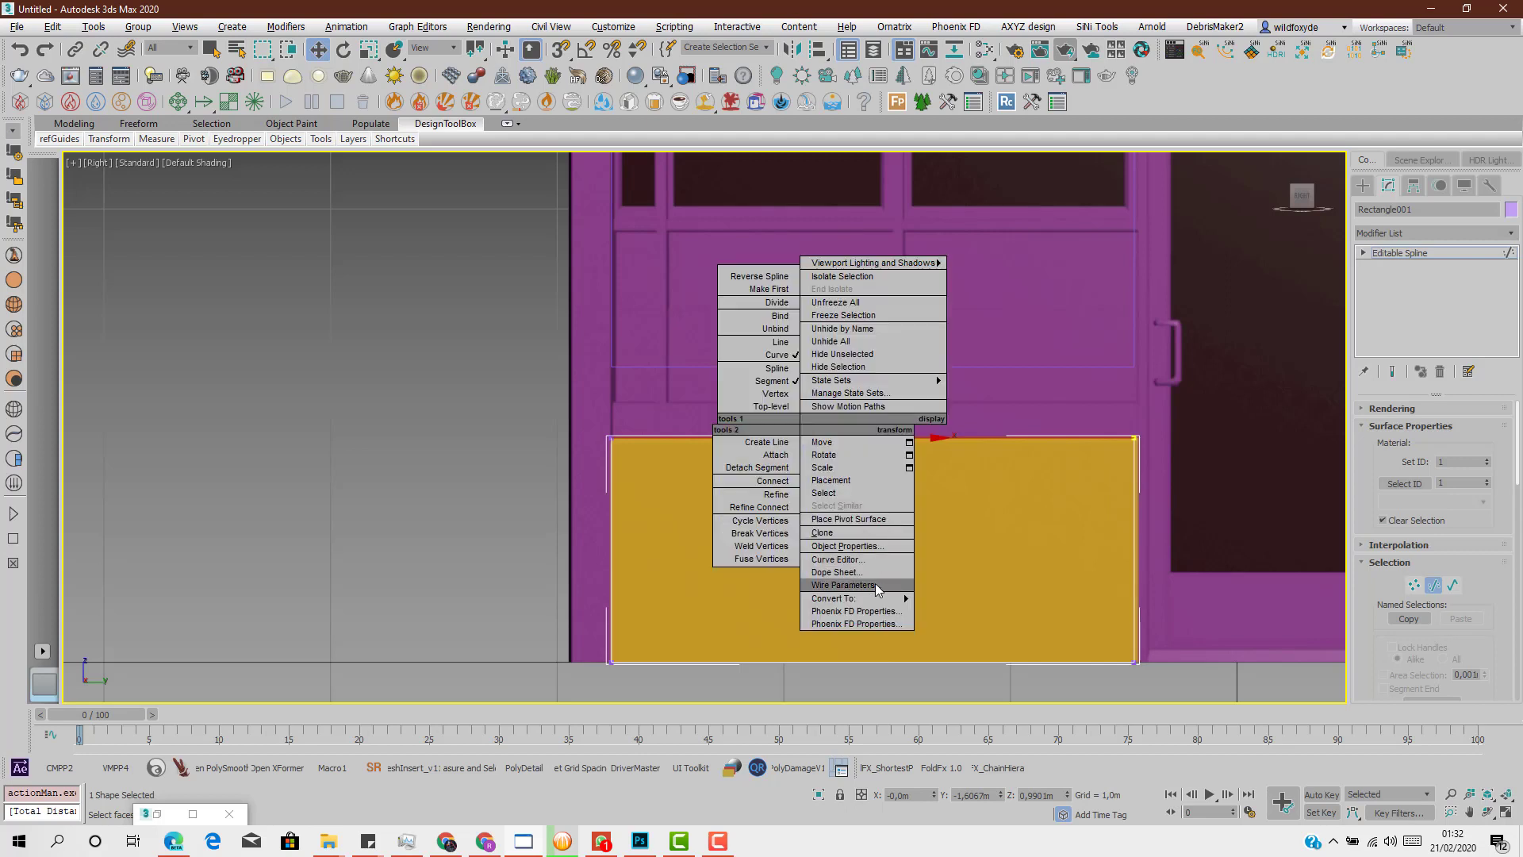
mouse_move(860, 598)
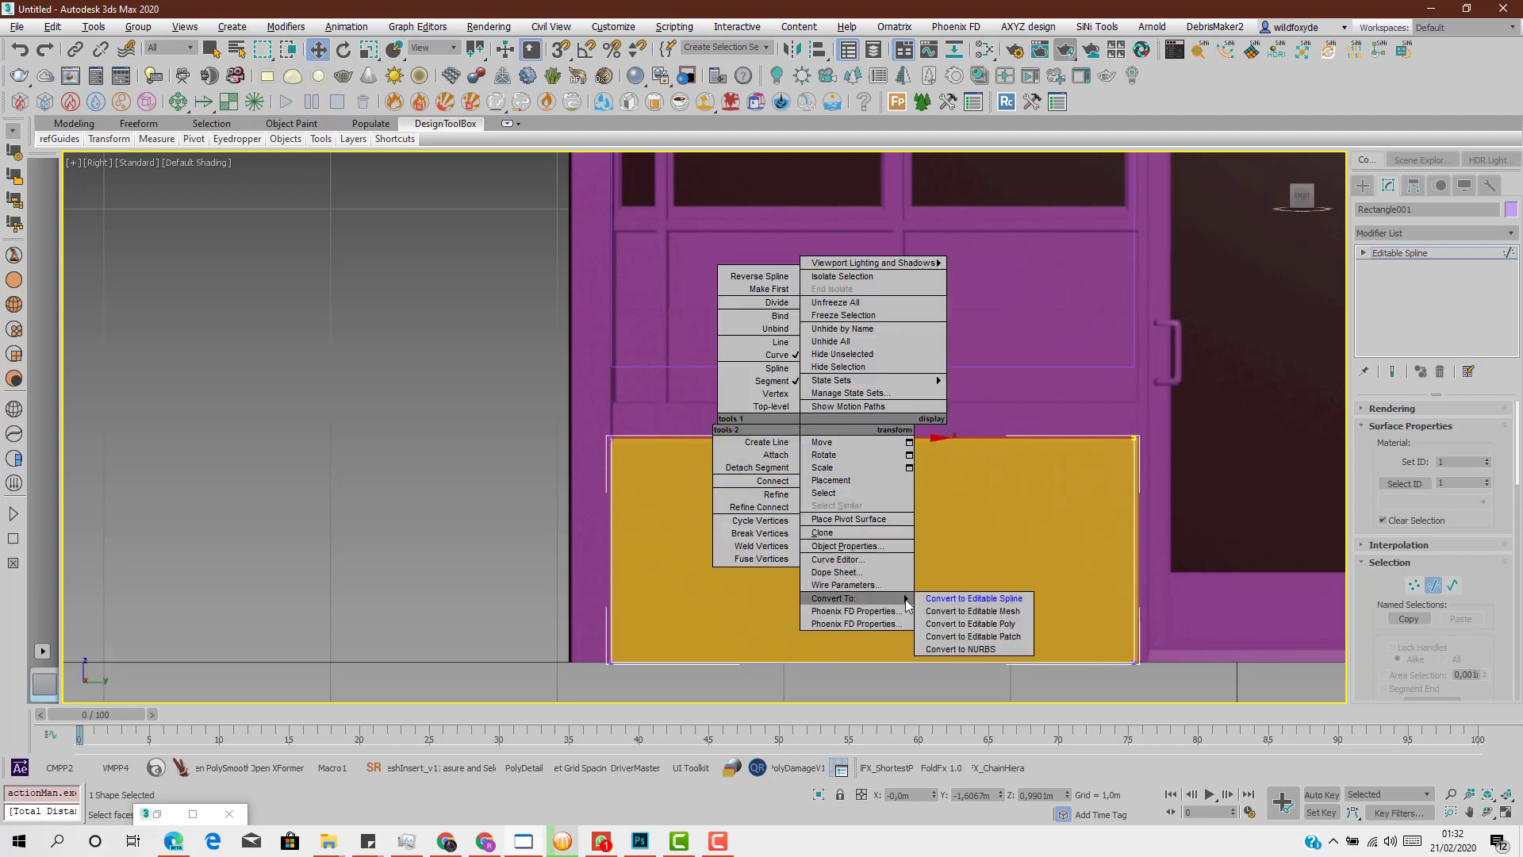
left_click(1010, 624)
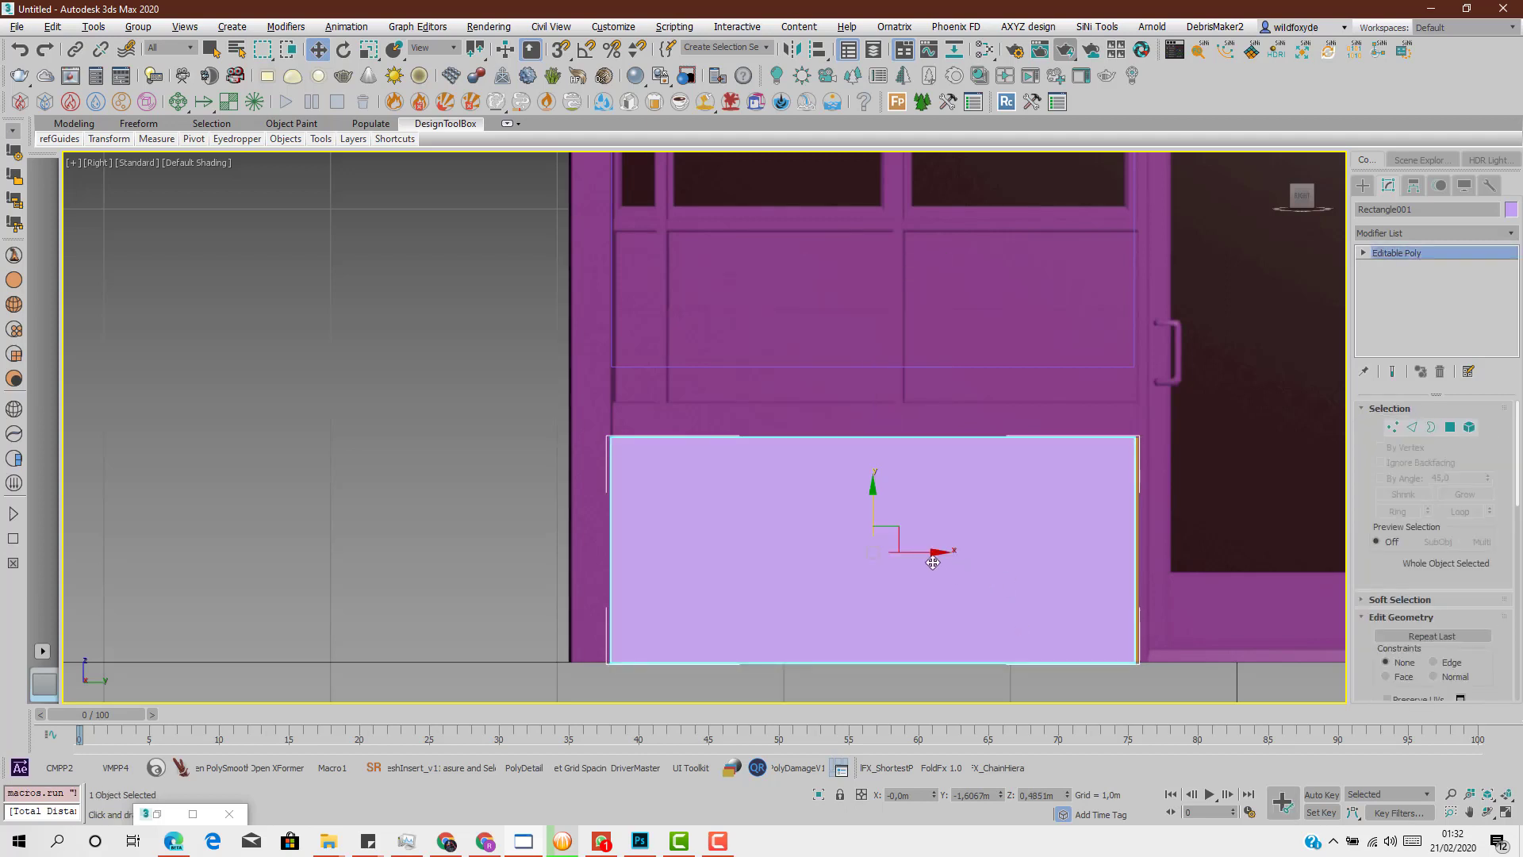
Move the polygon's door-side vertical edge onto the yellow panel's border, at about Y -0.43 m
scroll(1094, 549, "up", 4)
key("2")
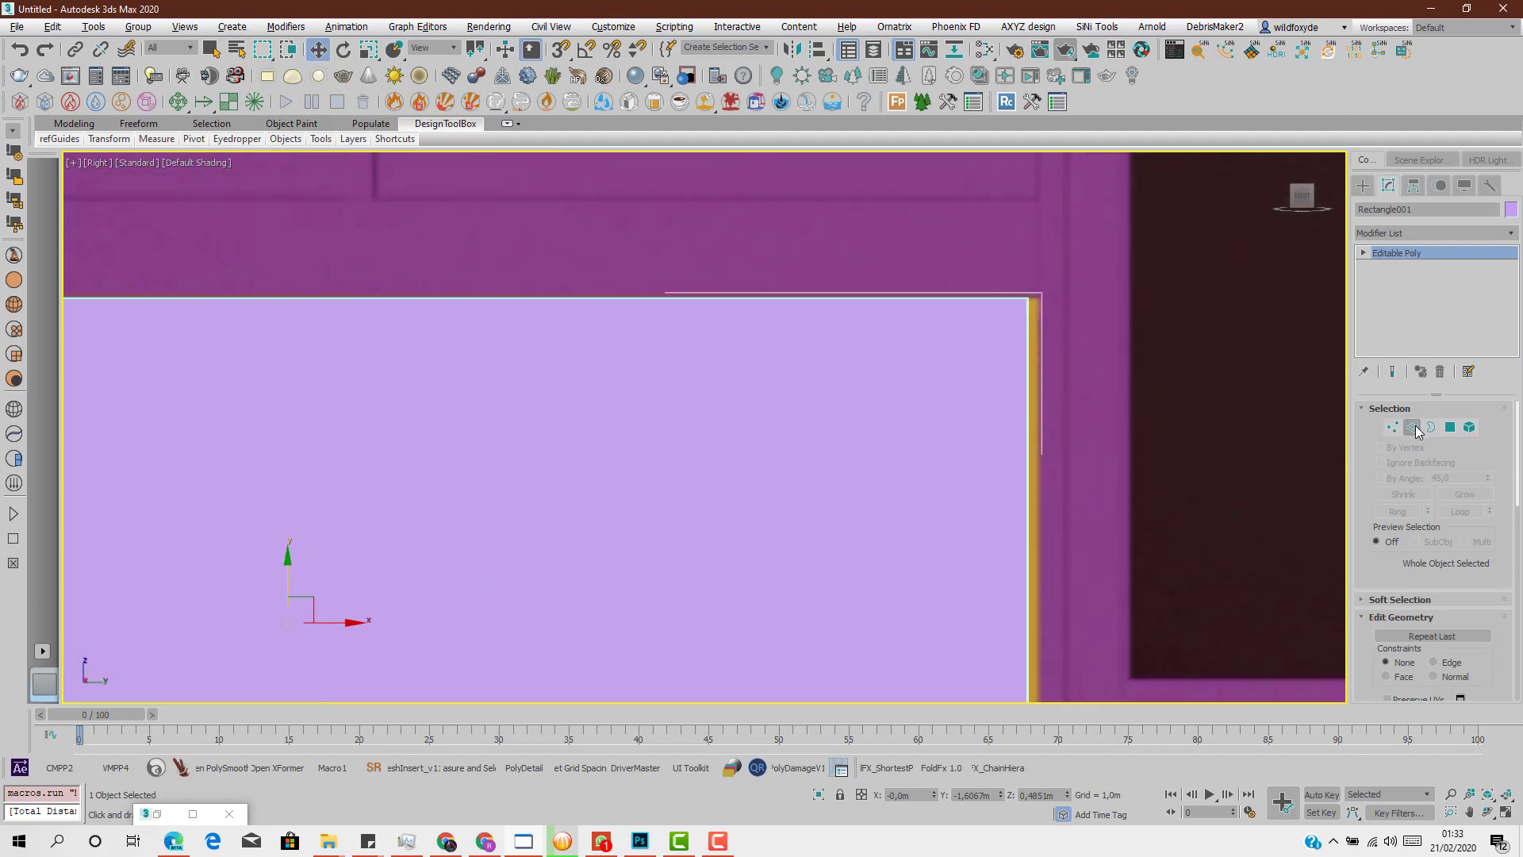
left_click(1029, 501)
left_click_drag(1062, 616, 1075, 617)
scroll(1052, 544, "down", 4)
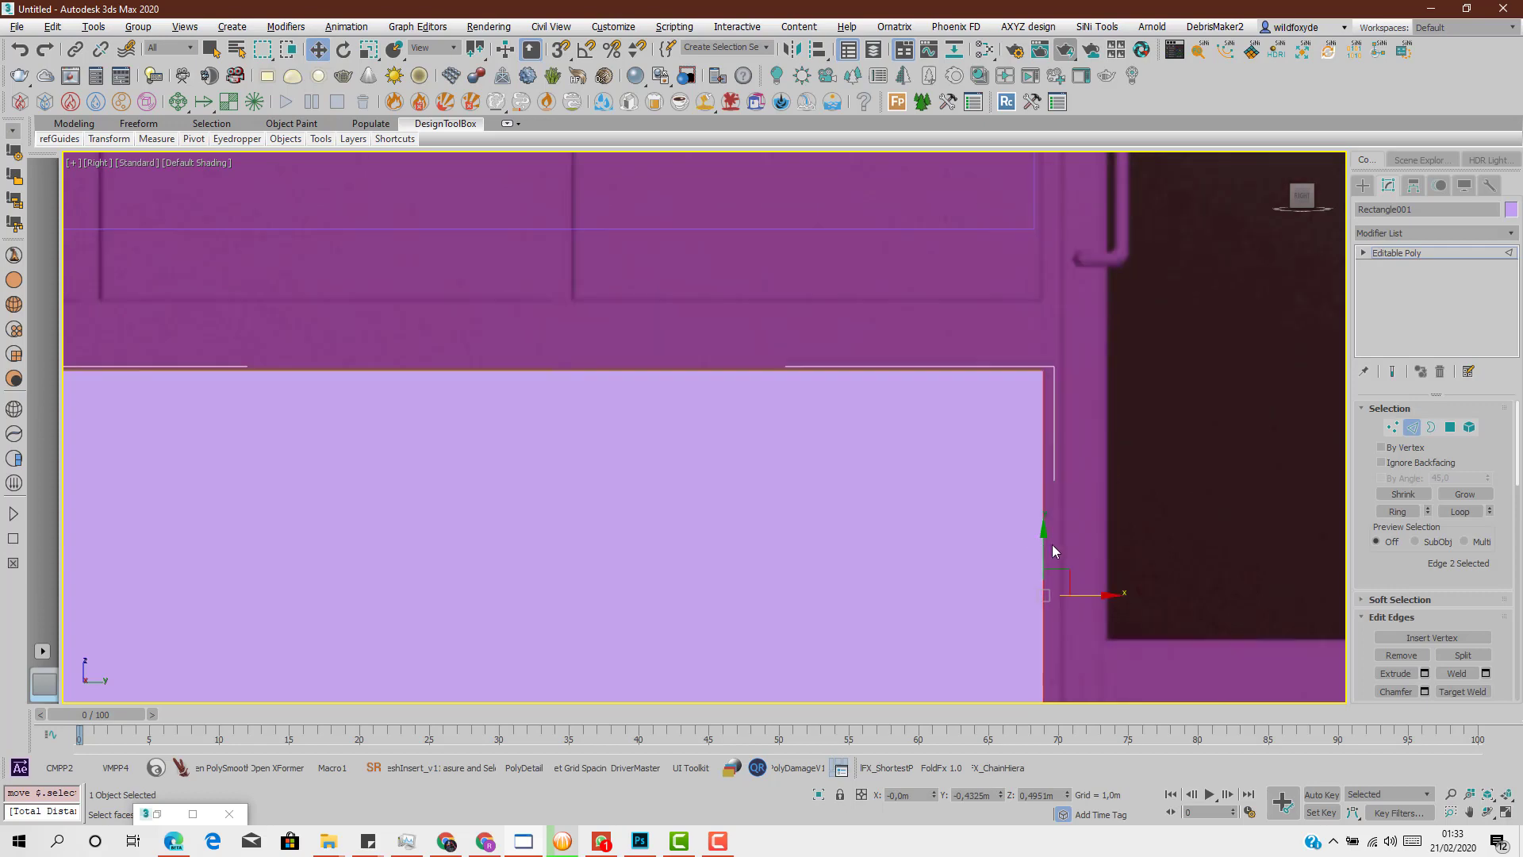
Move the whole panel polygon forward from the textured plane in Perspective, to about X 0.19 m
key("alt+w")
key("alt+w")
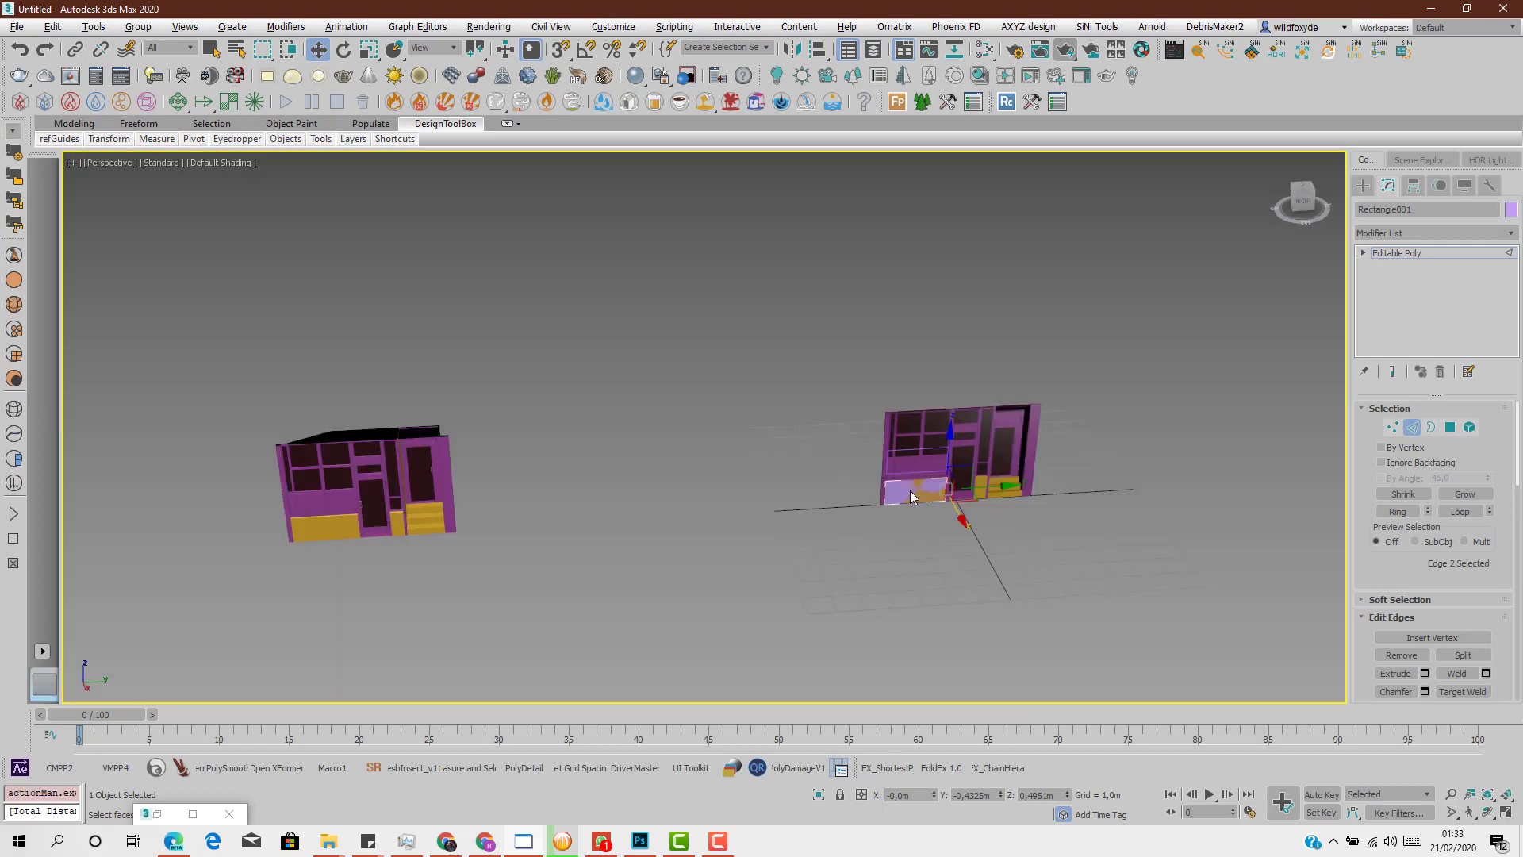
scroll(915, 500, "up", 4)
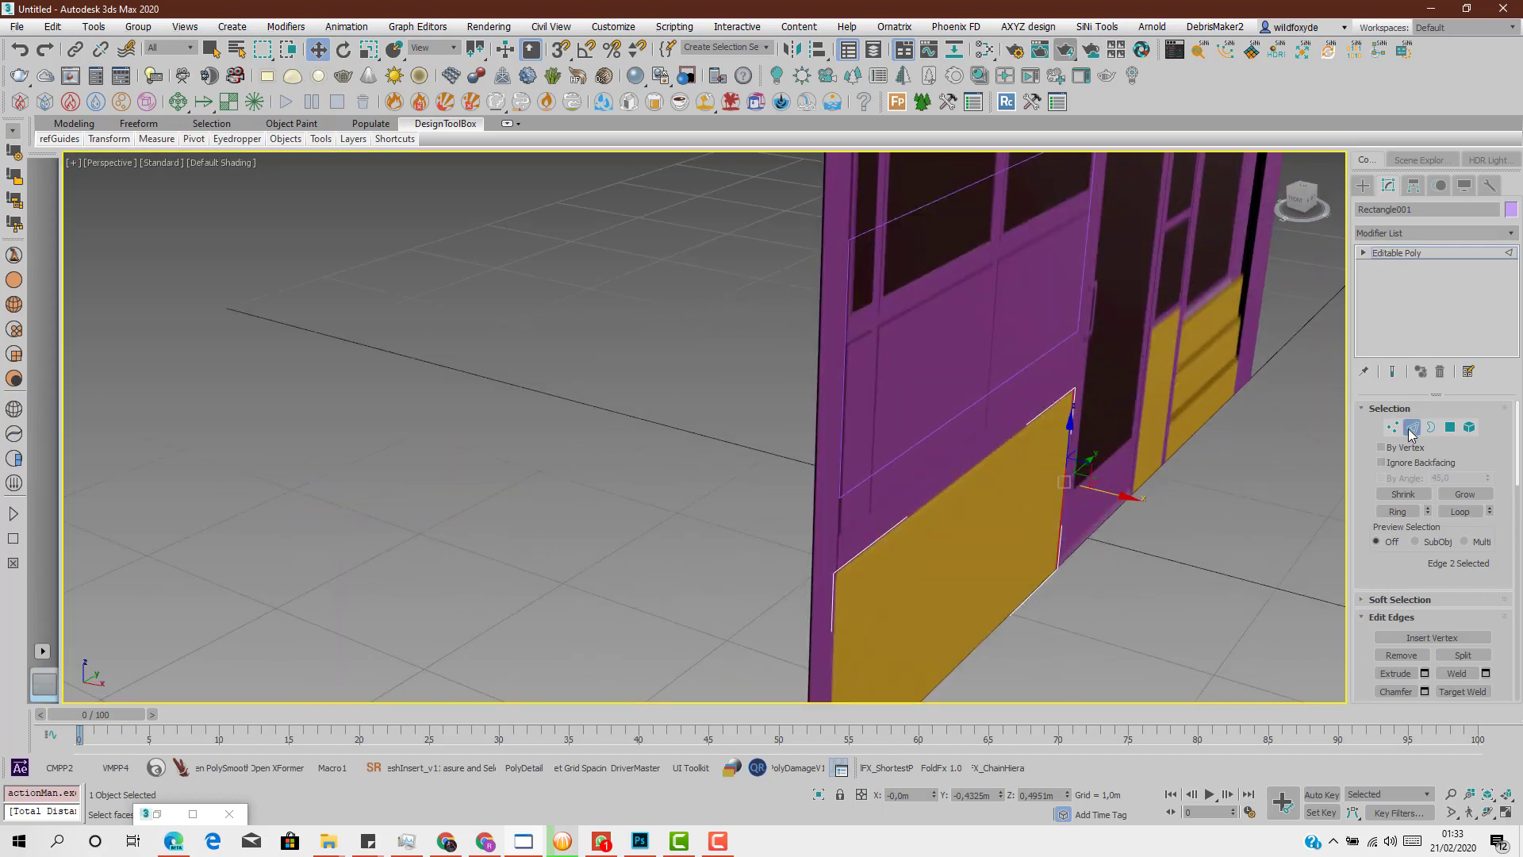
left_click(1411, 429)
left_click_drag(1002, 586, 1042, 599)
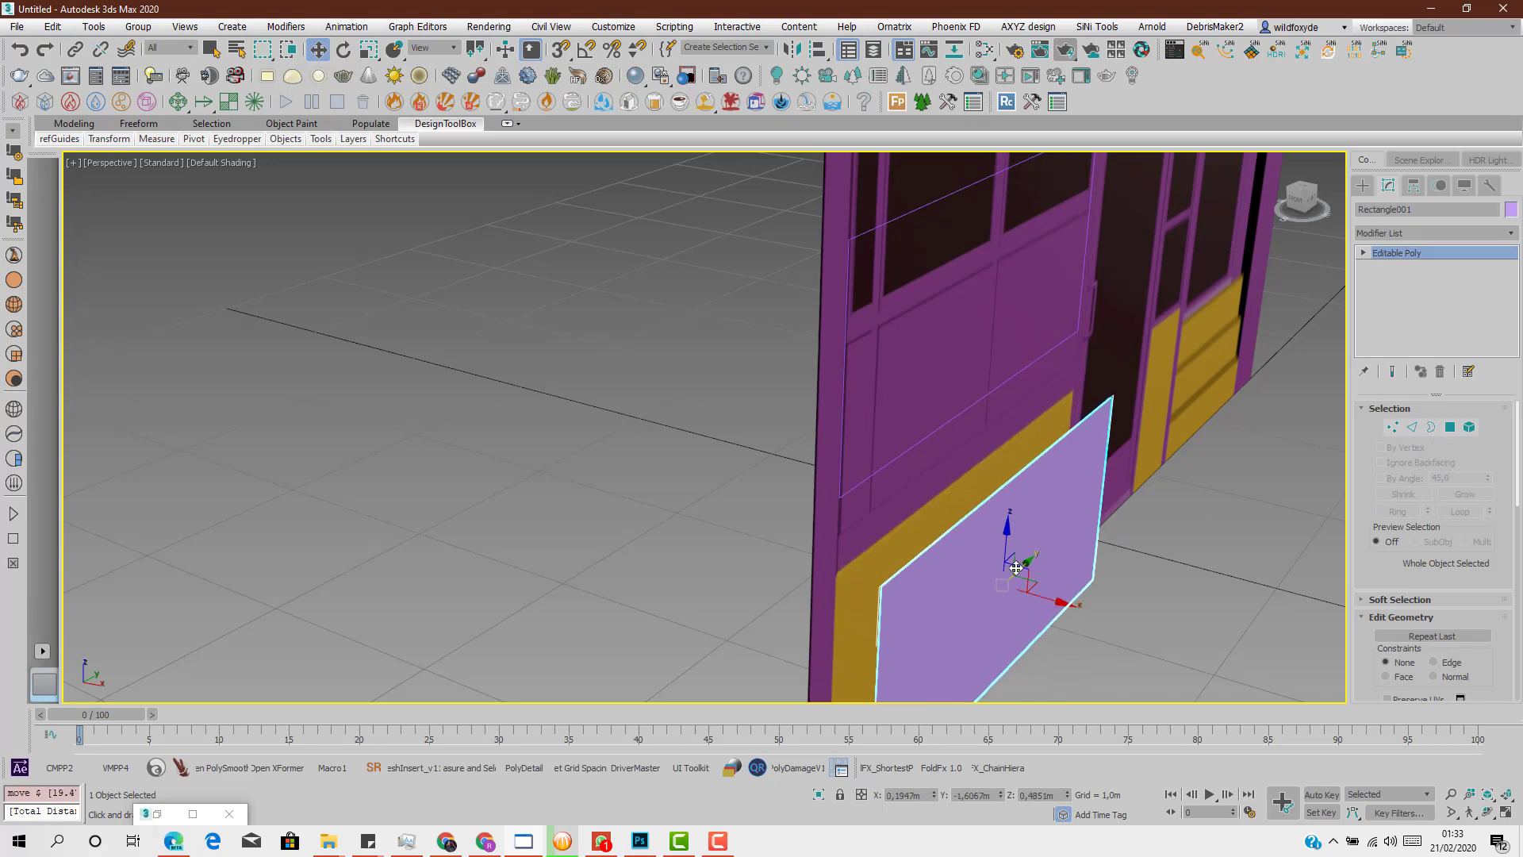
Make the panel see-through and extrude its top edge slightly upward in the Right view, to about Z 0.994 m
key("alt+x")
key("alt+w")
key("alt+w")
scroll(579, 503, "up", 5)
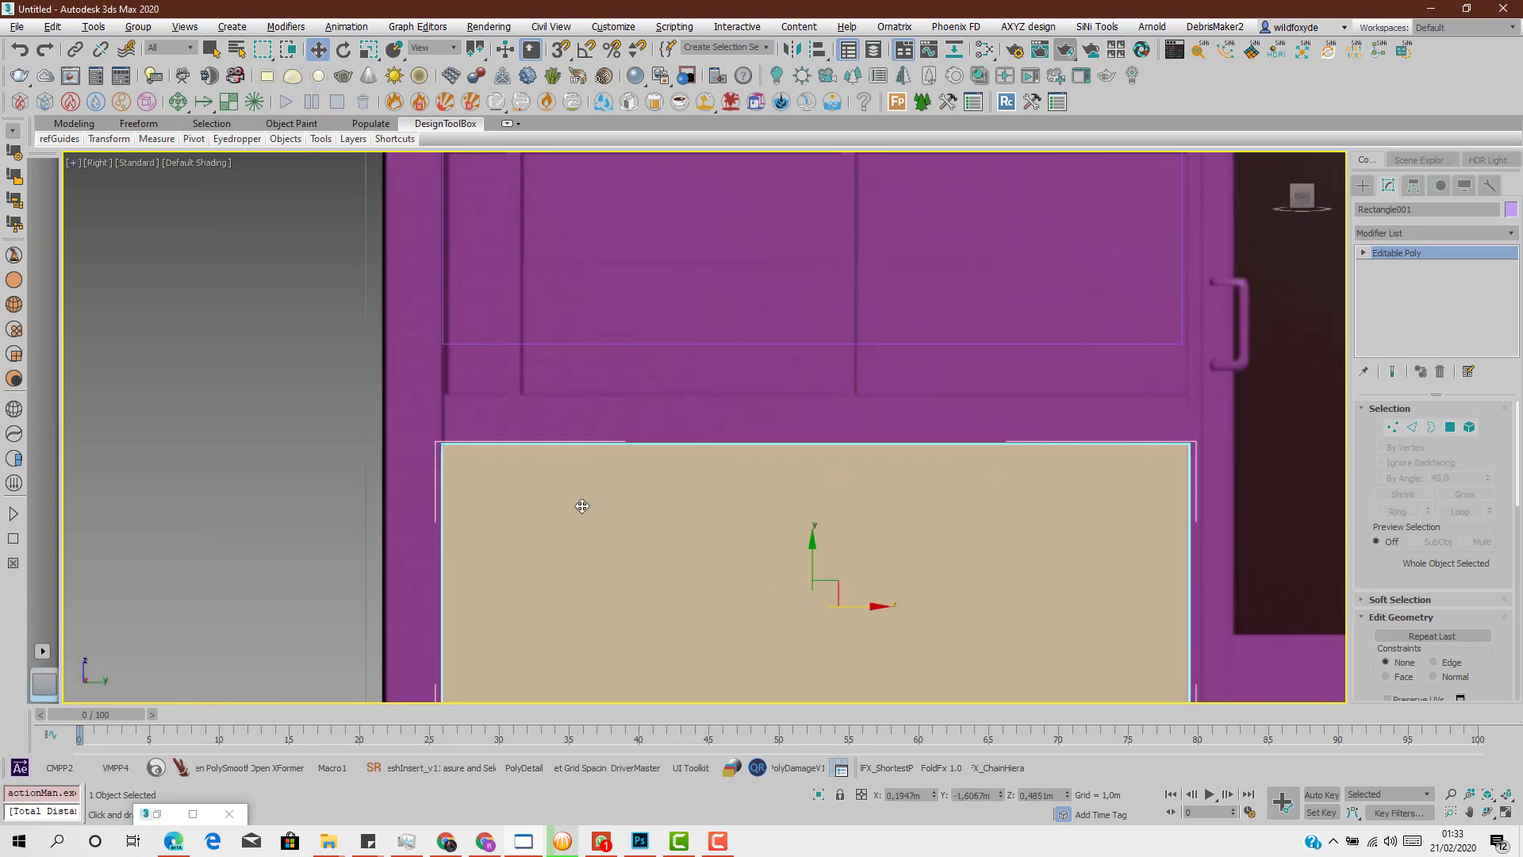
left_click(1412, 427)
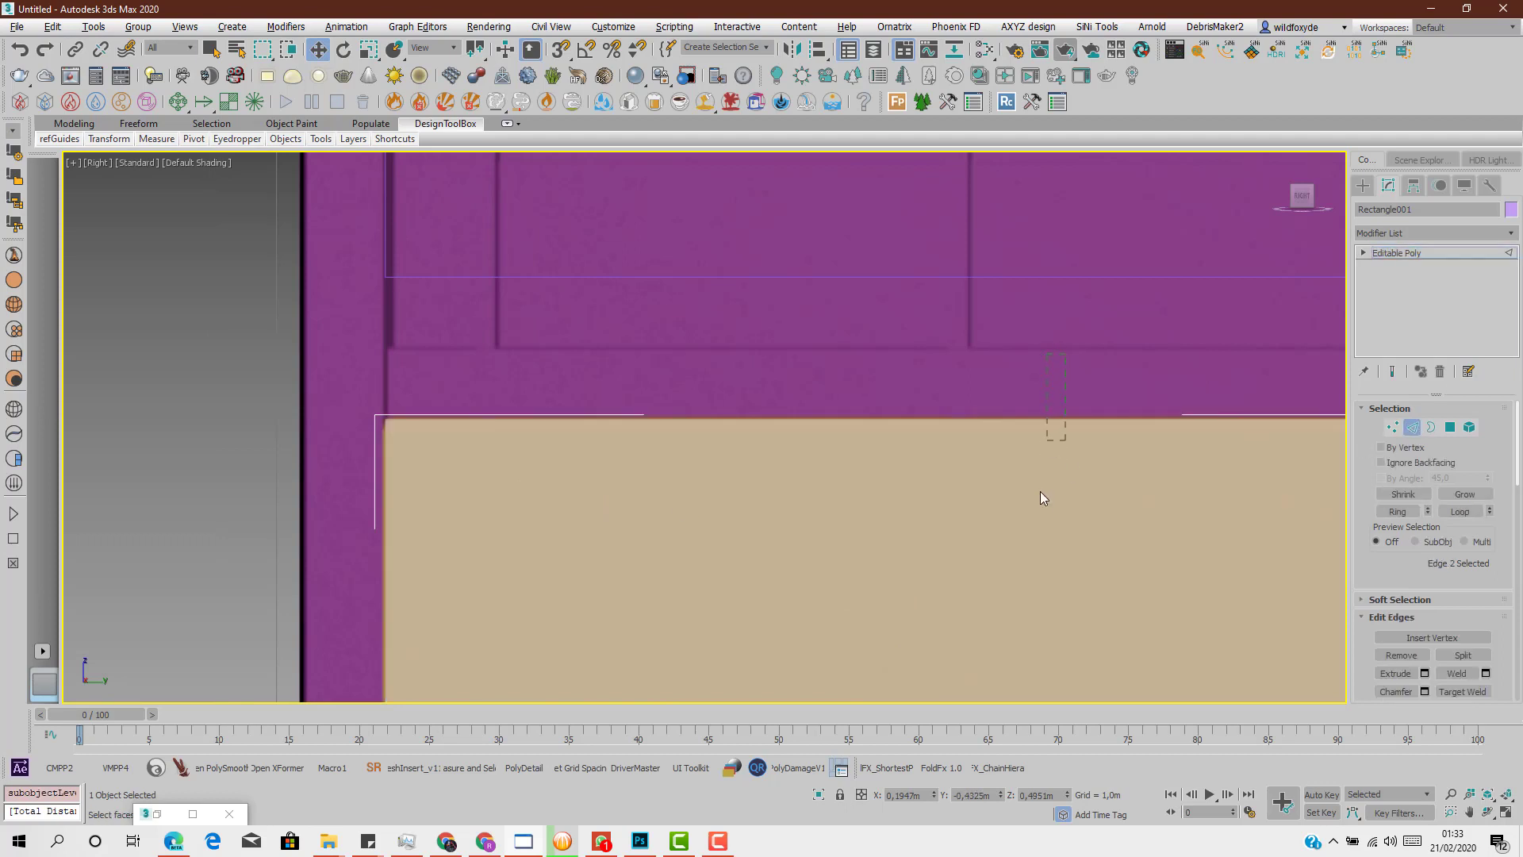
left_click(922, 417)
mouse_move(912, 377)
left_mouse_down()
mouse_move(898, 434)
mouse_move(906, 378)
left_mouse_up()
scroll(877, 454, "down", 2)
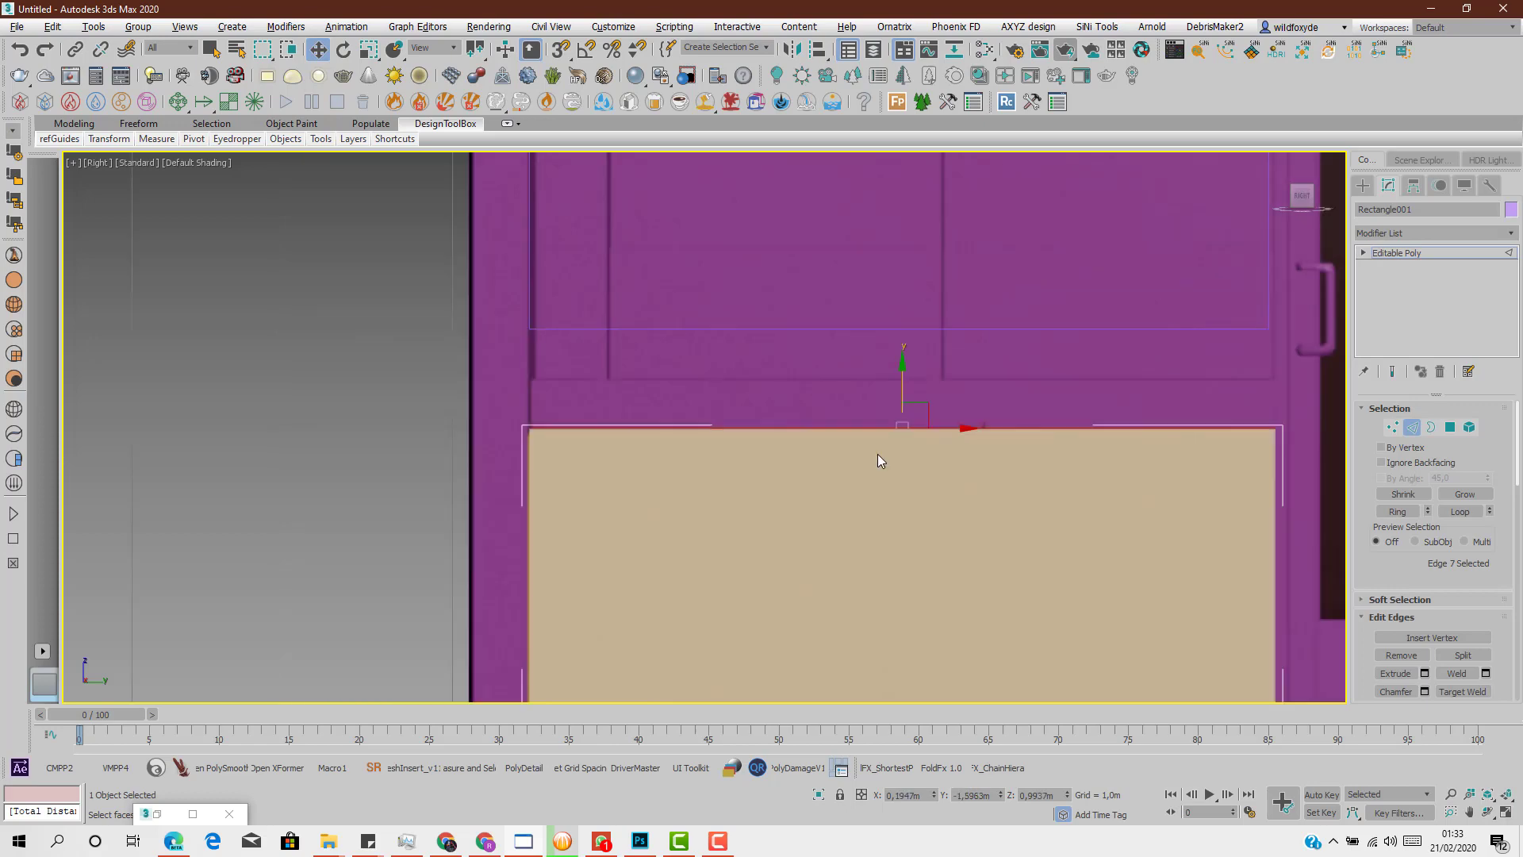
Display the Perspective view with edged faces
key("alt+w")
right_click(1150, 603)
key("alt+w")
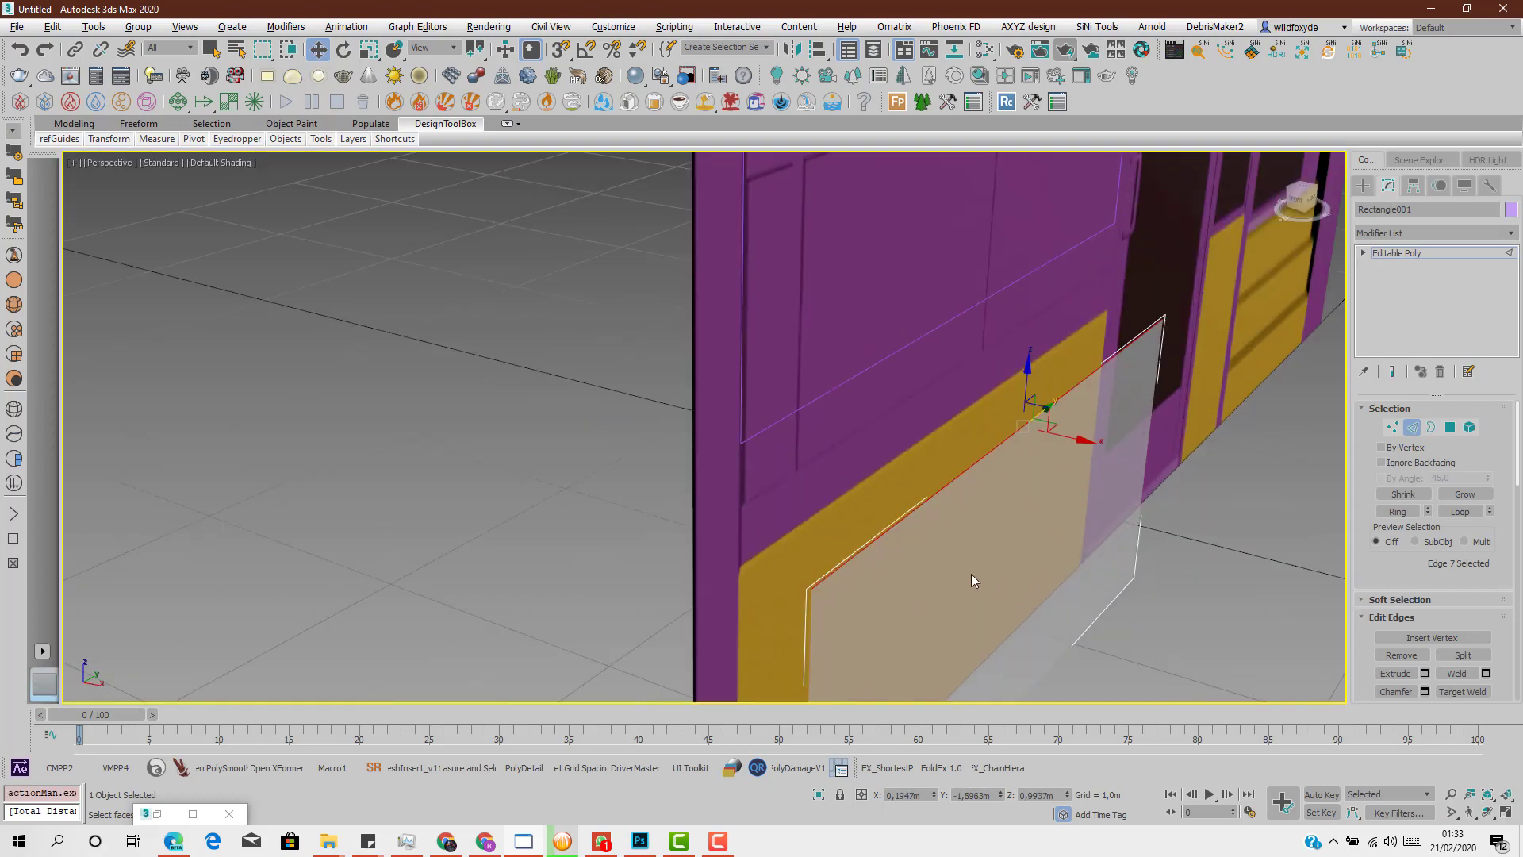
left_click(238, 163)
left_click(261, 342)
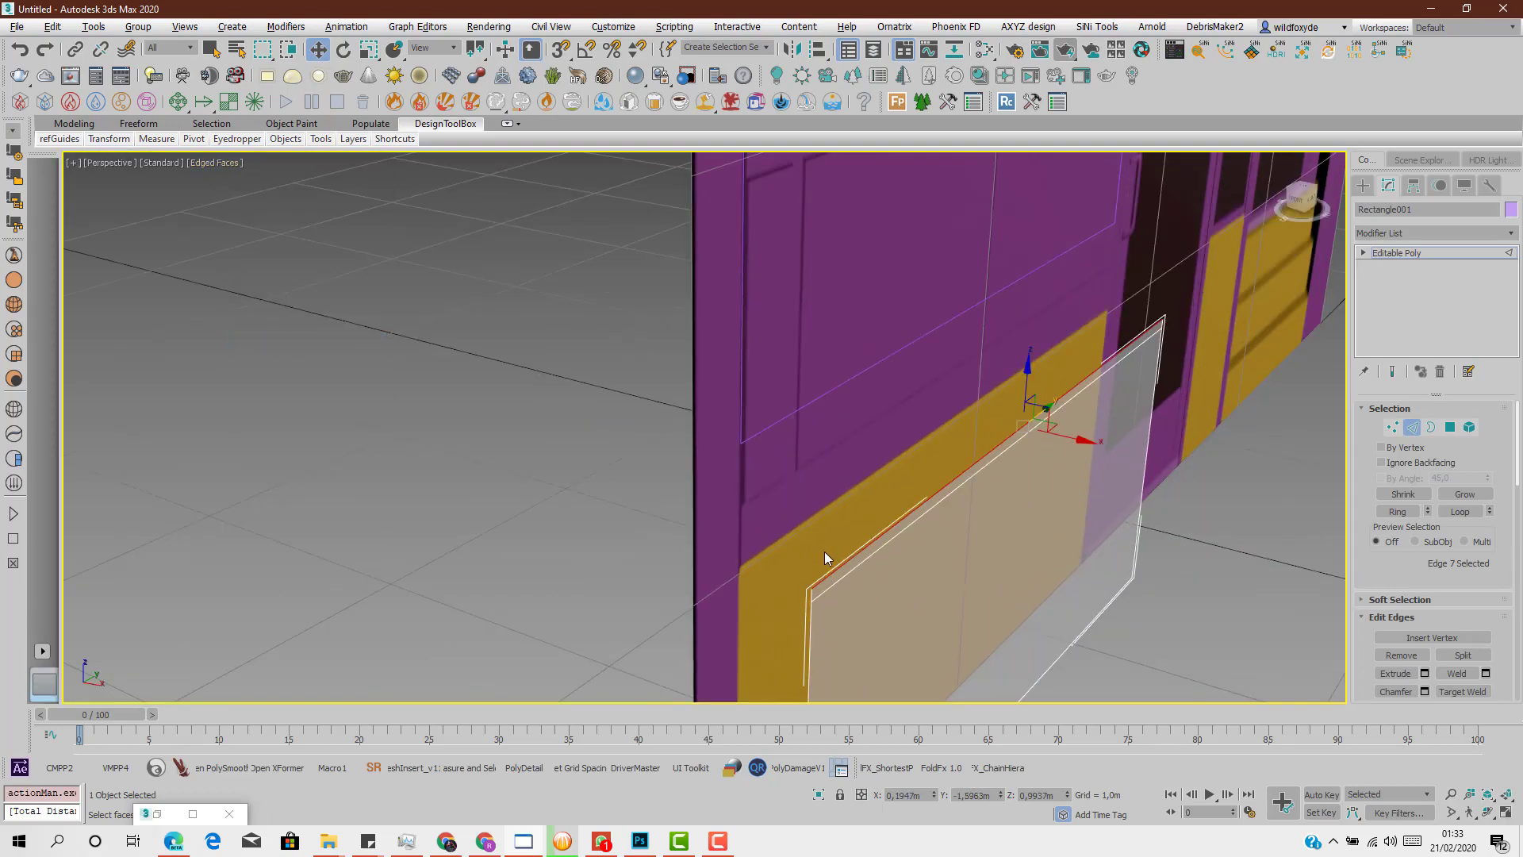
Move the panel's extruded top edge back to about X 0.169 m, and extrude it farther toward the textured plane
middle_click_drag(825, 551, 848, 517, "alt")
scroll(849, 500, "up", 5)
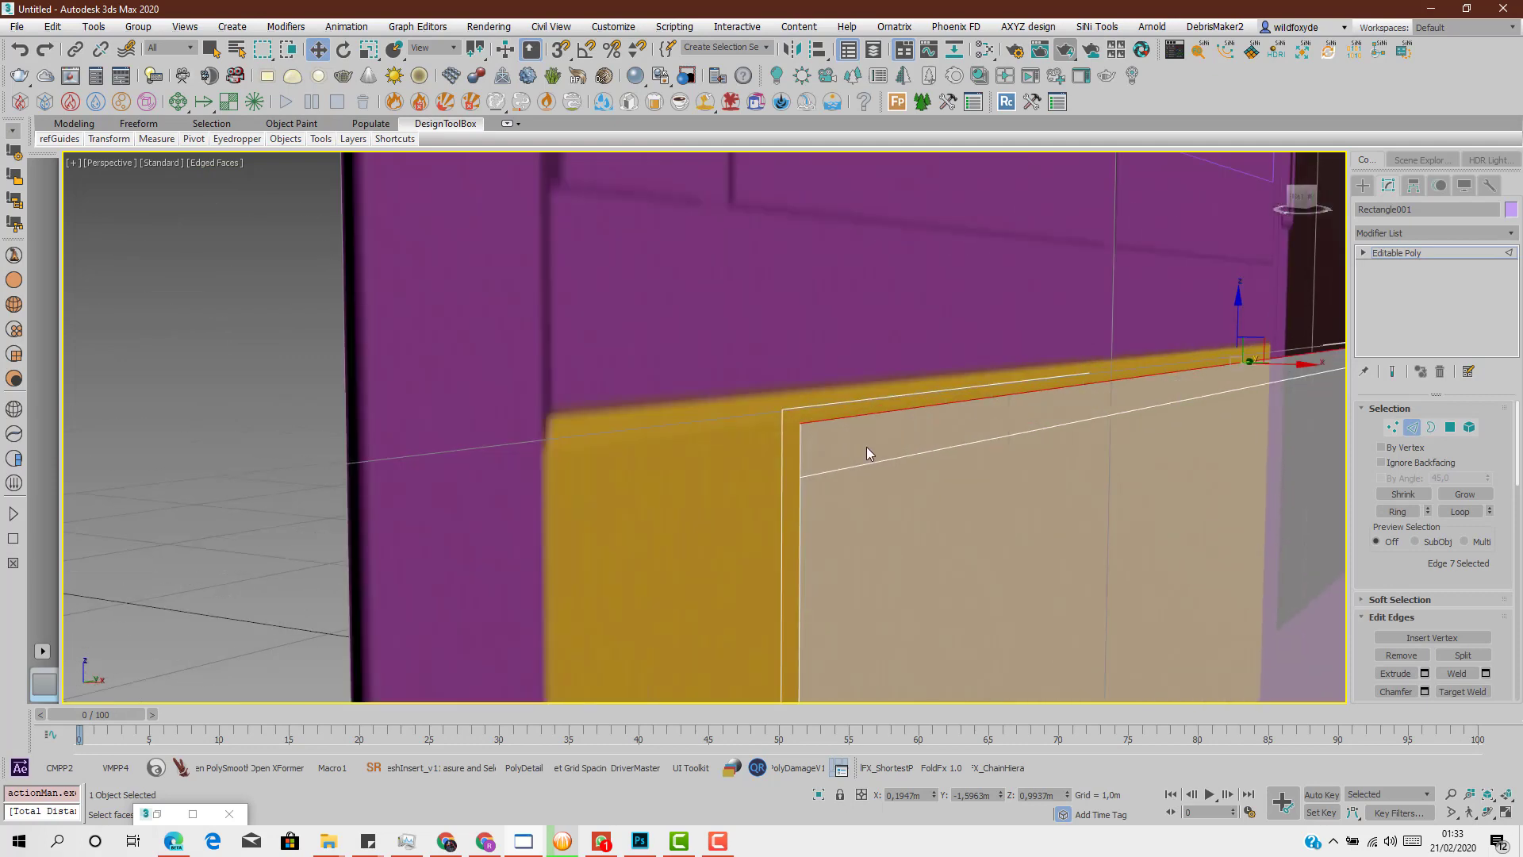
middle_click_drag(866, 447, 787, 477)
left_click_drag(1244, 383, 1219, 382)
mouse_move(1217, 389)
middle_mouse_down("alt")
mouse_move(1250, 388)
mouse_move(1231, 393)
middle_mouse_up("alt")
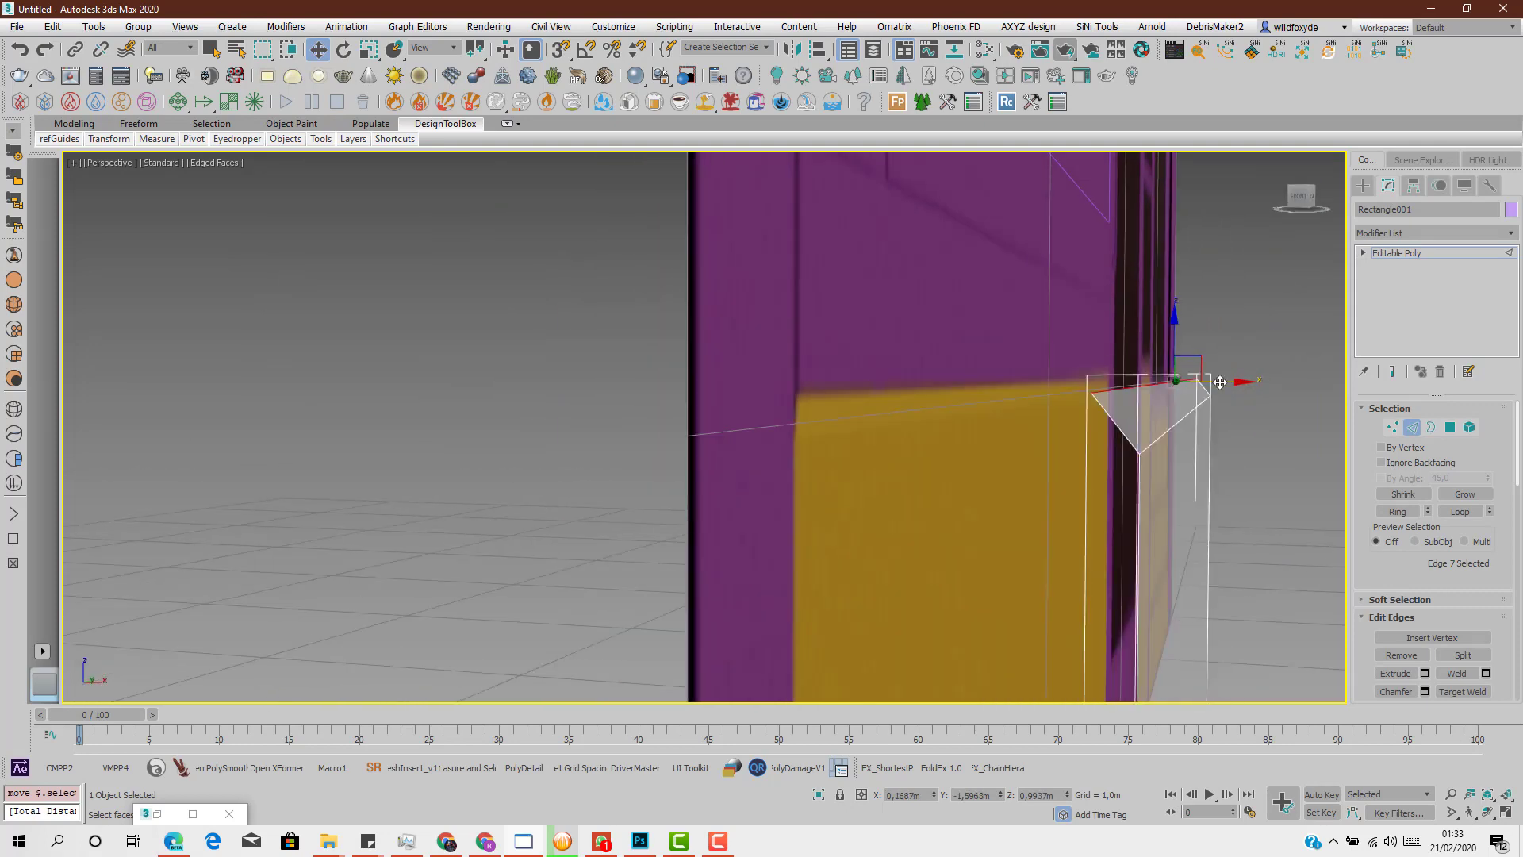
left_click_drag(1220, 382, 1191, 382)
middle_click_drag(1192, 384, 1196, 401, "alt")
Extrude the two end edges of the panel's top return down to the floor to start the side faces
left_click(1132, 514)
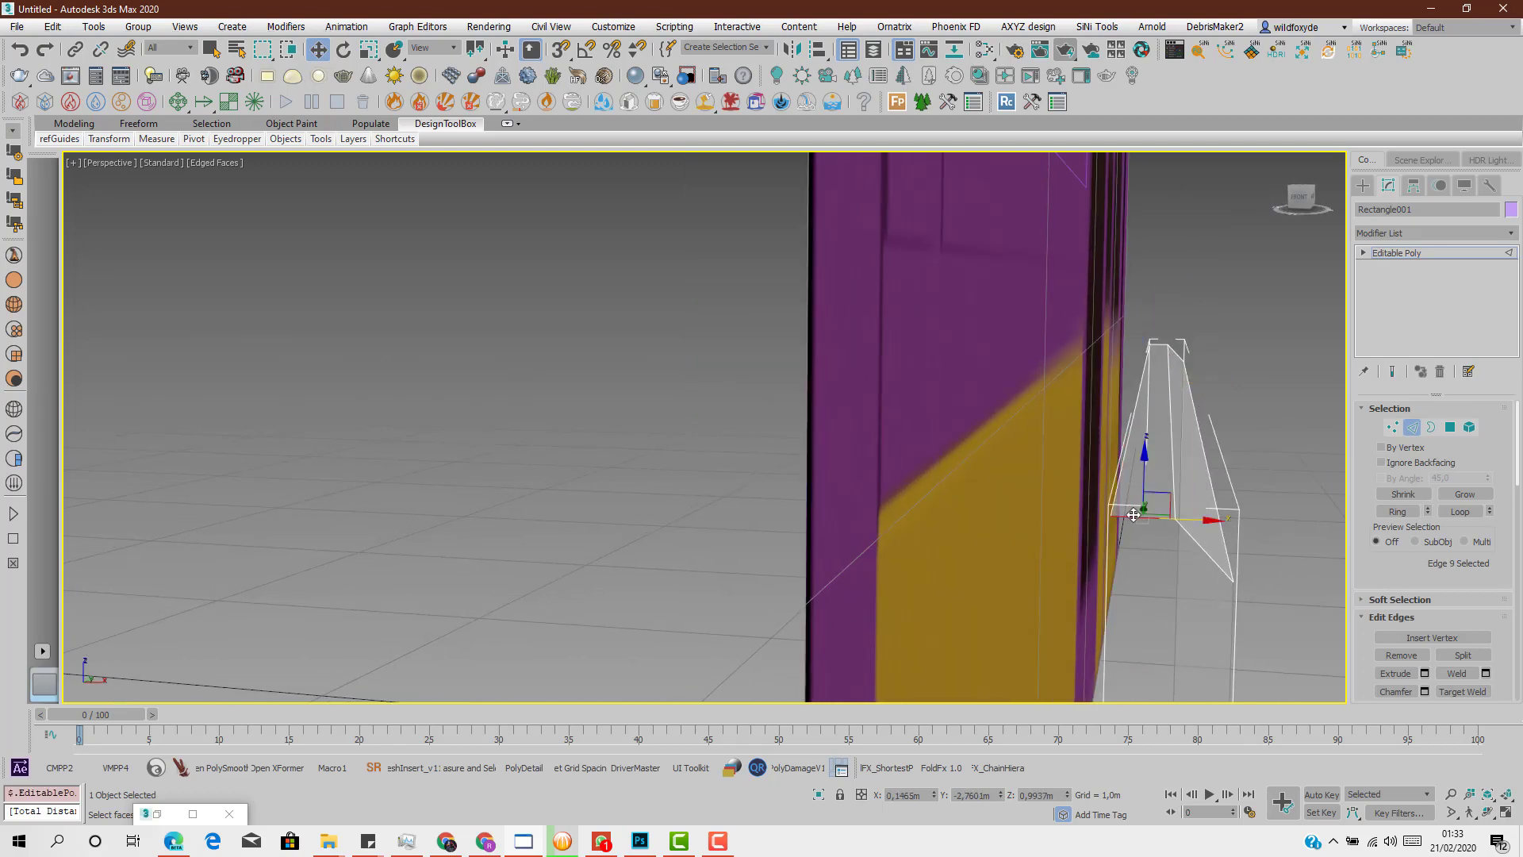
left_click(1166, 344, "ctrl")
left_click(1161, 342, "ctrl")
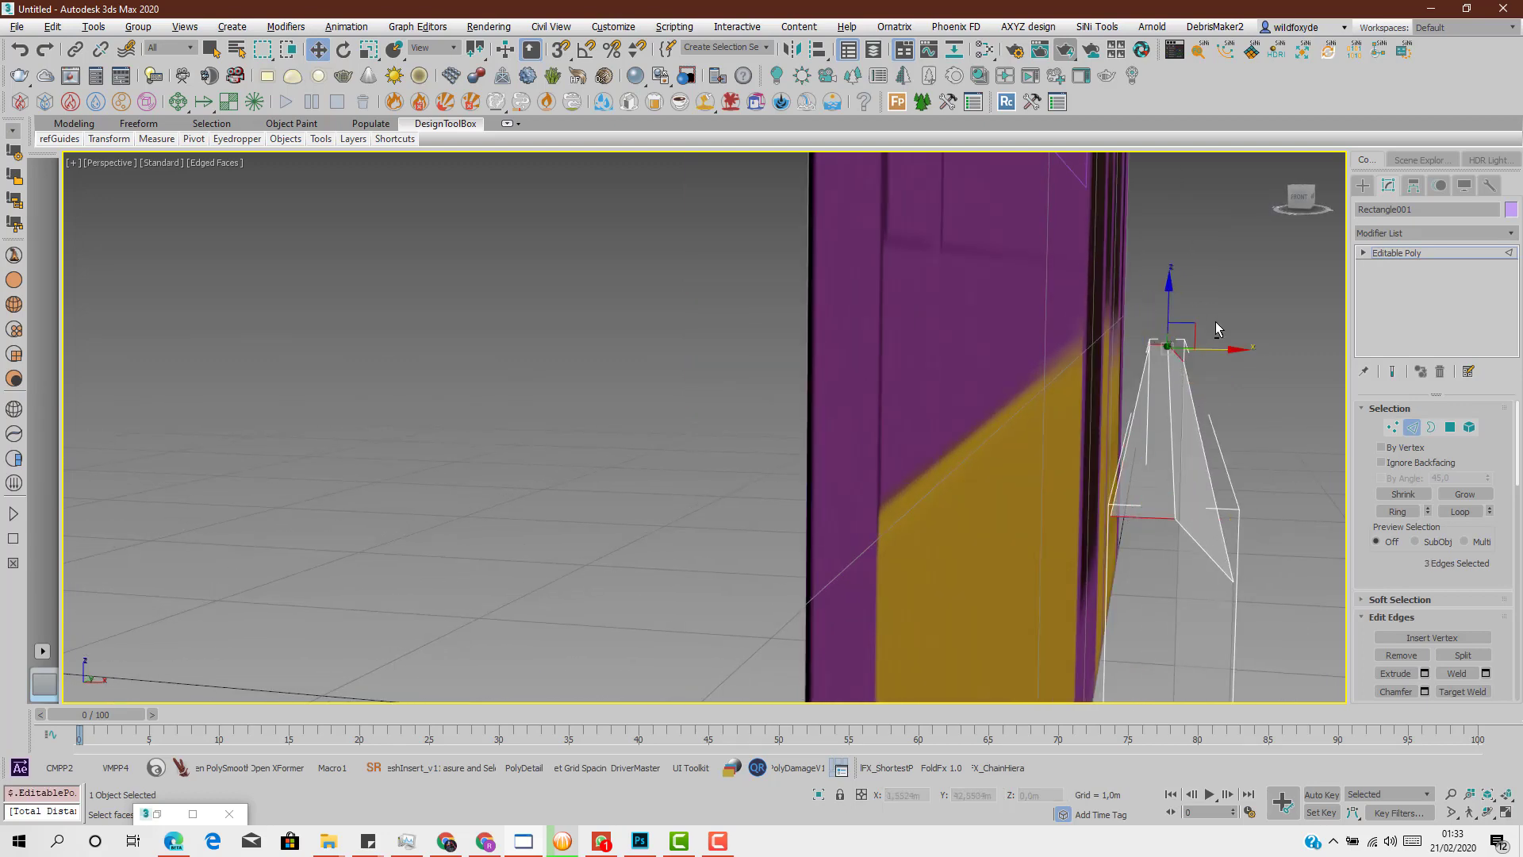
left_click_drag(1179, 371, 1178, 371, "alt")
scroll(1179, 366, "down", 3)
middle_click_drag(1180, 339, 1154, 250)
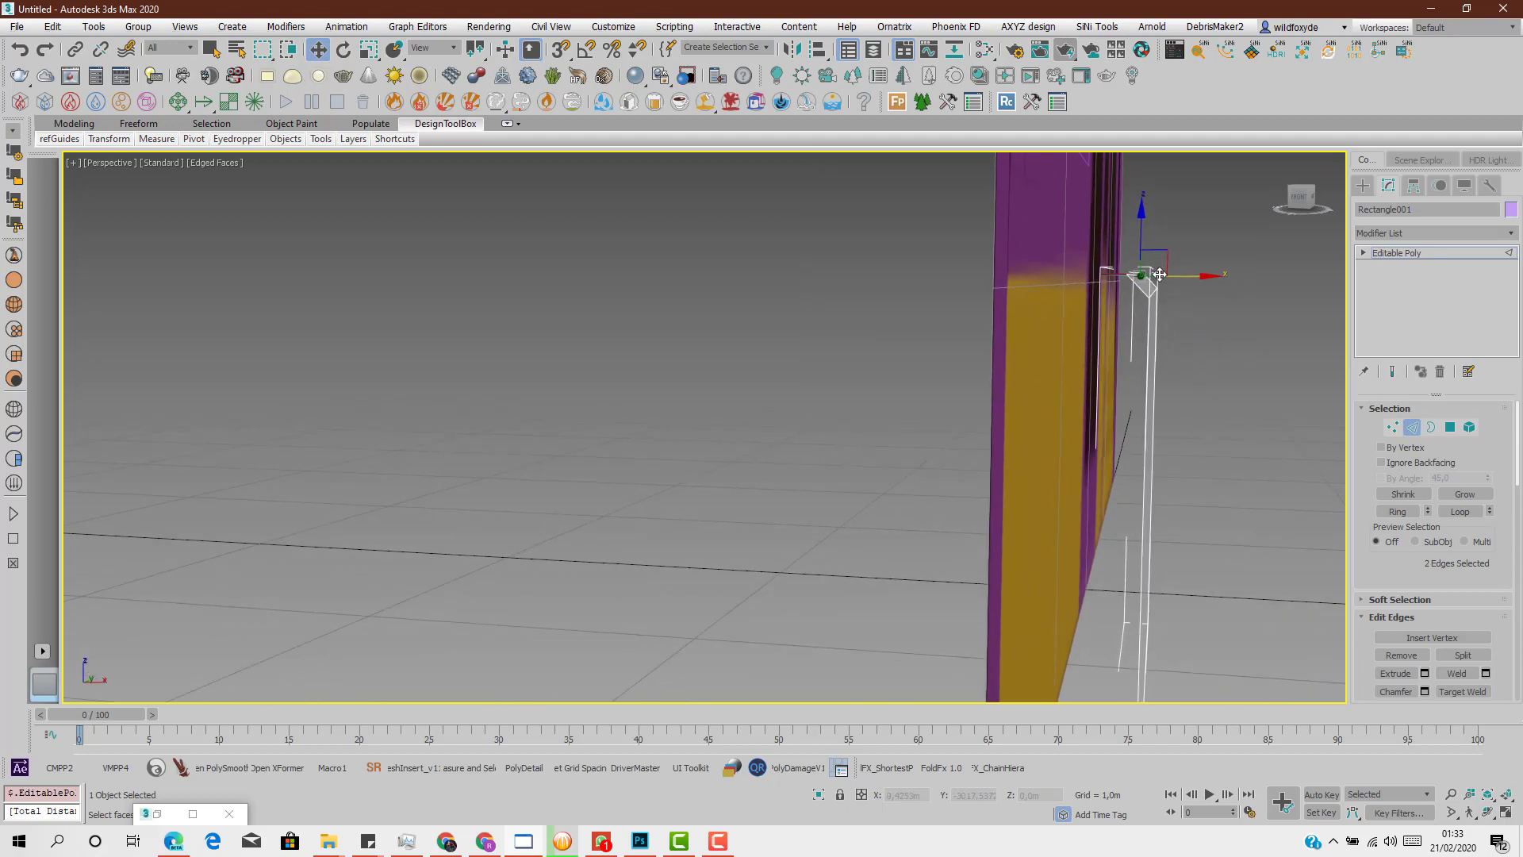
scroll(1152, 248, "down", 2)
left_click_drag(1144, 220, 1141, 596)
key("s")
Bridge the two vertical edges on one end of the panel to close the gap between them
middle_click_drag(1188, 582, 1139, 527, "alt")
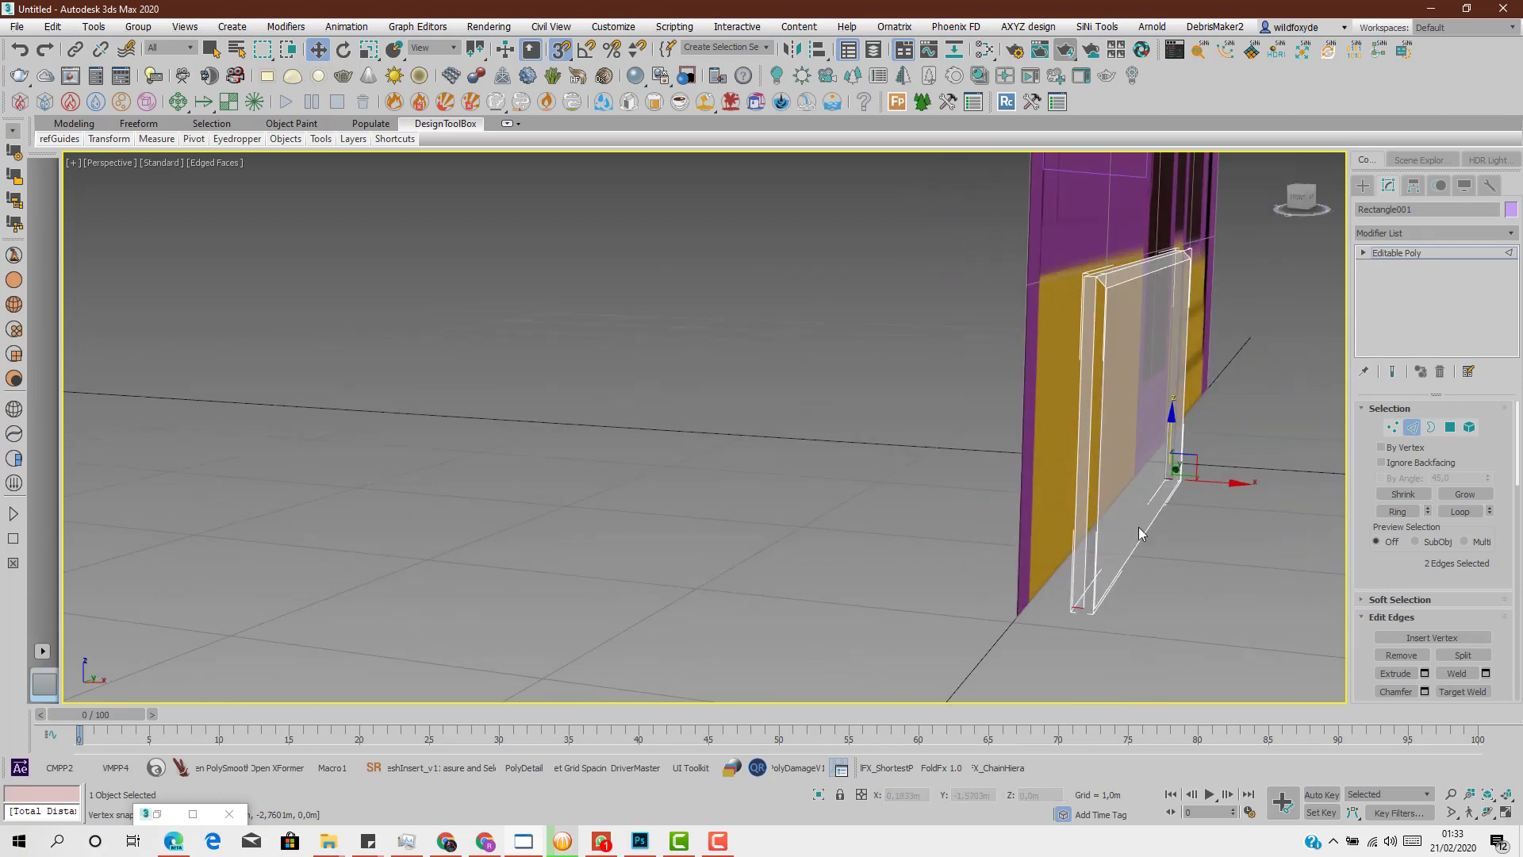
left_click(1087, 497)
left_click(1098, 496, "ctrl")
scroll(1379, 536, "down", 2)
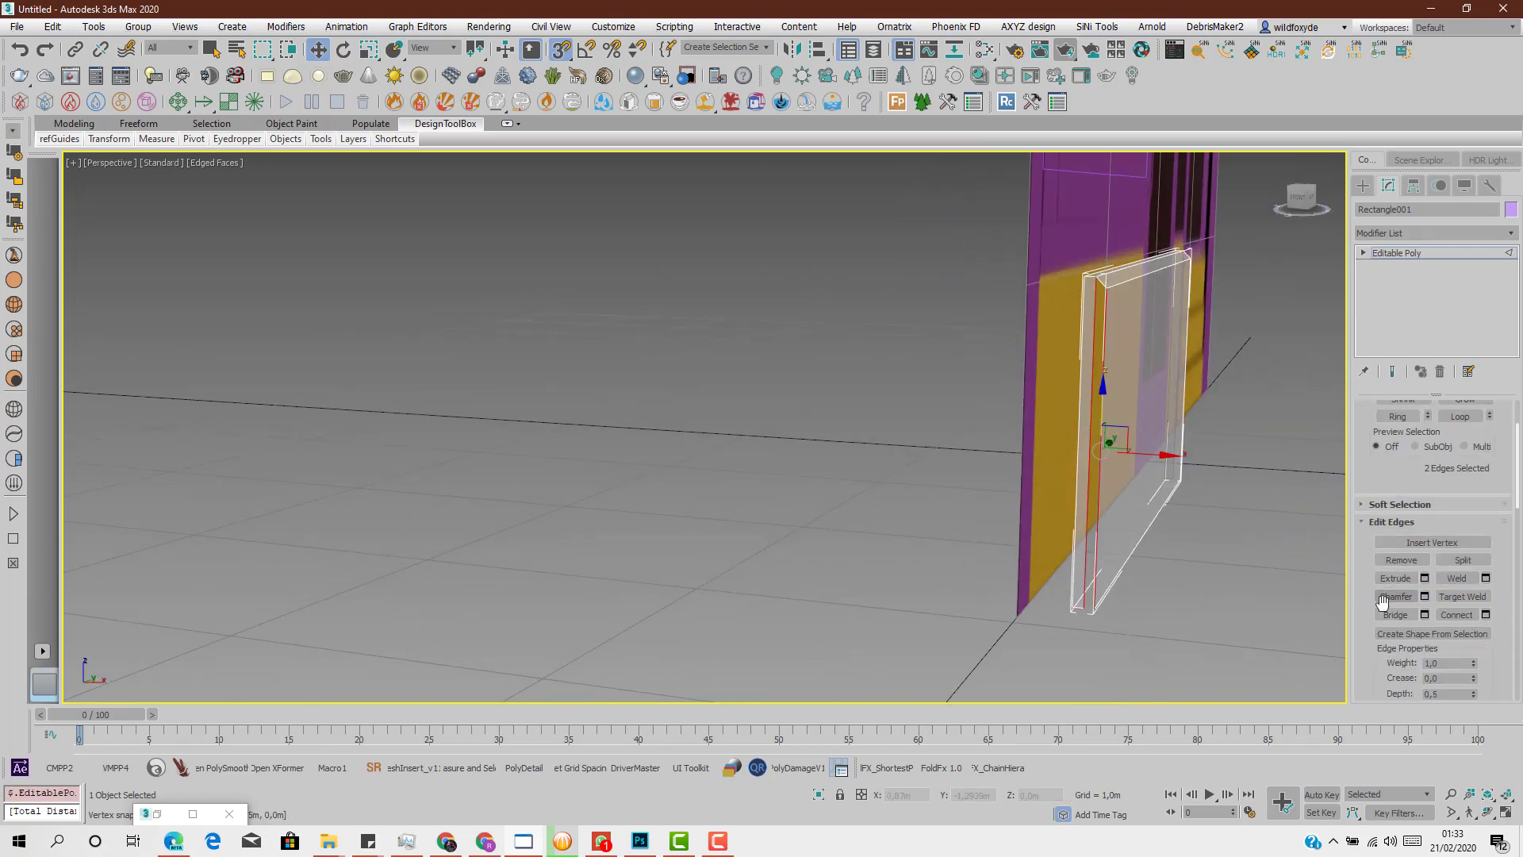
left_click(1392, 613)
middle_click_drag(1306, 507, 1119, 490, "alt")
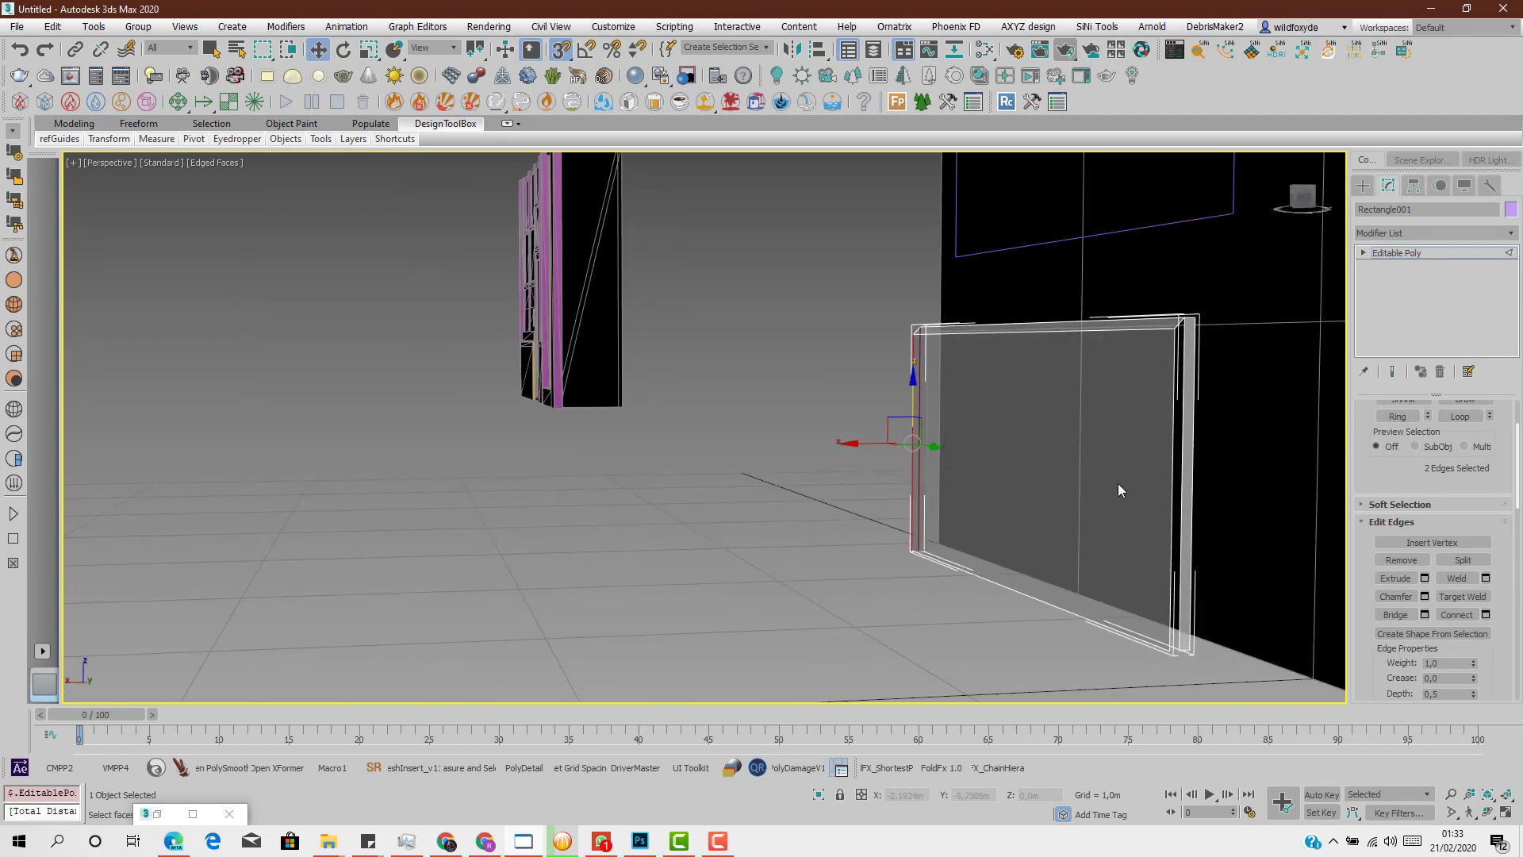
Bridge the matching pair of vertical edges on the opposite end of the panel
left_click(1182, 481)
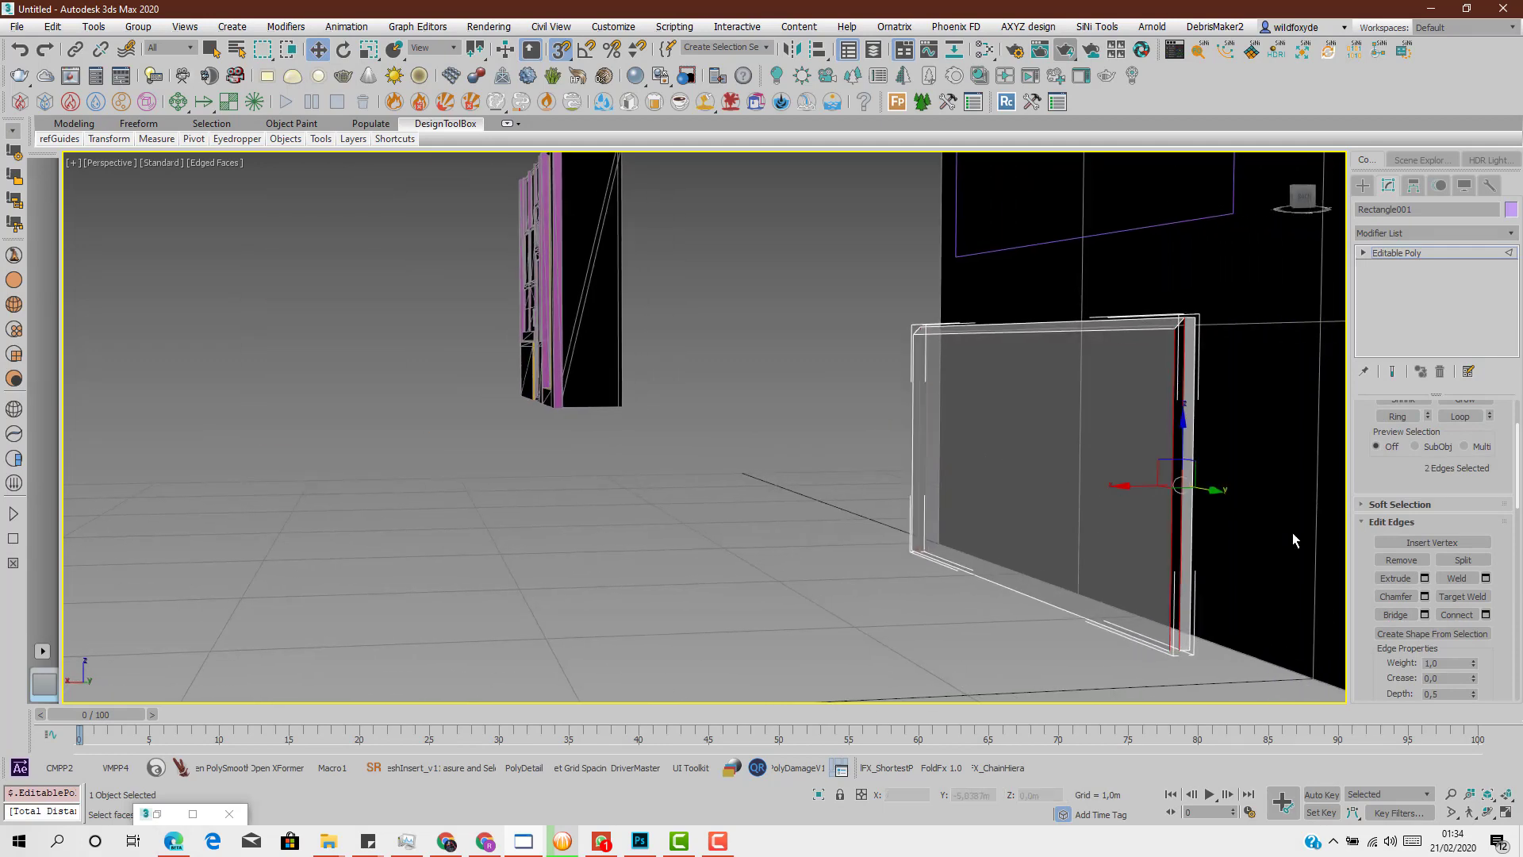
scroll(1384, 593, "down", 2)
left_click(1394, 544)
middle_click_drag(912, 514, 1114, 517, "alt")
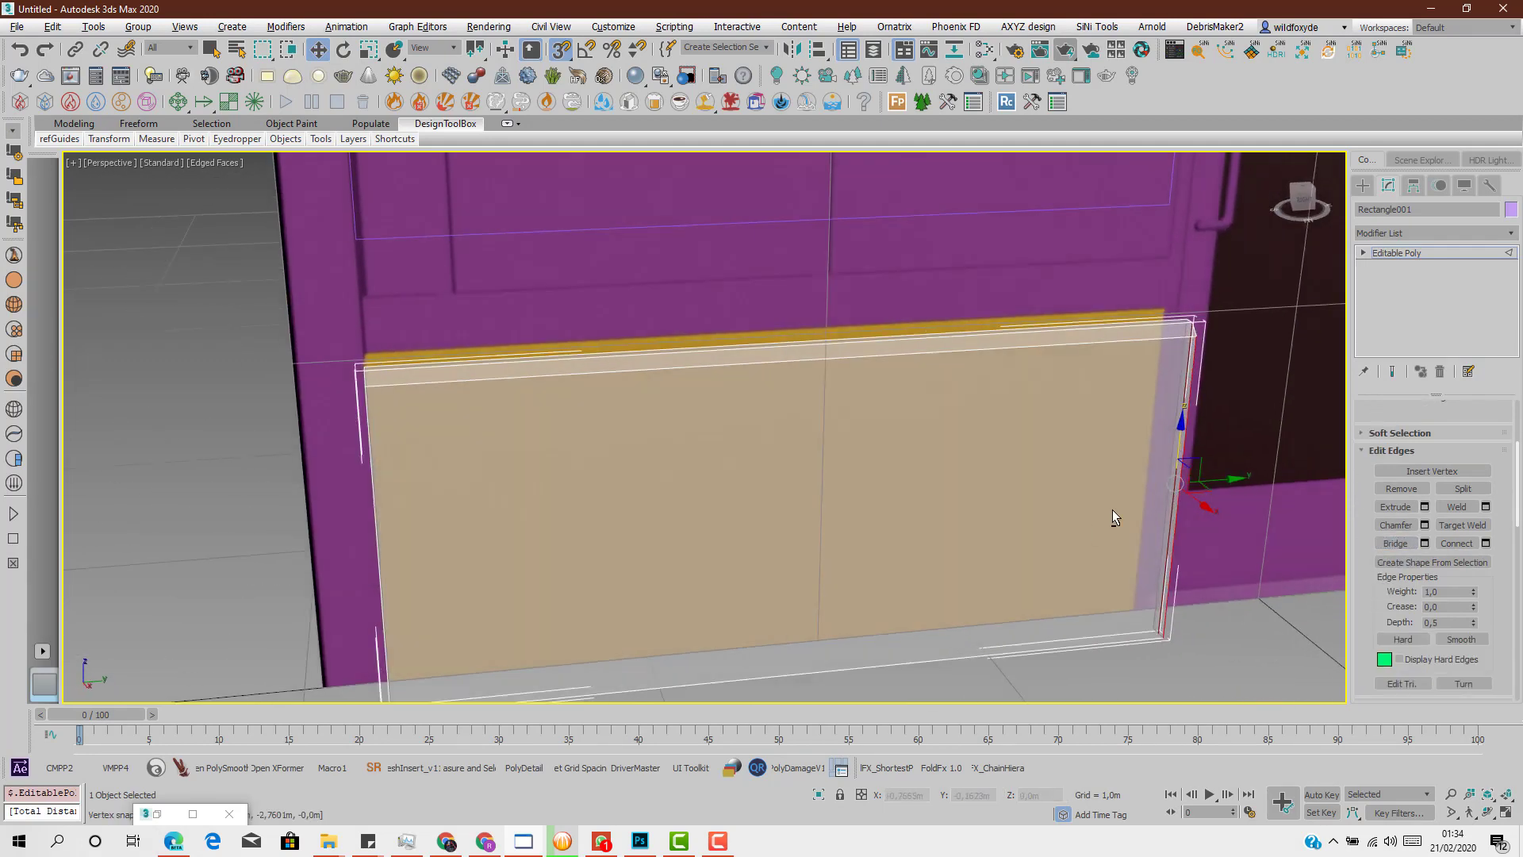
Leave edge editing and turn off the panel's see-through display
scroll(1461, 542, "up", 5)
left_click(1412, 428)
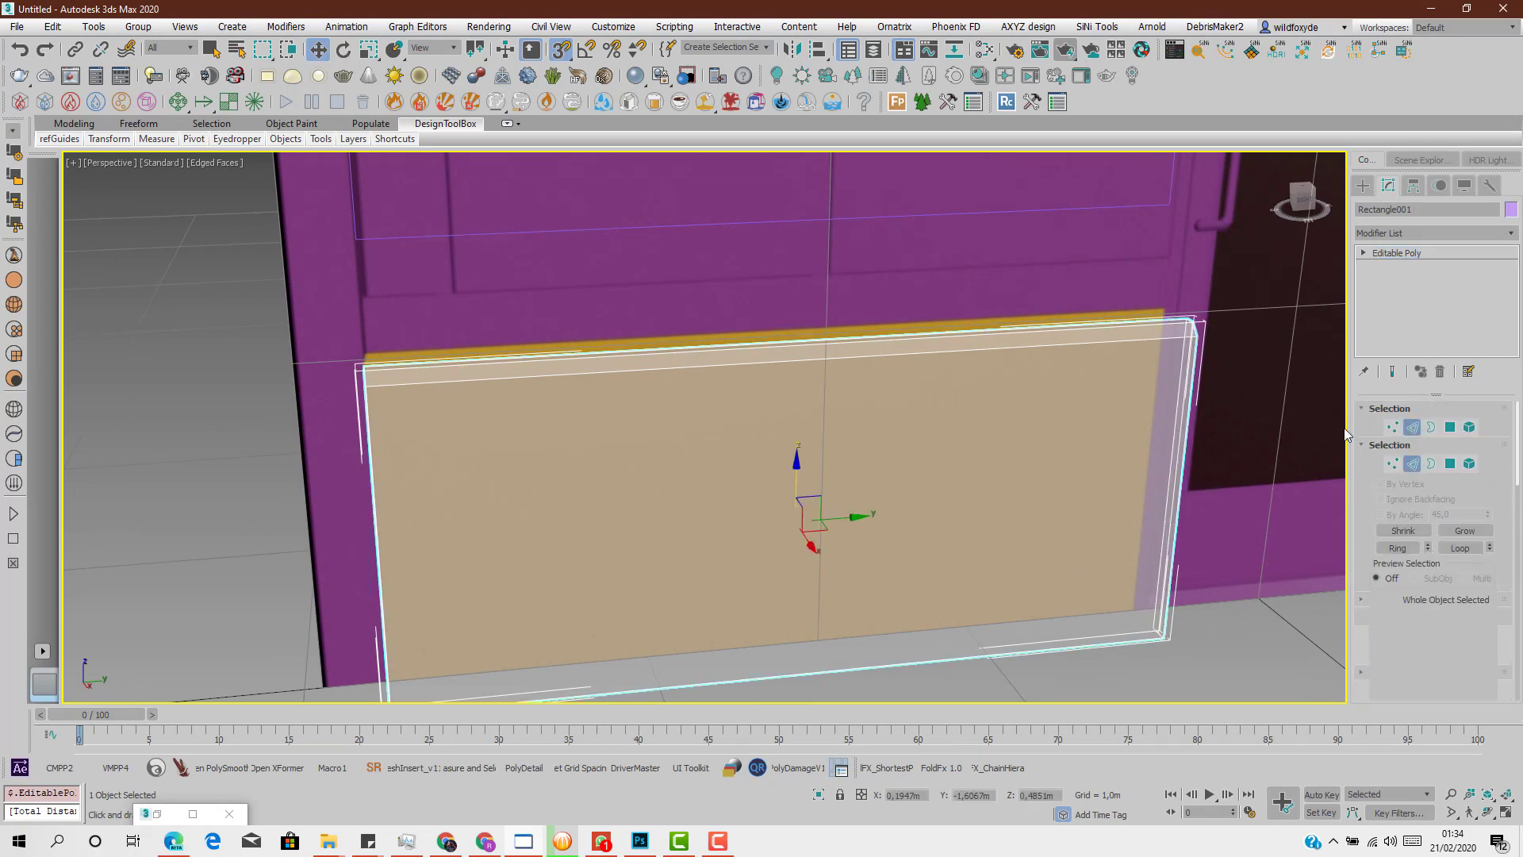
key("alt+x")
Clone the panel along Y to in front of the stairs, at about Y 1.014 m
middle_click_drag(1101, 496, 1078, 425, "alt")
scroll(1009, 503, "down", 3)
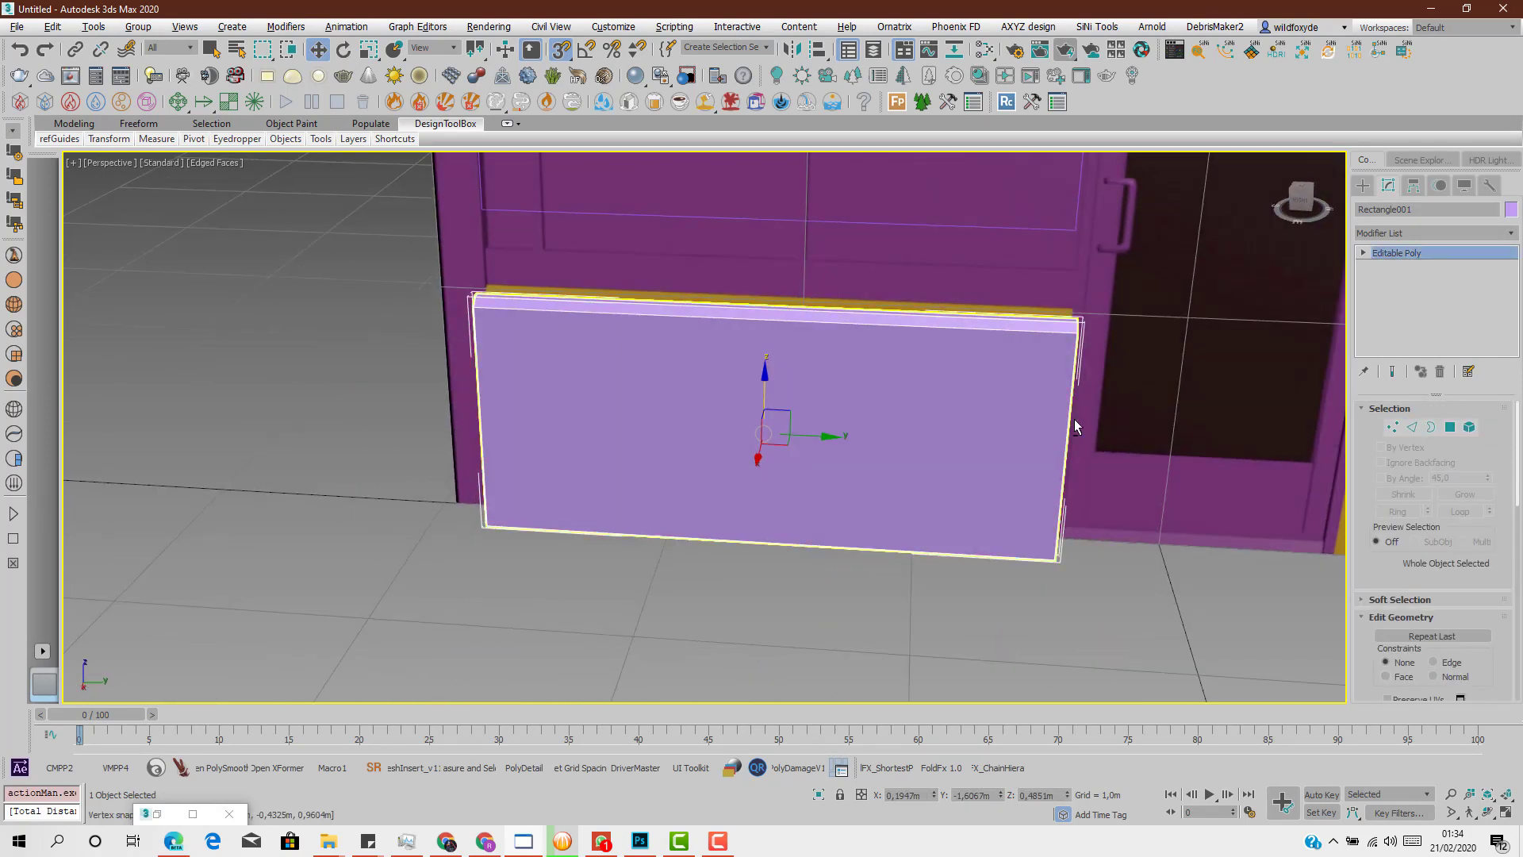
scroll(1084, 398, "down", 3)
scroll(1085, 399, "down", 3)
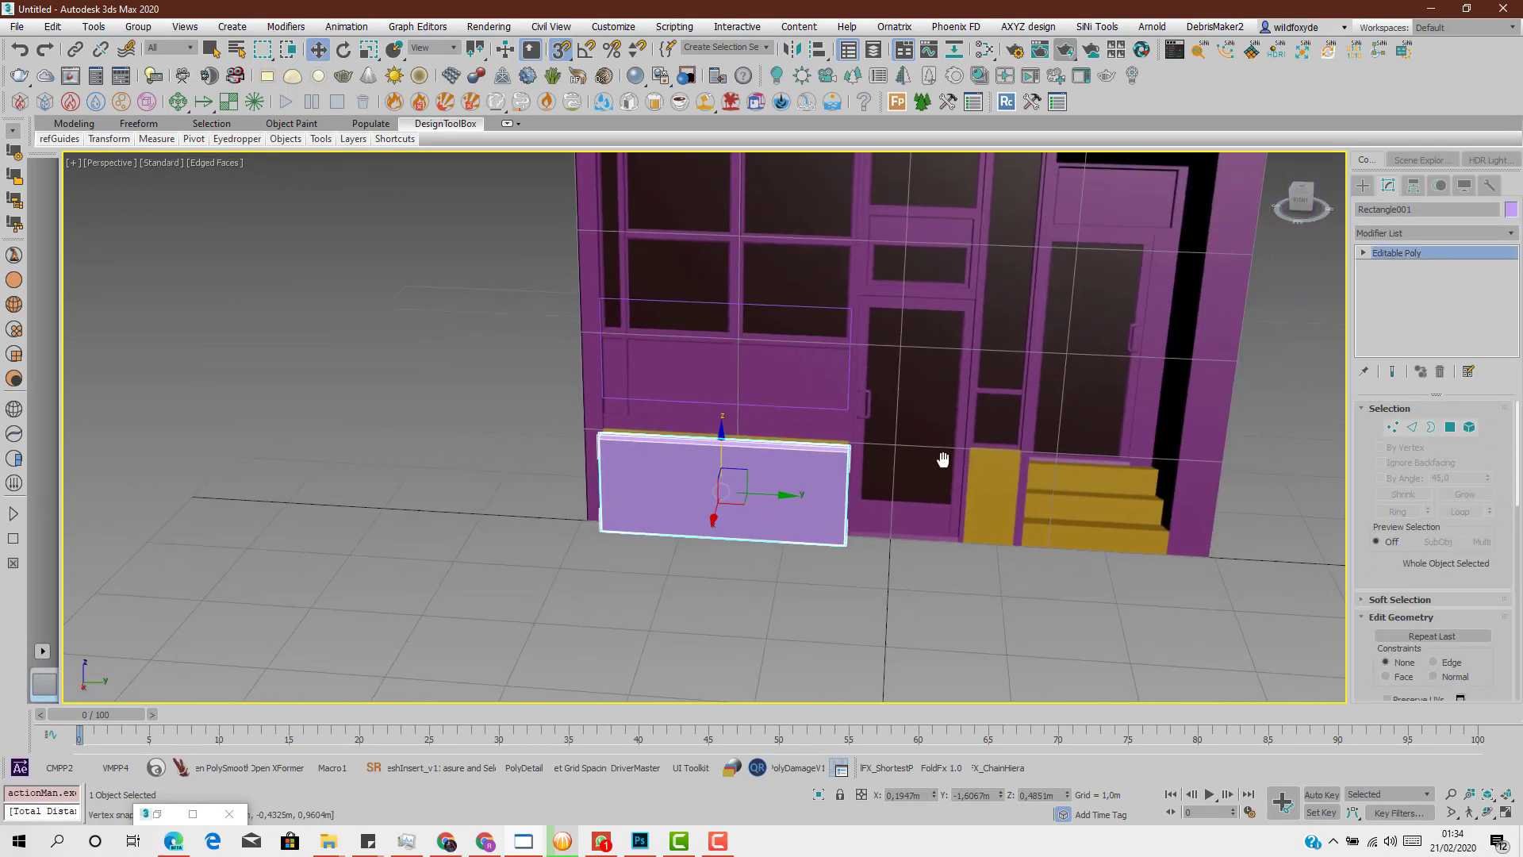
mouse_move(765, 495)
left_mouse_down("shift")
mouse_move(1024, 525)
mouse_move(1007, 522)
left_mouse_up("shift")
left_click(764, 491)
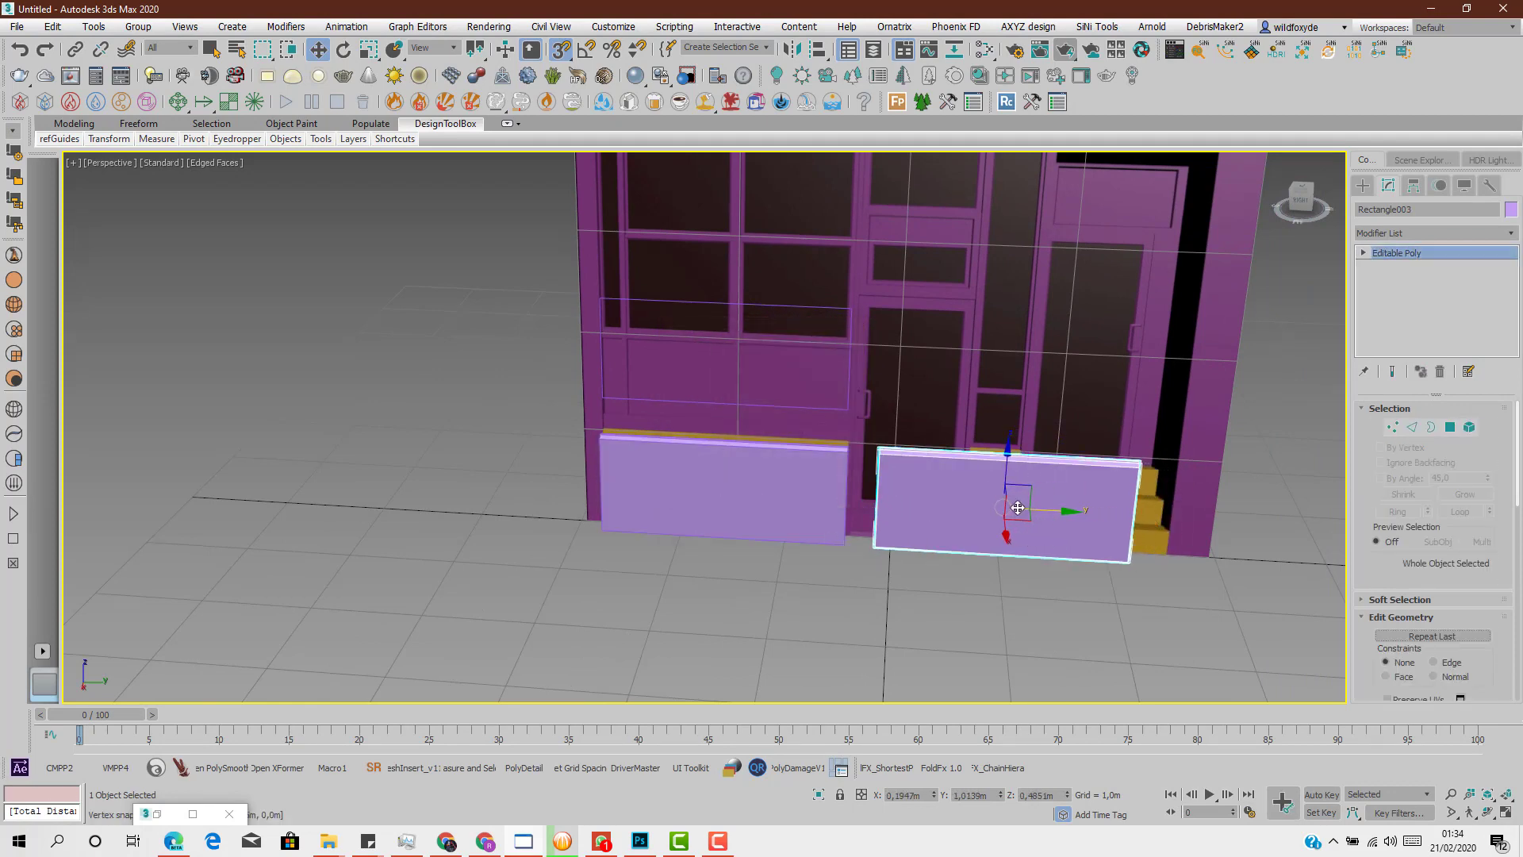
Apply an FFD 2x2x2 modifier to the cloned panel in the Right view
middle_click_drag(1015, 507, 984, 516)
key("alt+w")
middle_click(1032, 397)
key("alt+w")
key("alt+w")
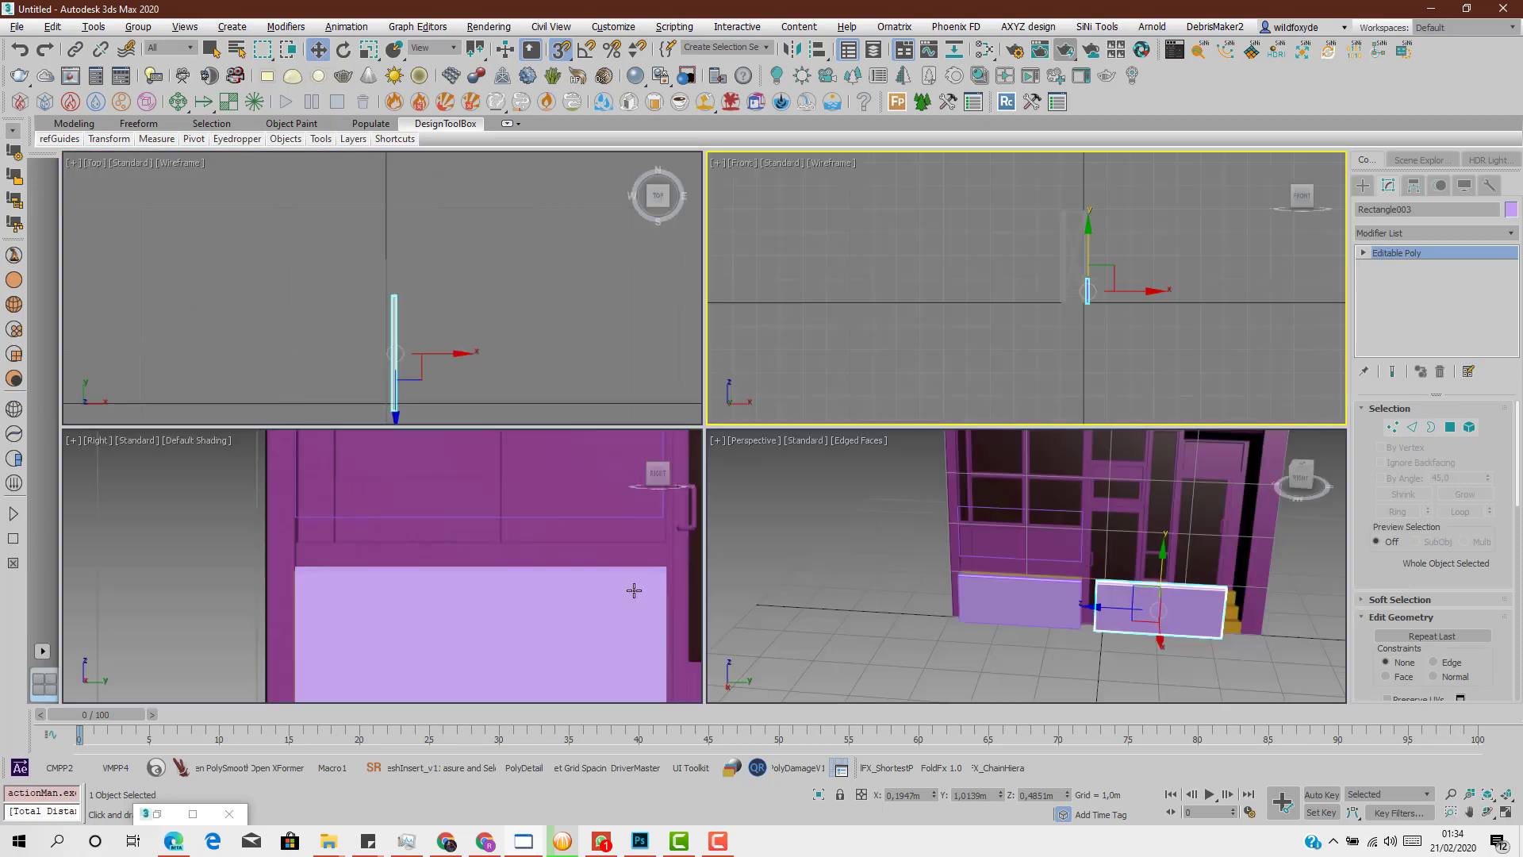
middle_click(631, 590)
key("alt+w")
middle_click_drag(1274, 604, 787, 564)
key("x")
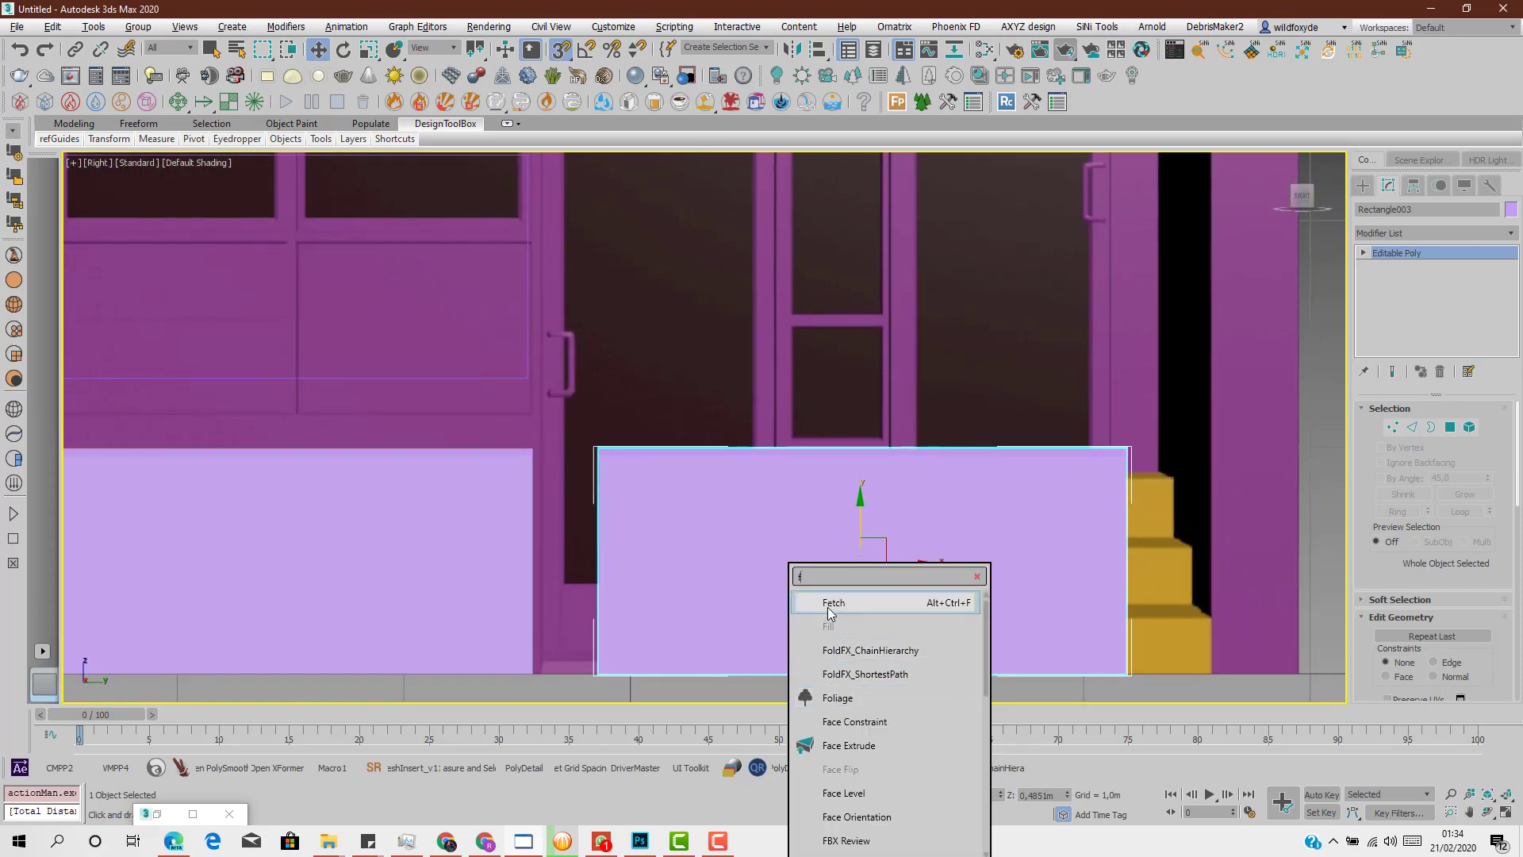
type("ffd")
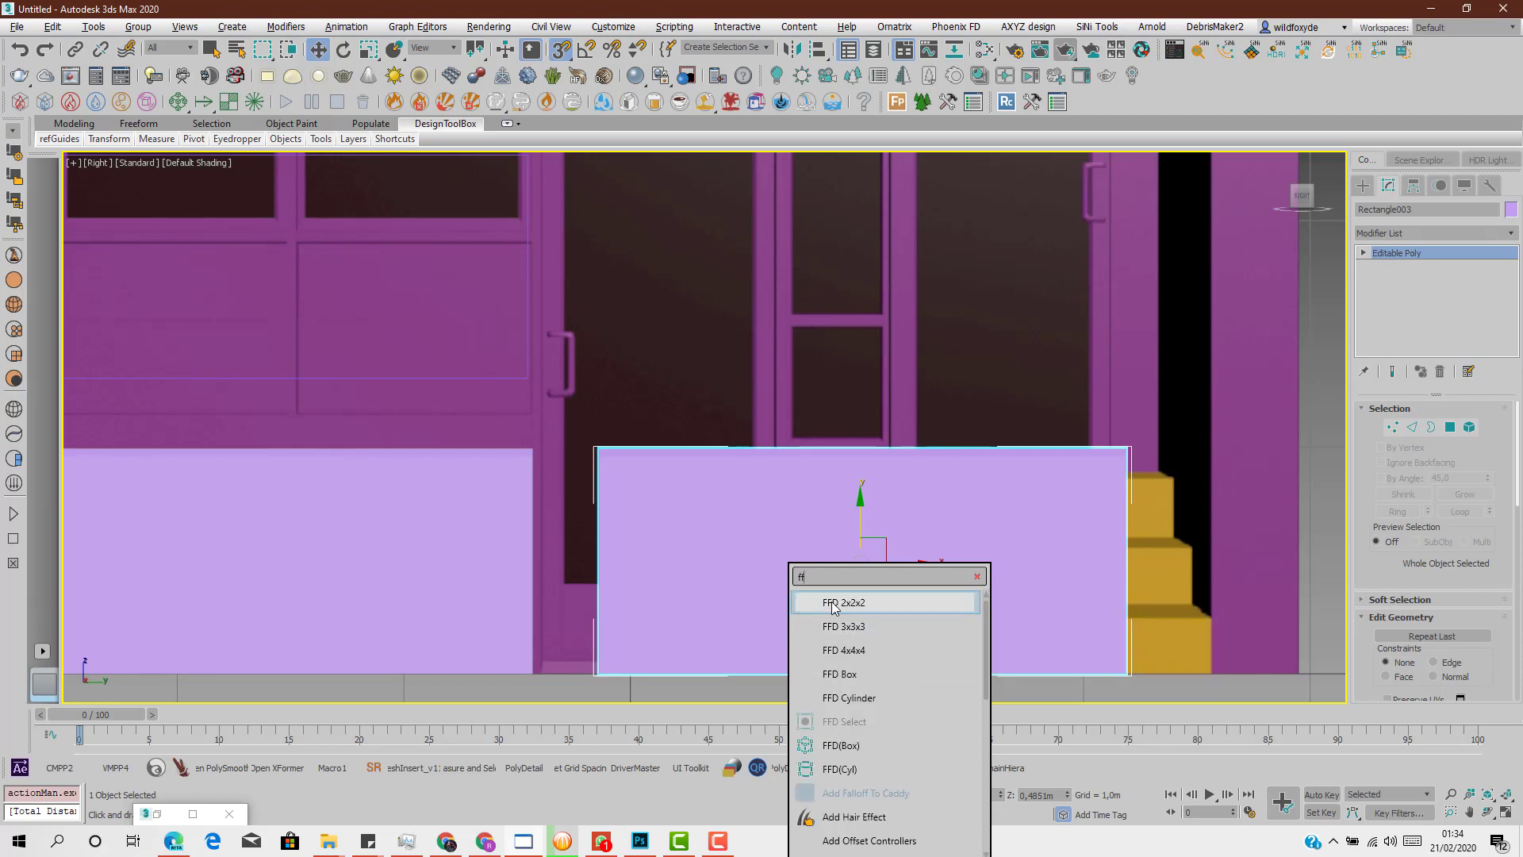
key("Return")
Move the clone's FFD control points nearest the door to the narrow yellow panel's near edge, at about Y 0.68 m
left_click(1380, 253)
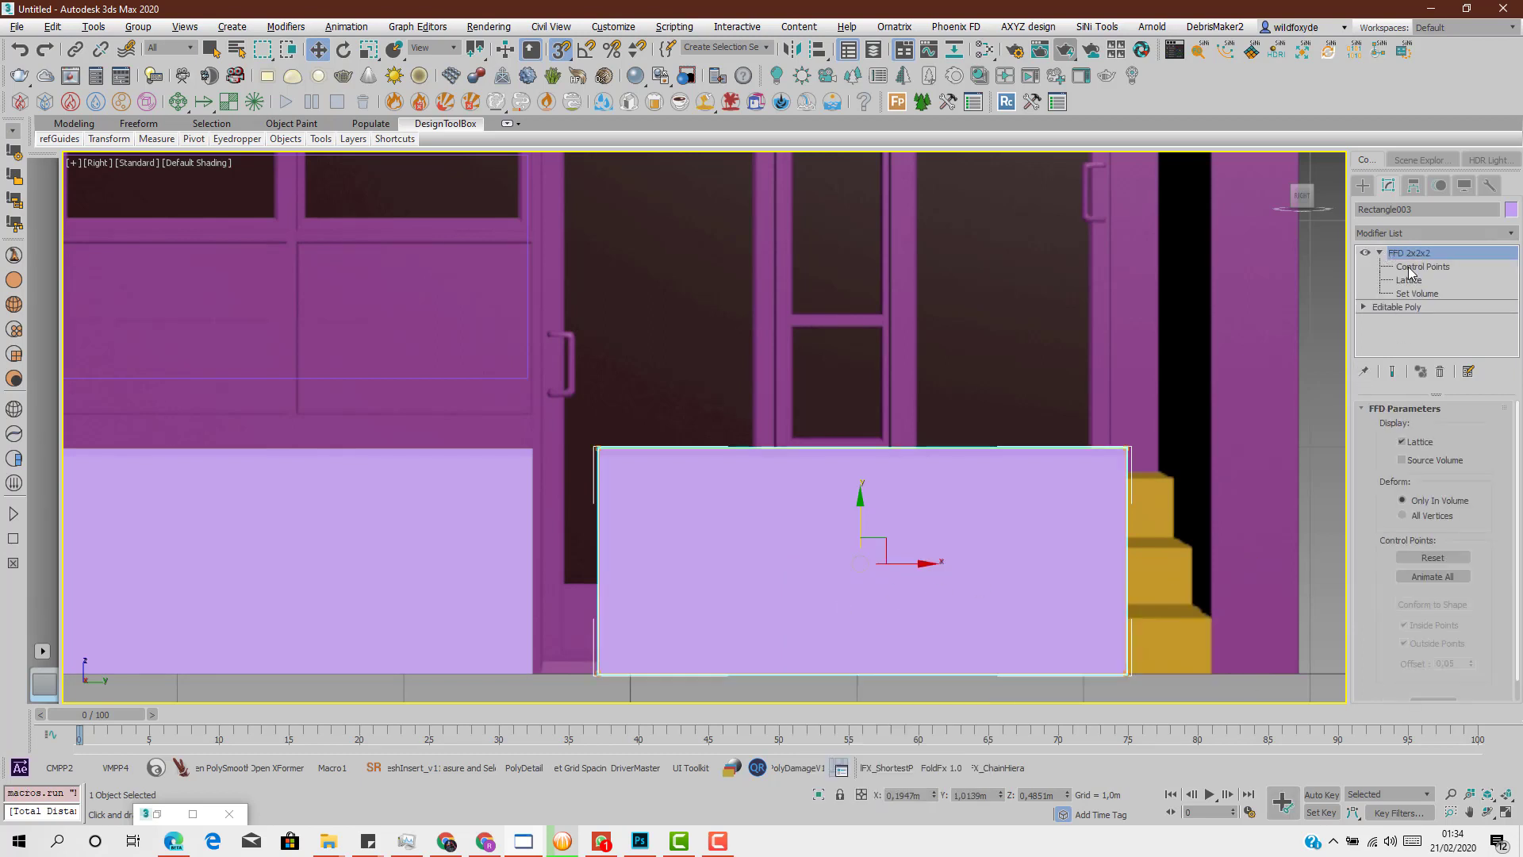
left_click(1422, 267)
left_click_drag(597, 420, 732, 663)
left_click_drag(658, 559, 775, 579)
scroll(782, 587, "up", 5)
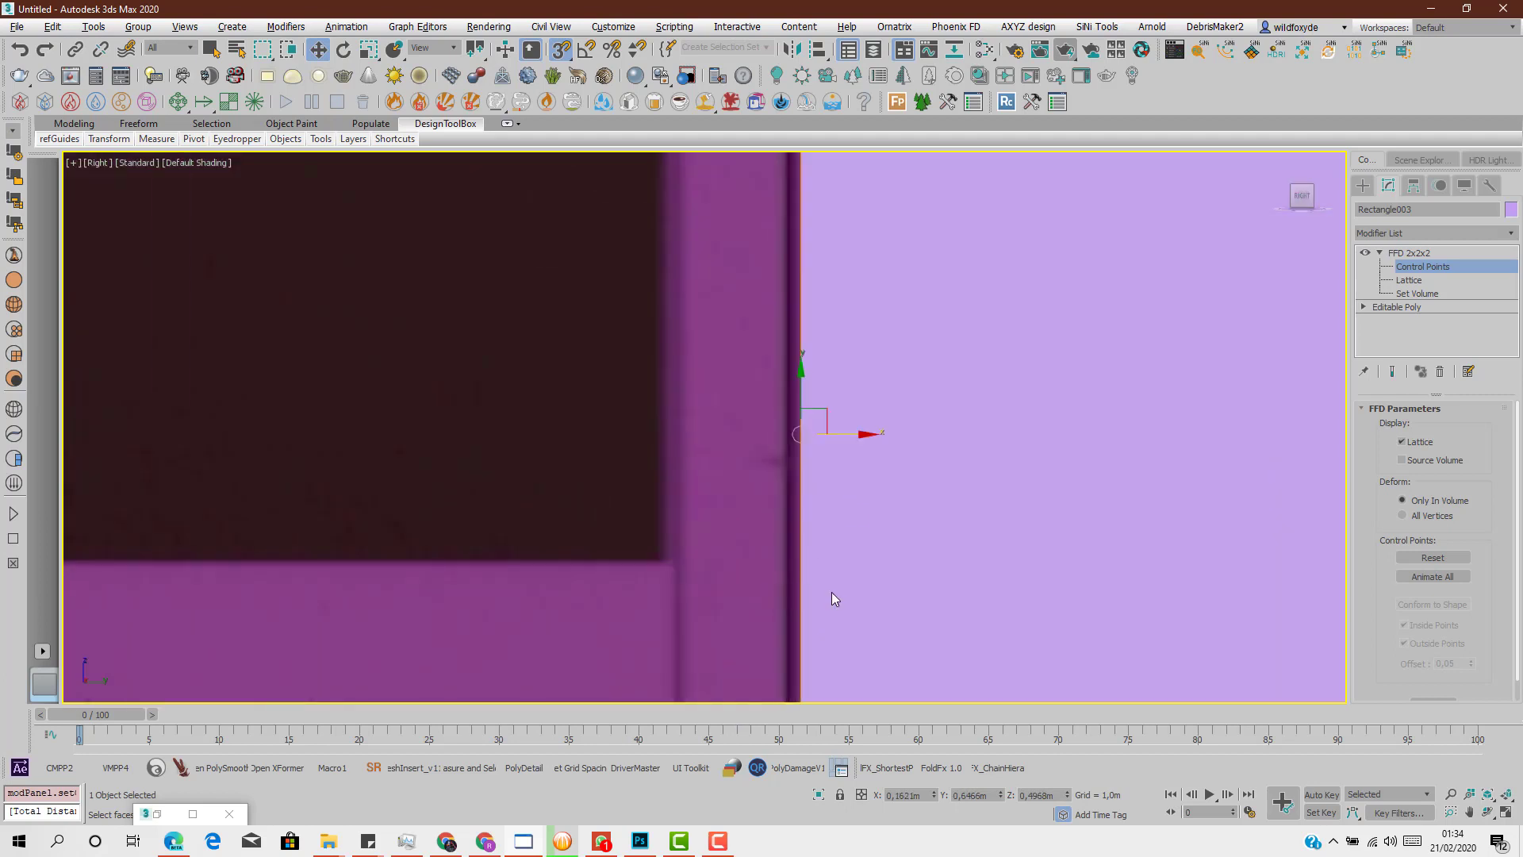
scroll(836, 525, "up", 2)
left_click_drag(825, 392, 885, 421)
scroll(882, 429, "down", 6)
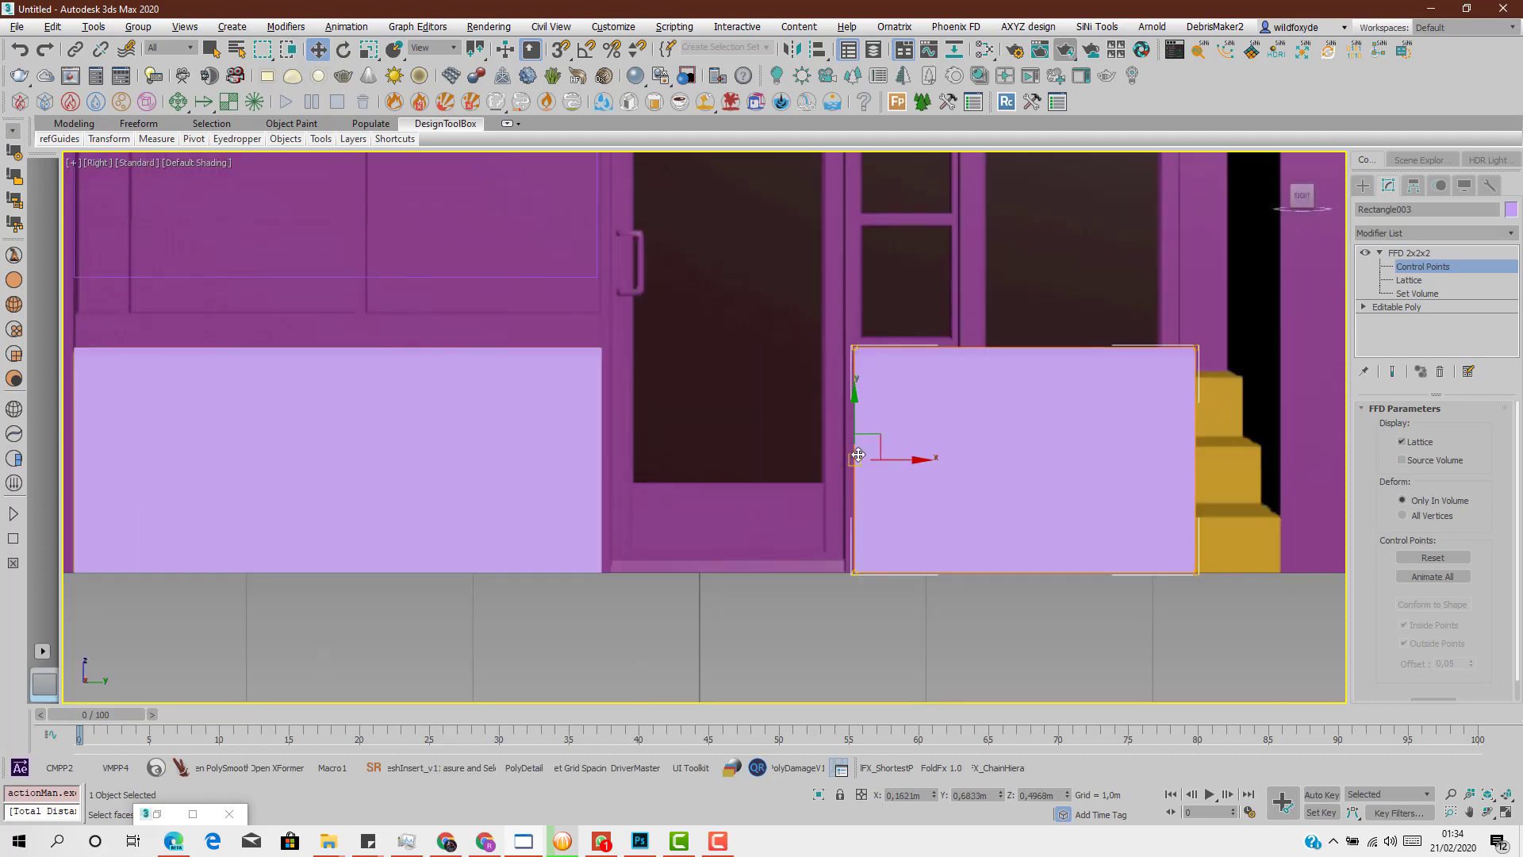
scroll(878, 462, "up", 6)
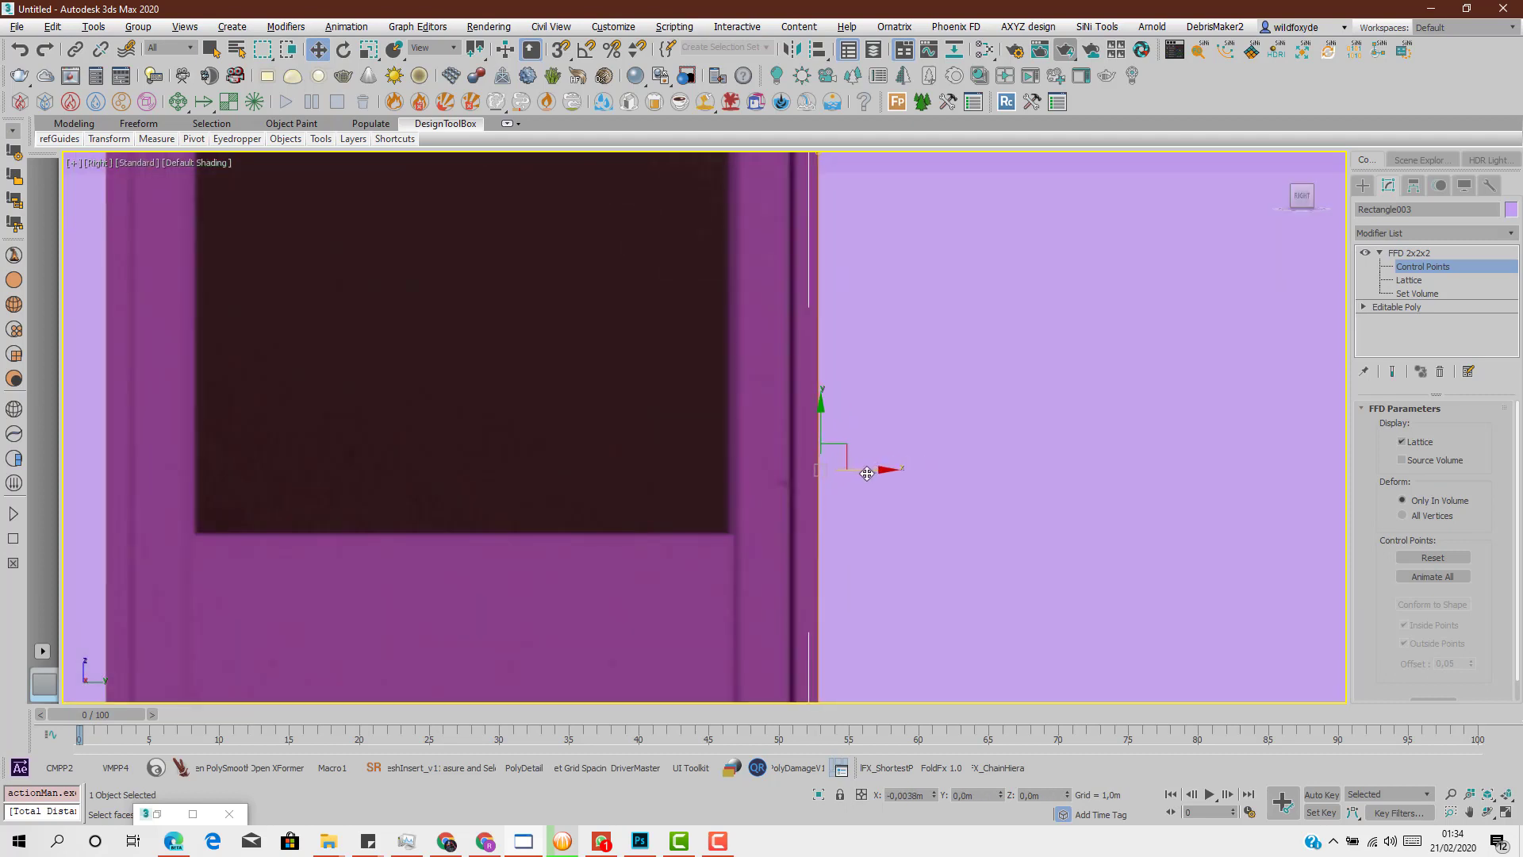
Move the clone's stair-side FFD control points back to the narrow yellow panel's far edge, at about Y 1.159 m
scroll(869, 472, "down", 3)
left_click_drag(1451, 646, 1451, 647)
middle_click_drag(1124, 545, 1031, 564)
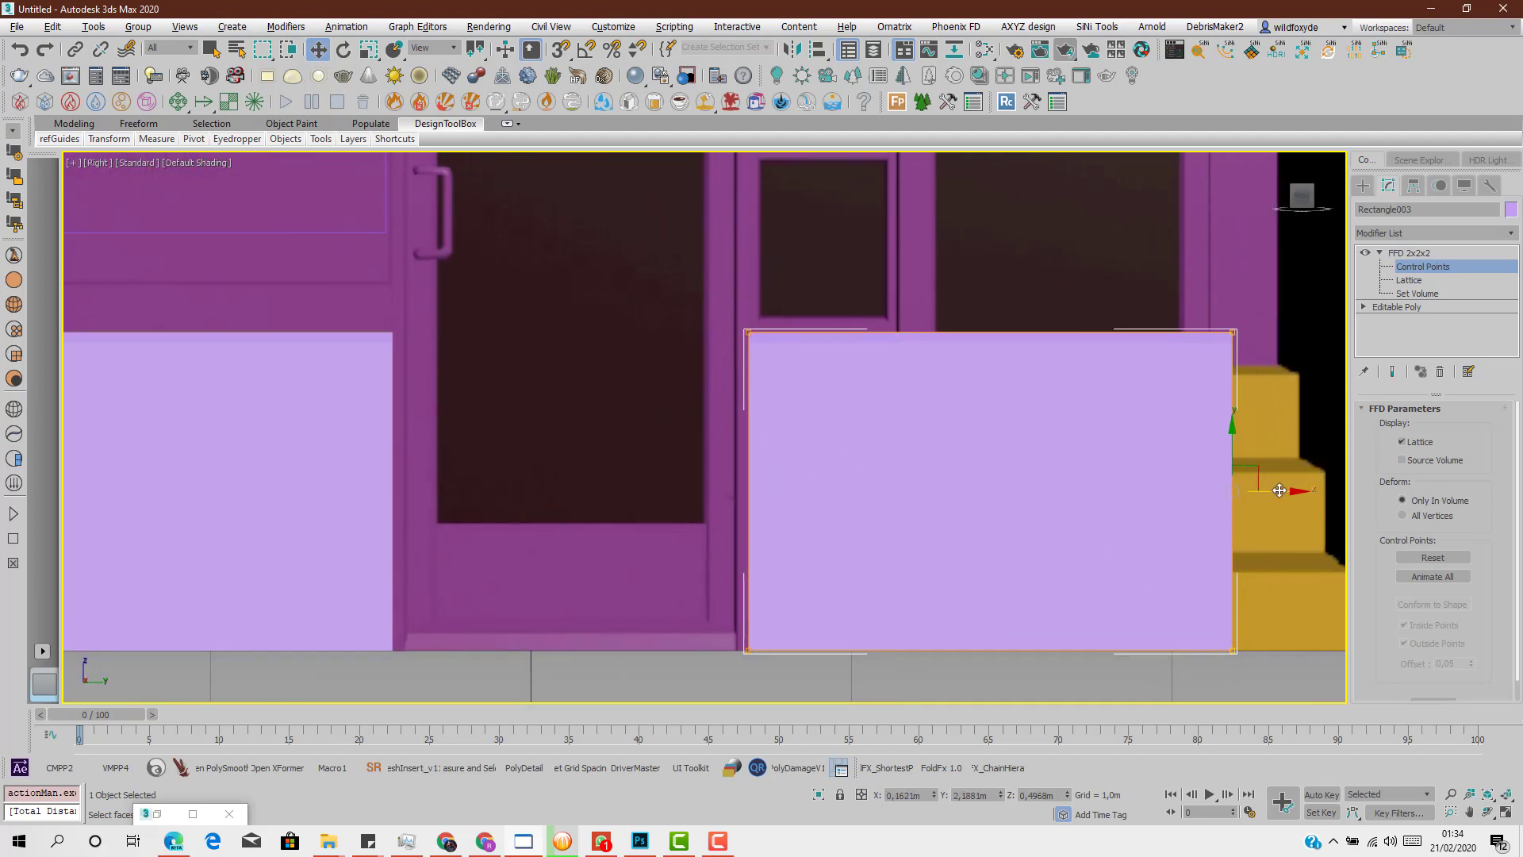
left_click_drag(1284, 490, 942, 493)
scroll(918, 470, "up", 6)
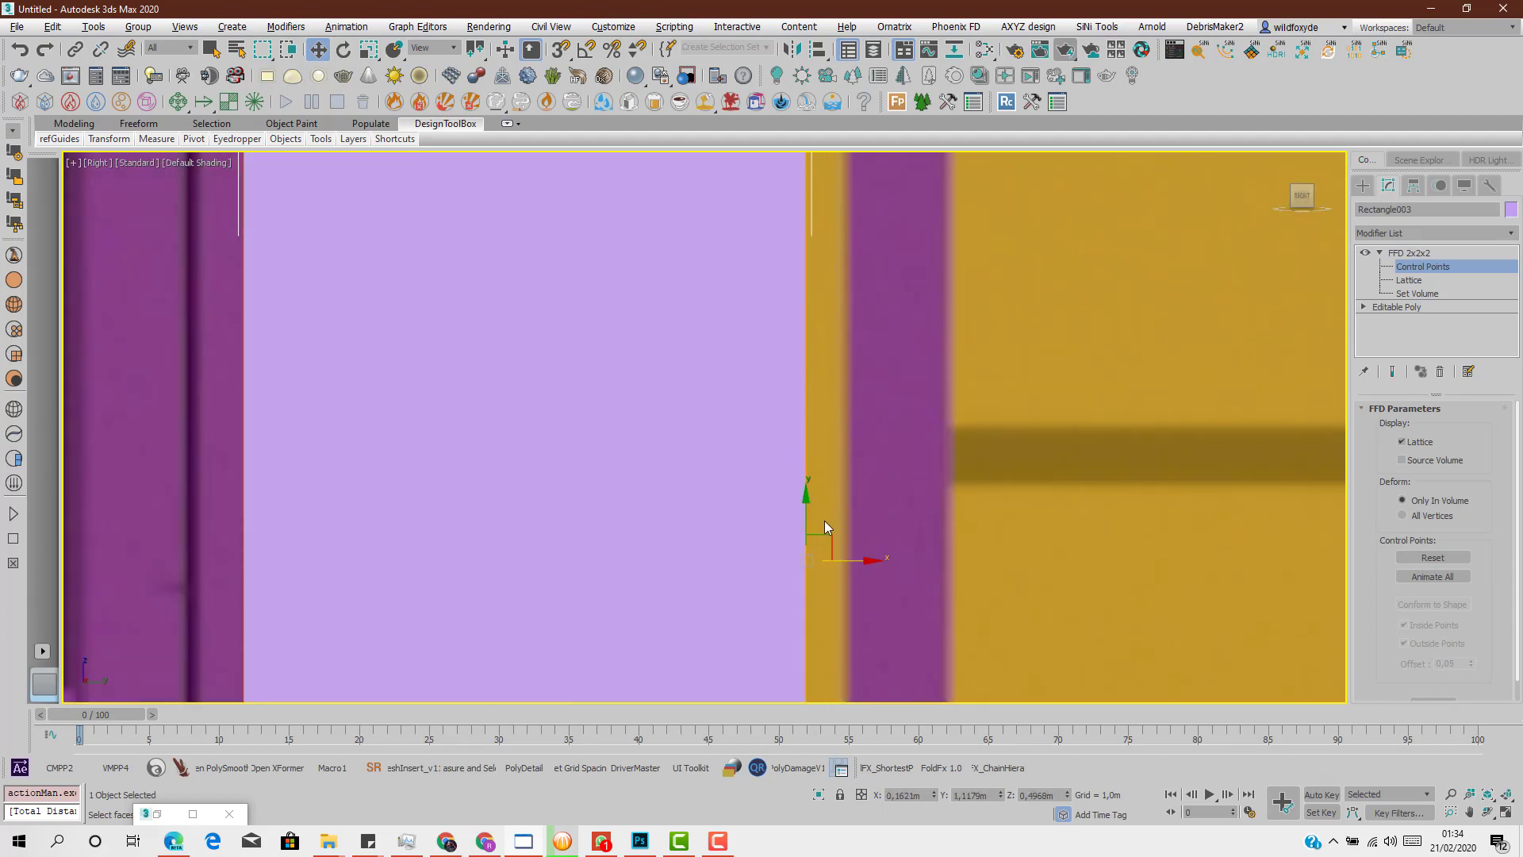
left_click_drag(860, 559, 905, 561)
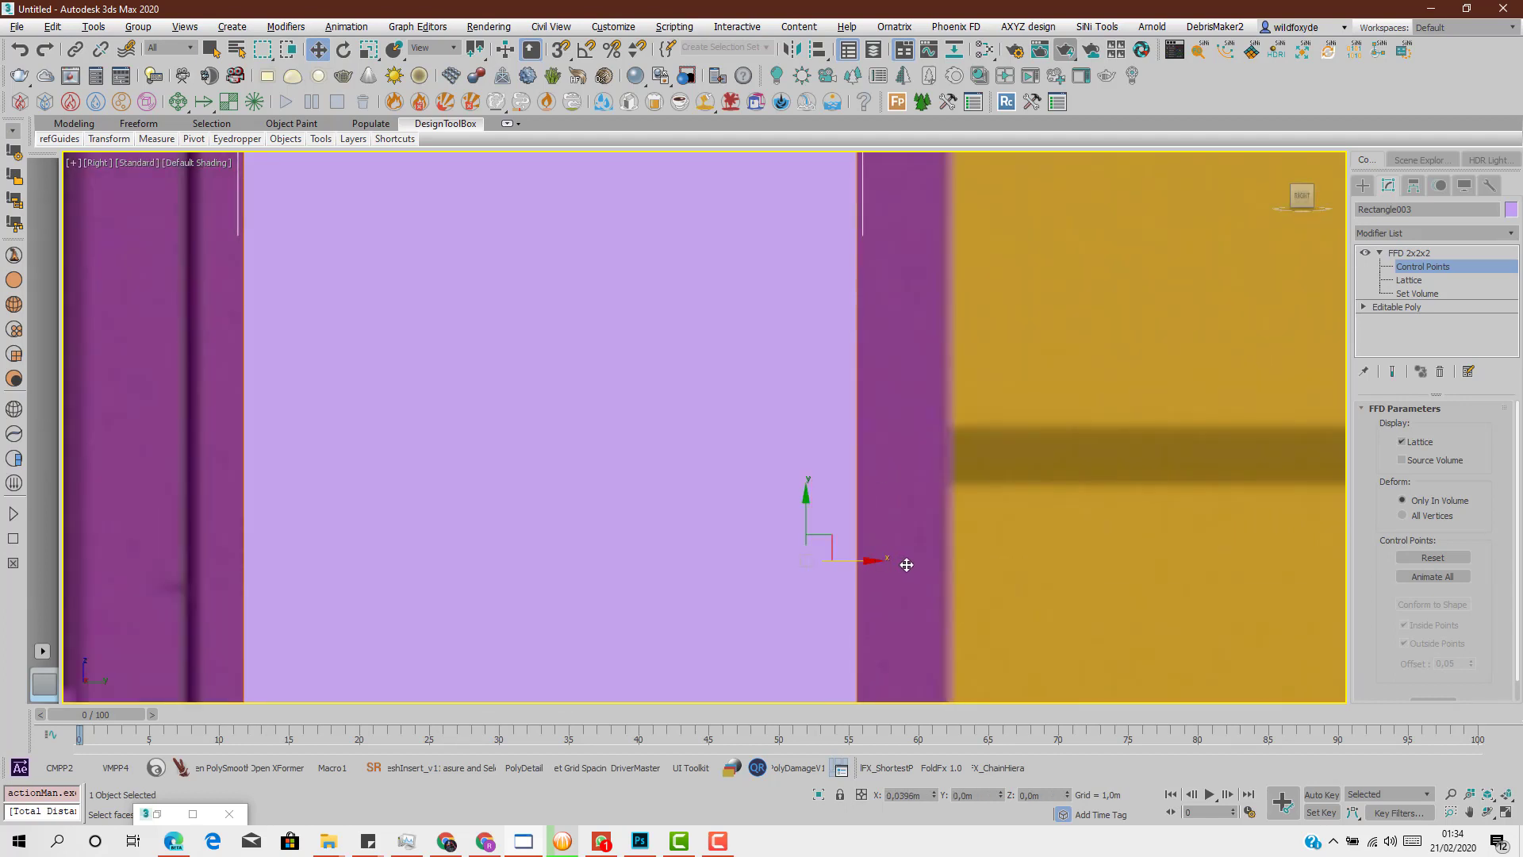
scroll(811, 486, "down", 5)
scroll(790, 479, "down", 5)
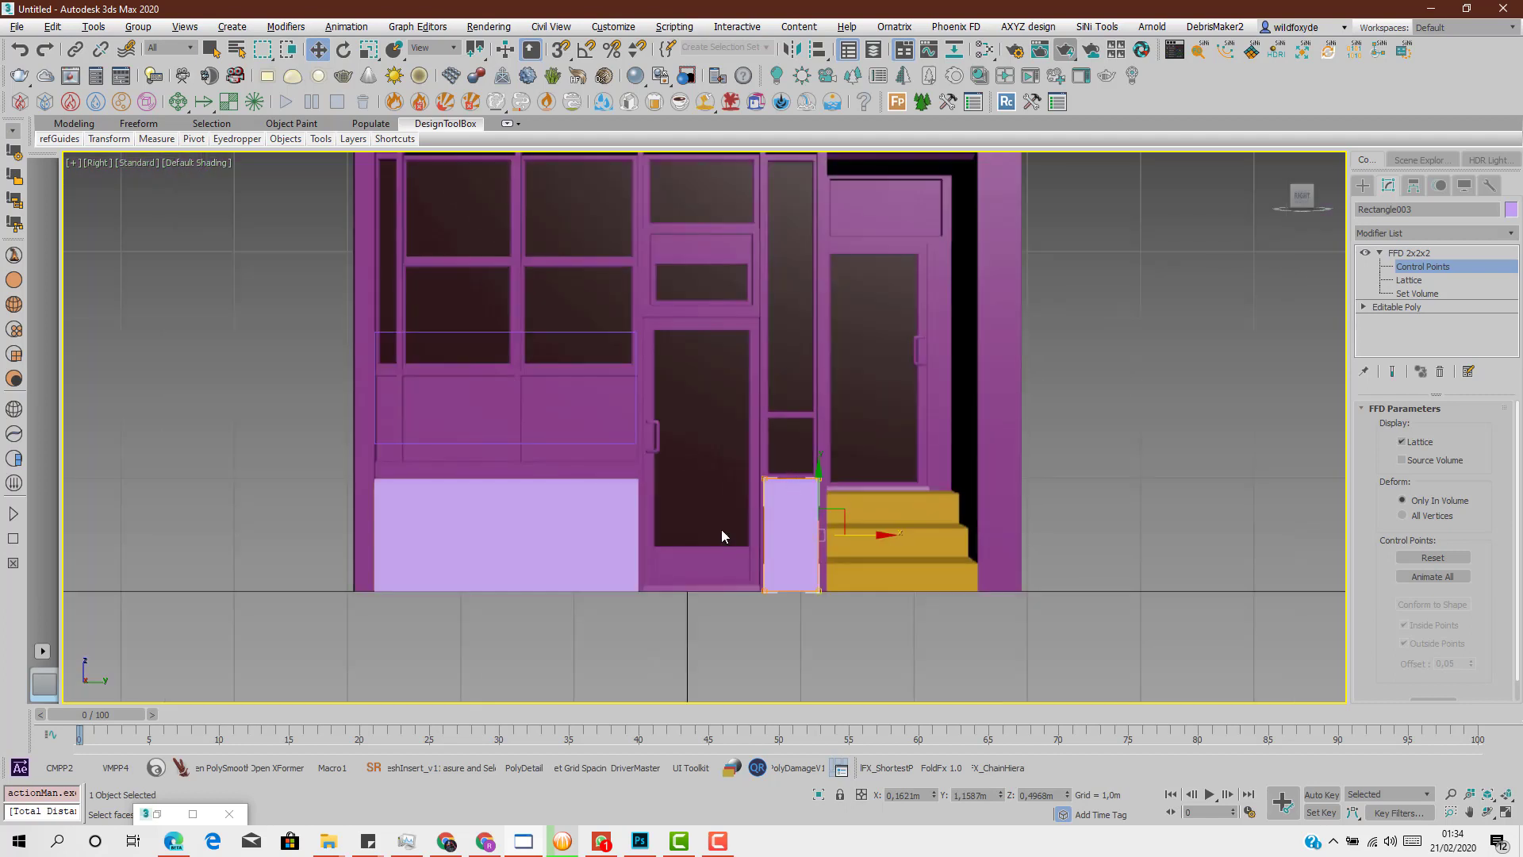
Convert both the wide and the narrow panel to Editable Poly
left_click(1404, 254)
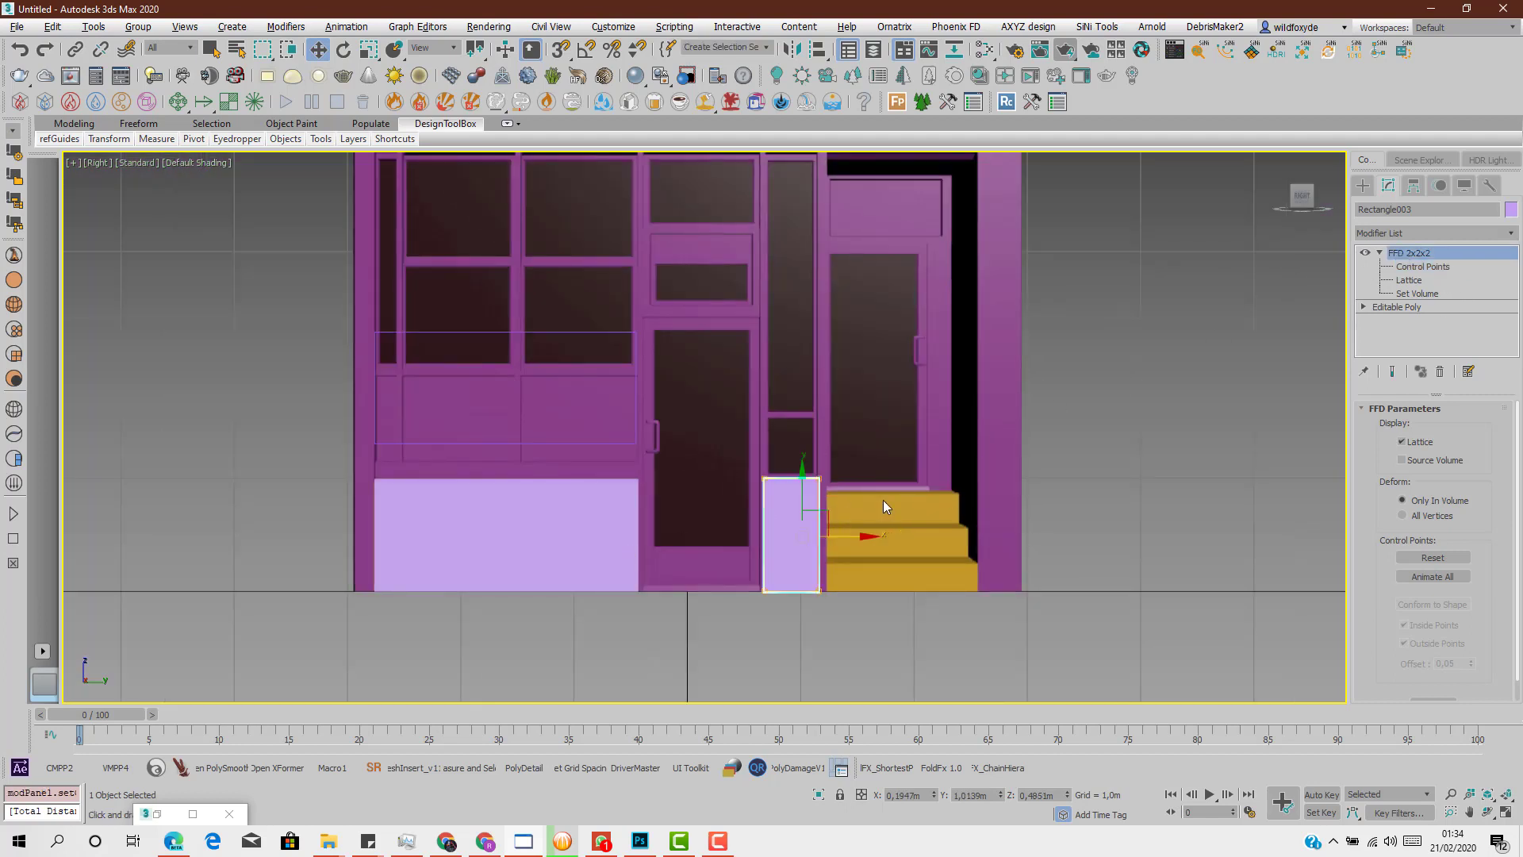
scroll(712, 514, "up", 2)
left_click(563, 539, "ctrl")
right_click(593, 514)
mouse_move(627, 687)
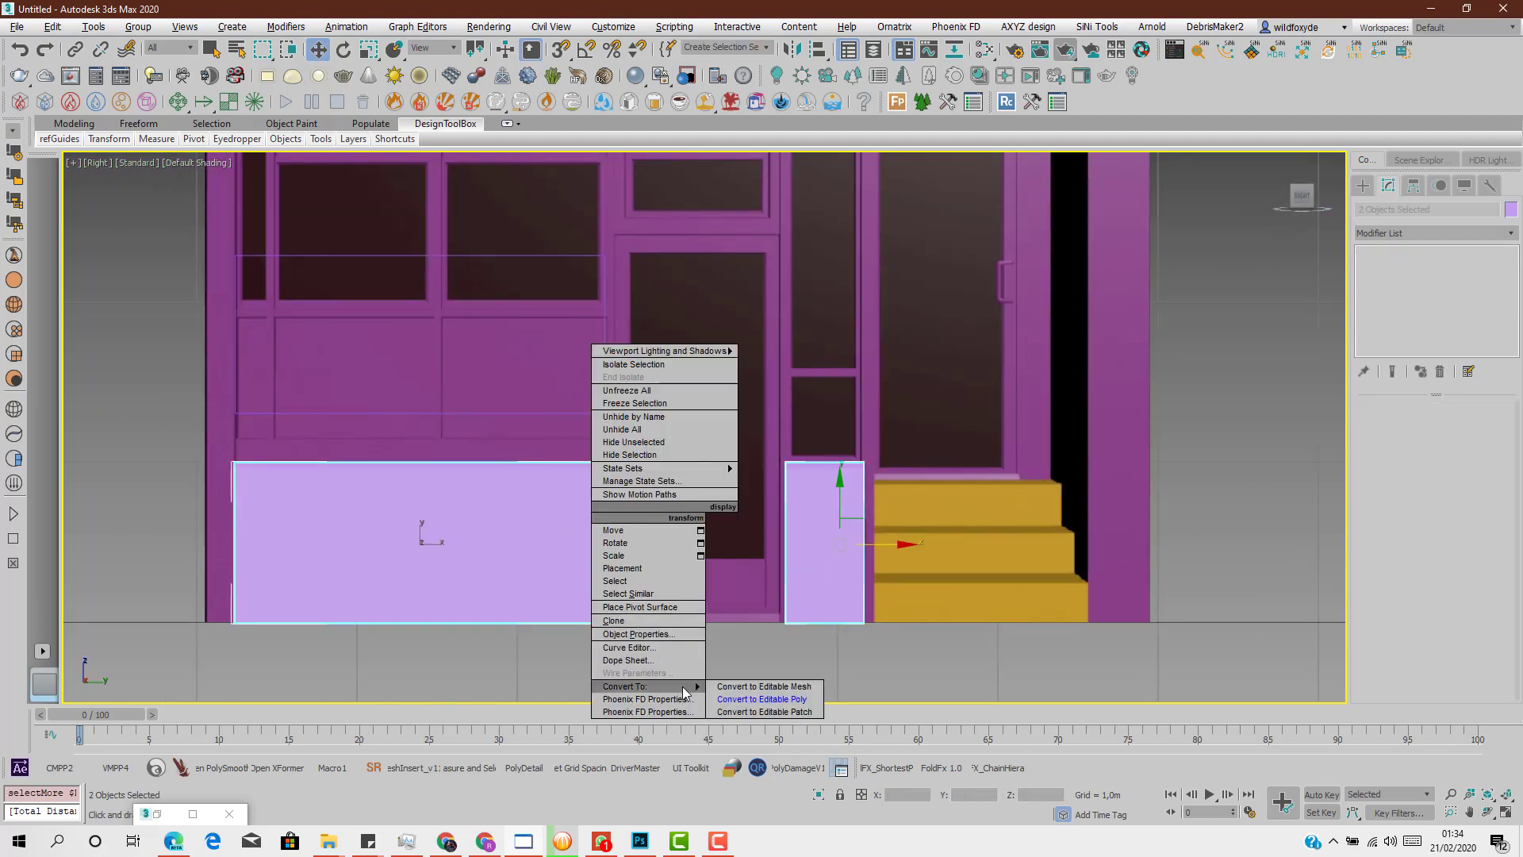
left_click(762, 699)
Select Rectangle001 alone and attach the narrow panel to it
scroll(773, 558, "up", 3)
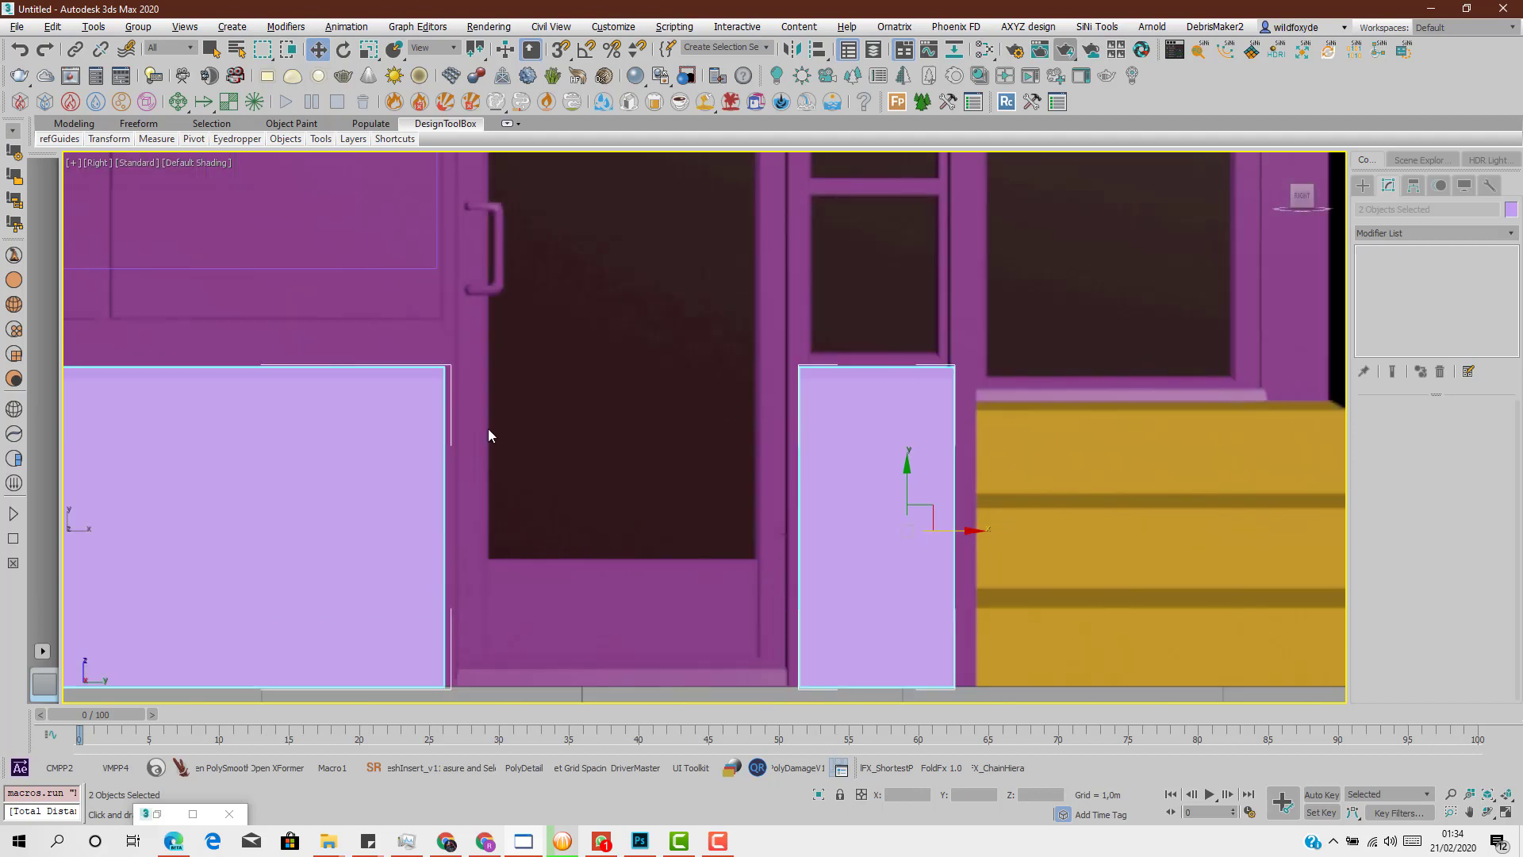
middle_click_drag(488, 429, 802, 508)
scroll(773, 476, "down", 2)
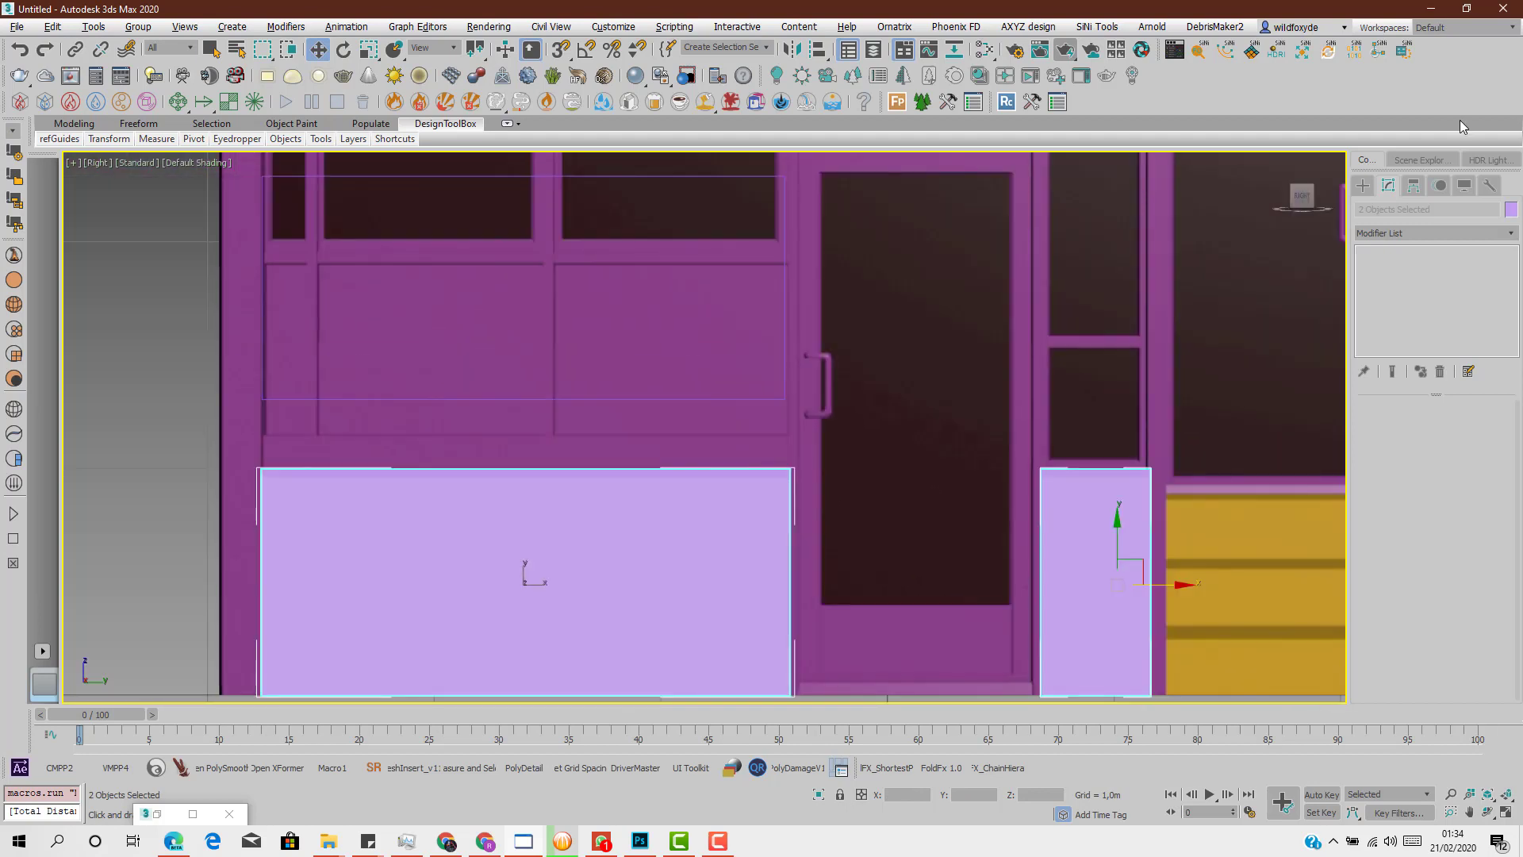
left_click(1423, 160)
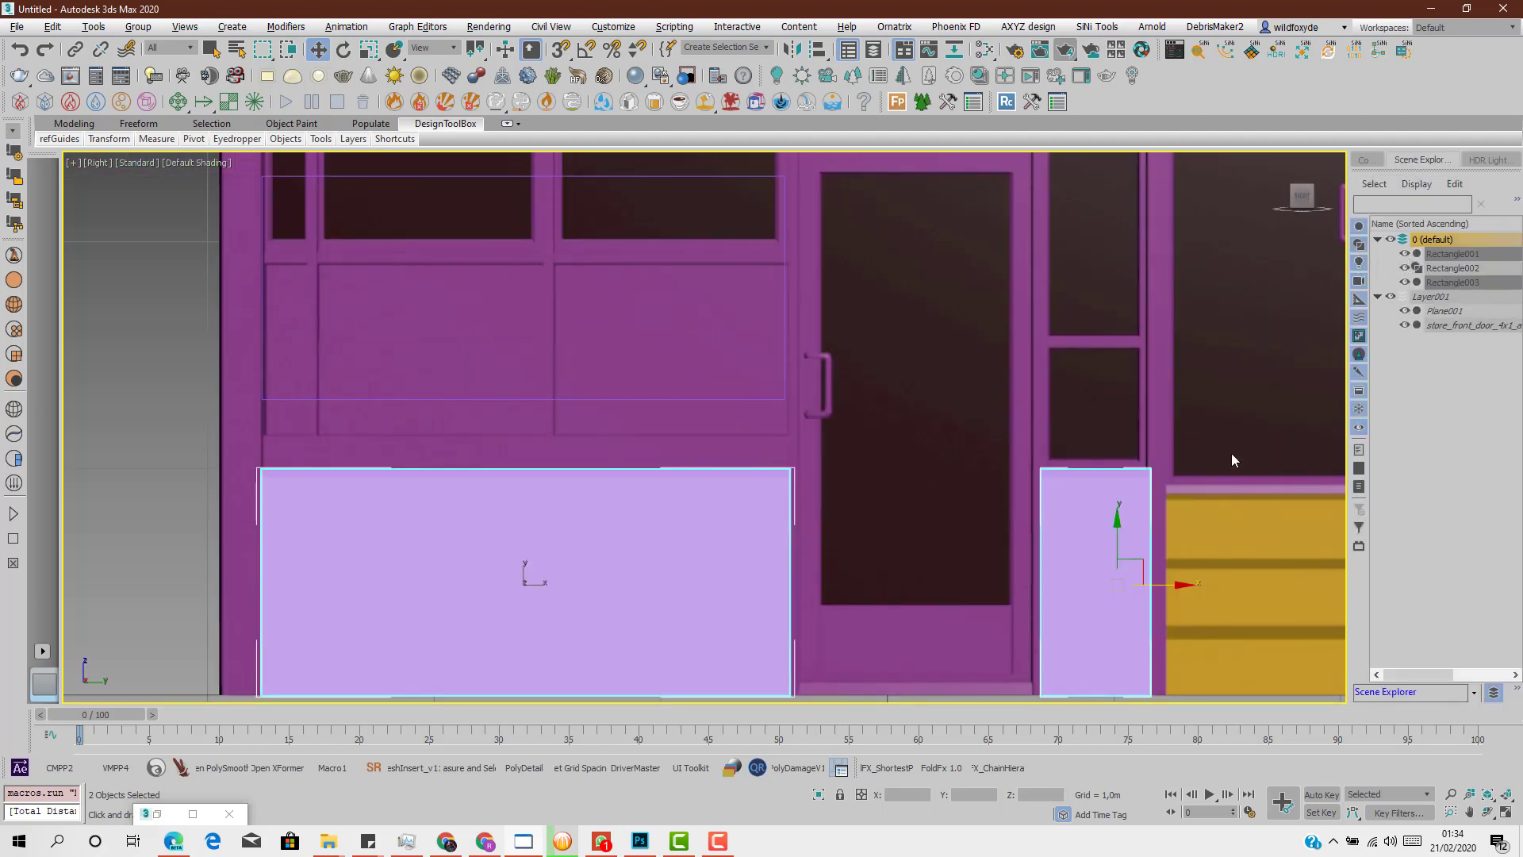
left_click(1451, 253)
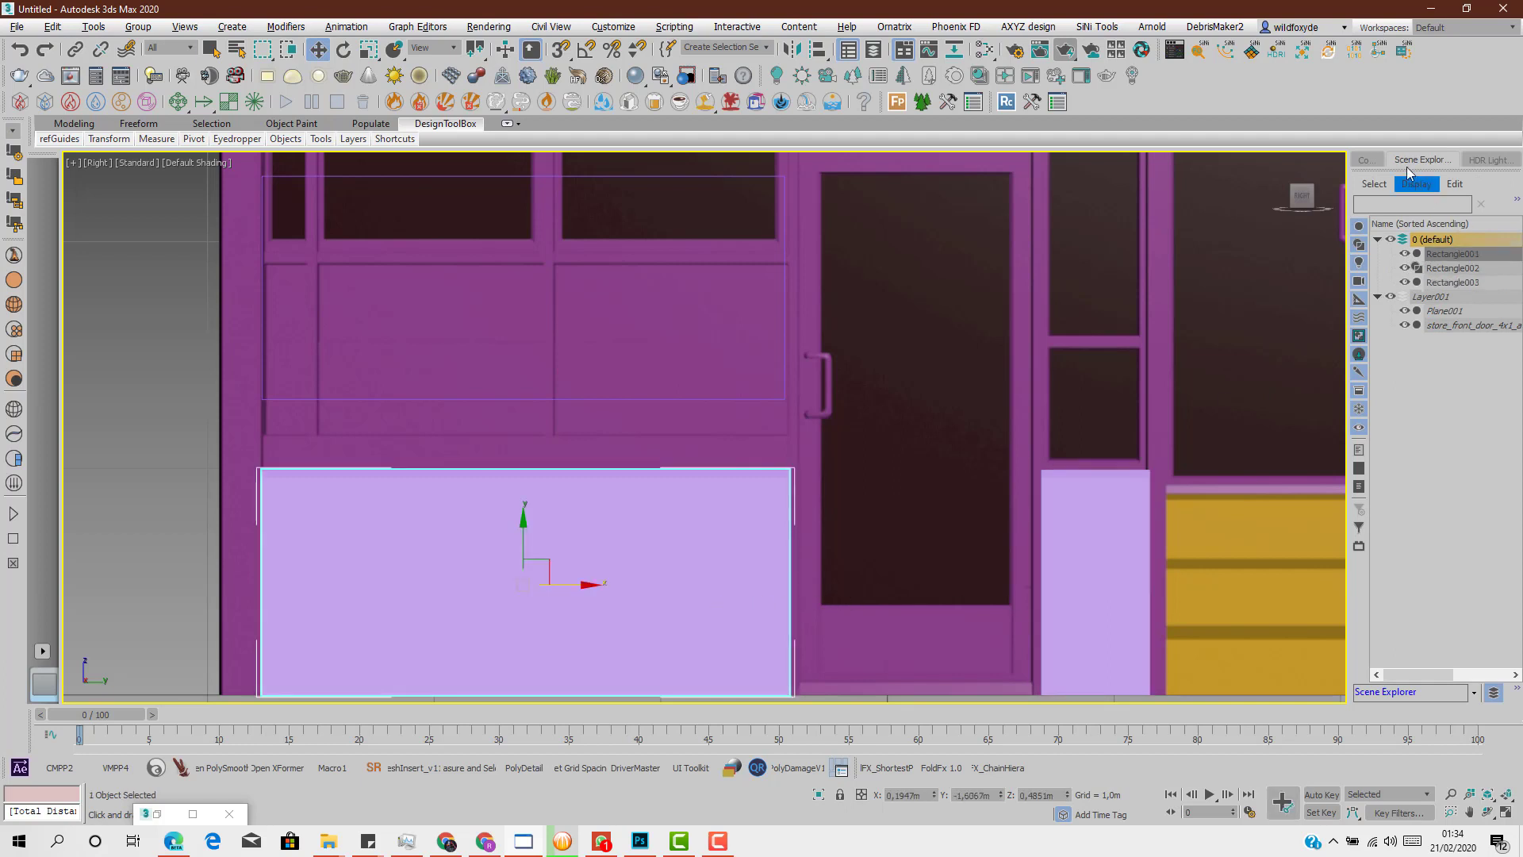
left_click(1366, 160)
scroll(1393, 452, "down", 3)
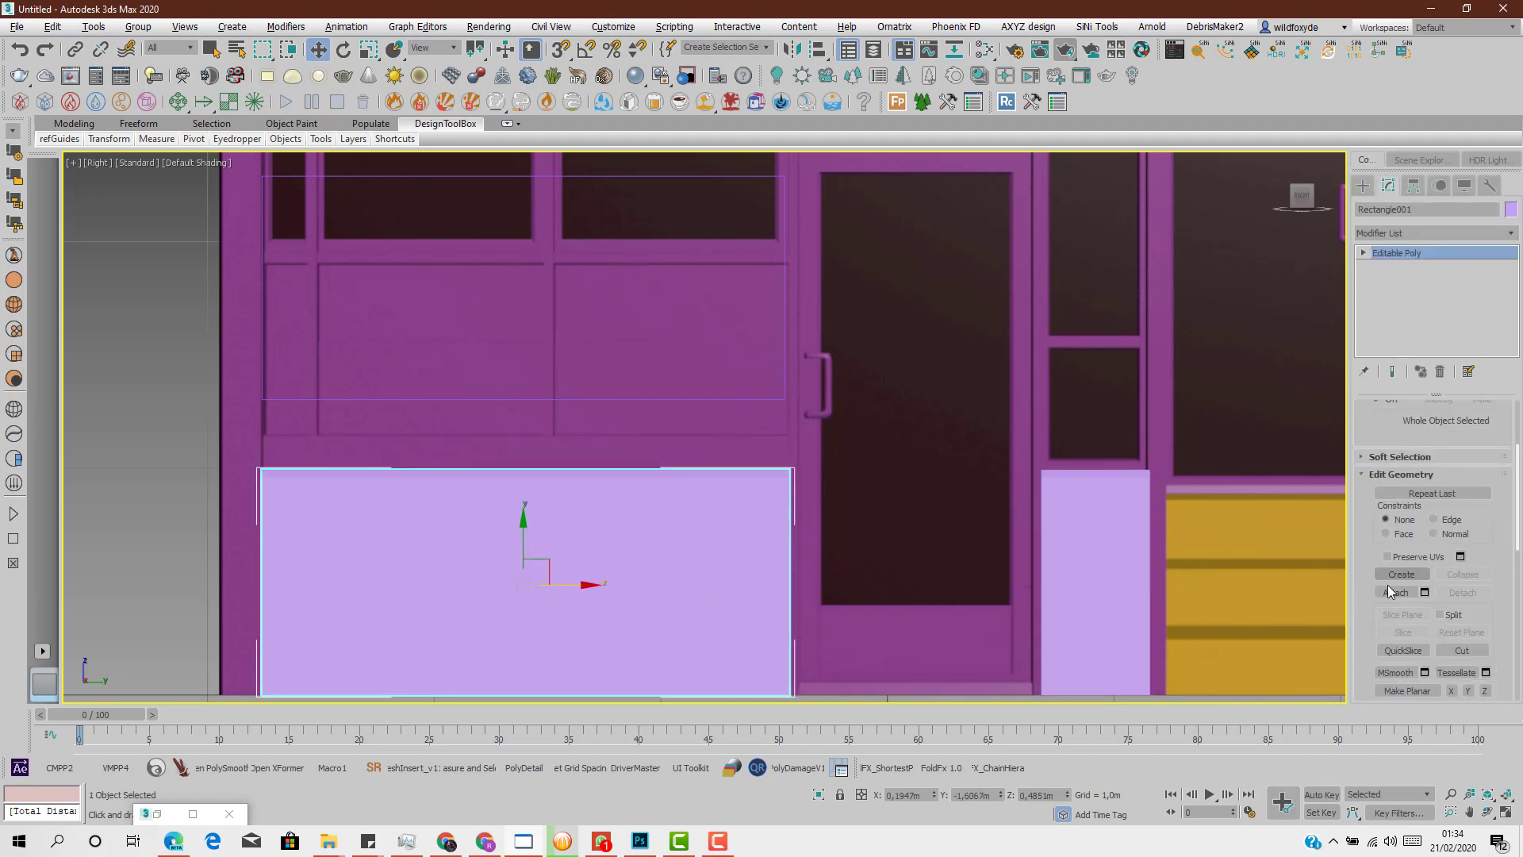
left_click(1389, 590)
left_click(1132, 596)
key("w")
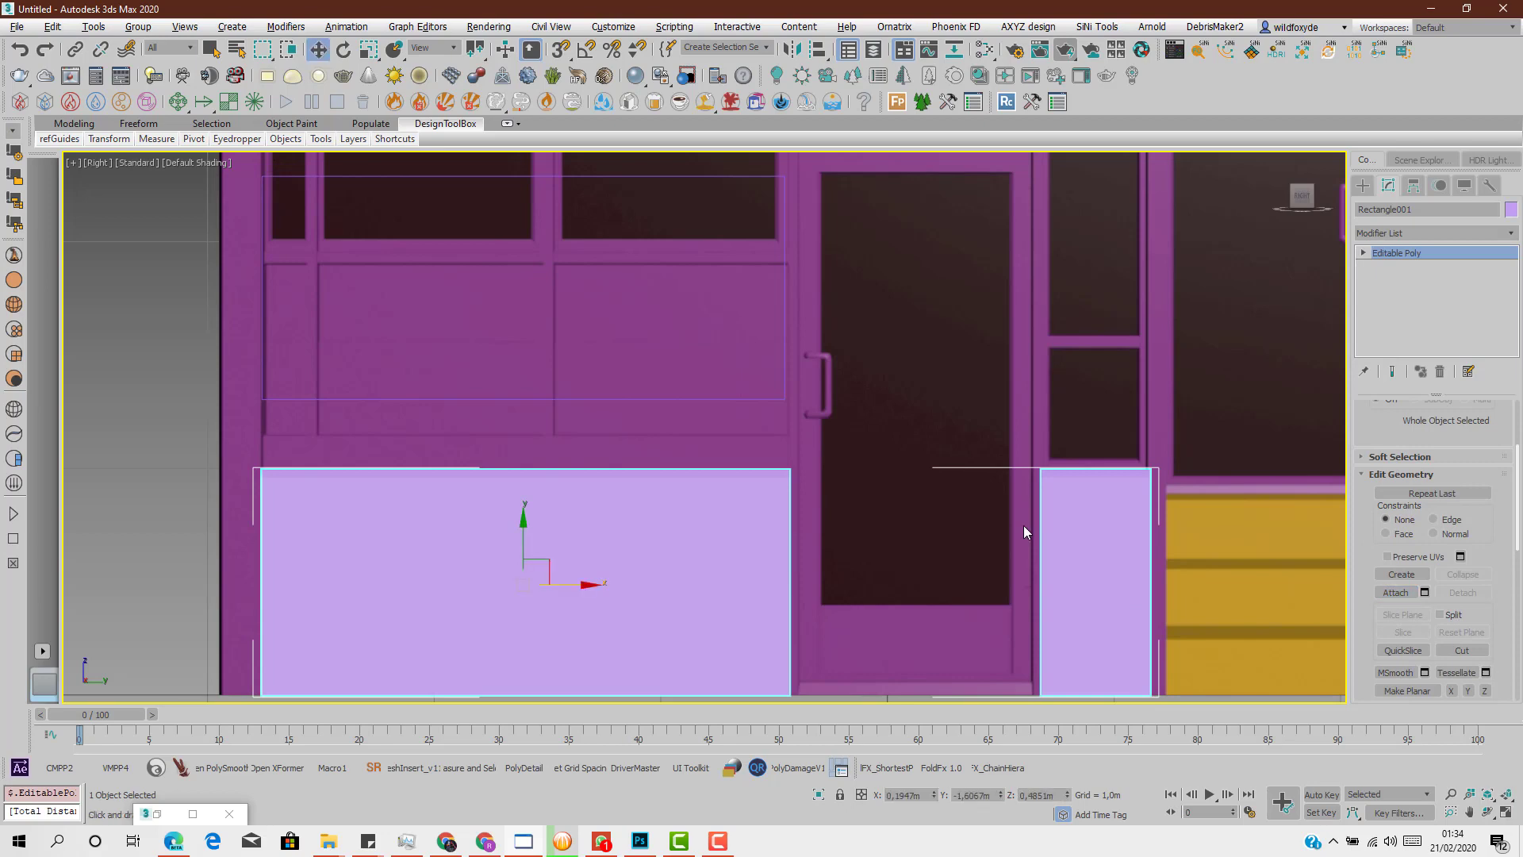
Isolate the attached panels in the Perspective view
key("alt+w")
key("alt+w")
mouse_move(841, 568)
middle_mouse_down("alt")
mouse_move(917, 559)
mouse_move(836, 546)
mouse_move(875, 570)
mouse_move(868, 560)
middle_mouse_up("alt")
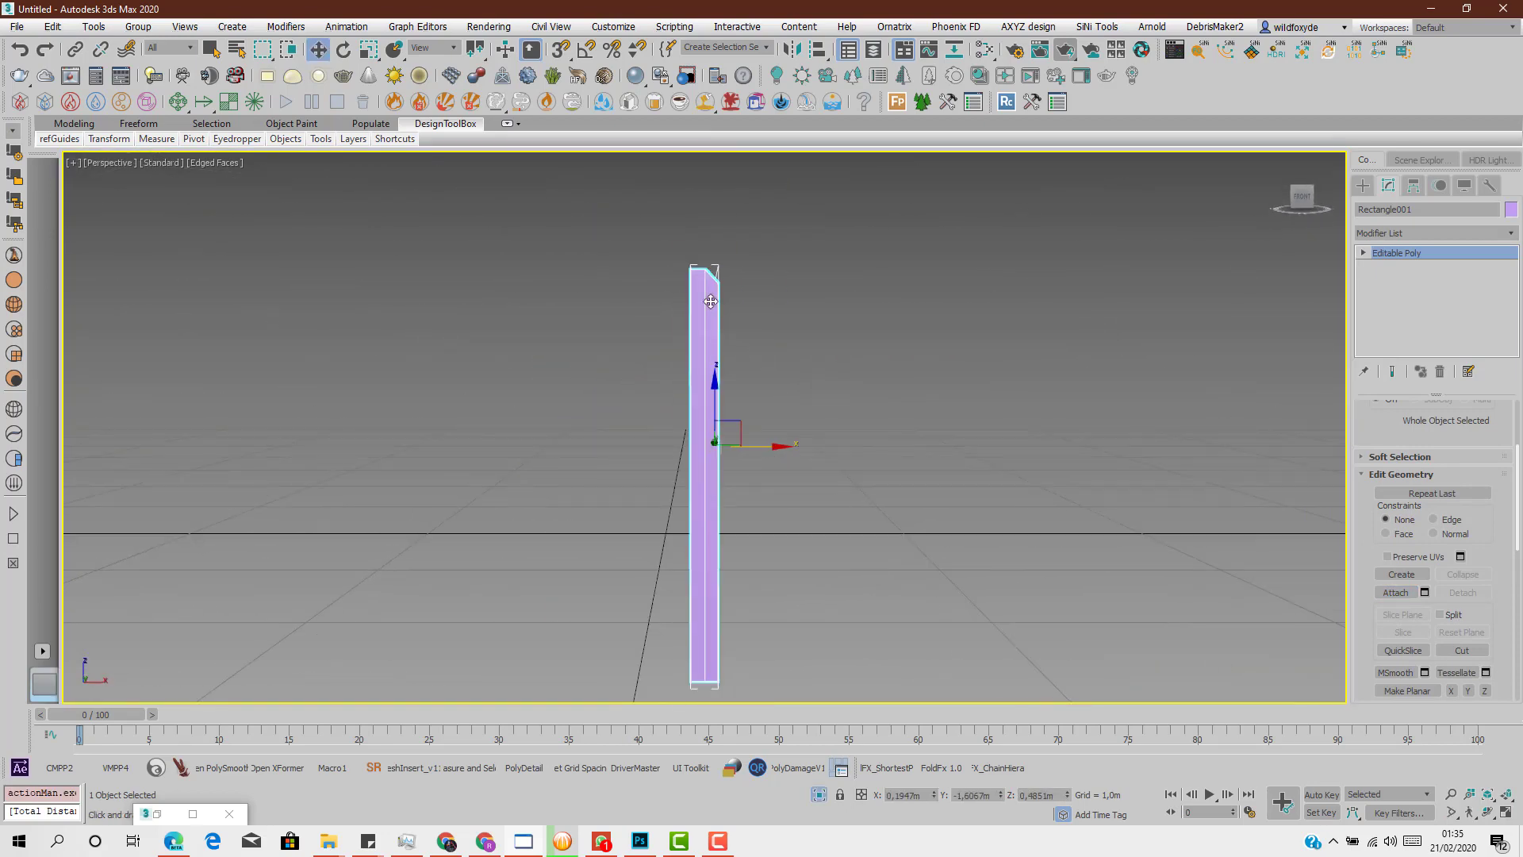
middle_click_drag(711, 300, 696, 337, "alt")
scroll(698, 453, "up", 5)
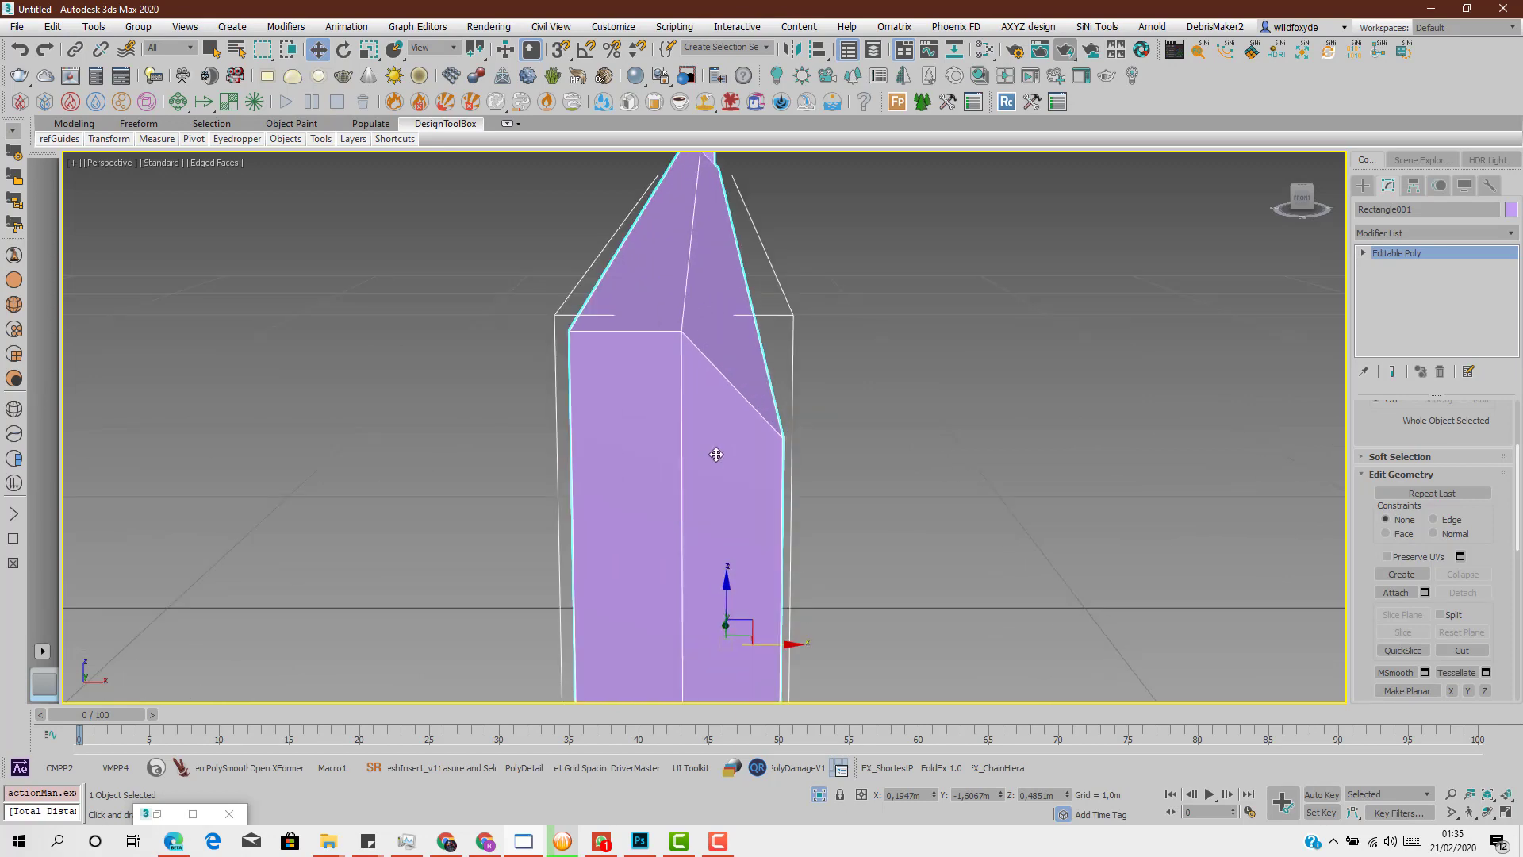
scroll(1446, 455, "up", 3)
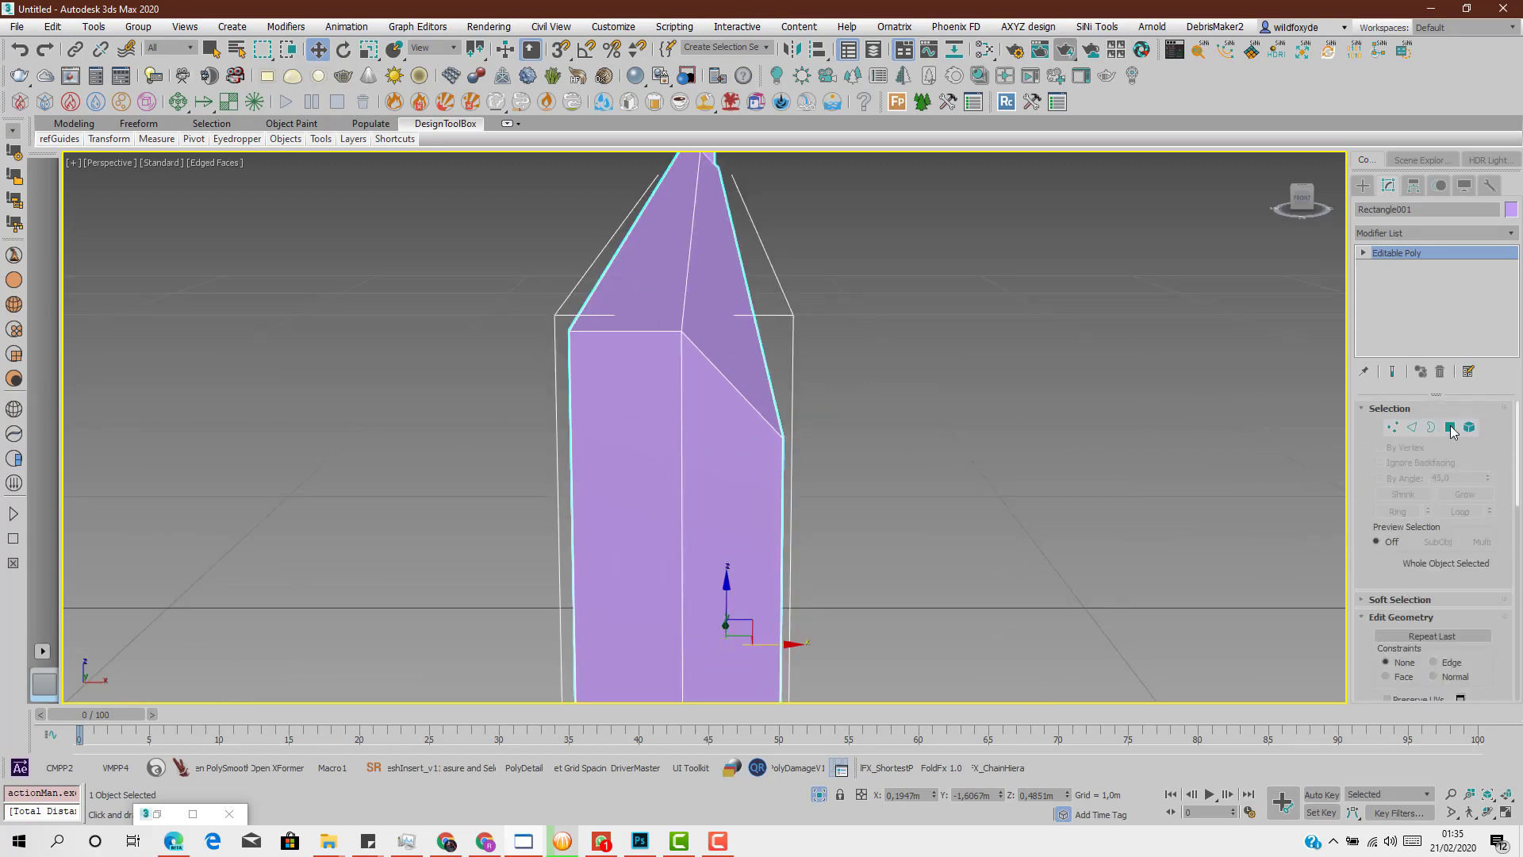
Delete the polygons capping both ends of the wide panel and both ends of the narrow panel
left_click(1451, 427)
left_click(697, 503)
left_click(658, 503)
scroll(657, 503, "down", 3)
key("super")
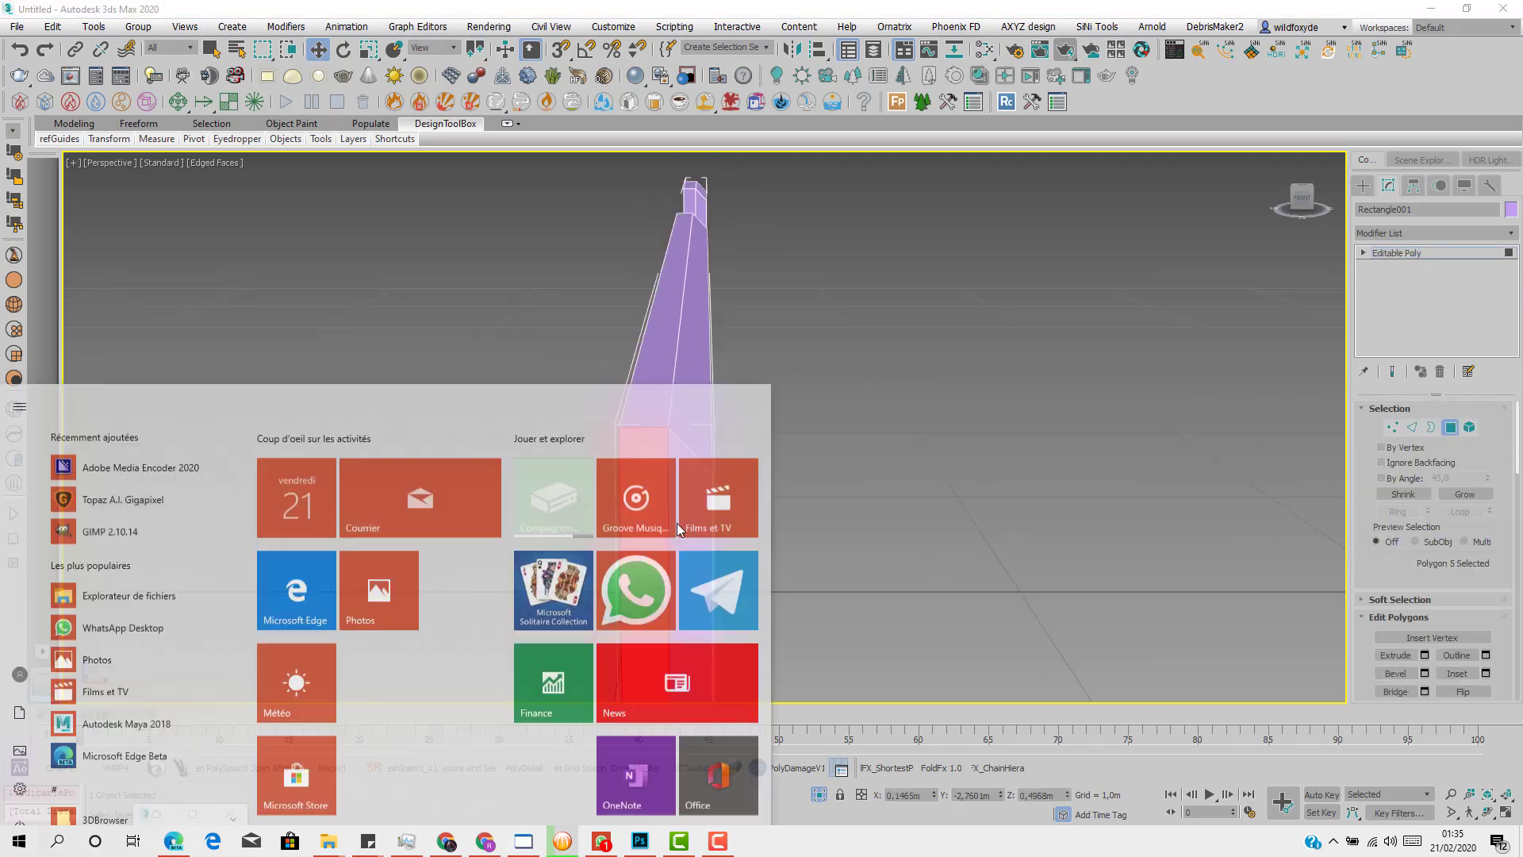
left_click(954, 449)
left_click(682, 530, "ctrl")
middle_click_drag(683, 530, 572, 385, "alt")
left_click(296, 460, "ctrl")
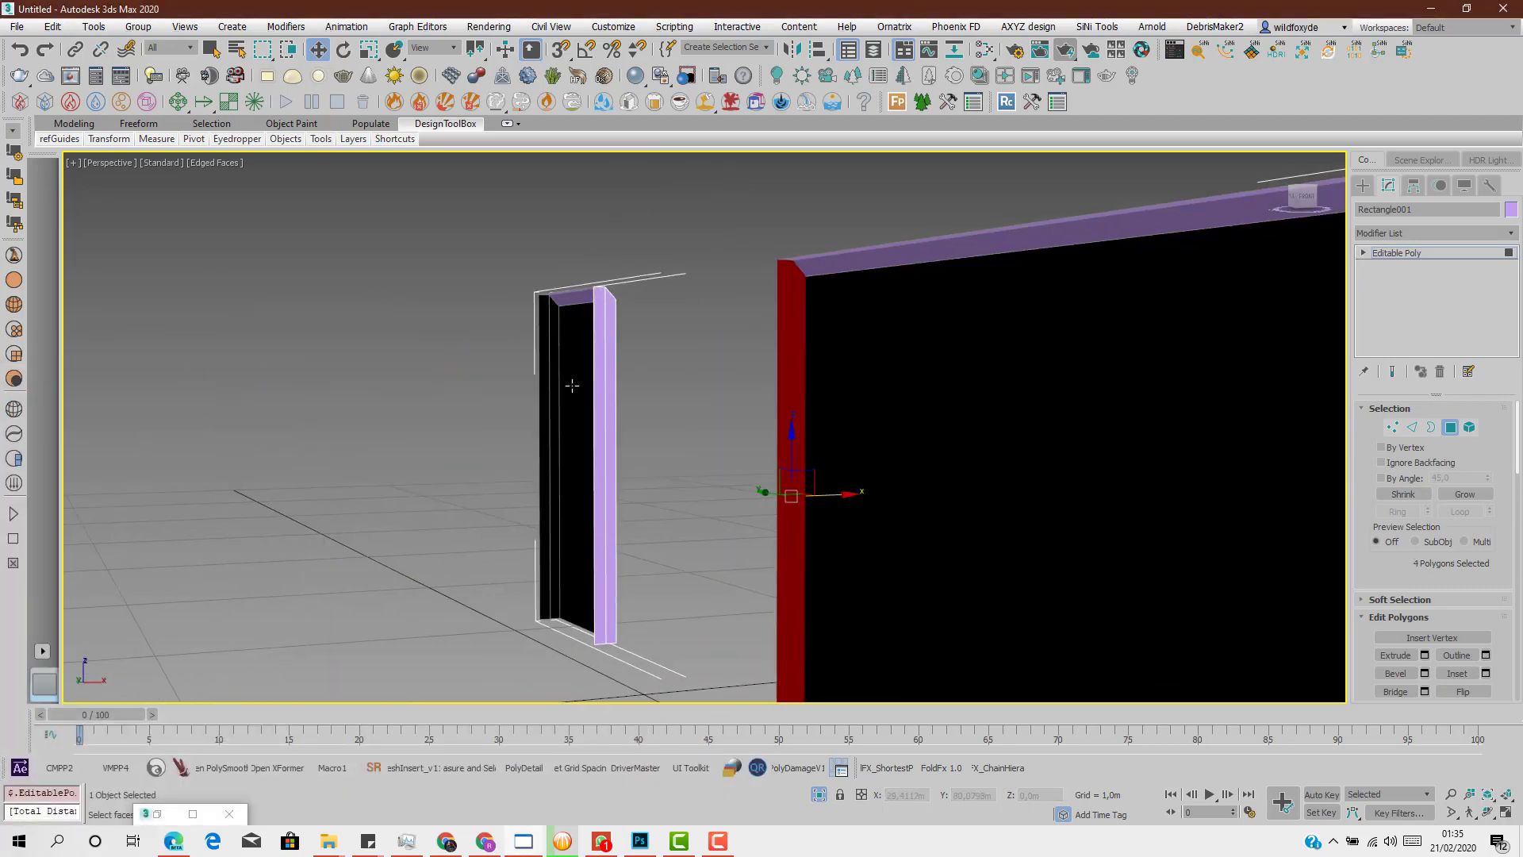
left_click(546, 406, "ctrl")
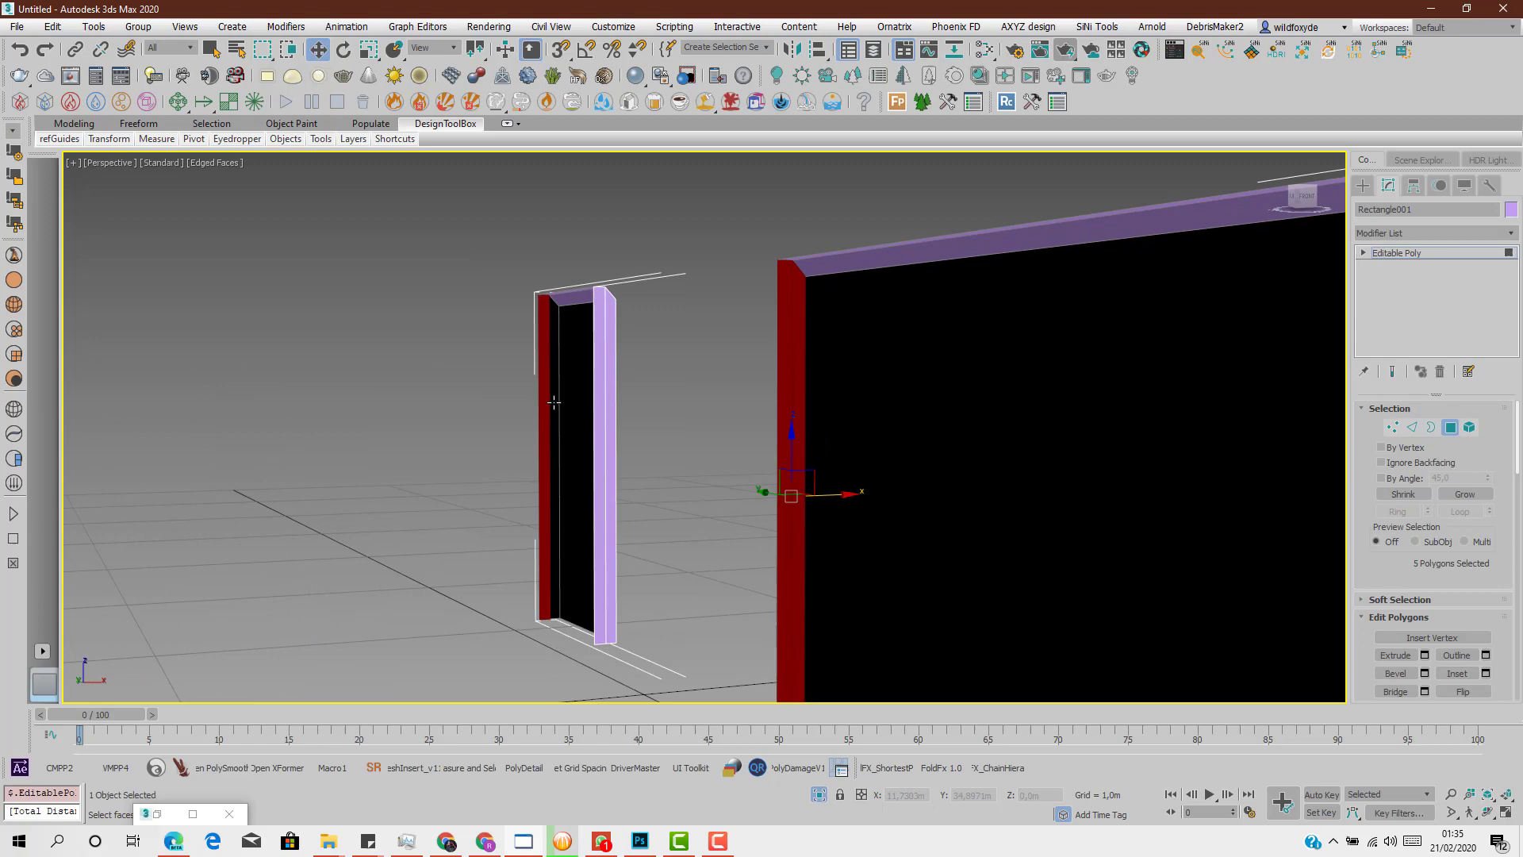
left_click(600, 395, "ctrl")
key("Delete")
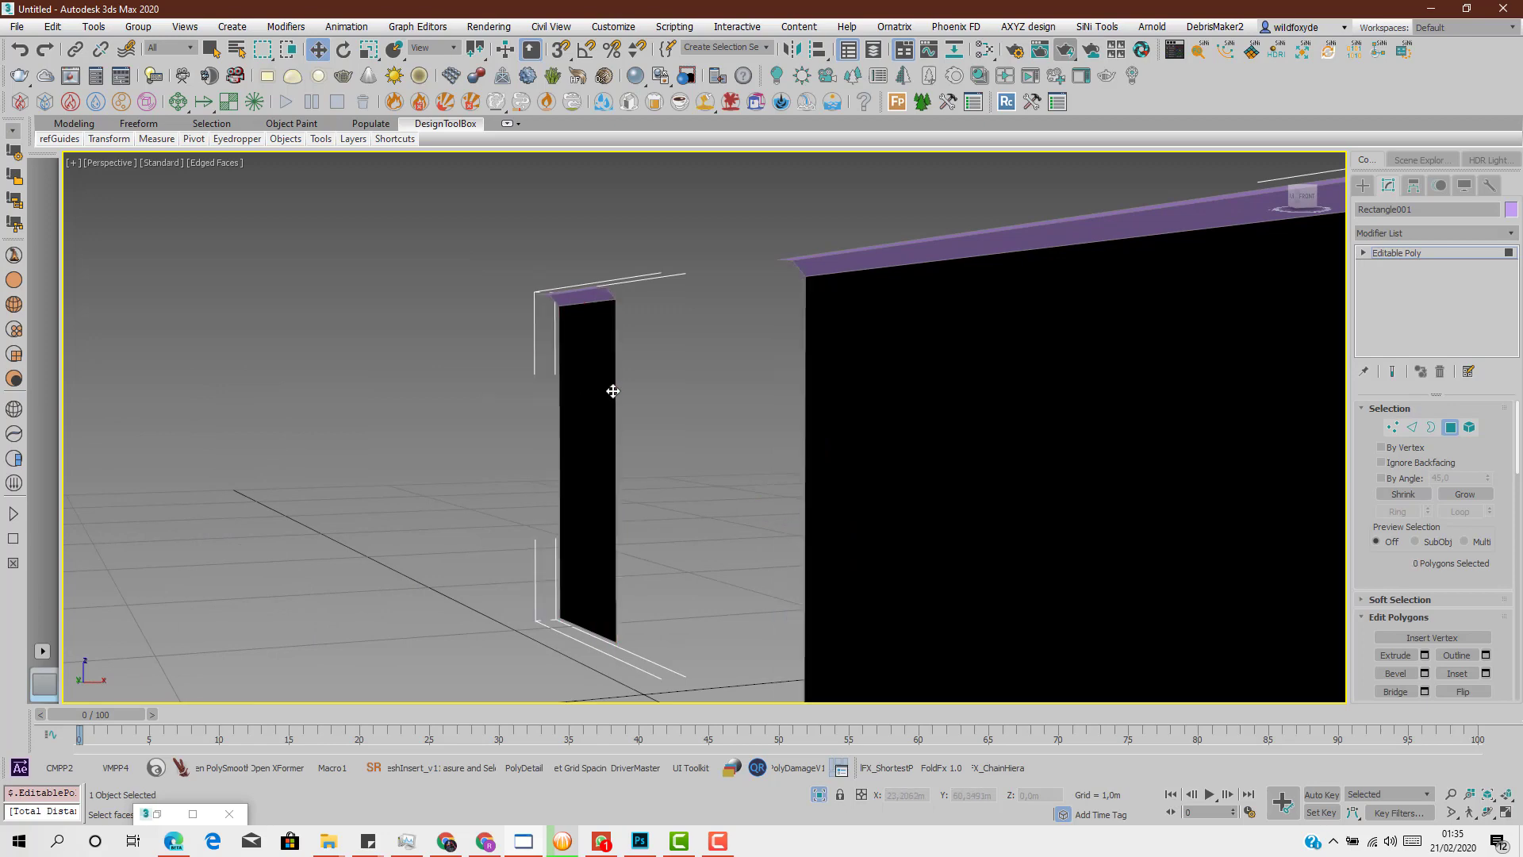
scroll(674, 436, "down", 5)
middle_click_drag(721, 442, 603, 481, "alt")
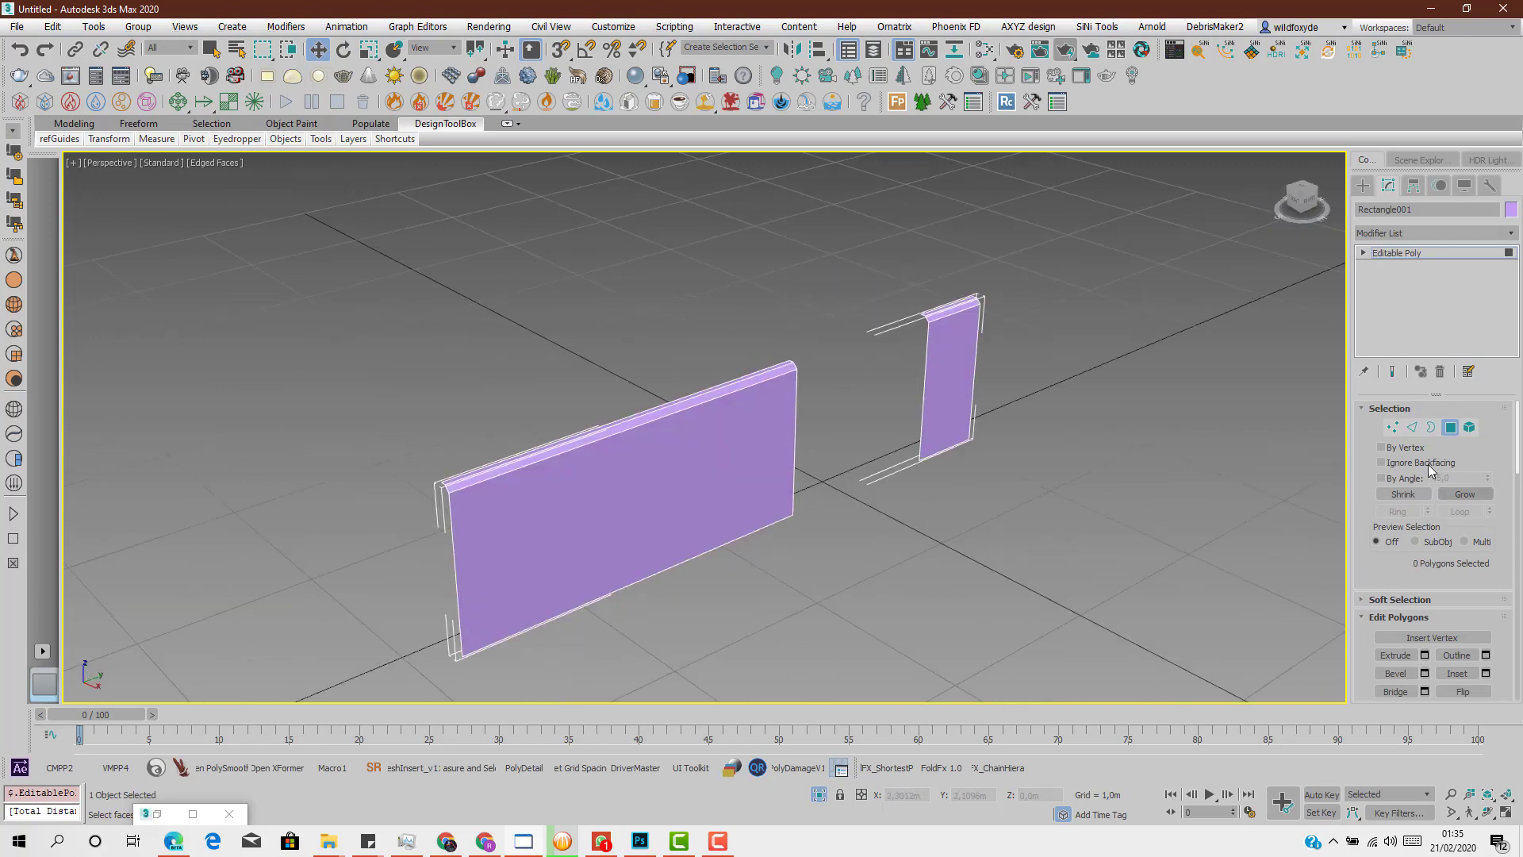
left_click(1450, 427)
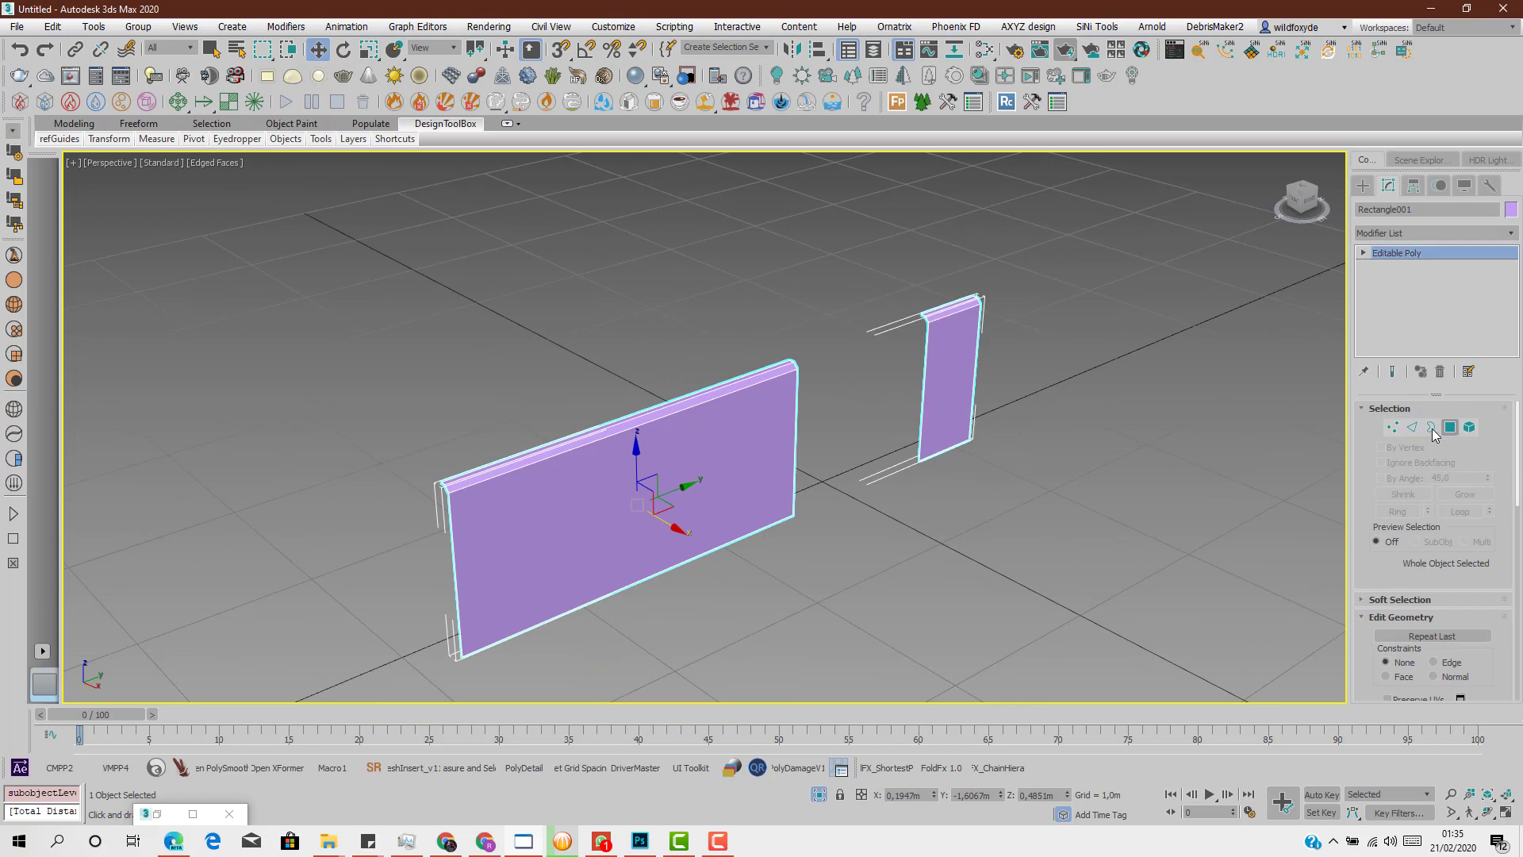
End the isolation and hide Rectangle001
left_click(825, 796)
middle_click_drag(921, 618, 802, 591, "alt")
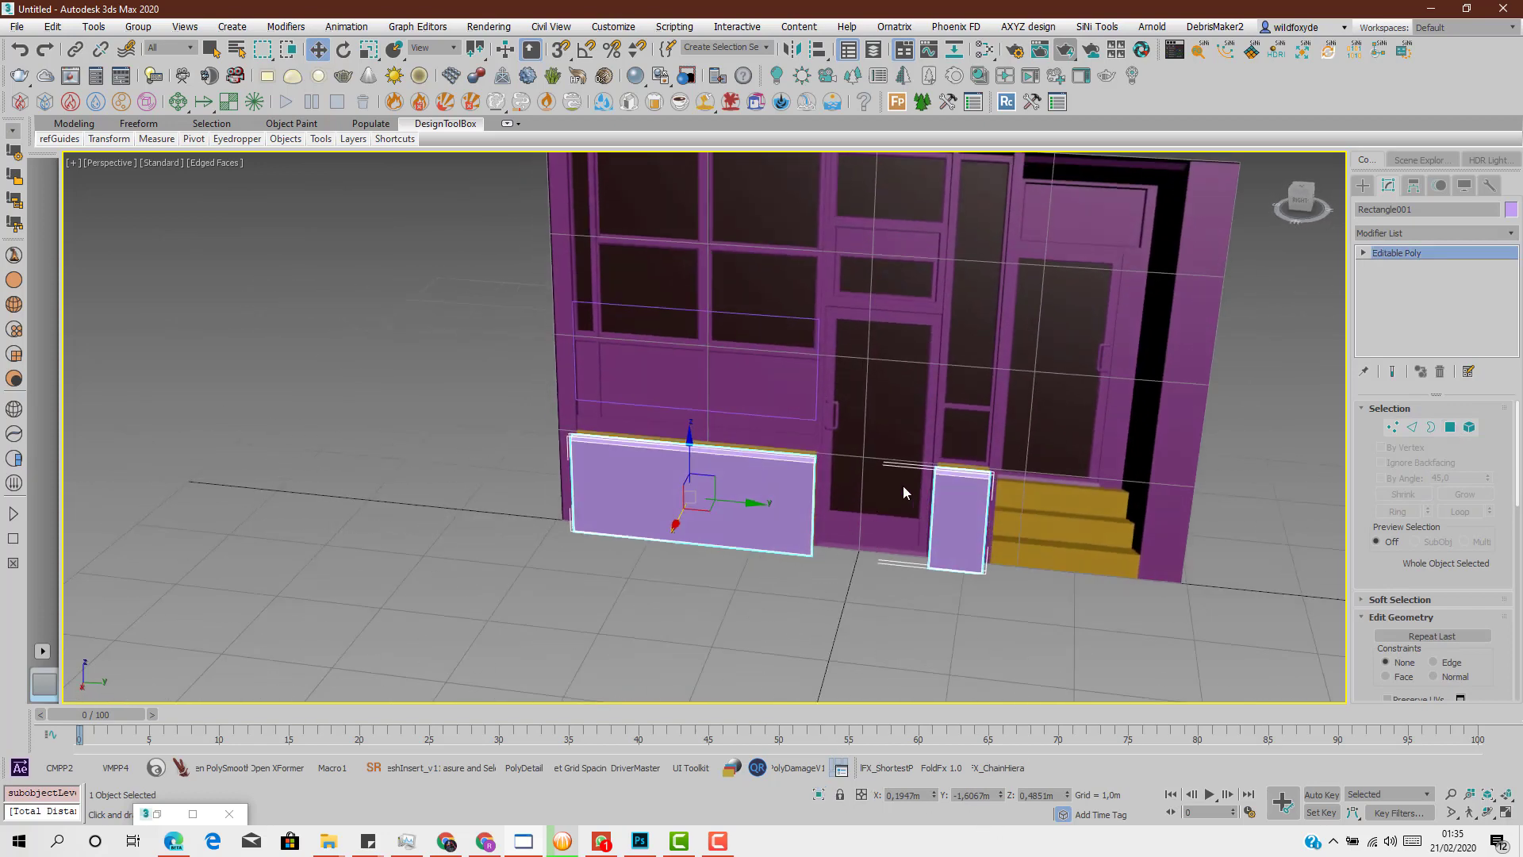
left_click(1401, 156)
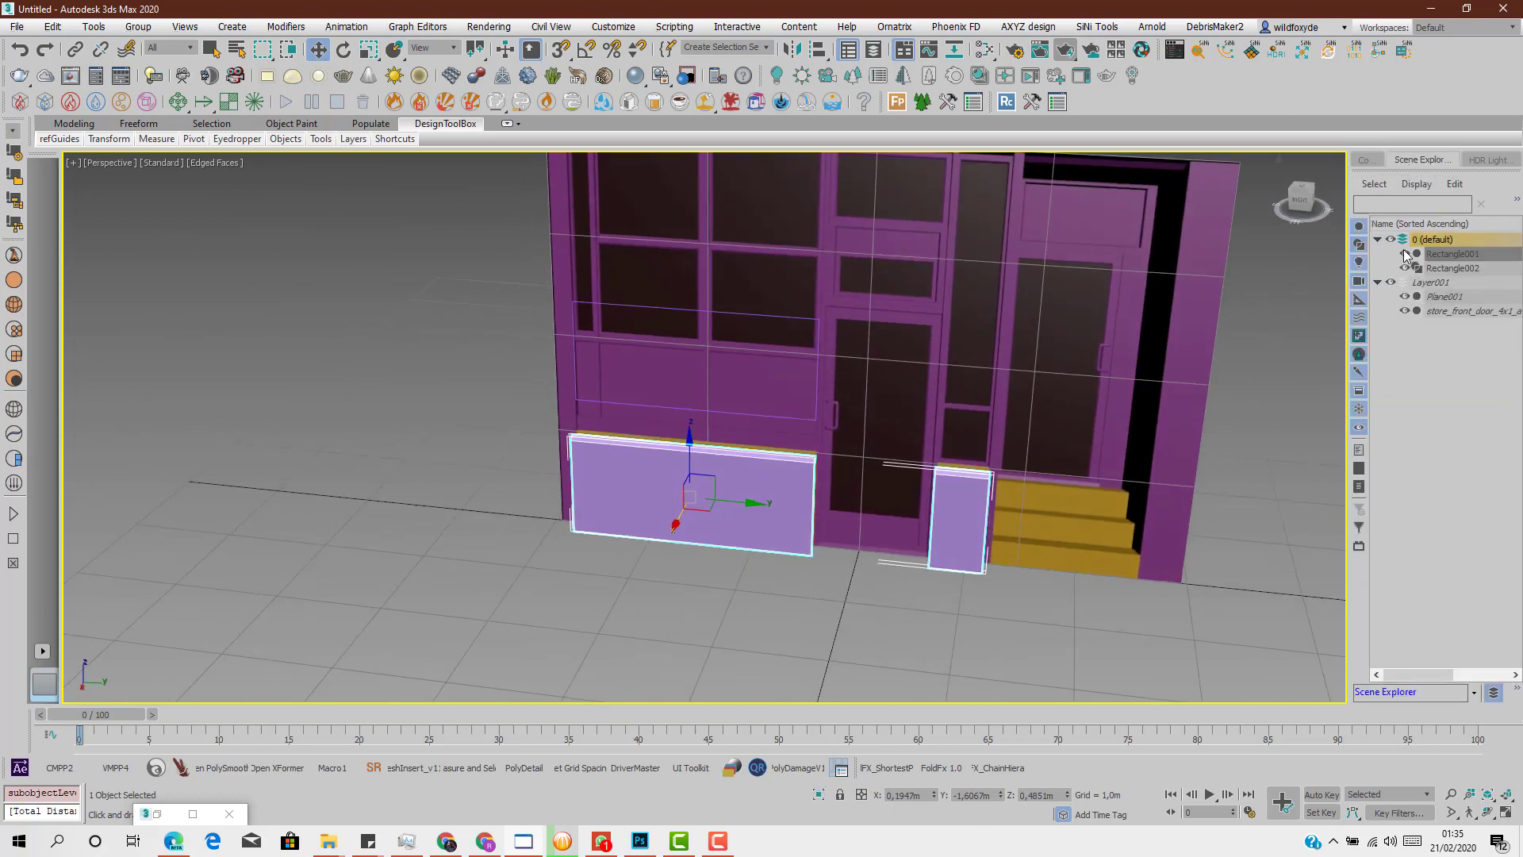
left_click(1406, 253)
Examine the edges and corners of the yellow base panels on the textured reference plane
middle_click_drag(665, 461, 641, 441, "alt")
scroll(641, 441, "up", 6)
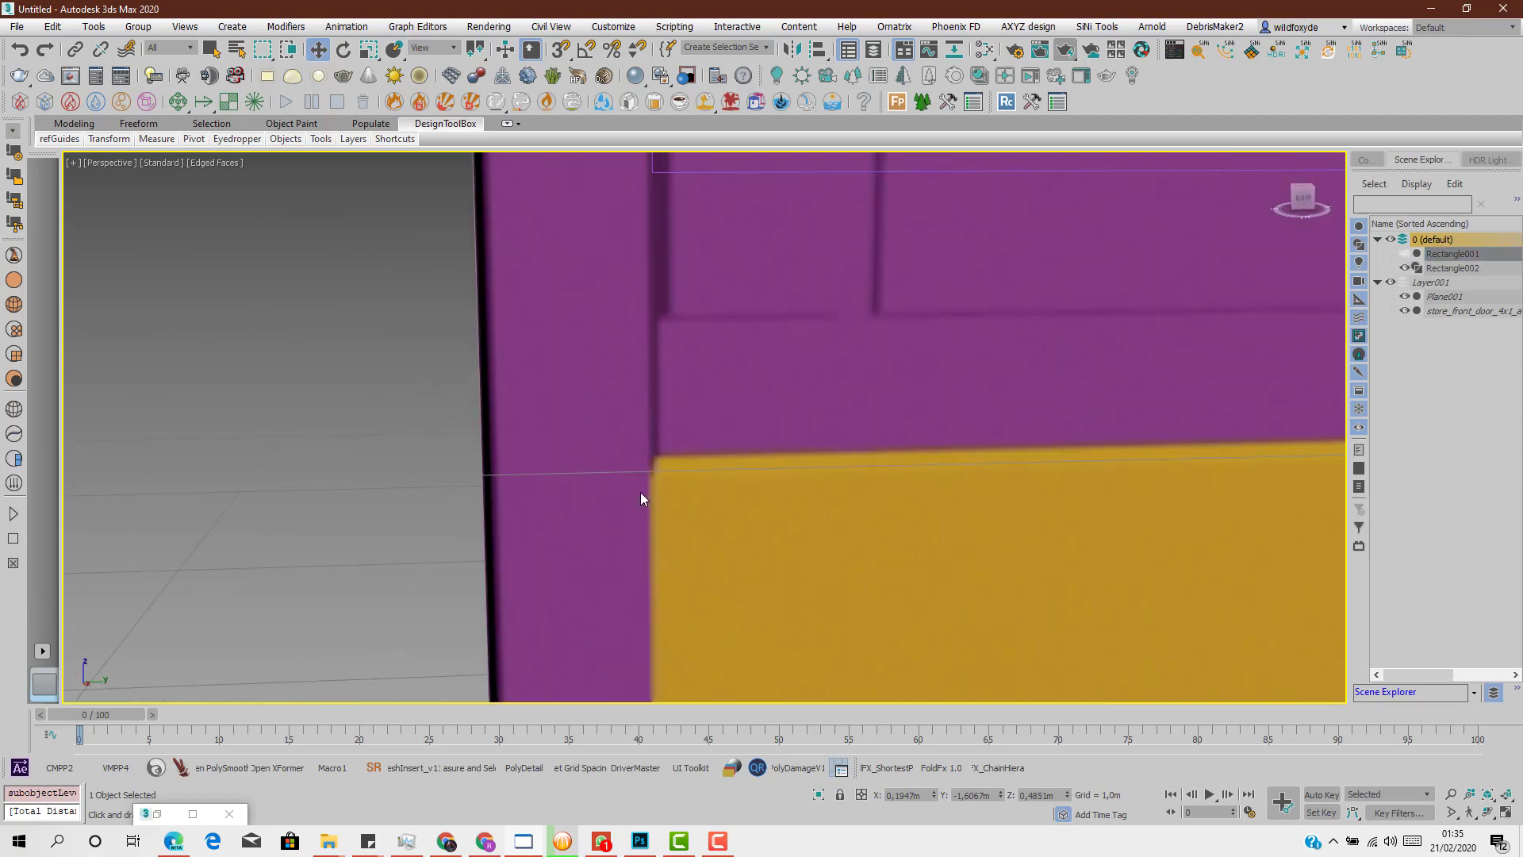
scroll(1044, 424, "down", 6)
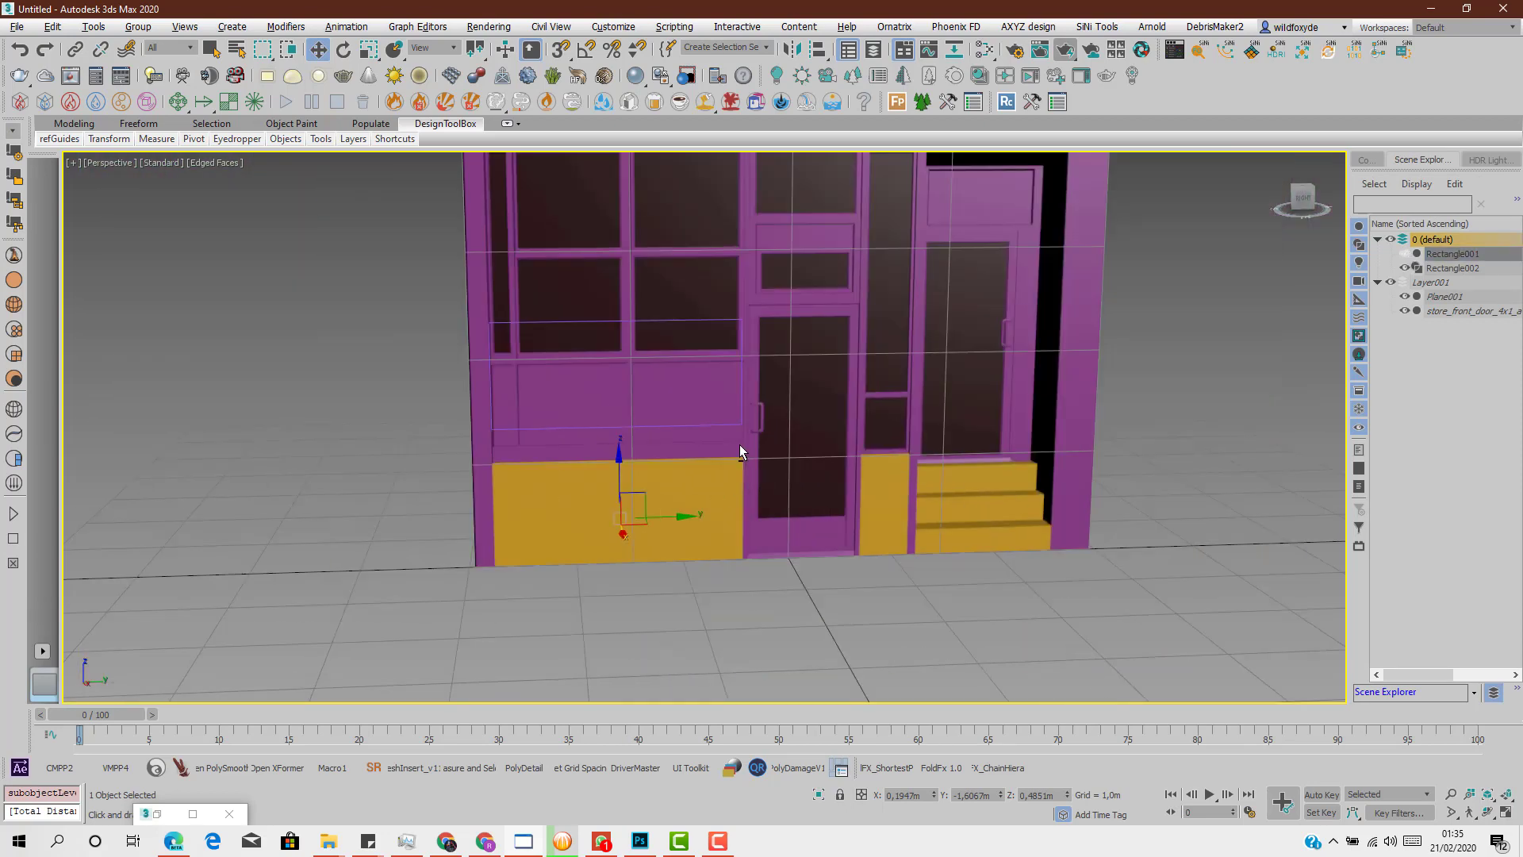
middle_click_drag(740, 444, 727, 402, "alt")
scroll(747, 598, "up", 7)
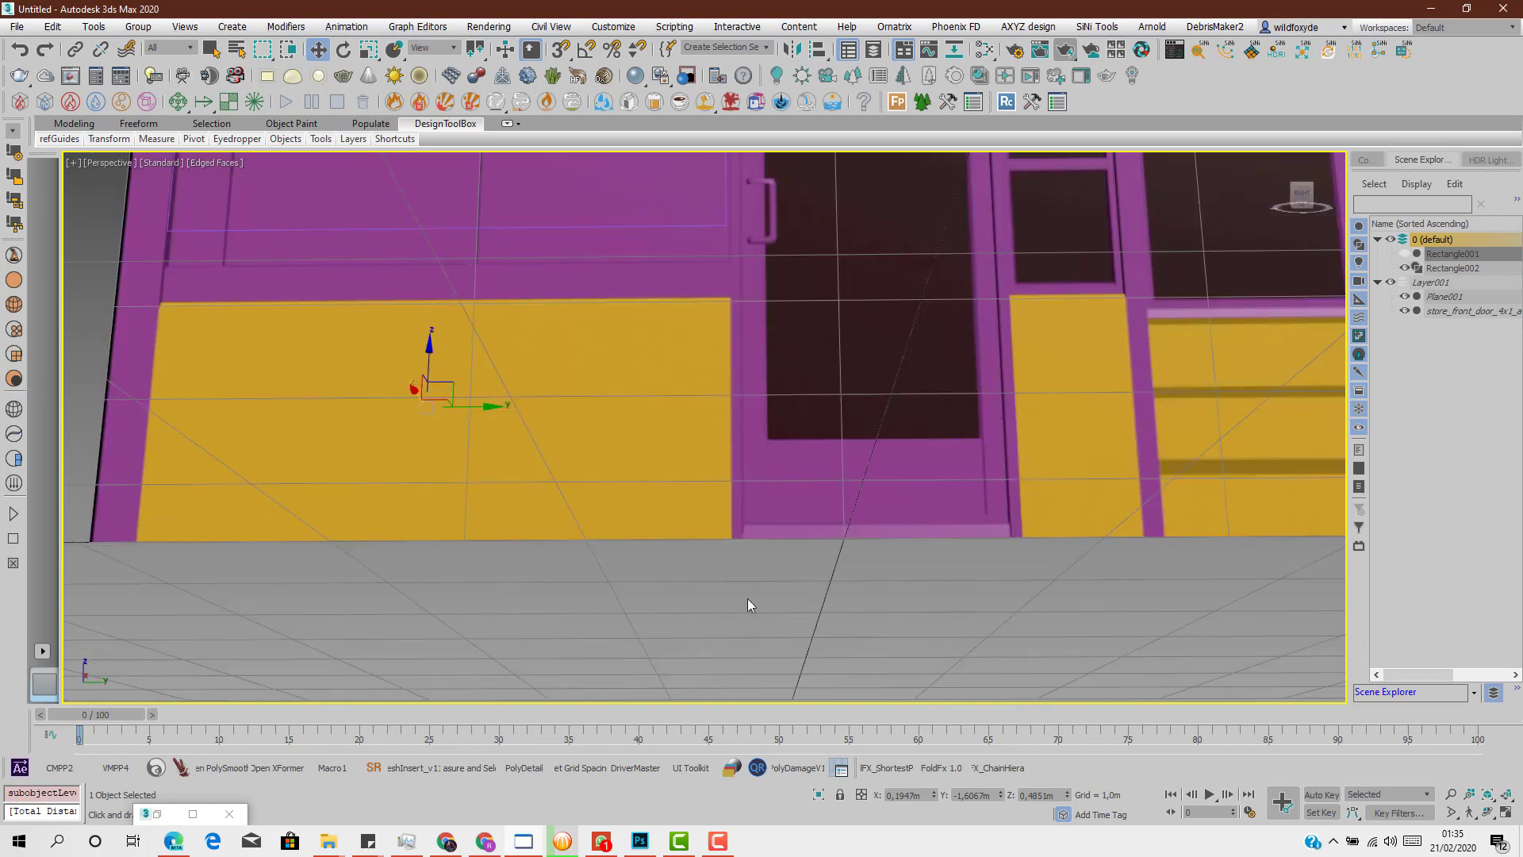
scroll(738, 488, "down", 3)
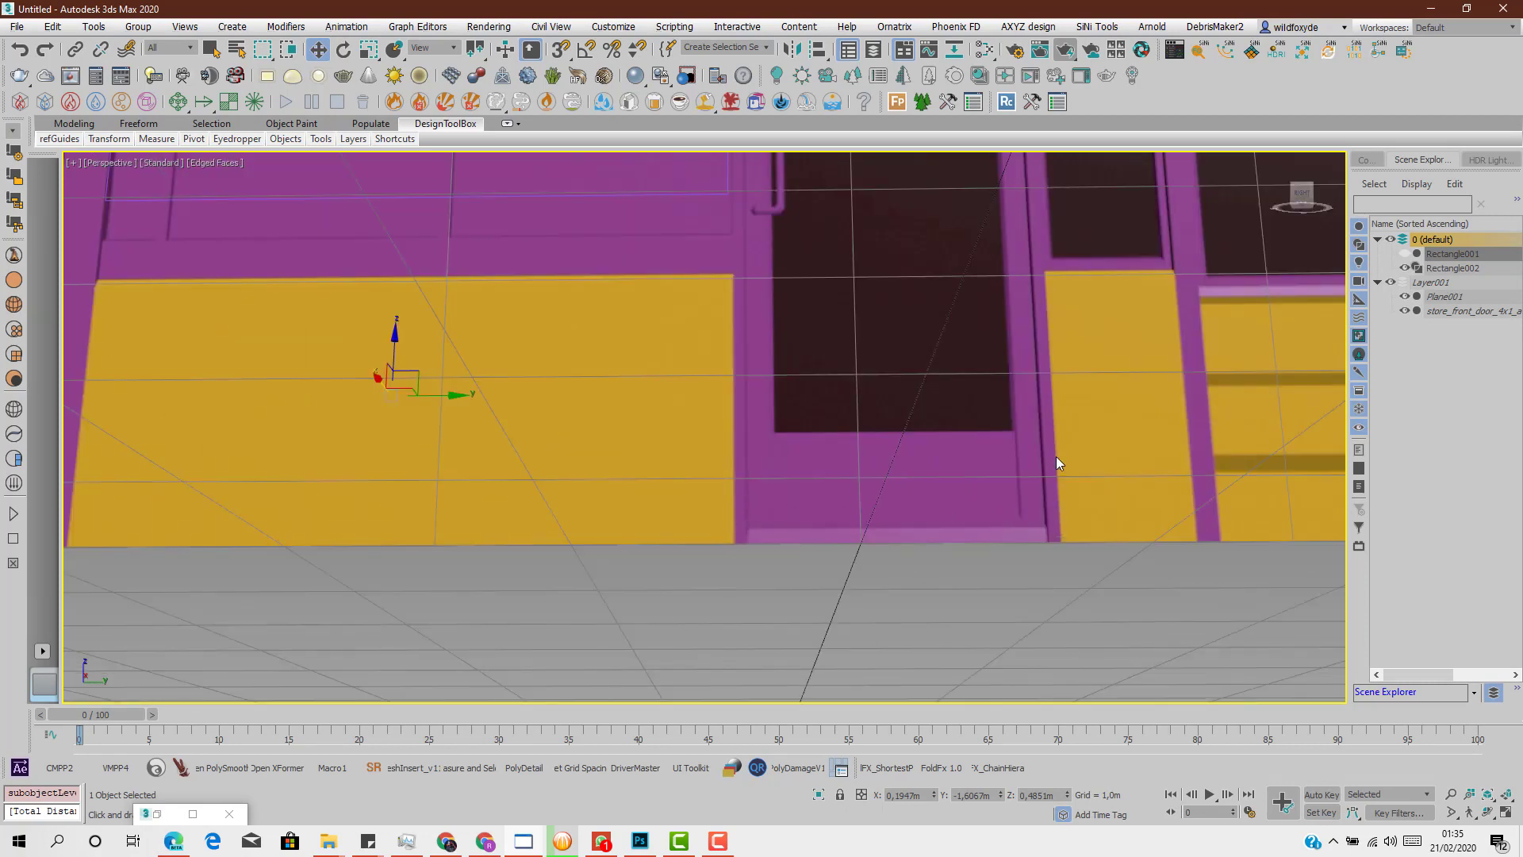
scroll(463, 457, "down", 3)
In the Right view, clone Rectangle002 about 1.17 m straight down over the wide yellow base panel
key("alt+w")
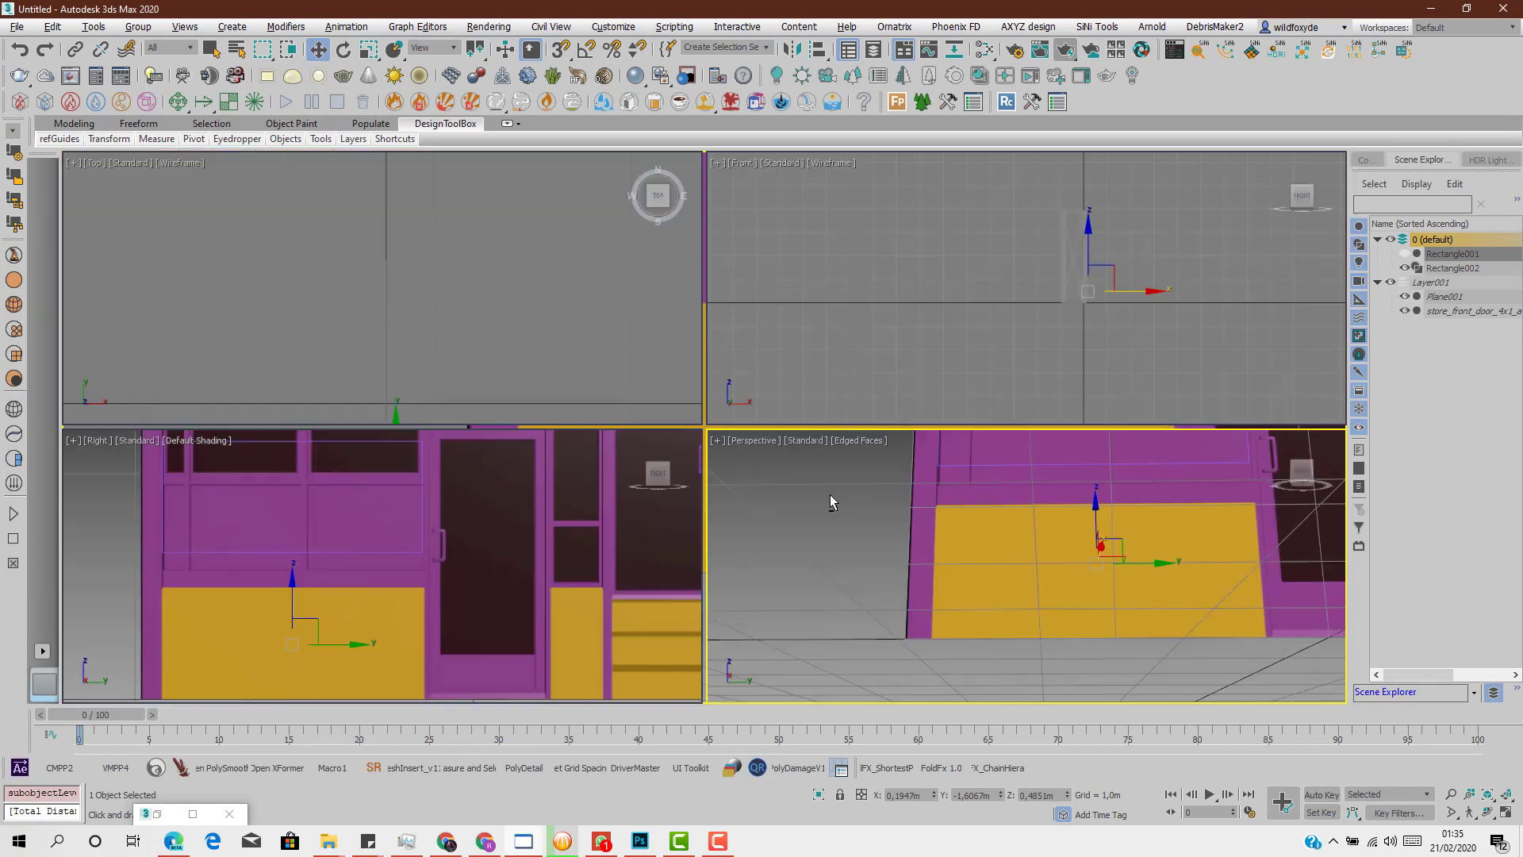
key("alt+w")
scroll(460, 580, "down", 3)
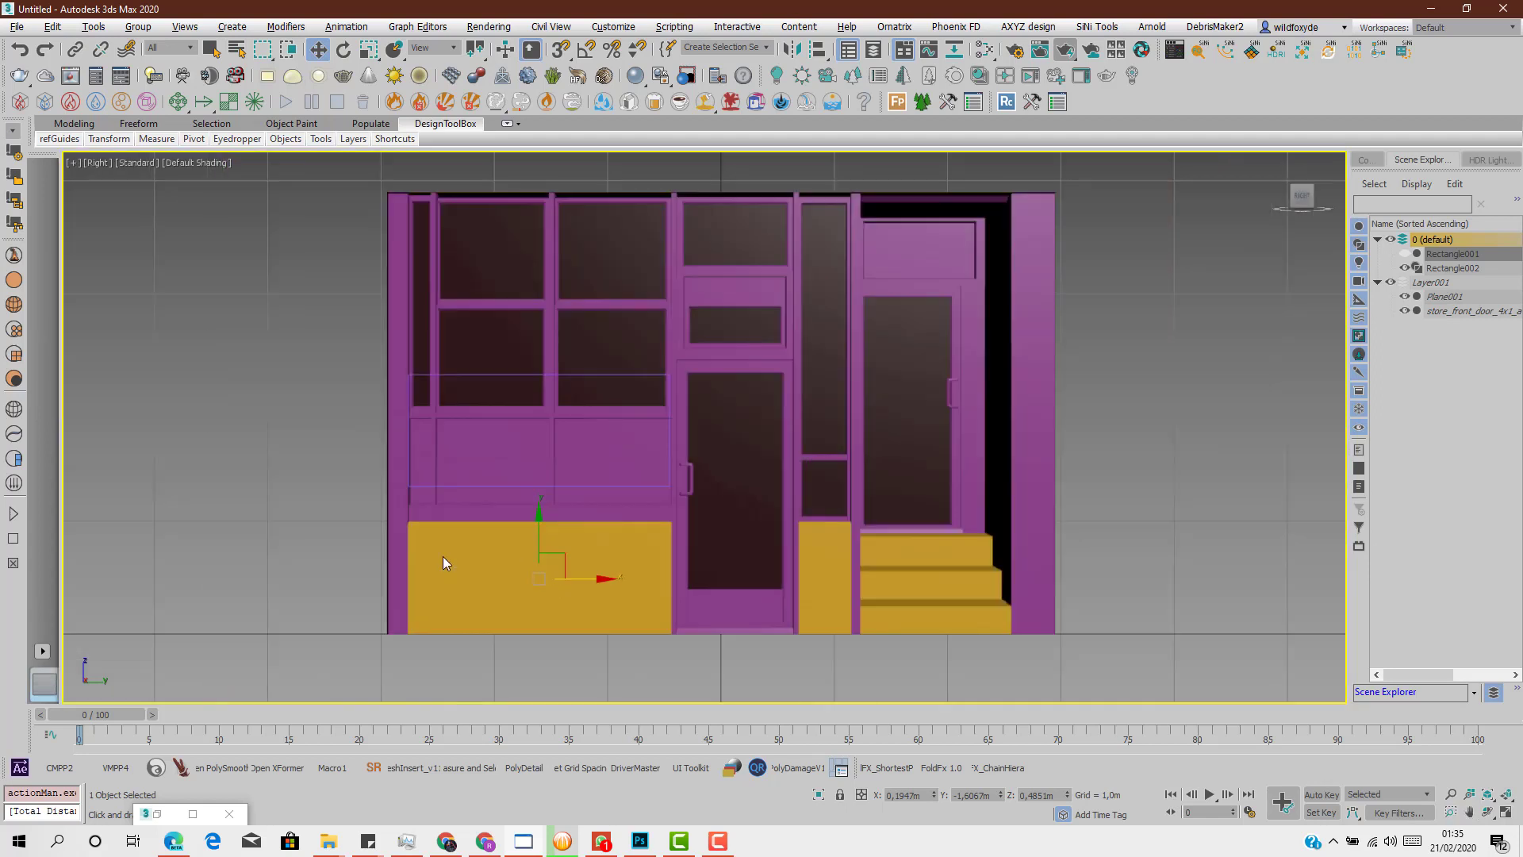
left_click(1452, 269)
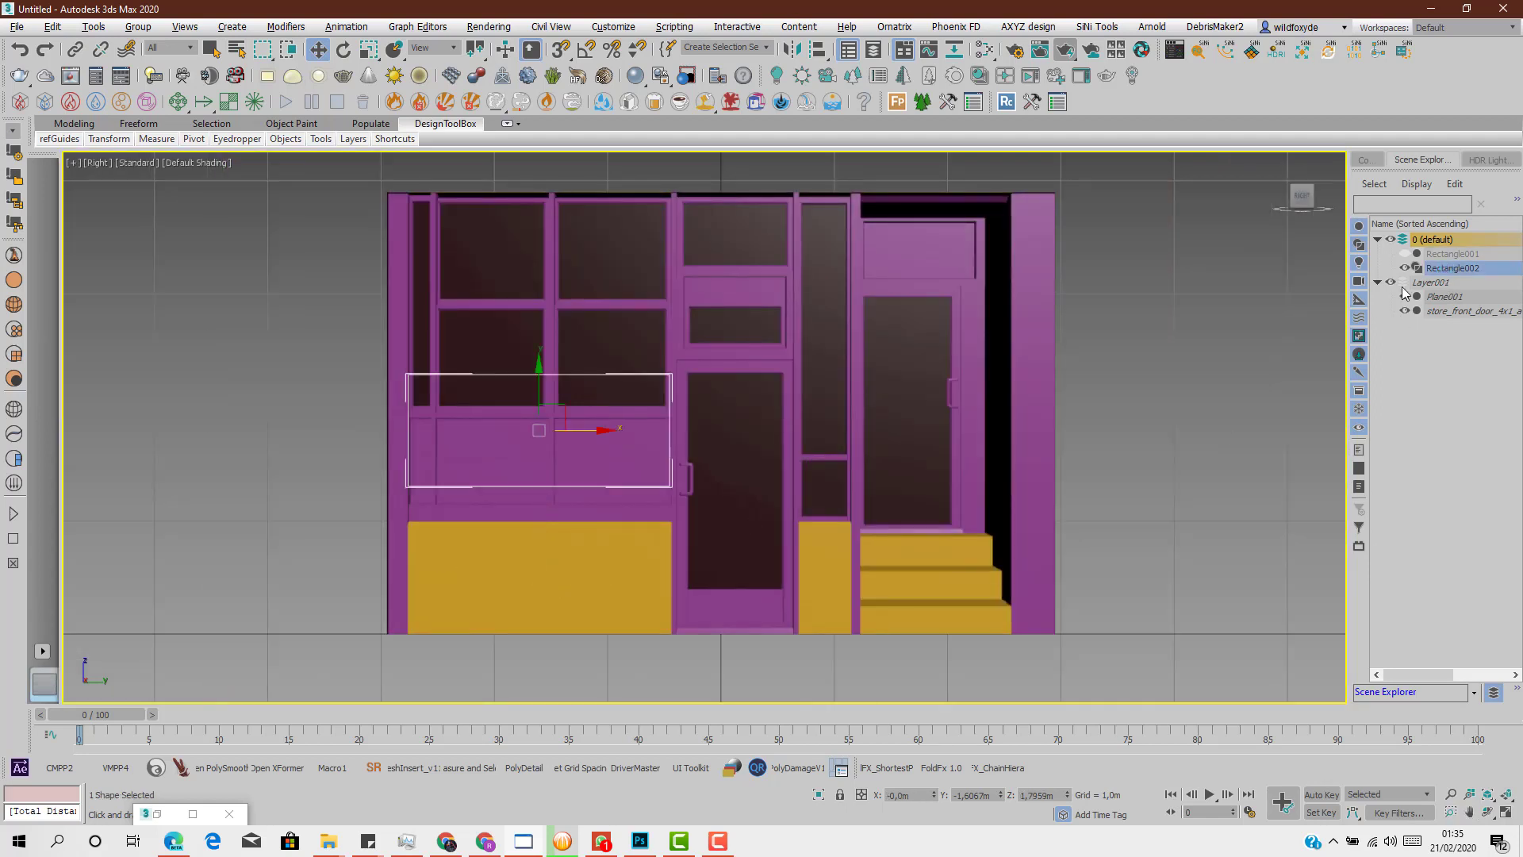
middle_click_drag(547, 402, 622, 389)
left_click_drag(622, 388, 622, 521, "shift")
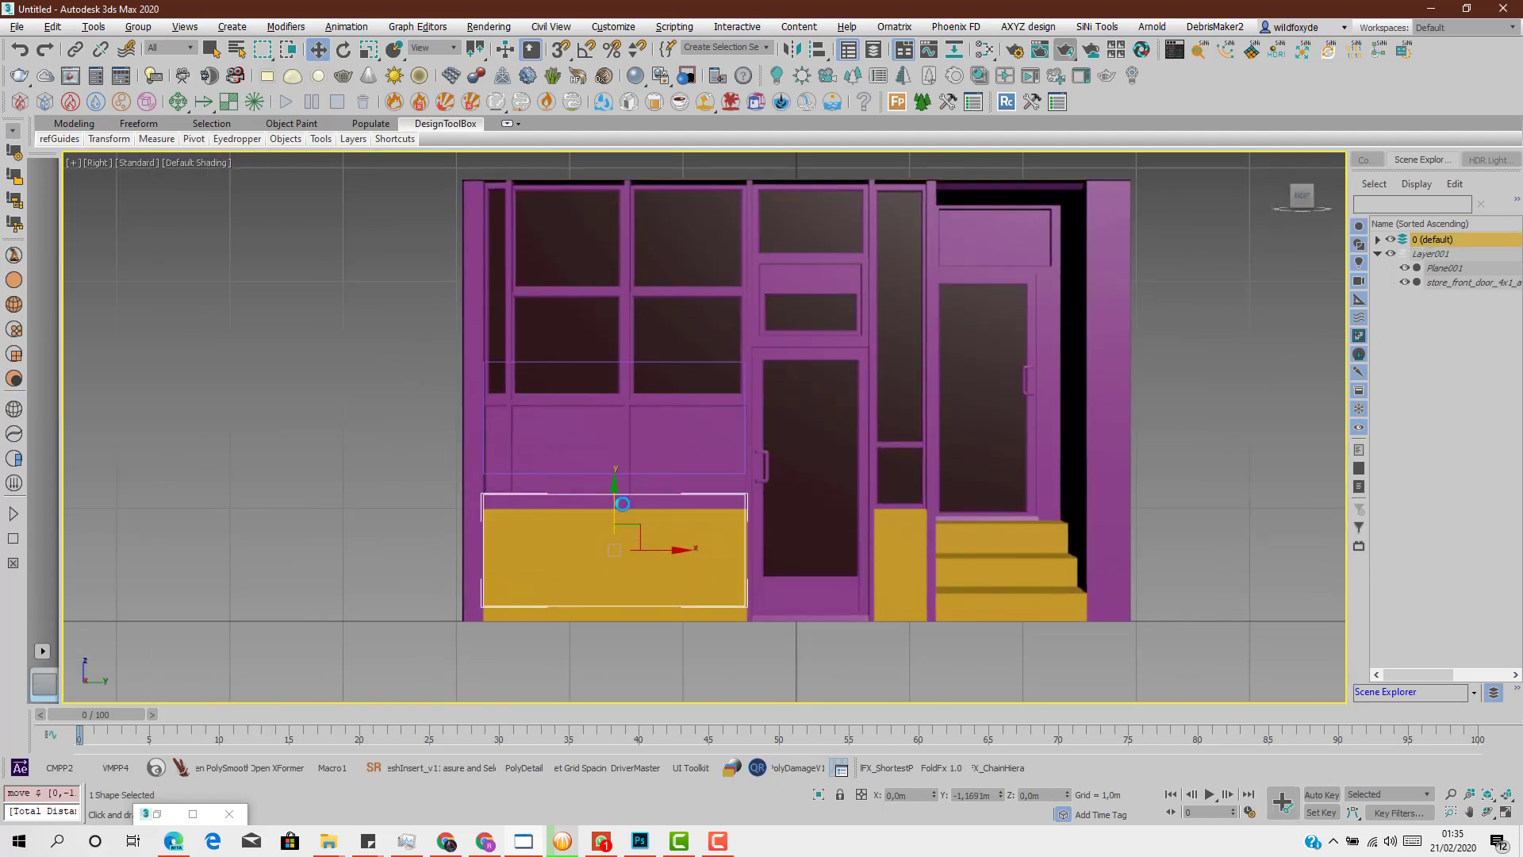
left_click(763, 487)
right_click(678, 502)
mouse_move(722, 670)
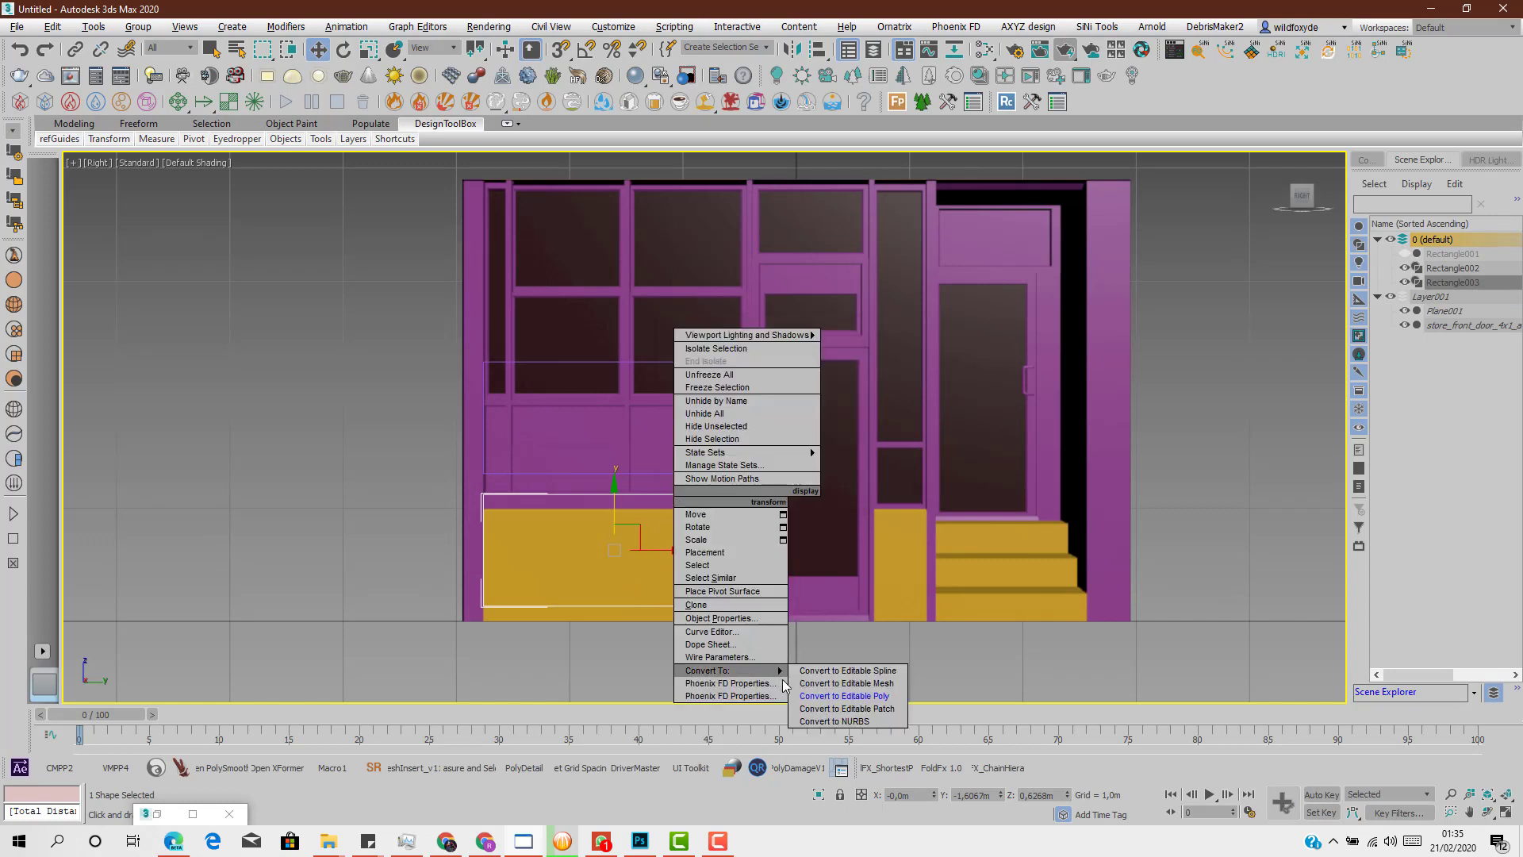
left_click(837, 697)
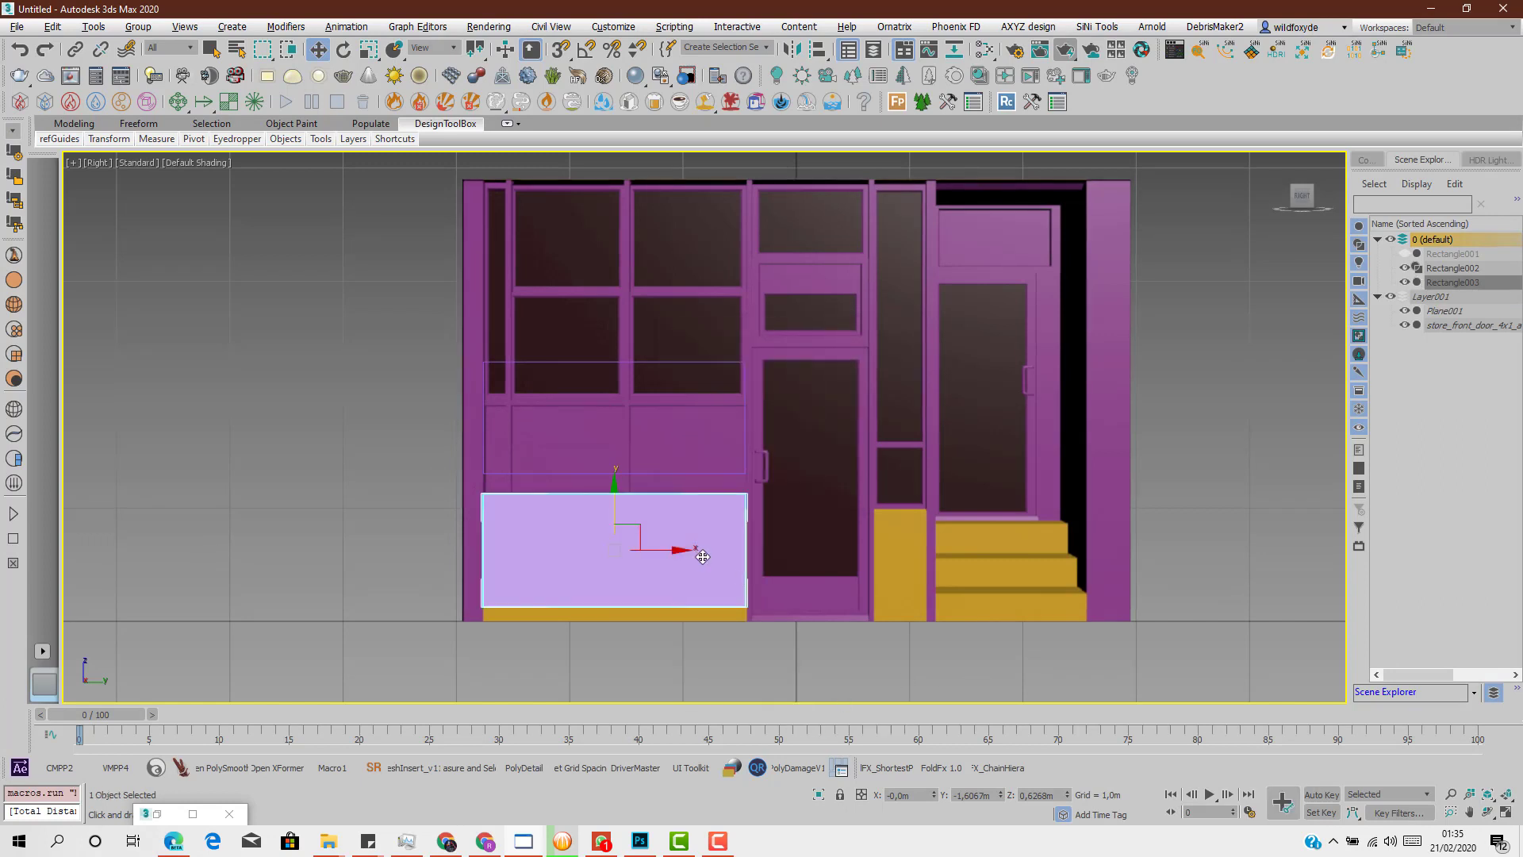
Convert the cloned rectangle to an Editable Spline
right_click(688, 496)
mouse_move(780, 668)
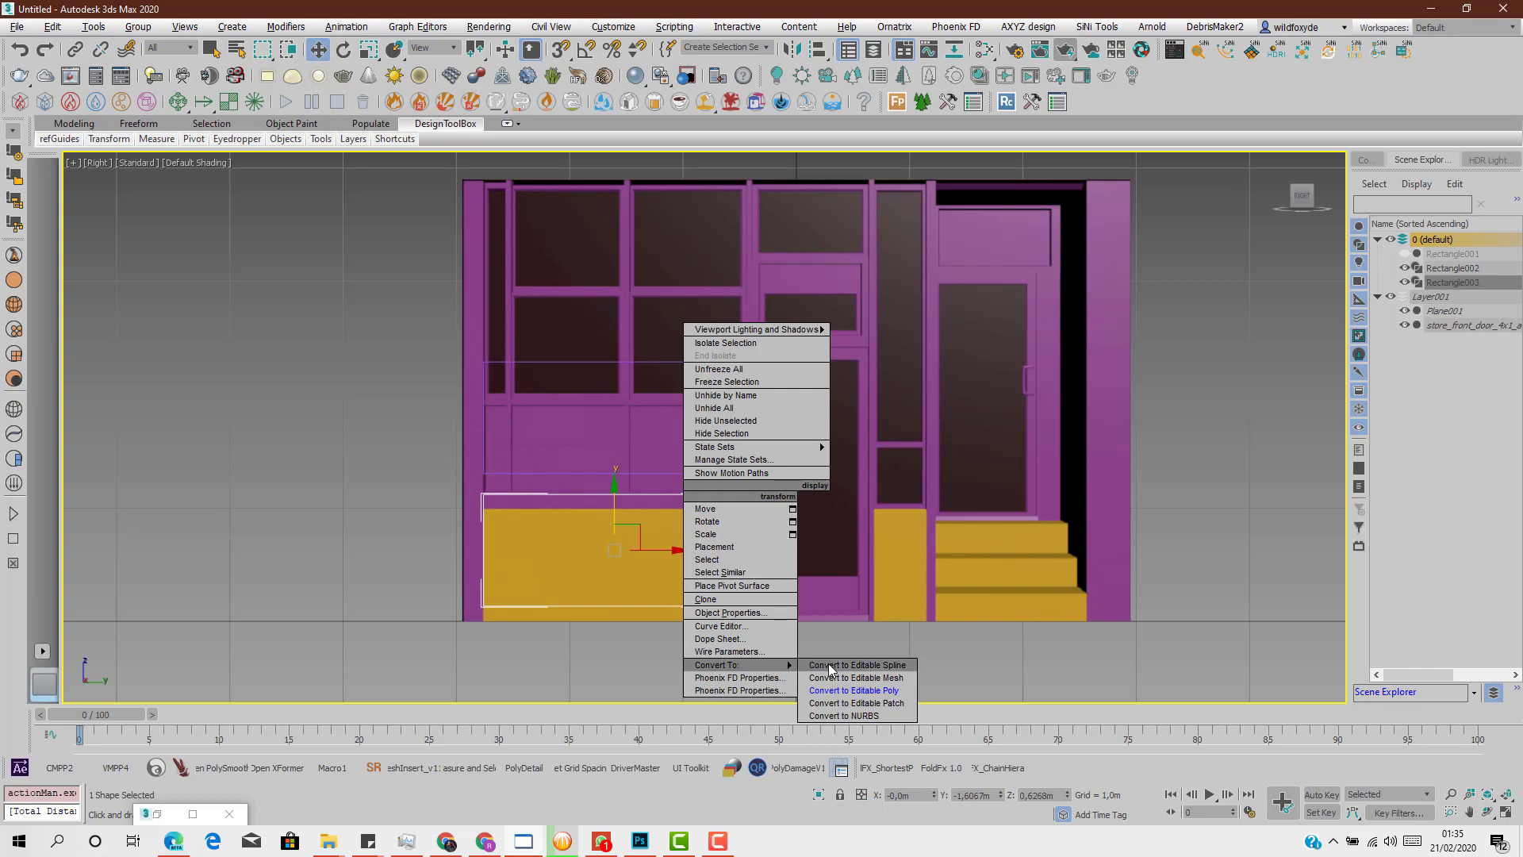
left_click(832, 665)
With snapping on, move the cloned spline's outer vertical segment to the reference plane's outer edge beside the wide yellow panel
left_click(1364, 160)
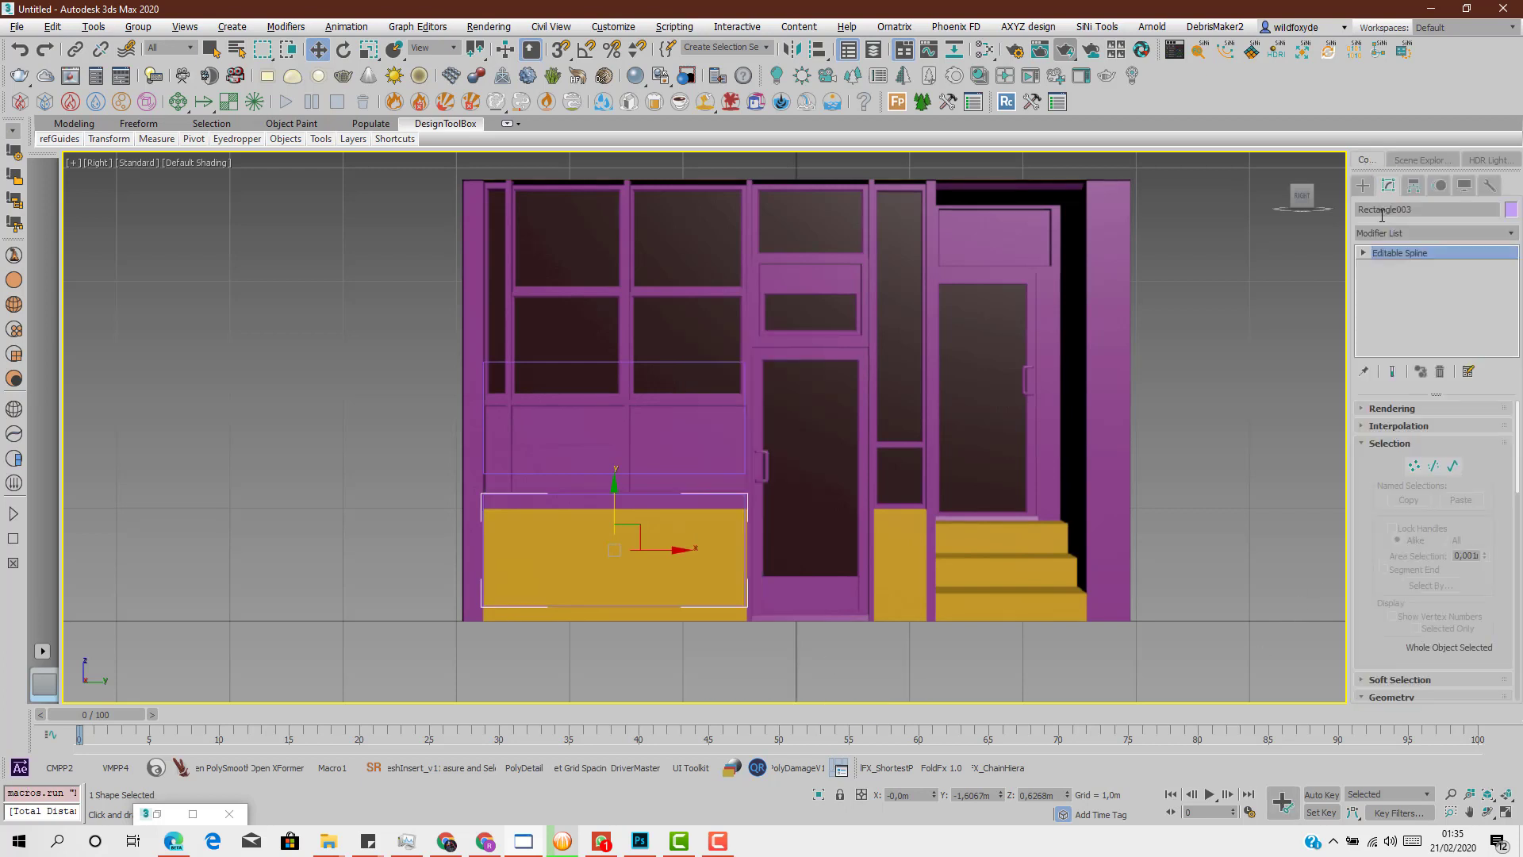
left_click(1433, 466)
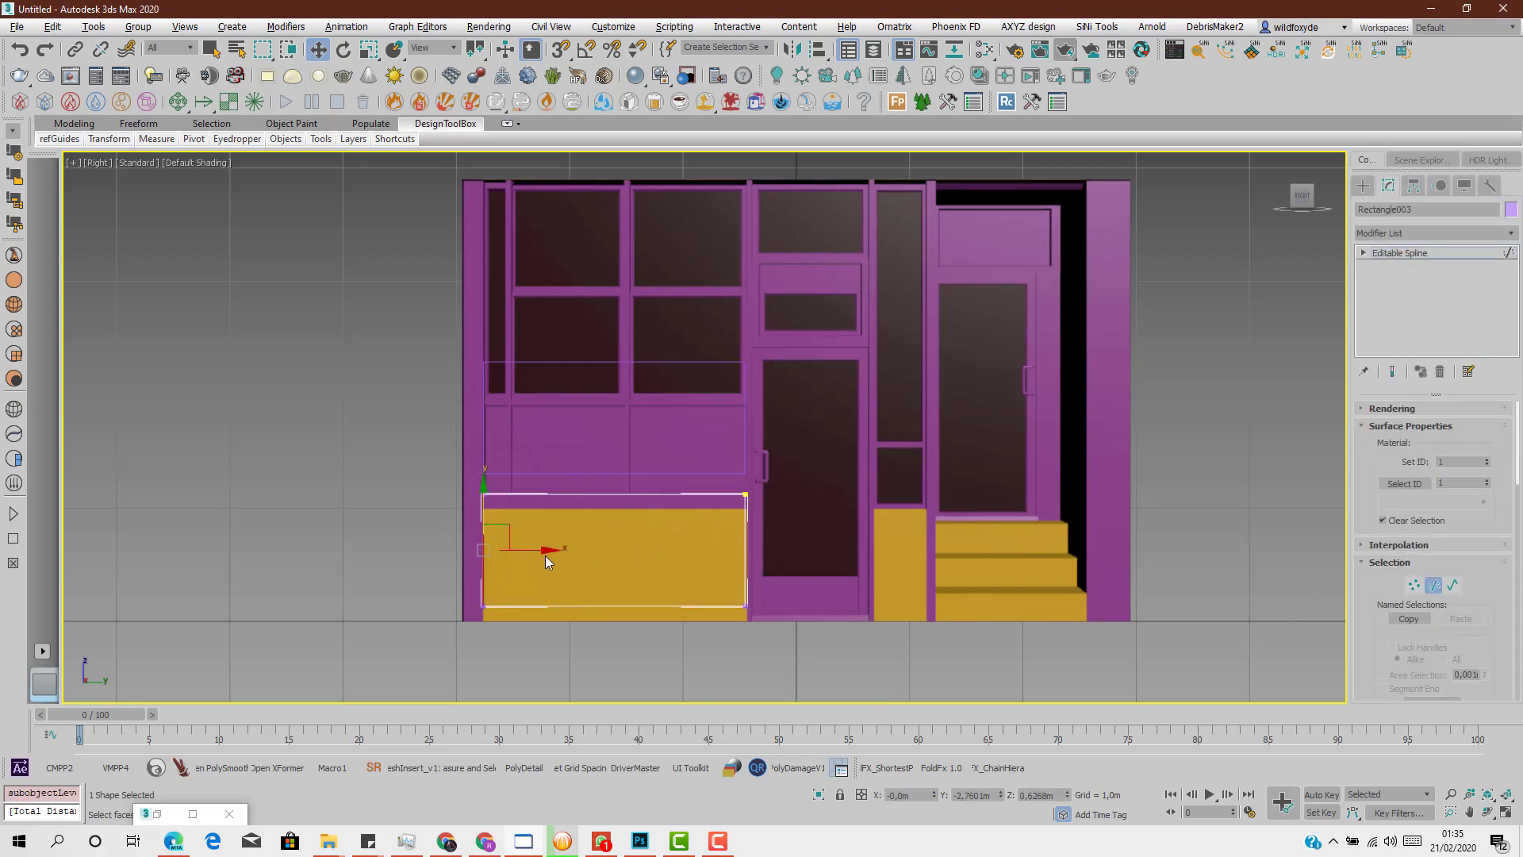
scroll(545, 555, "up", 6)
key("s")
left_click_drag(606, 371, 530, 592)
scroll(493, 653, "down", 5)
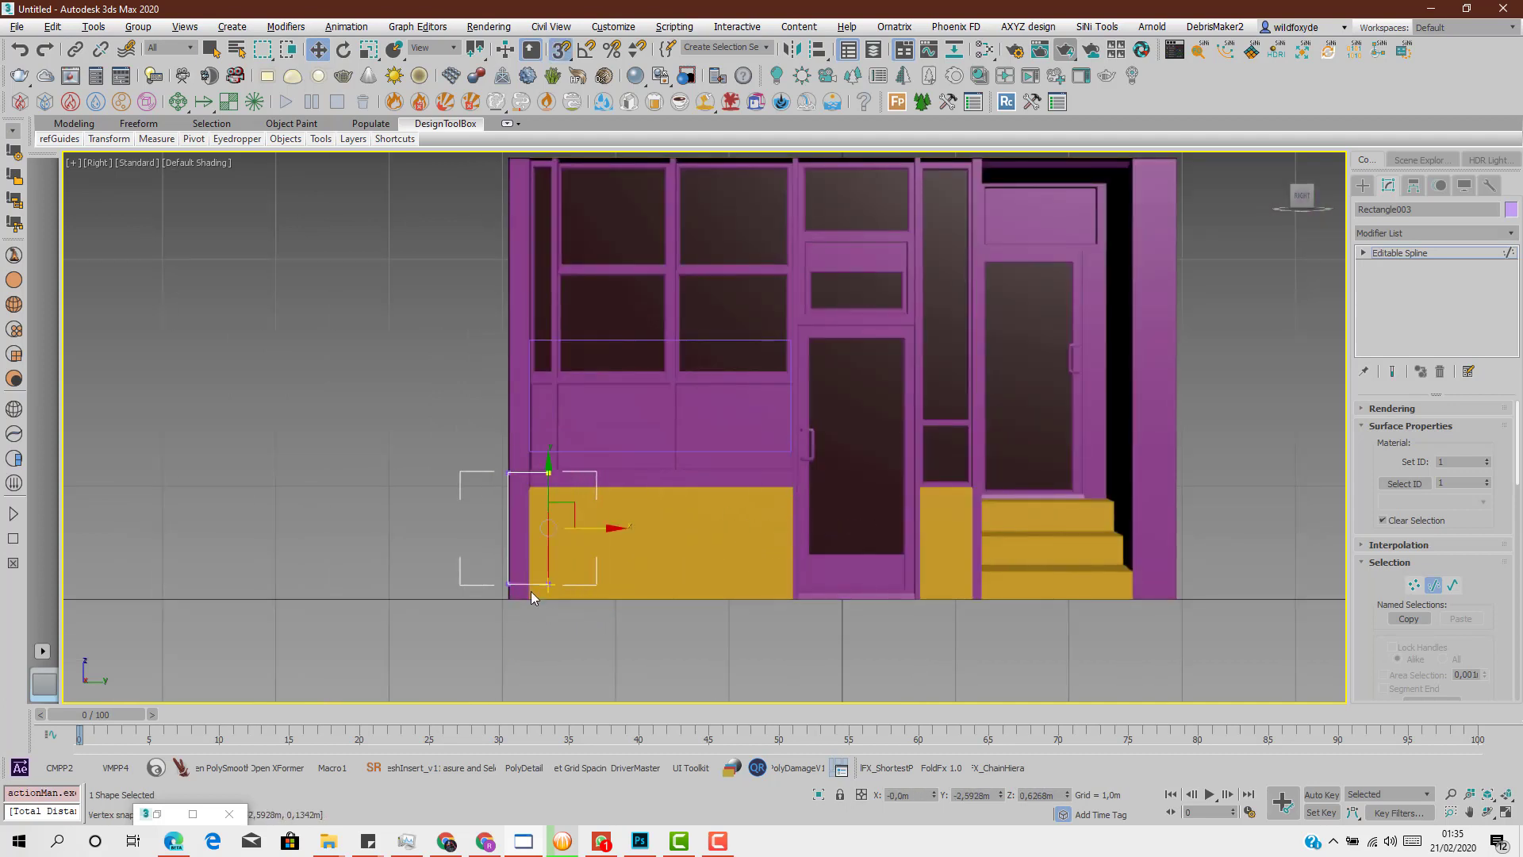
Move the spline's inner vertical segment to the boundary between the outer purple pillar and the wide yellow panel, at about Y -2.768 m
scroll(531, 591, "up", 7)
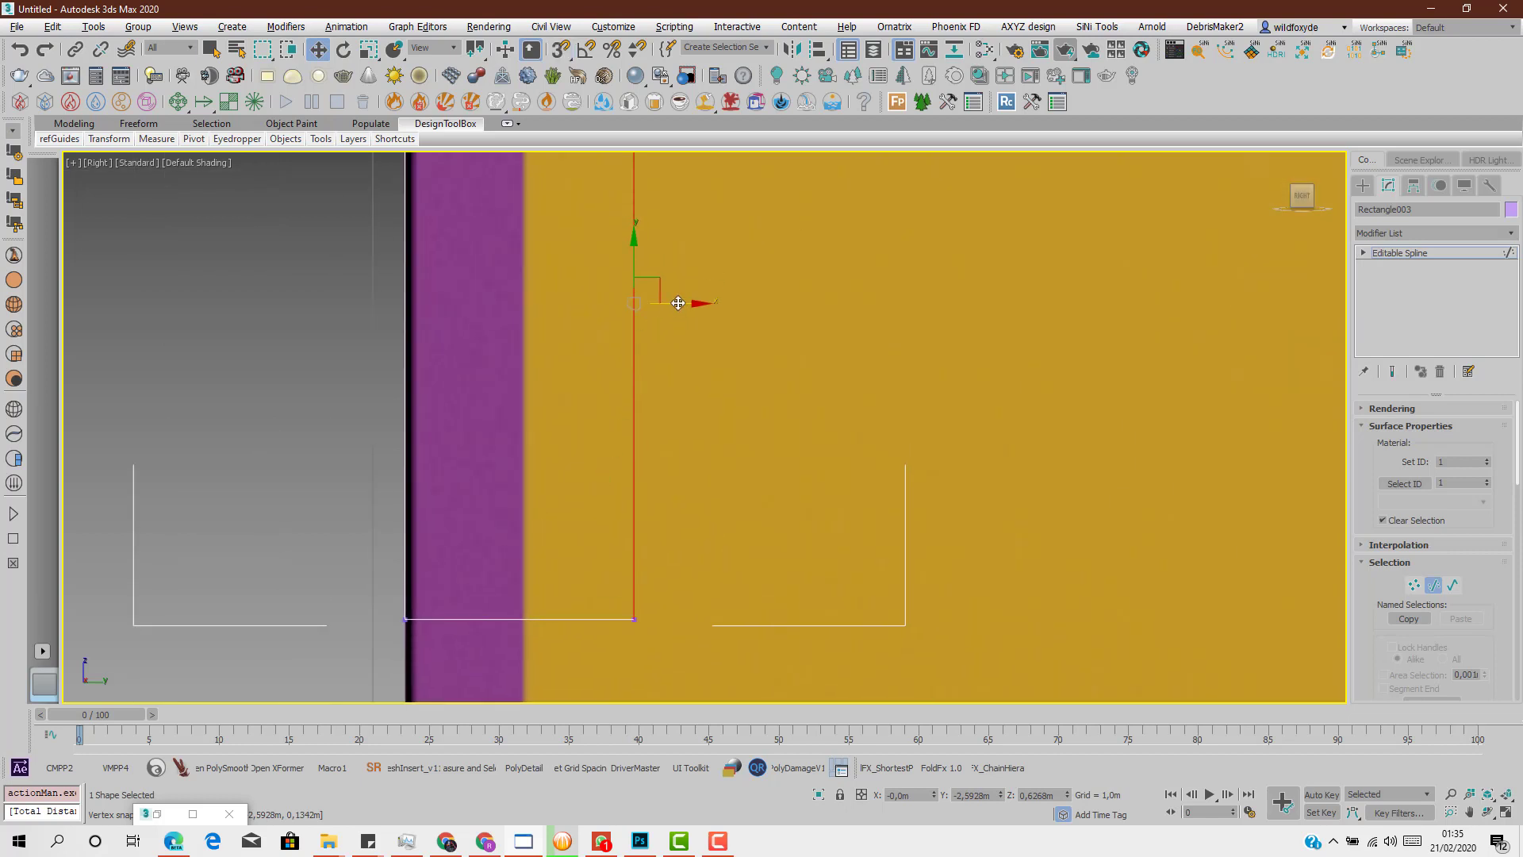
left_click_drag(678, 303, 575, 339)
scroll(575, 339, "down", 2)
middle_click_drag(580, 377, 586, 564)
scroll(548, 343, "up", 9)
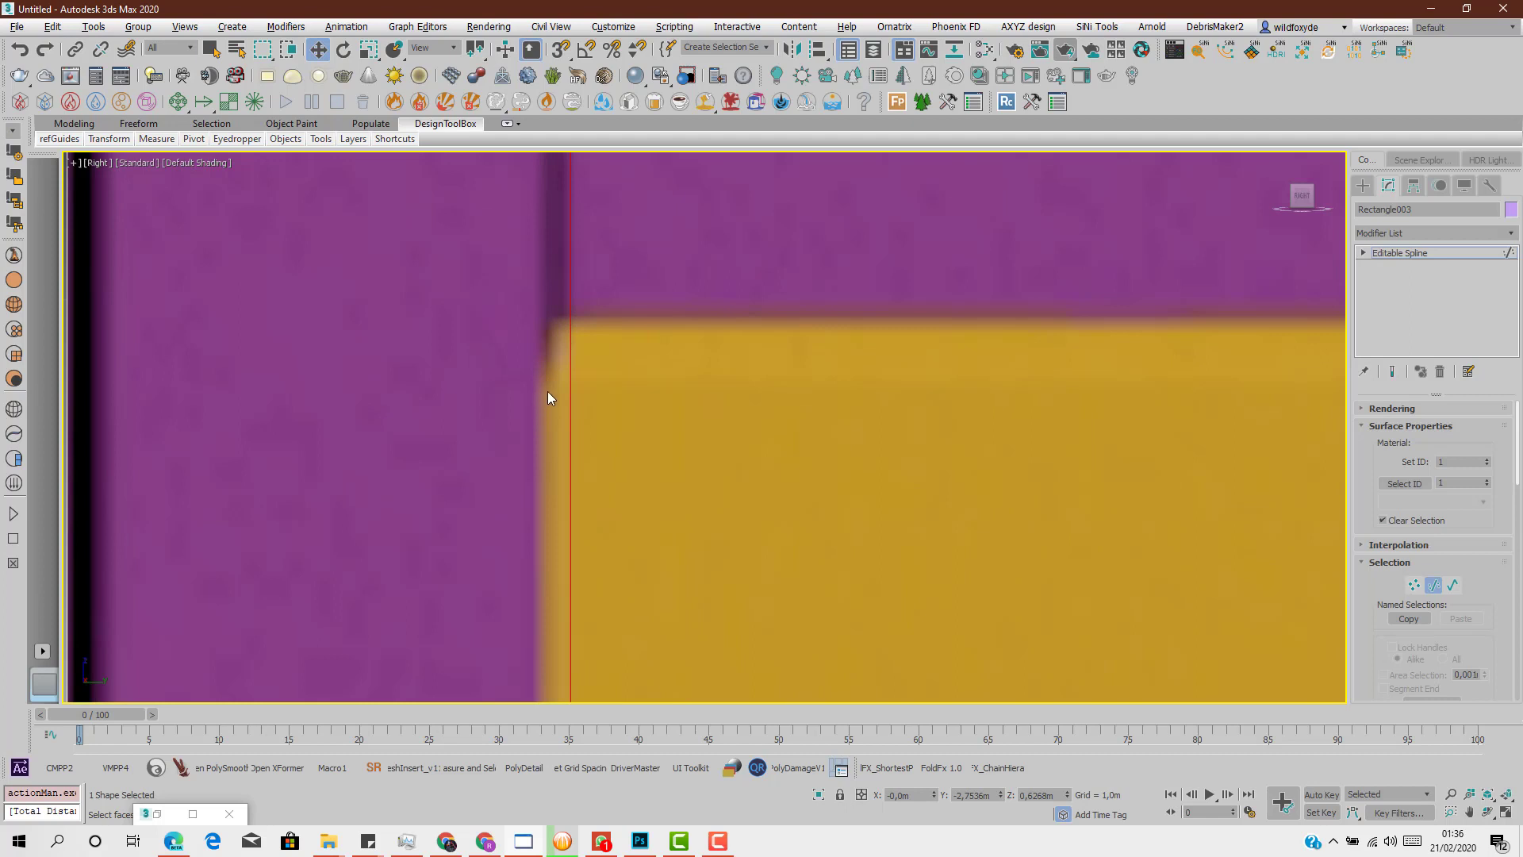
scroll(550, 392, "down", 6)
middle_click_drag(577, 534, 597, 316)
scroll(595, 454, "up", 4)
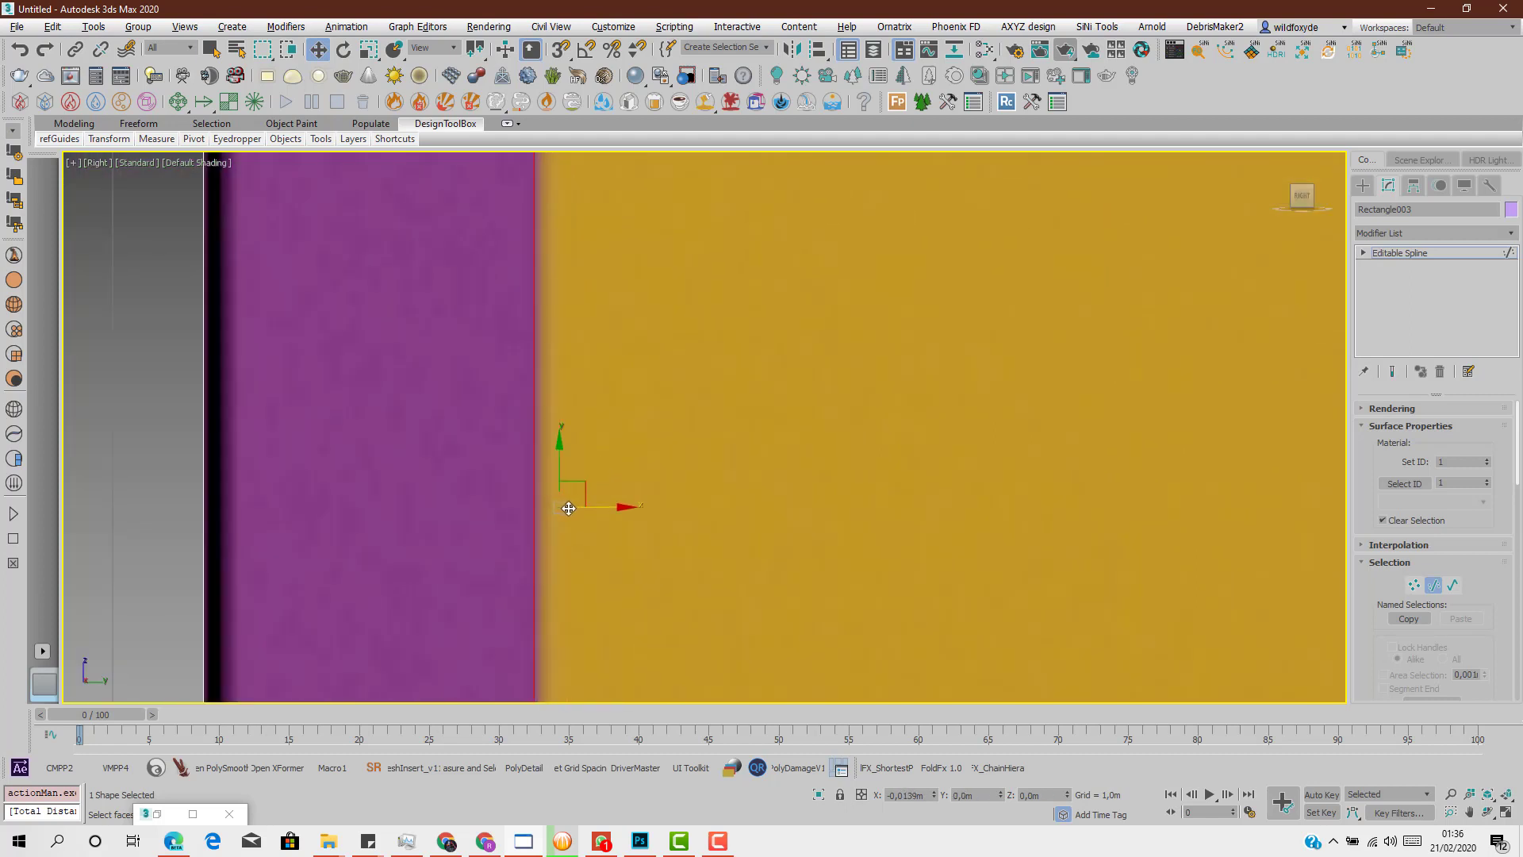
scroll(546, 555, "down", 3)
middle_click_drag(544, 552, 630, 341)
Move the spline's bottom segment down to the ground line at the base of the purple pillar
left_click(634, 387)
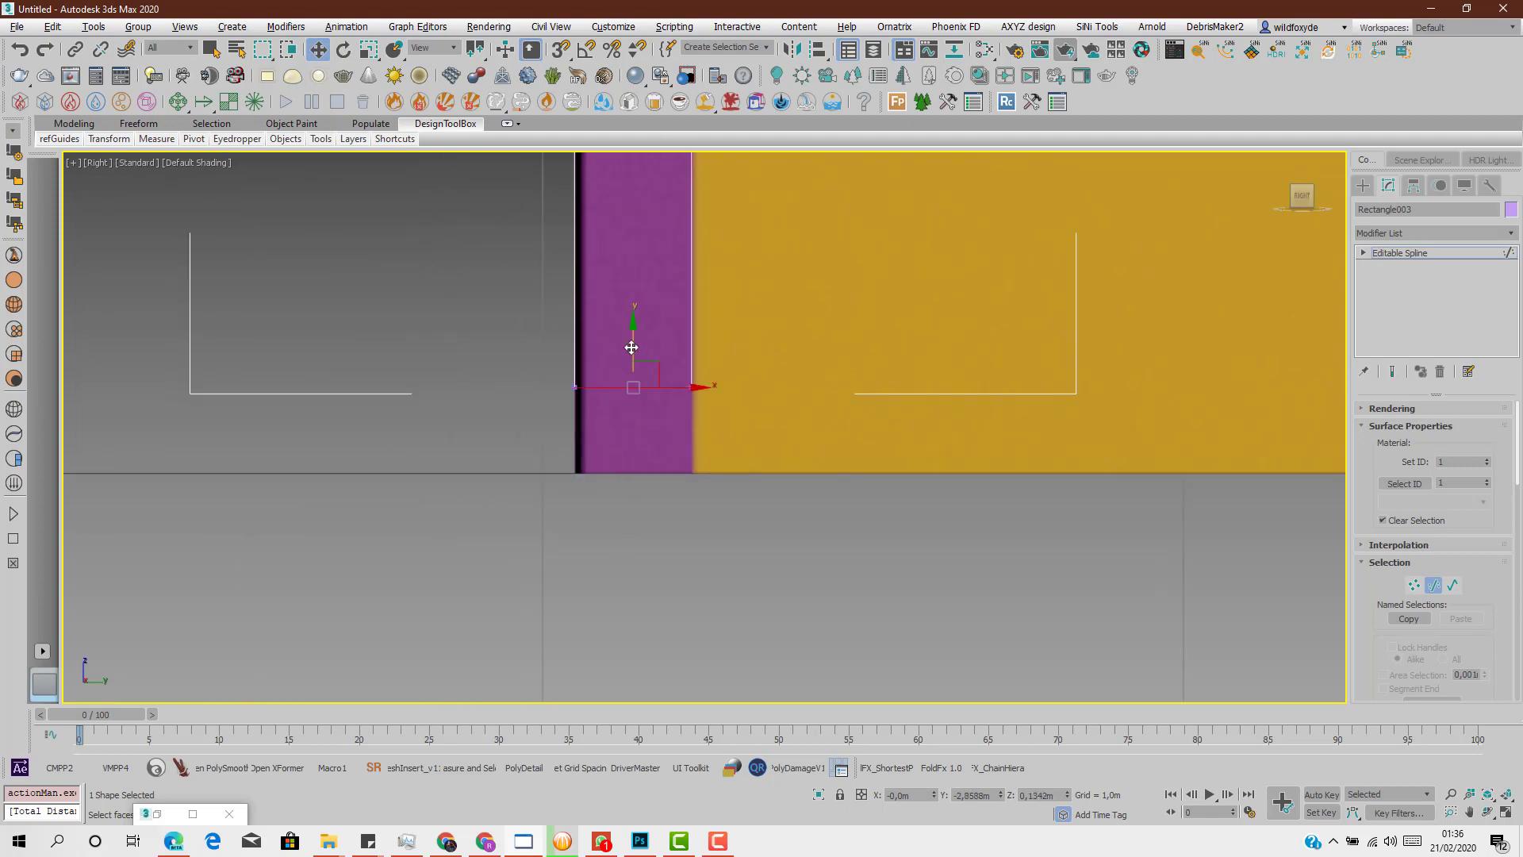
left_click_drag(632, 348, 577, 473)
key("s")
Snap the spline's top segment up to the storefront's upper edge, at Z 3.9 m
scroll(592, 436, "down", 5)
middle_click_drag(639, 290, 629, 471)
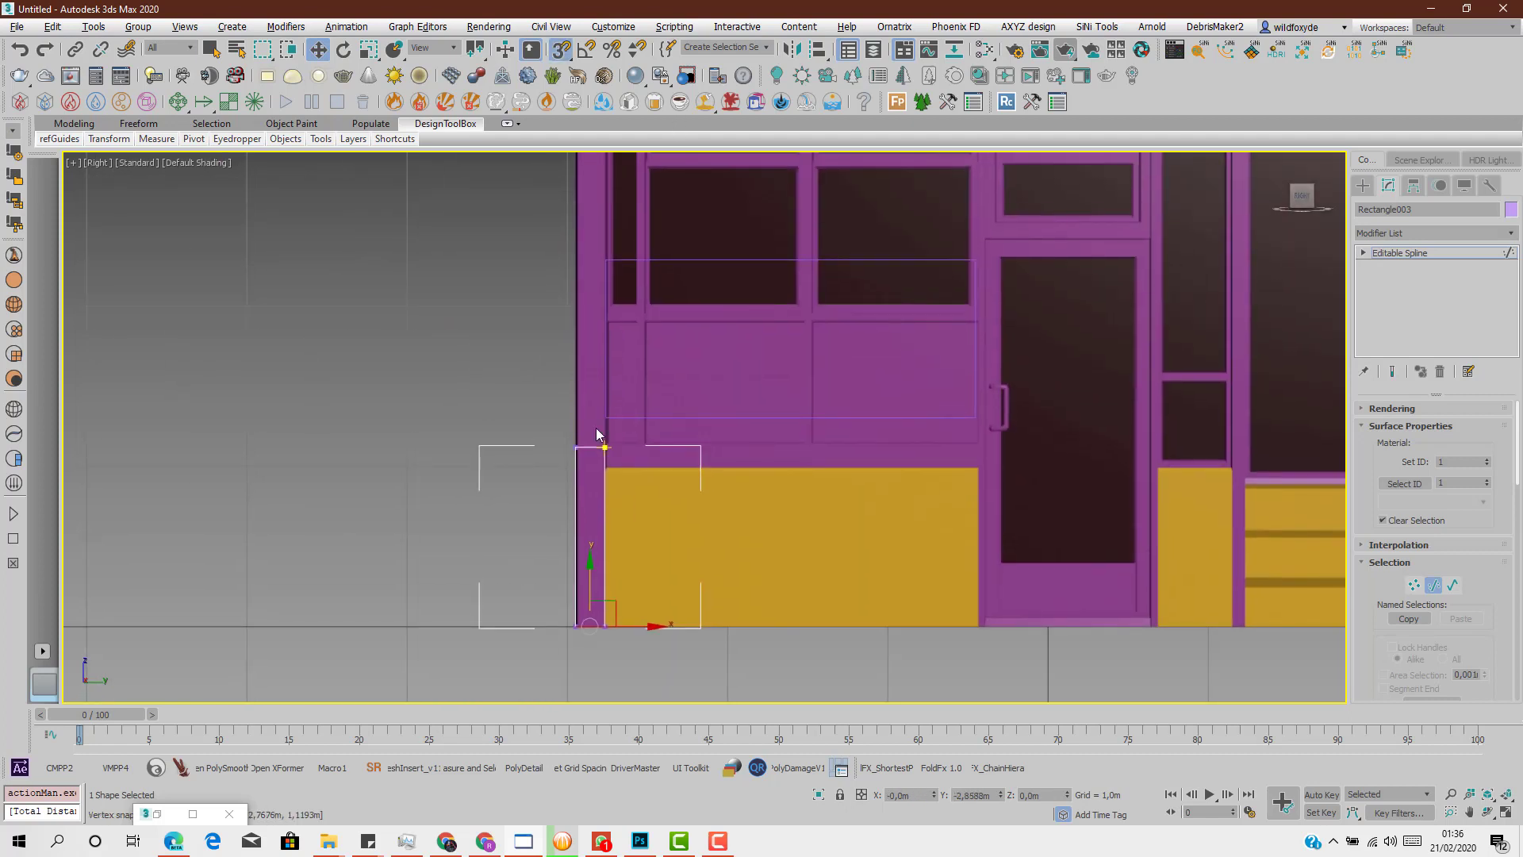
scroll(592, 480, "down", 4)
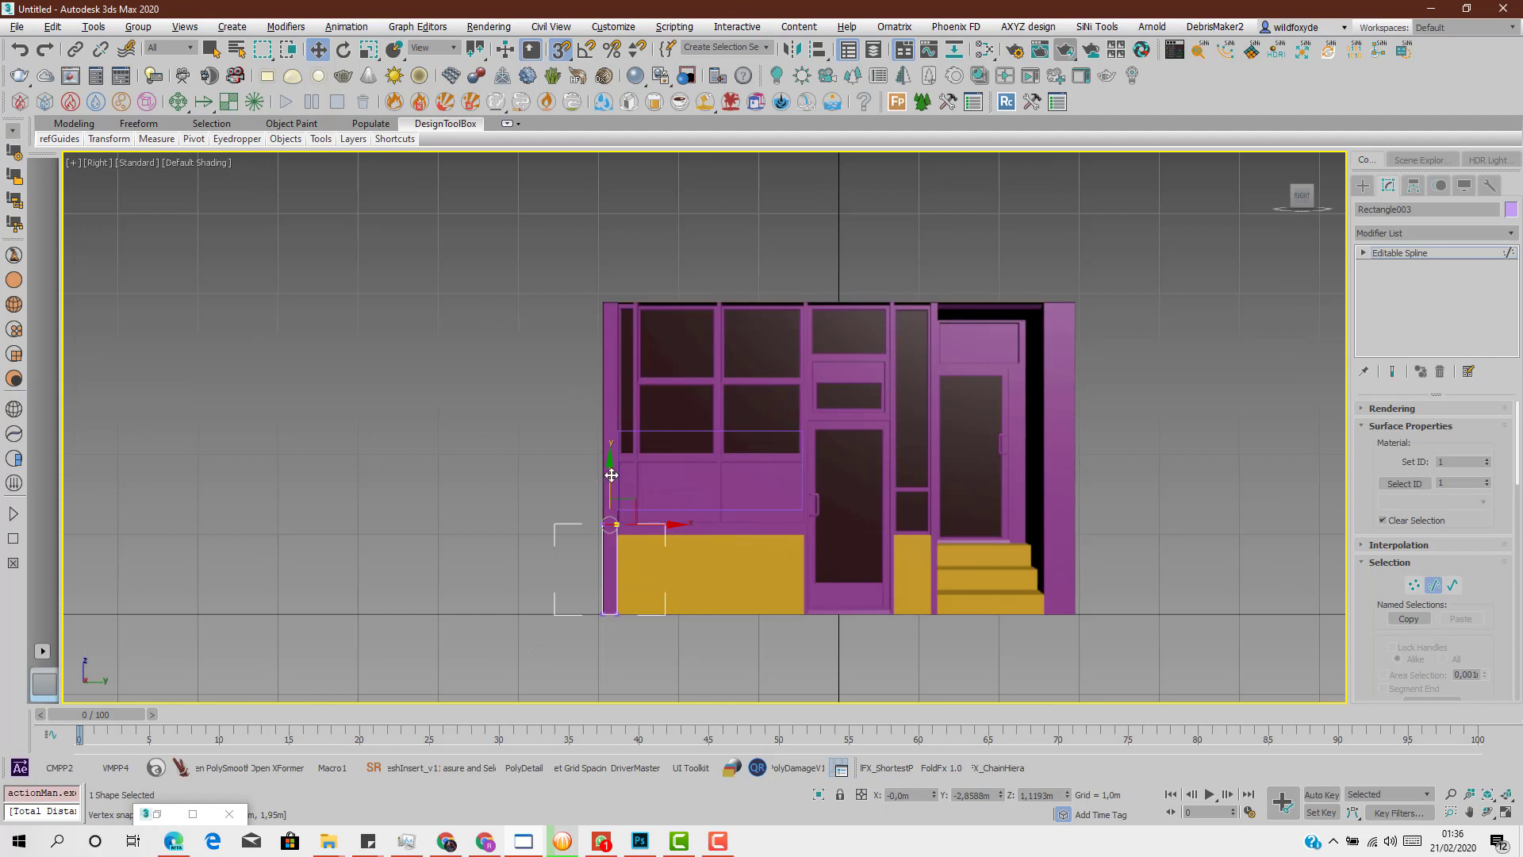
left_click_drag(609, 476, 616, 304)
scroll(615, 304, "up", 9)
scroll(623, 304, "down", 6)
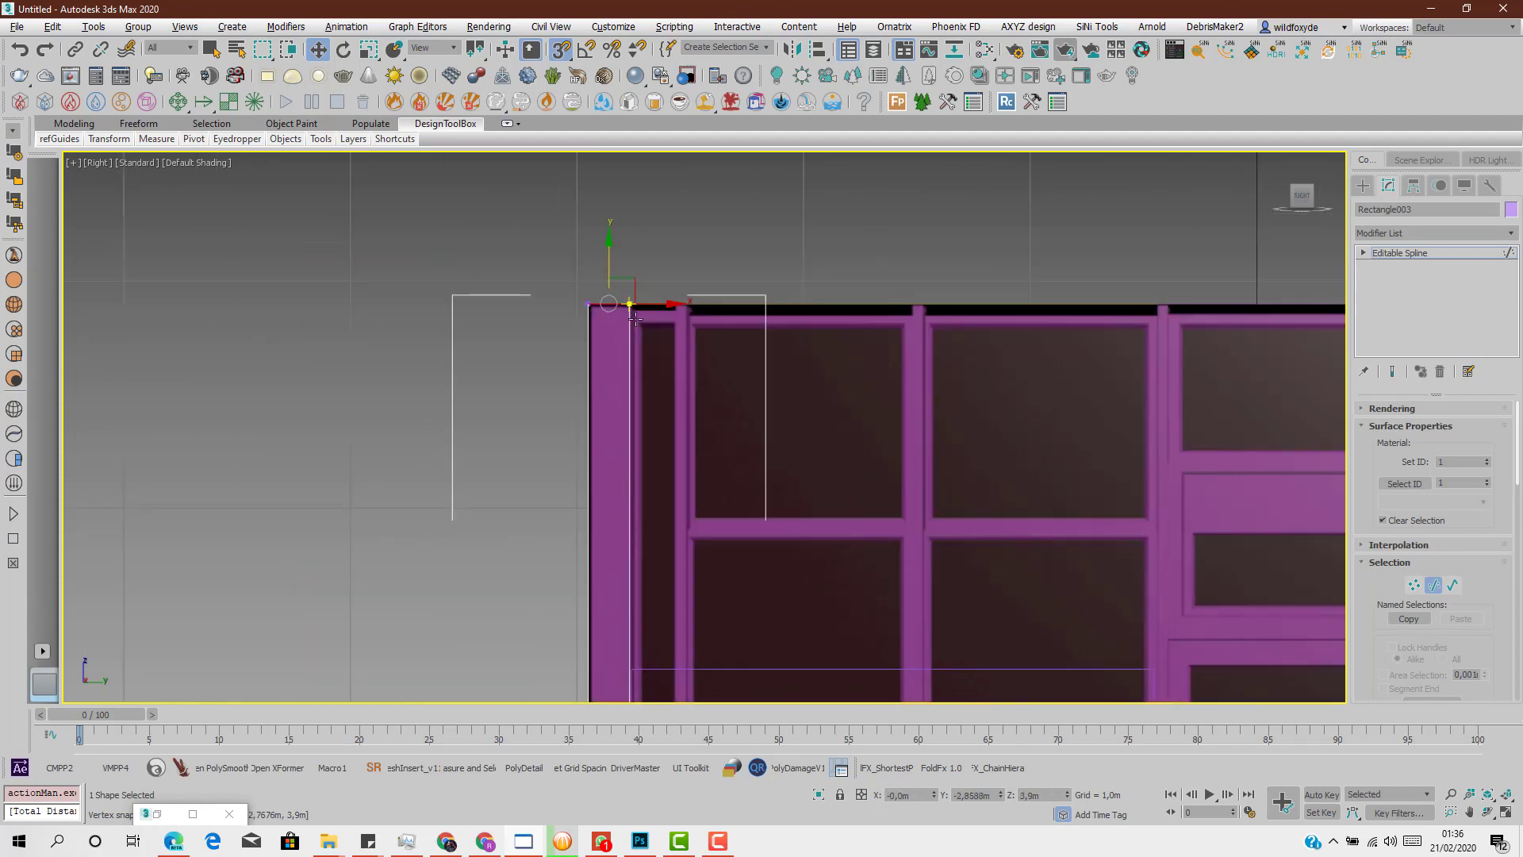
middle_click_drag(650, 529, 615, 239)
scroll(621, 515, "down", 2)
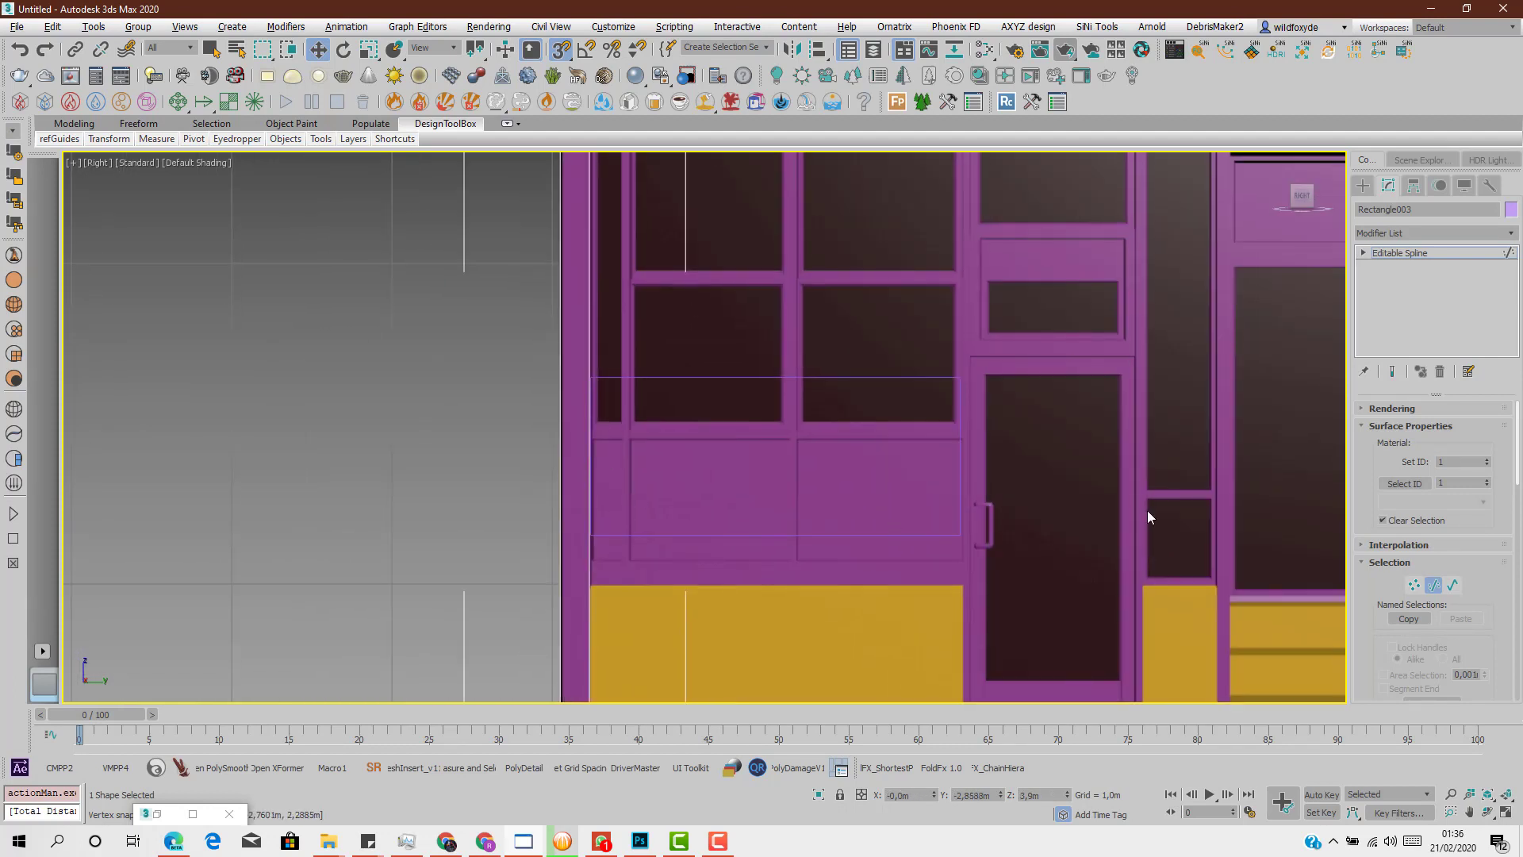
Clone the outer pillar's whole spline and snap the copy's outer edge to the boundary between the wide yellow panel and the door frame
key("2")
scroll(1144, 535, "down", 5)
middle_click_drag(983, 534, 645, 438)
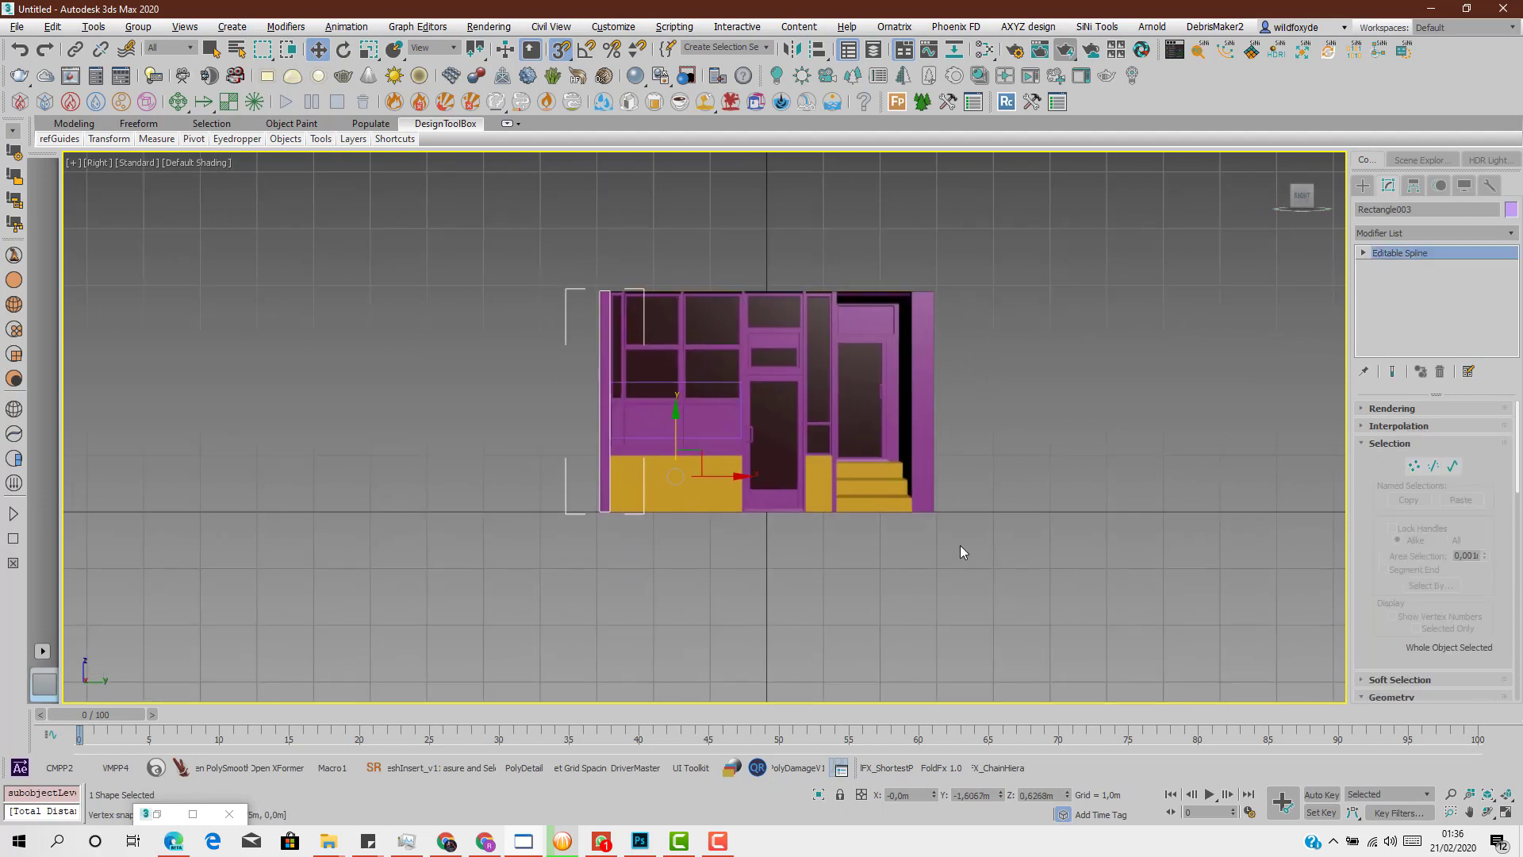
left_click(1452, 466)
left_click(605, 484)
scroll(617, 402, "up", 2)
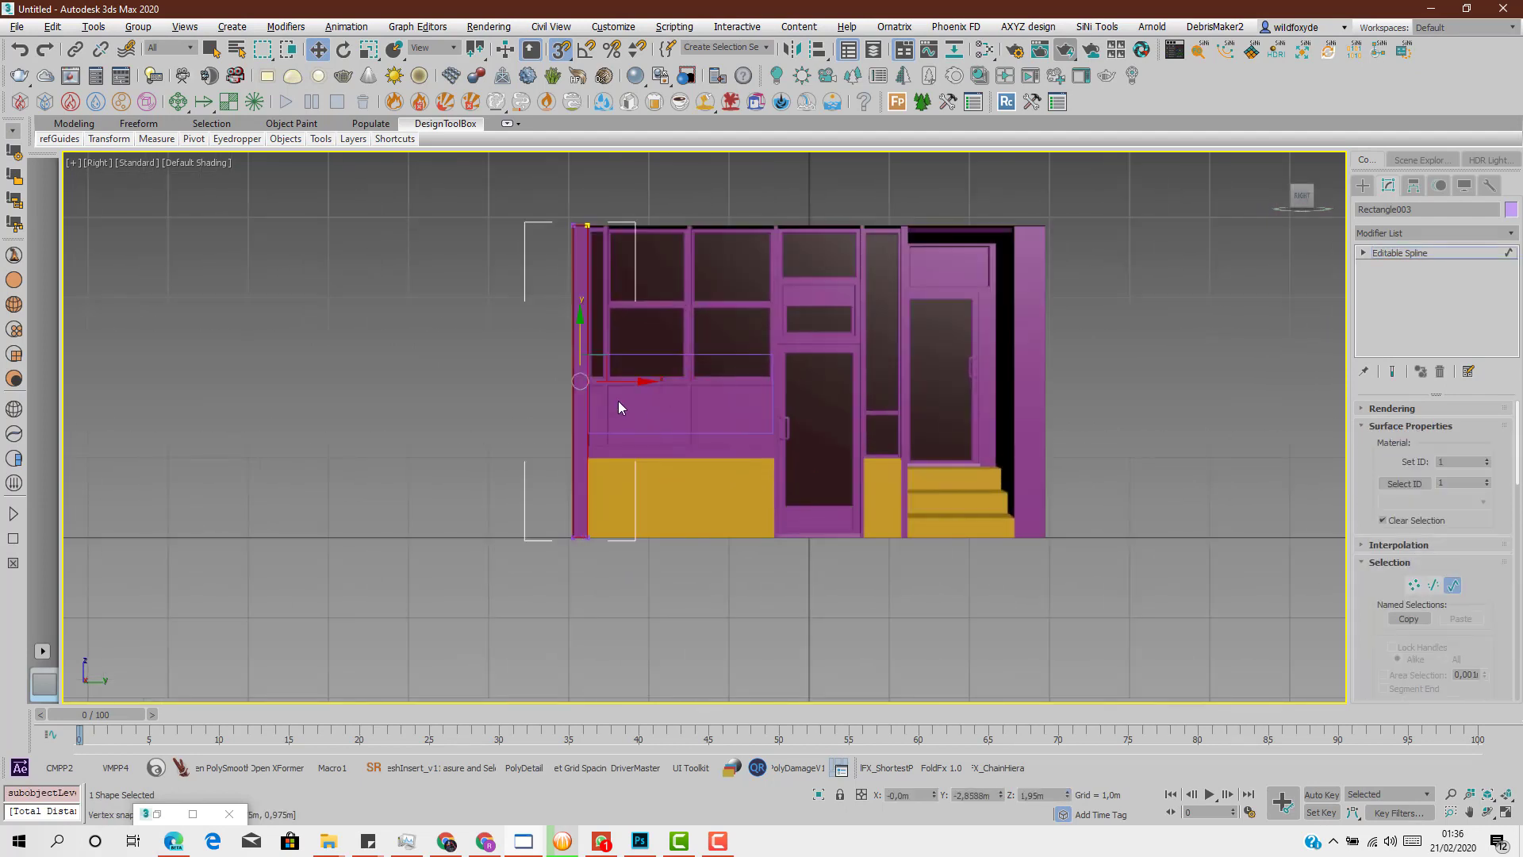
left_click_drag(612, 381, 768, 555)
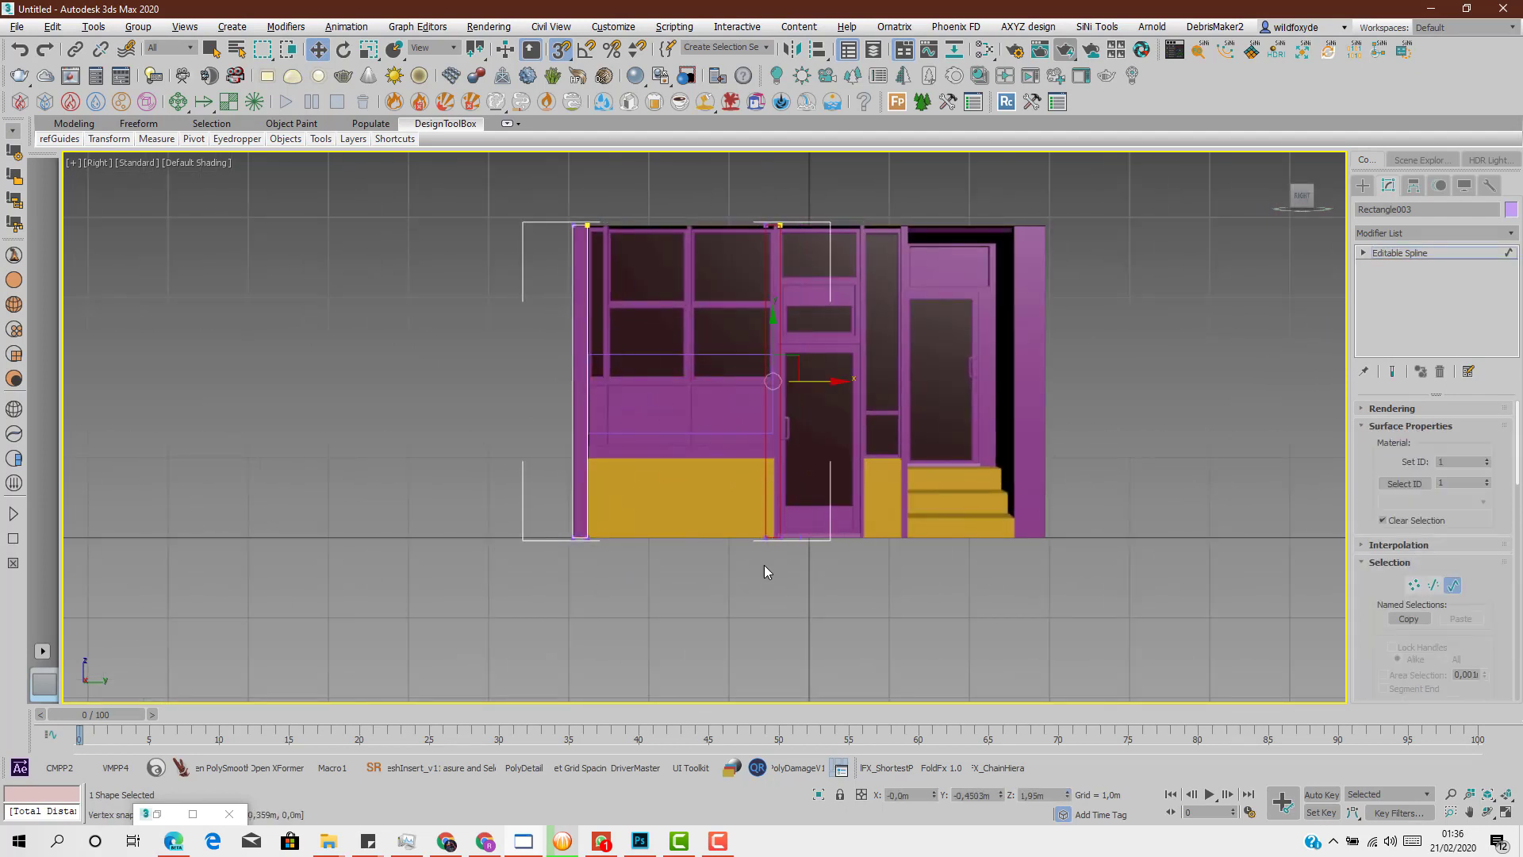
scroll(764, 565, "up", 4)
left_click_drag(718, 403, 818, 406)
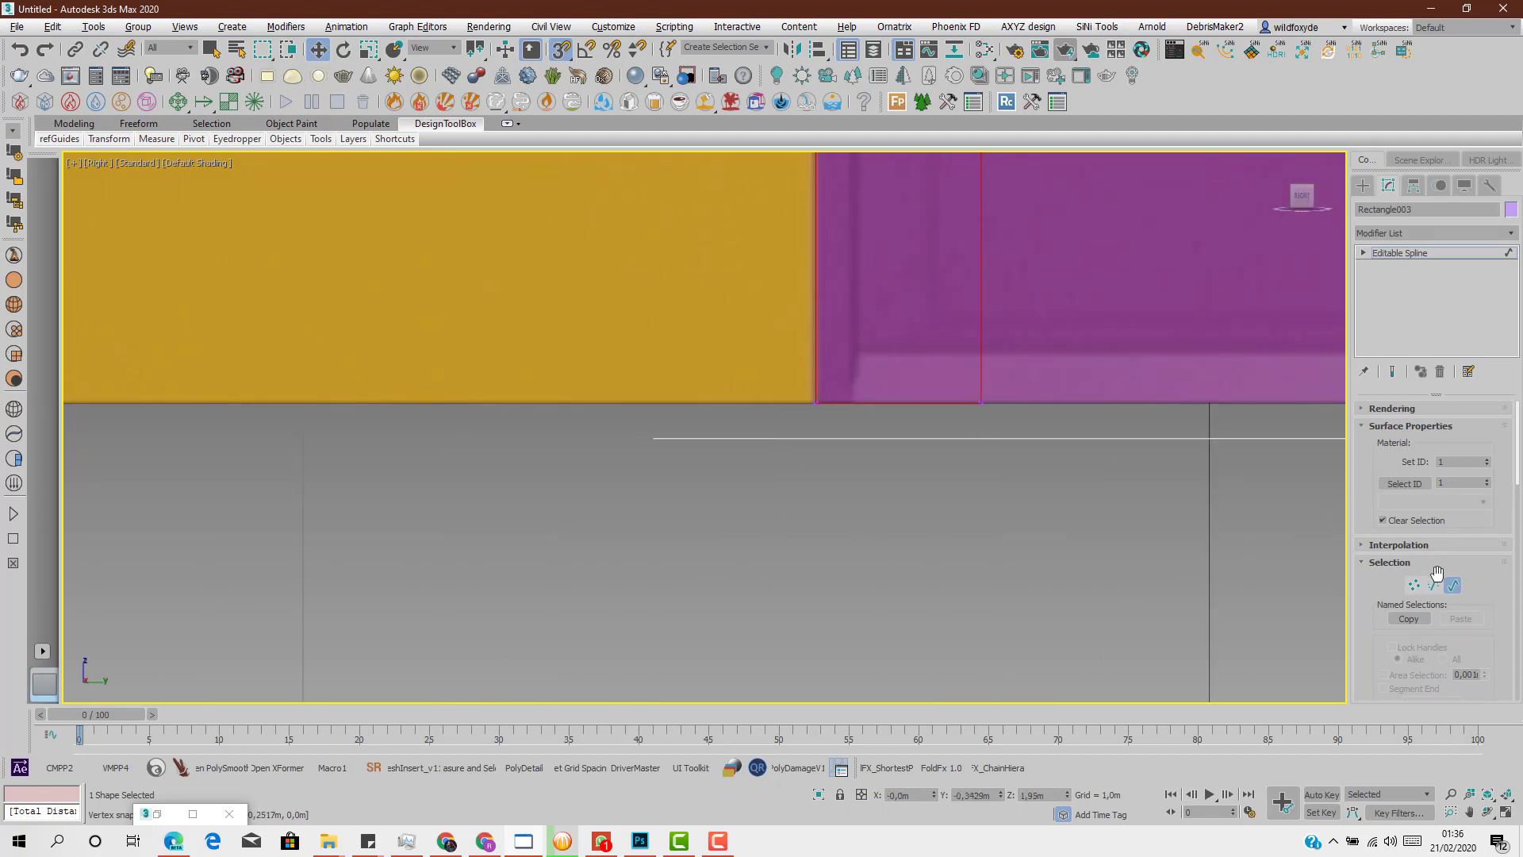
With snapping off, move the cloned spline's top and bottom door-side vertices inward to narrow it to the thin purple post beside the door
key("1")
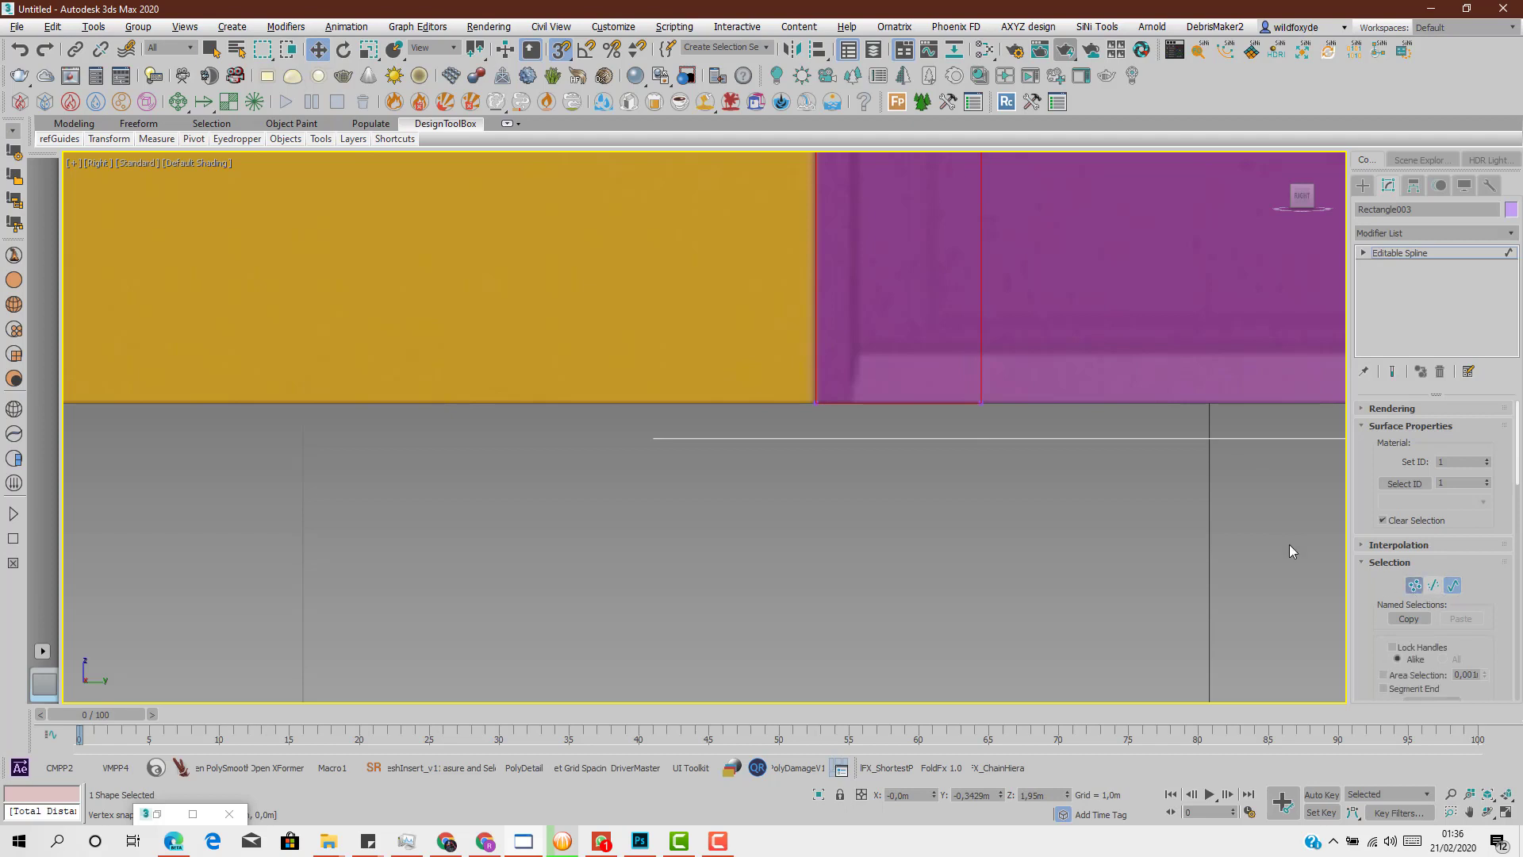
scroll(996, 333, "down", 6)
middle_click_drag(975, 228, 974, 326)
scroll(974, 326, "up", 3)
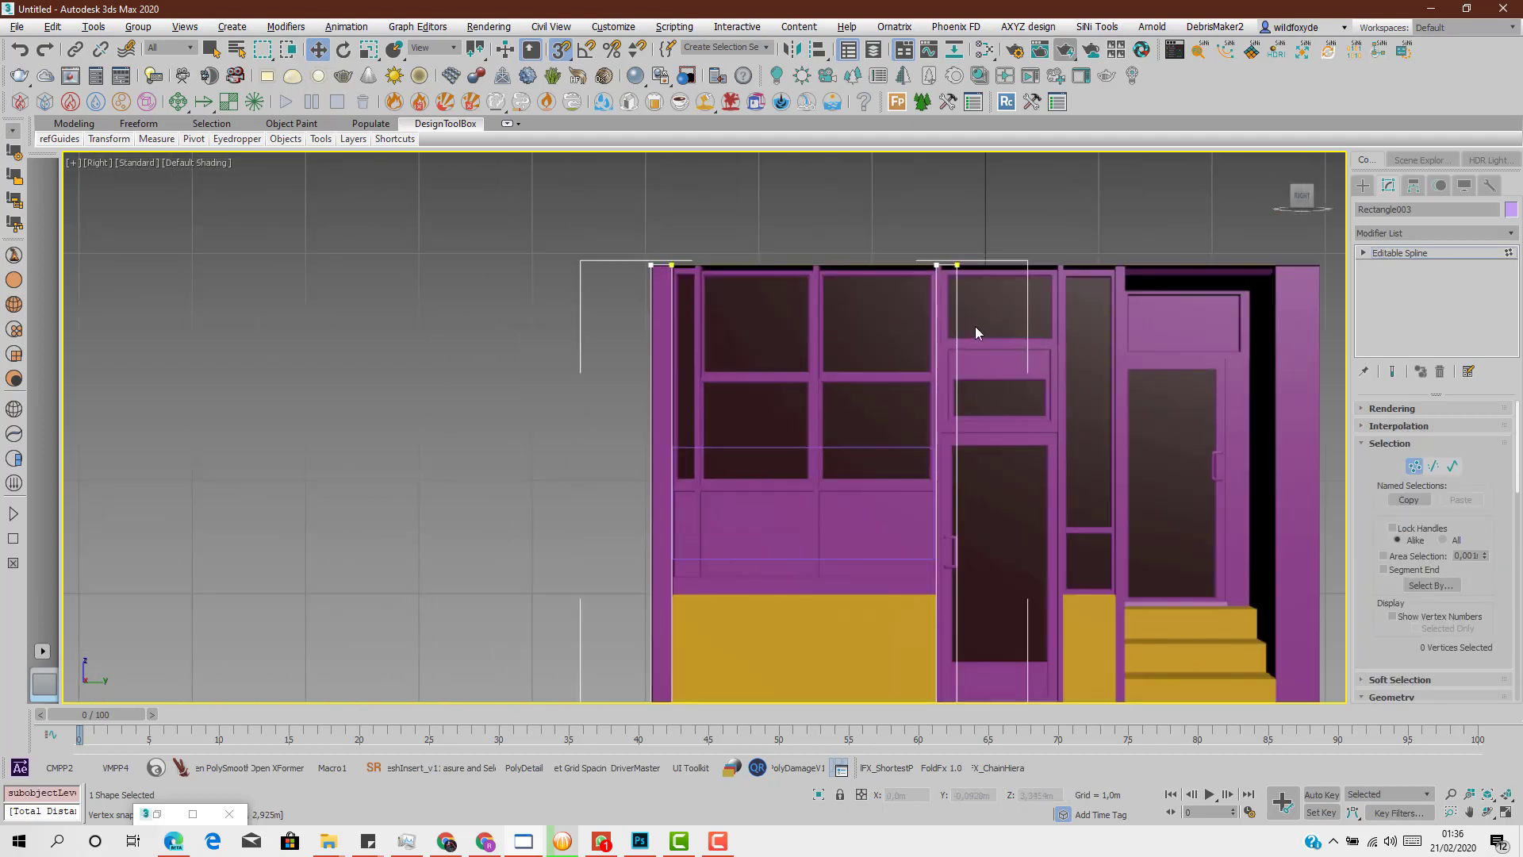
left_click_drag(971, 179, 918, 231)
scroll(946, 384, "down", 4)
middle_click_drag(961, 493, 957, 405)
scroll(948, 469, "up", 5)
middle_click_drag(948, 469, 950, 405)
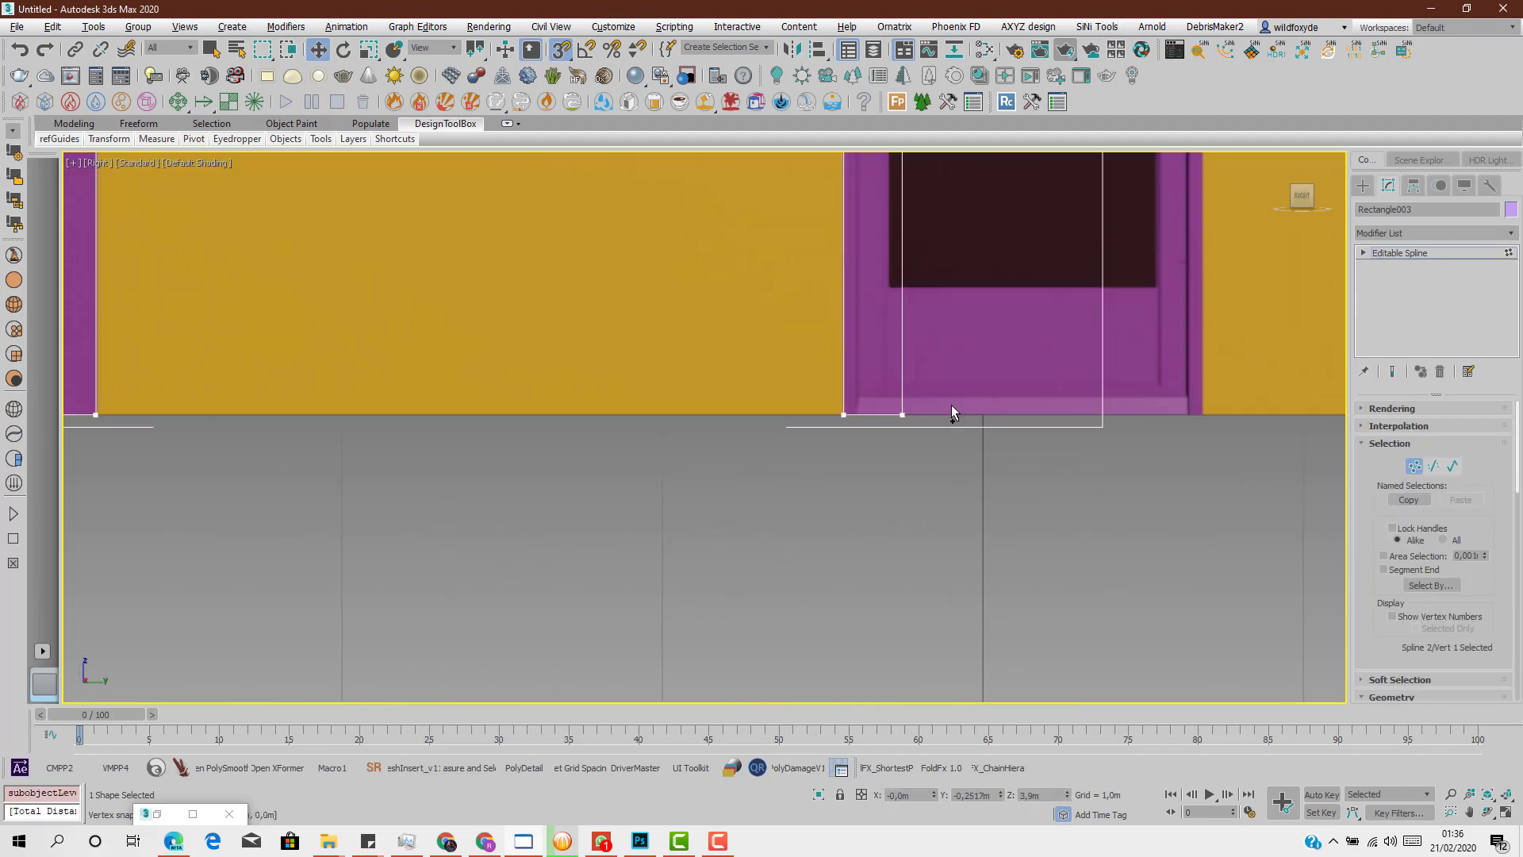
left_click(907, 418, "ctrl")
scroll(903, 404, "up", 4)
scroll(898, 484, "up", 3)
key("s")
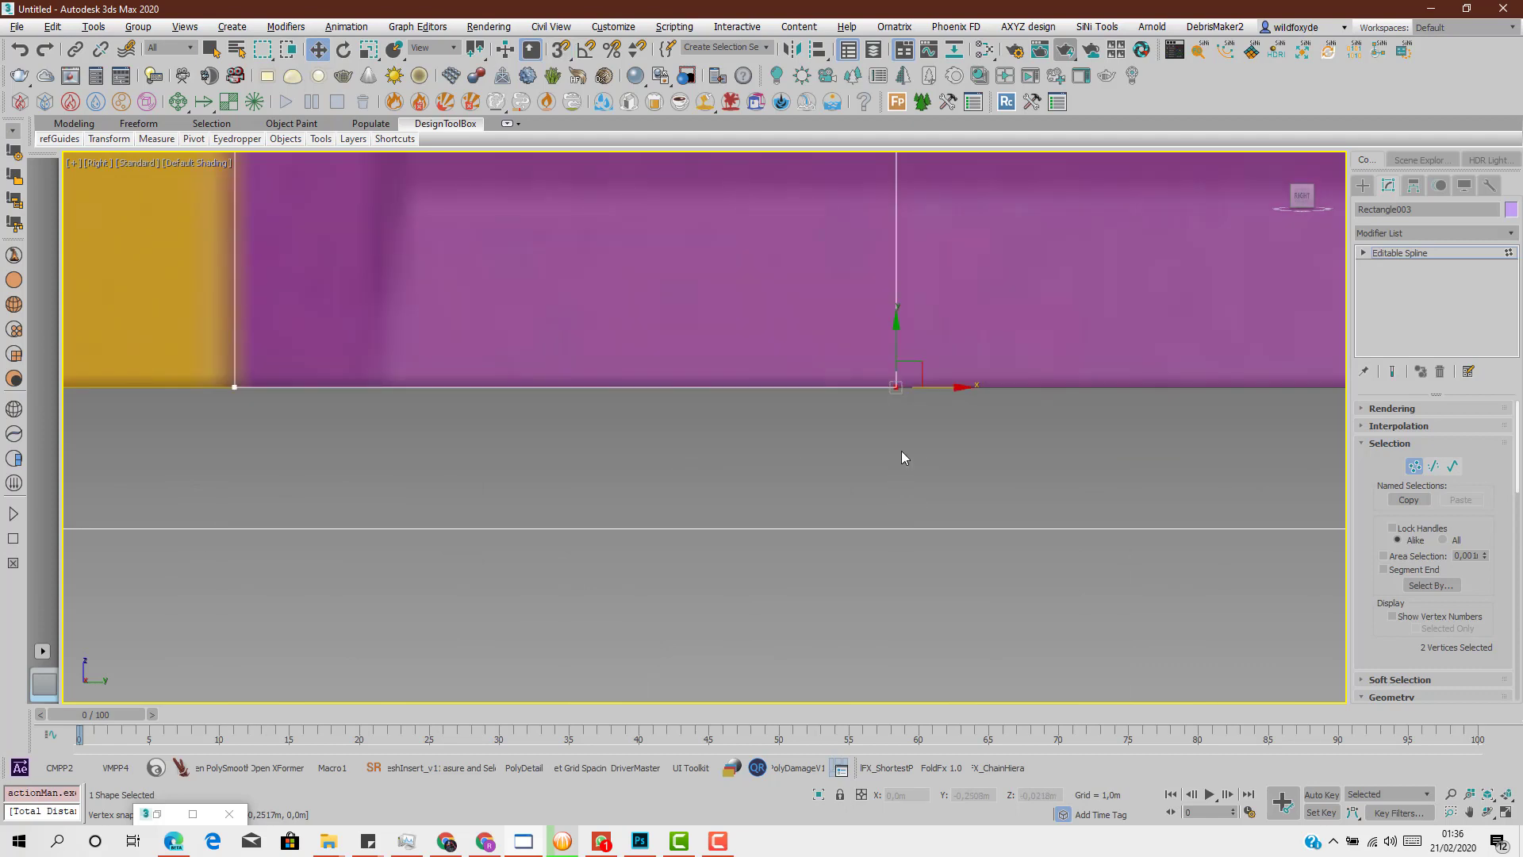
left_click_drag(934, 387, 415, 394)
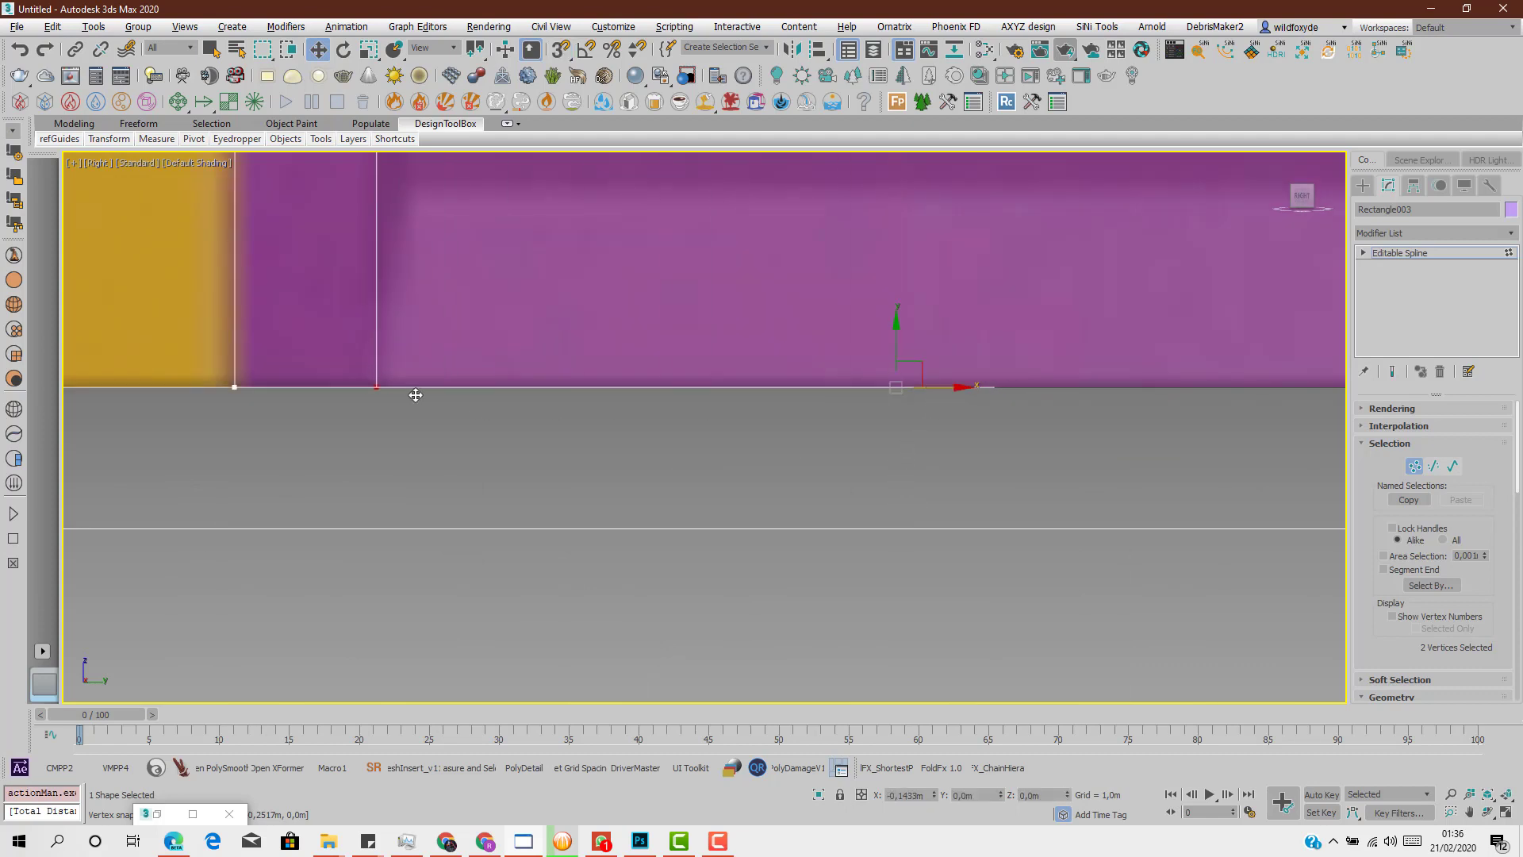
Fine-tune the two door-side vertices horizontally so the cloned spline matches the thin post's edge
scroll(472, 343, "down", 6)
middle_click_drag(502, 313, 644, 472)
scroll(620, 522, "up", 3)
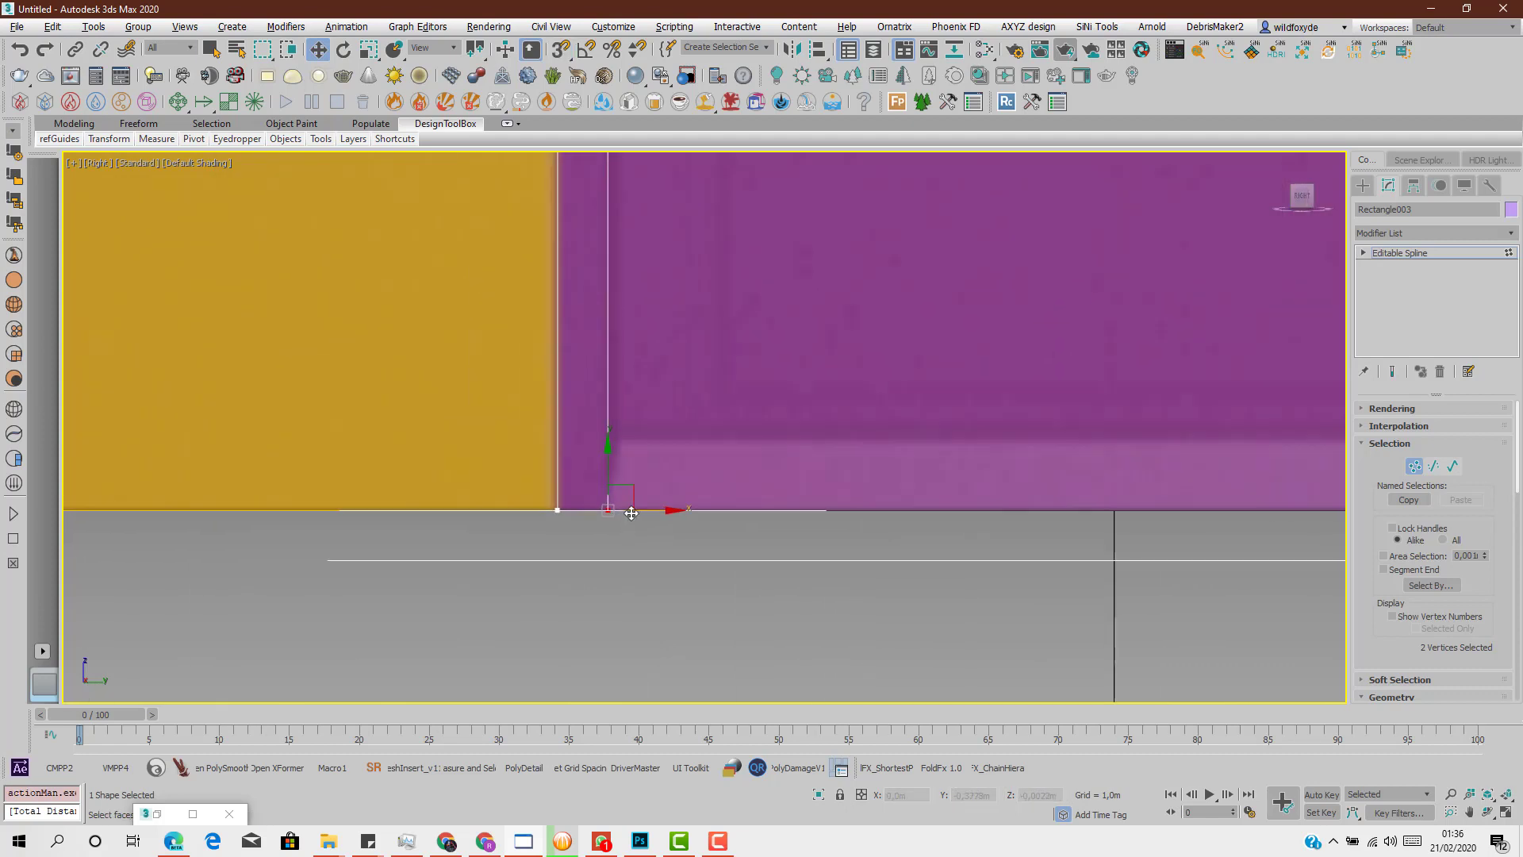
left_click_drag(636, 513, 631, 516)
Select all eight vertices of the two pillar splines and open their vertex editing options
scroll(632, 508, "down", 9)
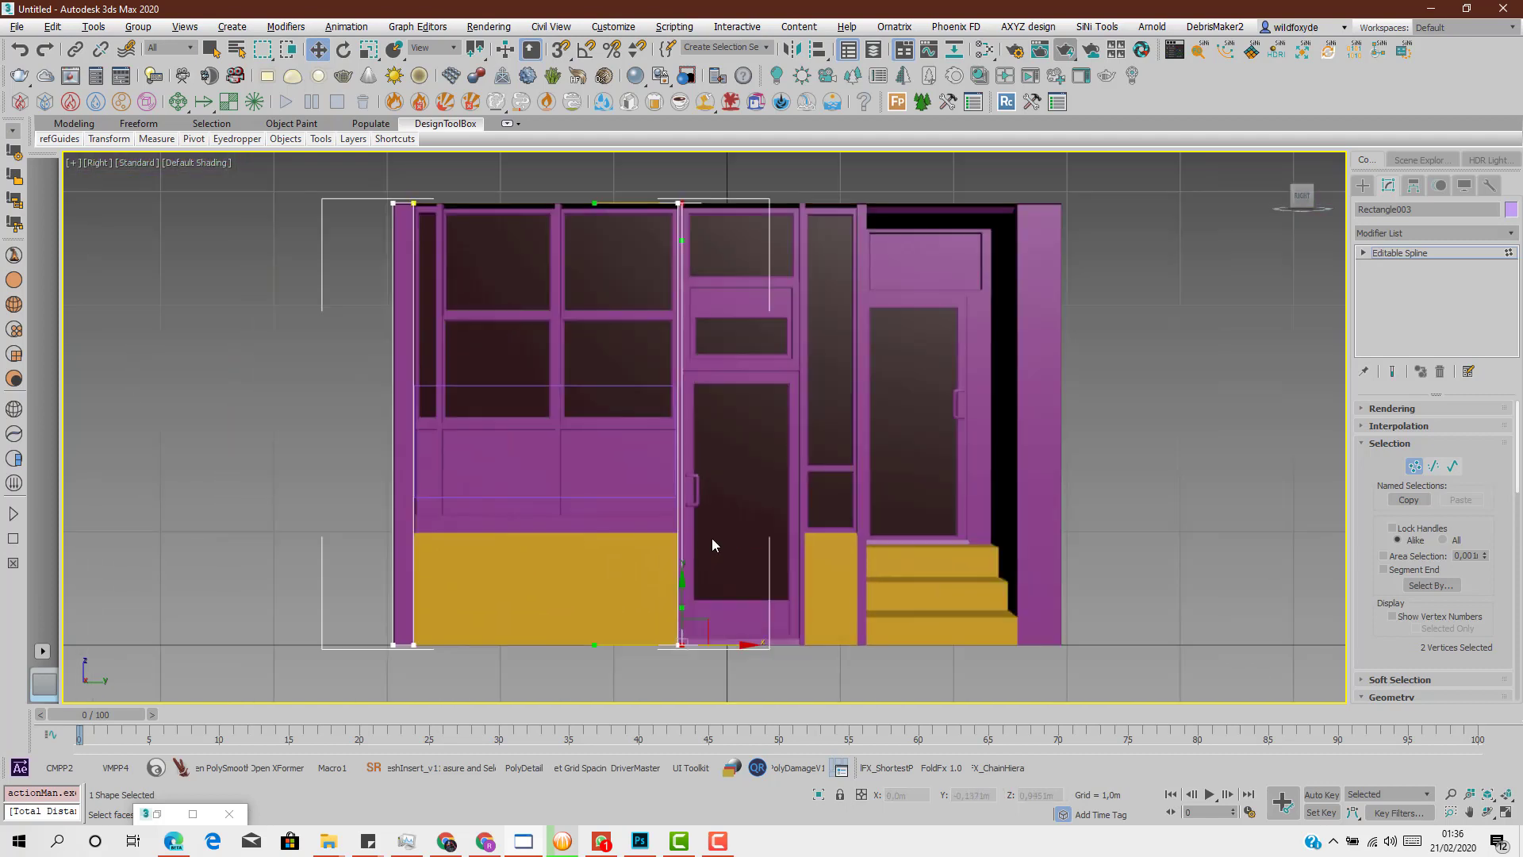
scroll(712, 538, "down", 2)
left_click_drag(330, 254, 952, 646)
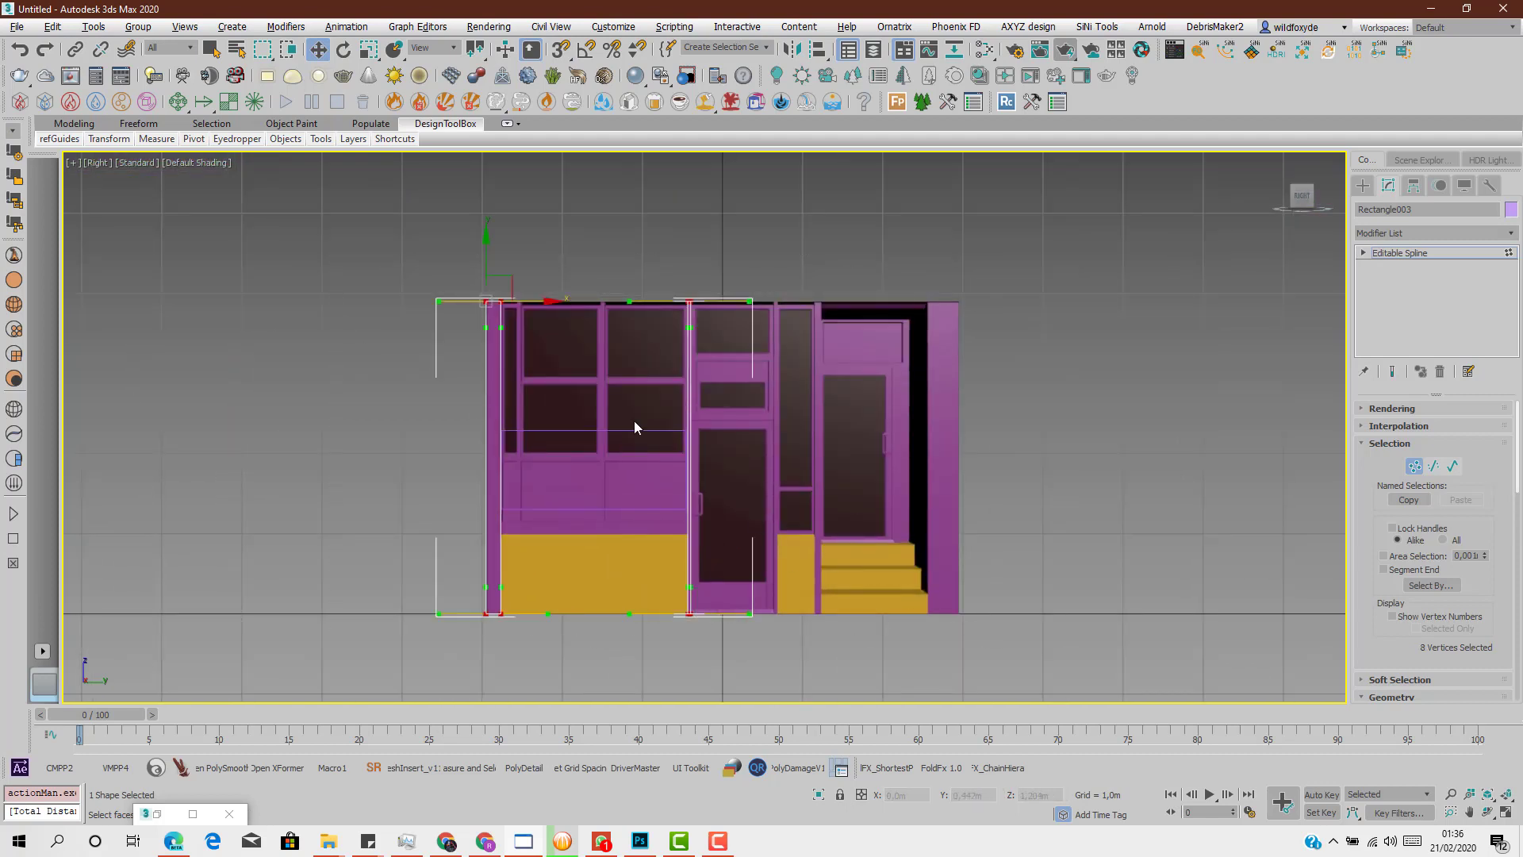
right_click(723, 516)
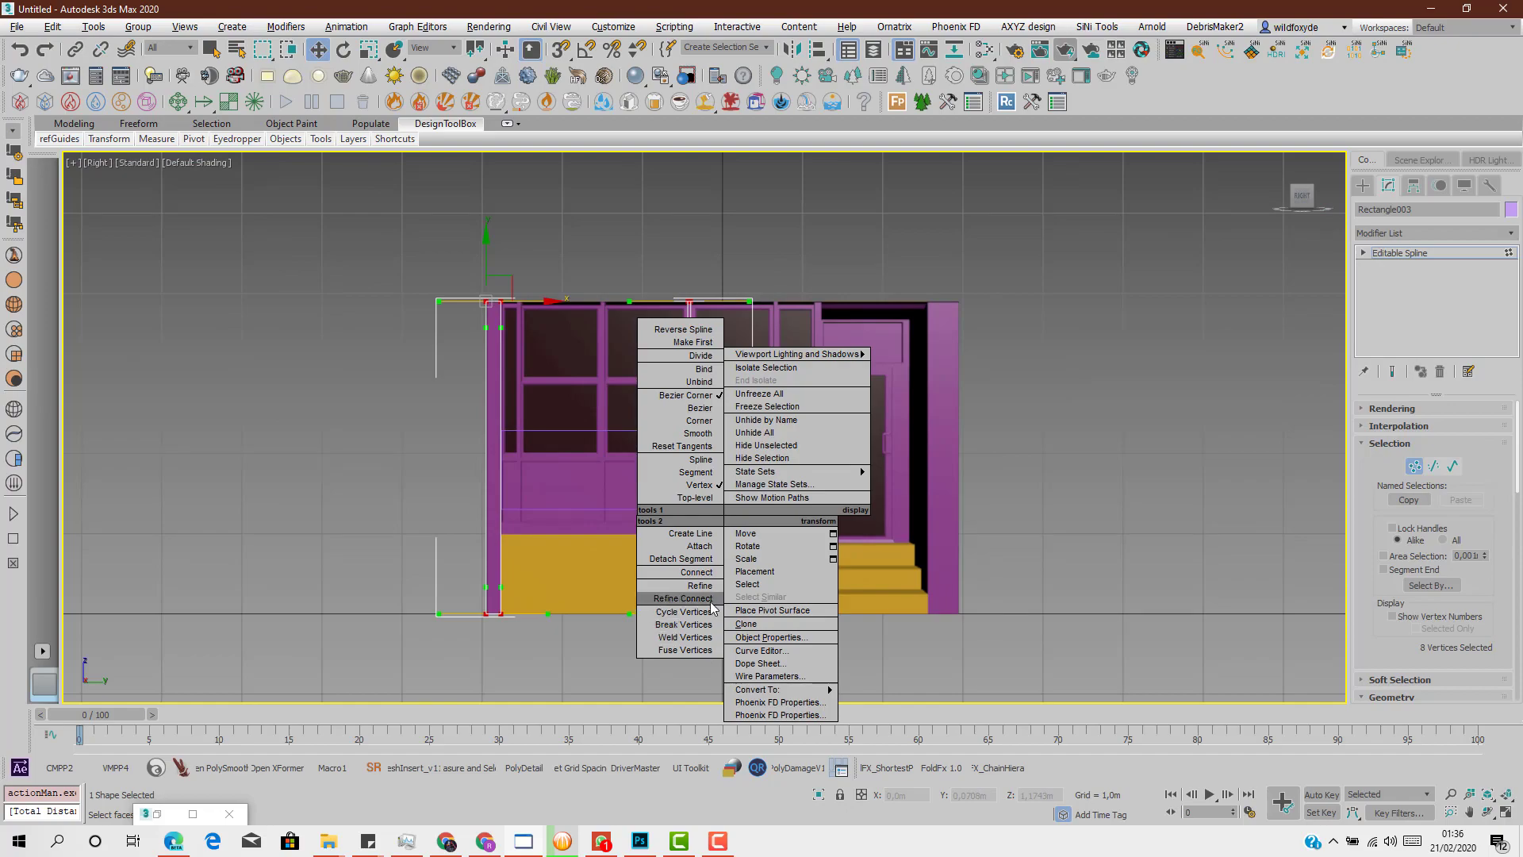